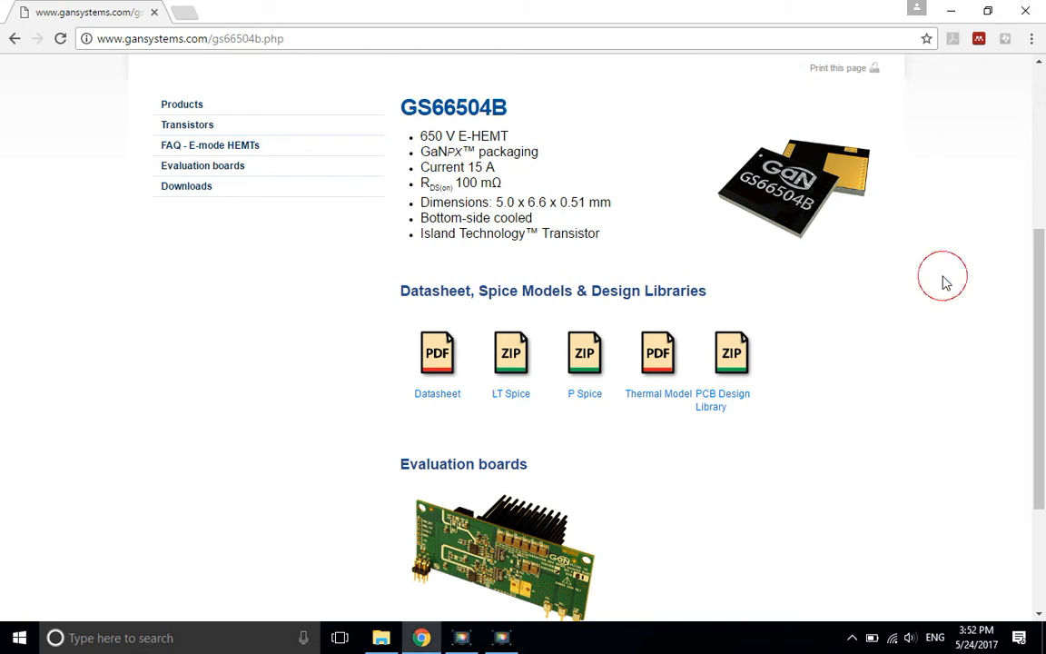
Review the GS66504B transistor's product page and open its PDF datasheet.
{"action": "scroll", "coordinate": [943, 287], "scroll_direction": "up", "scroll_amount": 1}
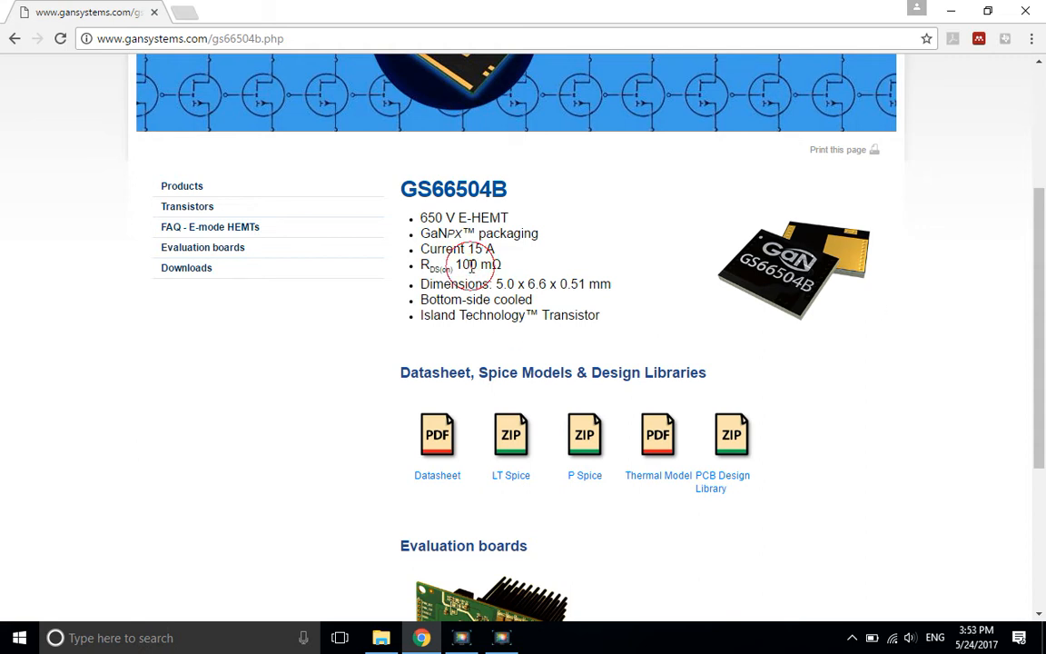
{"action": "scroll", "coordinate": [552, 205], "scroll_direction": "up", "scroll_amount": 1}
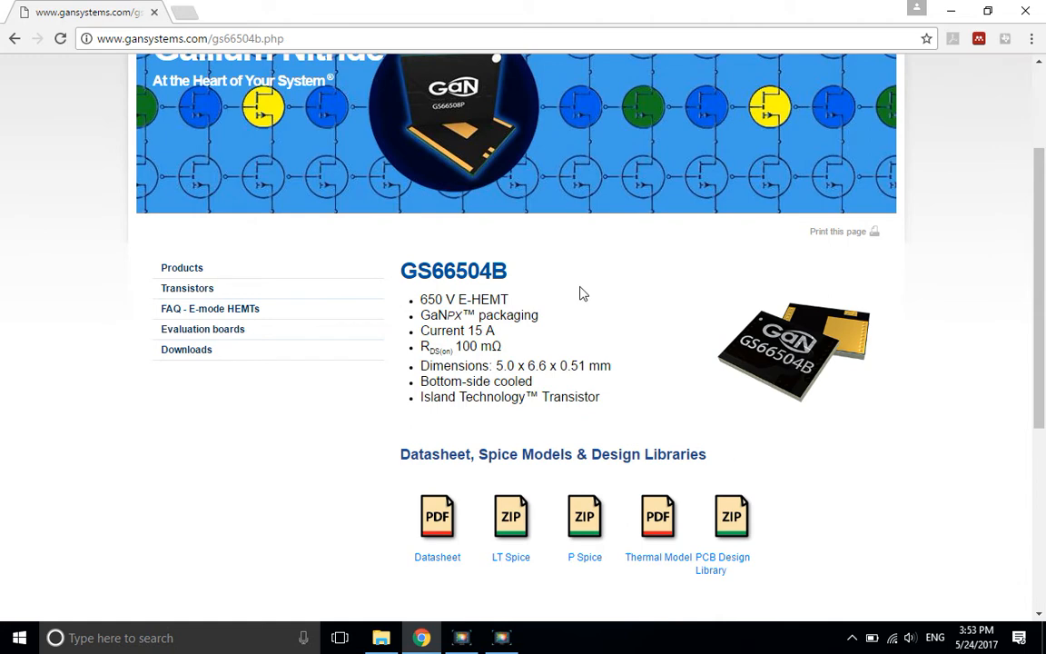
{"action": "scroll", "coordinate": [495, 302], "scroll_direction": "down", "scroll_amount": 1}
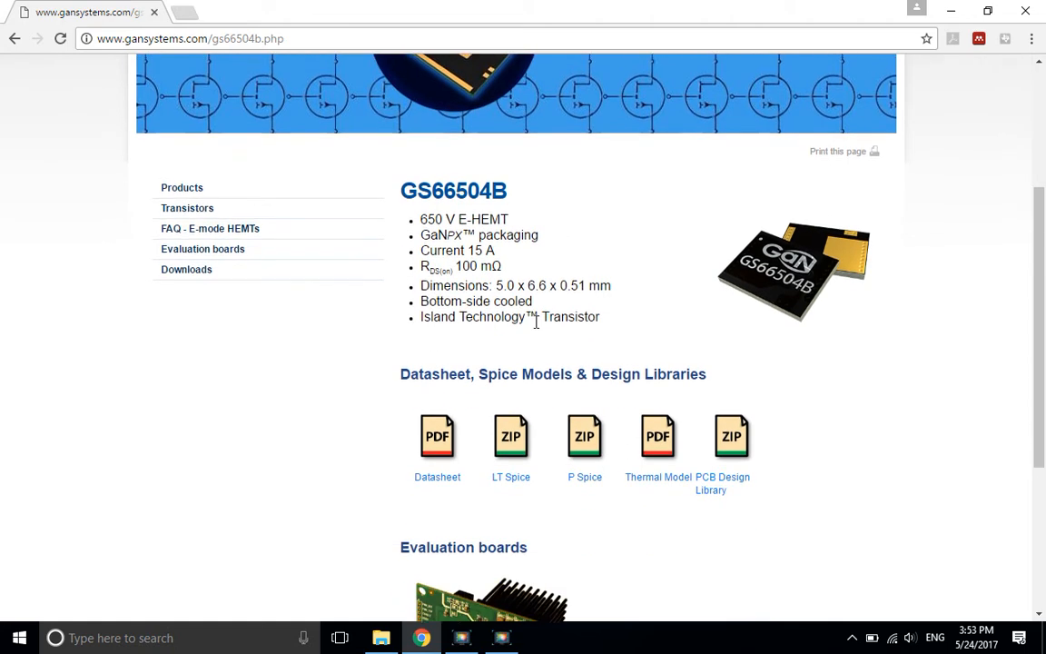
{"action": "left_click", "coordinate": [449, 478]}
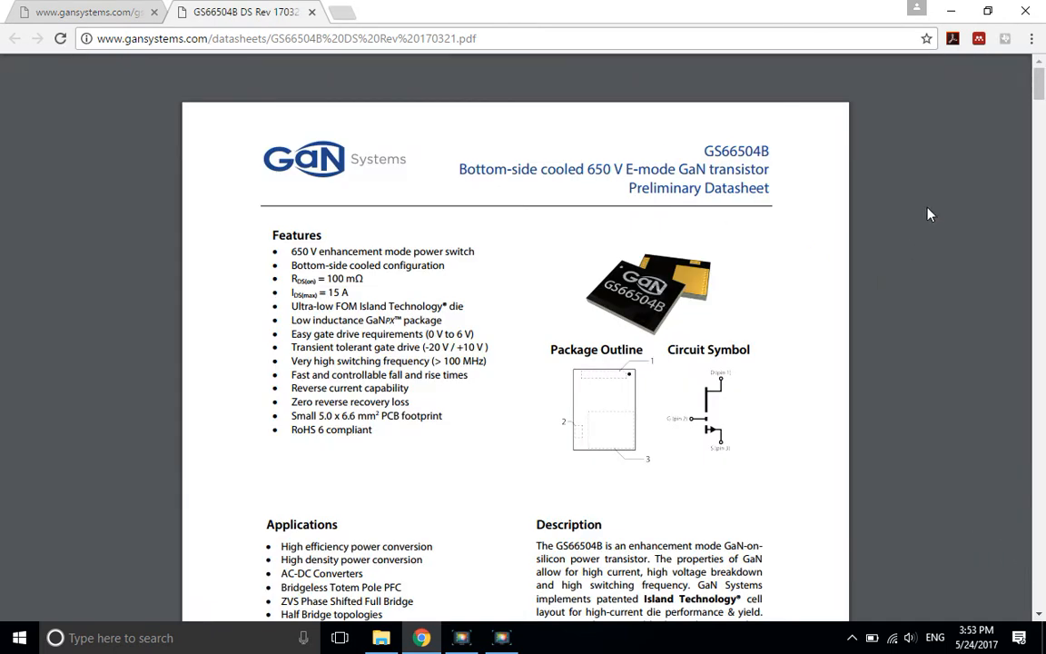
Skim the datasheet's first page and go to the Package Dimensions section on page 11.
{"action": "scroll", "coordinate": [924, 208], "scroll_direction": "down", "scroll_amount": 1}
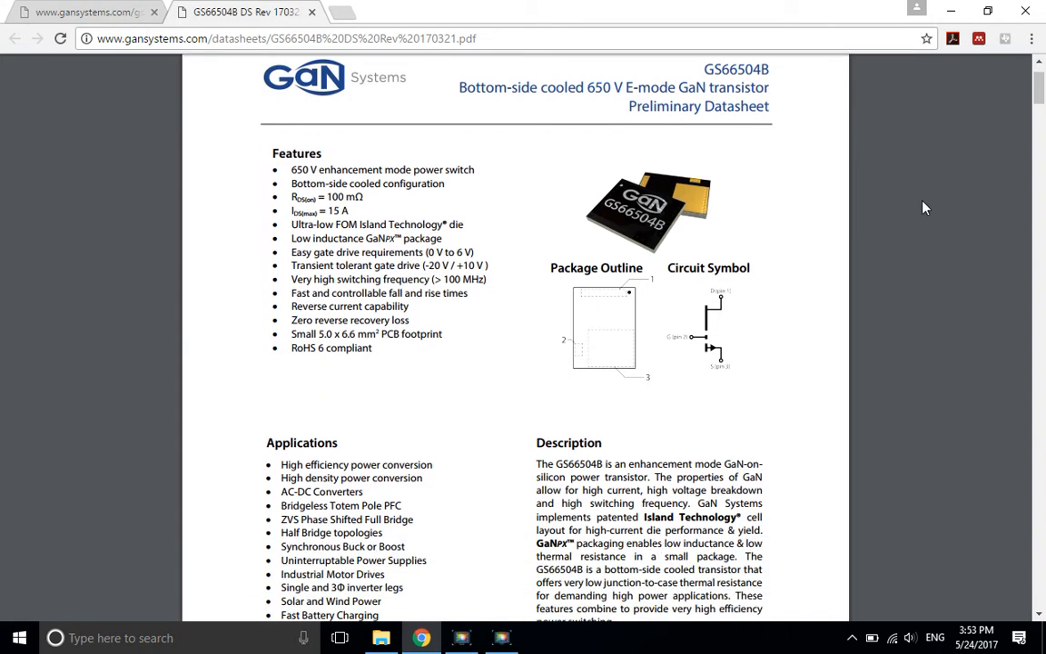
{"action": "scroll", "coordinate": [923, 208], "scroll_direction": "down", "scroll_amount": 1}
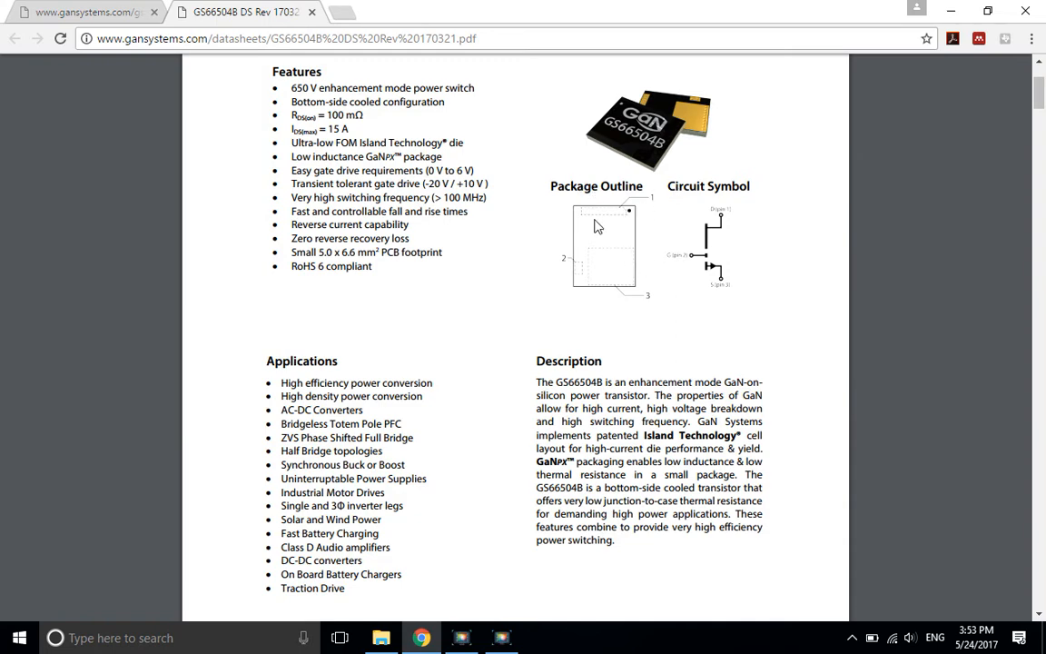
{"action": "left_click", "coordinate": [1038, 98]}
{"action": "left_click_drag", "start_coordinate": [1038, 98], "coordinate": [1042, 588]}
{"action": "scroll", "coordinate": [319, 203], "scroll_direction": "up", "scroll_amount": 1}
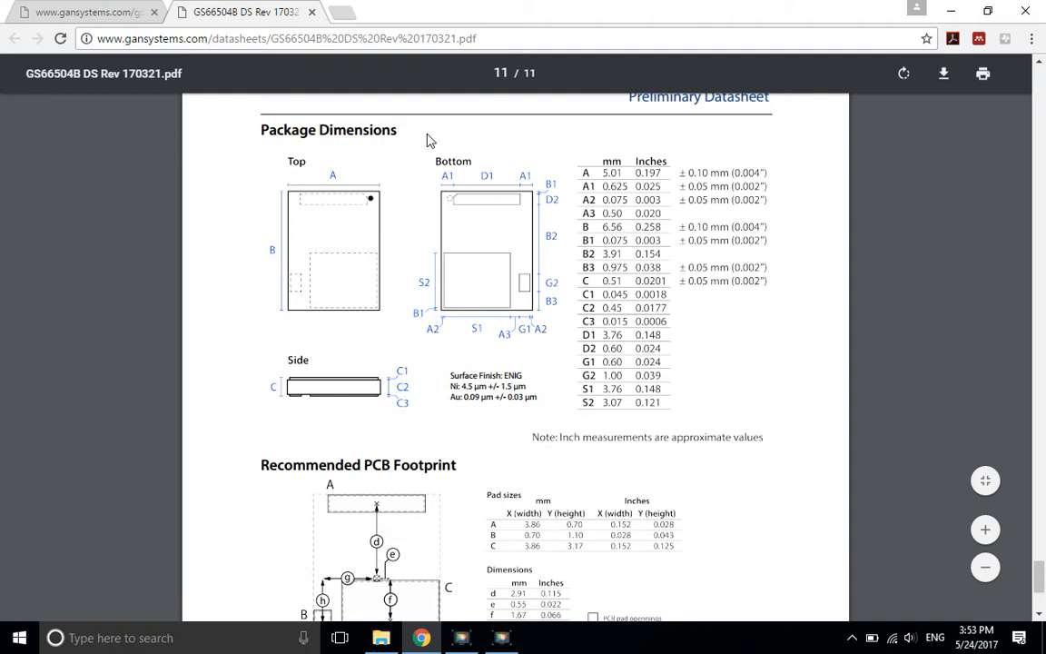
Examine the package dimension drawings and table together with the recommended PCB footprint and its pad sizes.
{"action": "scroll", "coordinate": [366, 314], "scroll_direction": "down", "scroll_amount": 2}
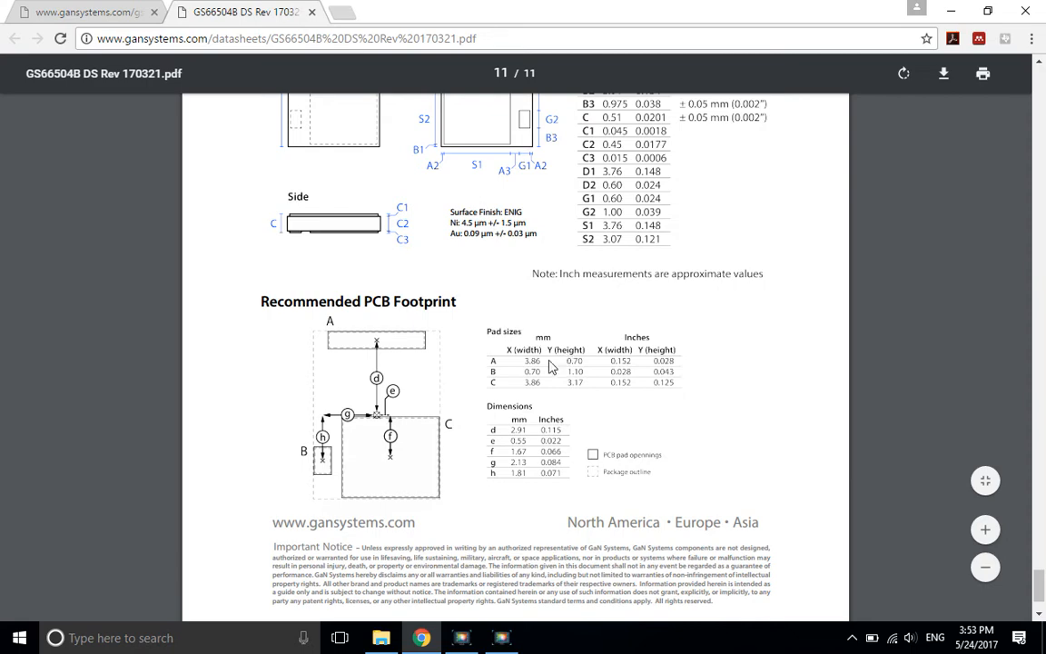
{"action": "scroll", "coordinate": [549, 365], "scroll_direction": "up", "scroll_amount": 3}
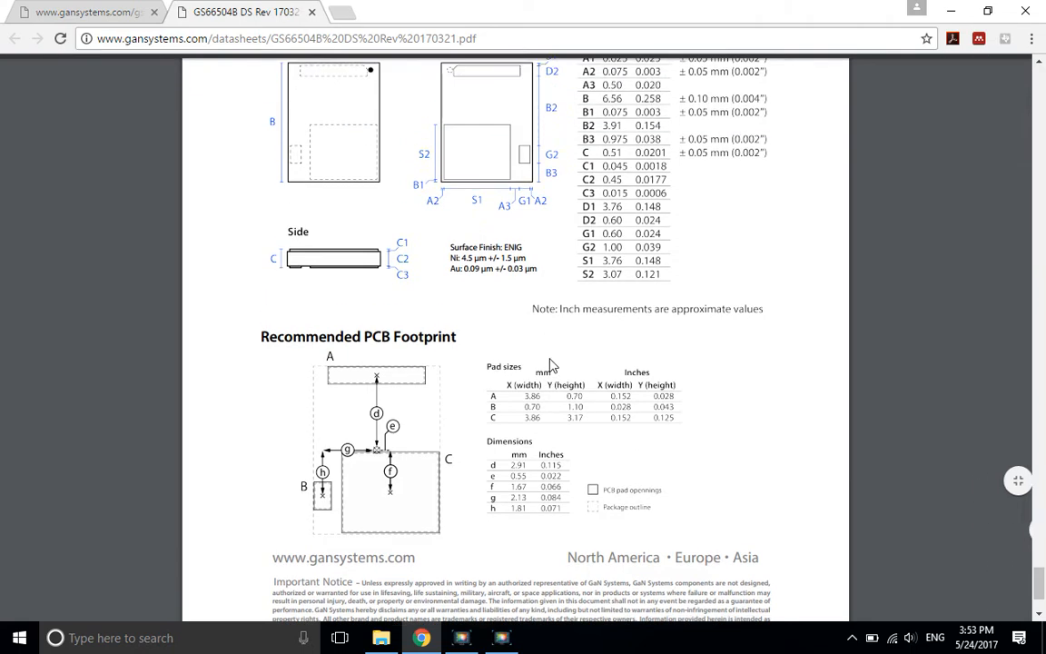
{"action": "scroll", "coordinate": [550, 366], "scroll_direction": "down", "scroll_amount": 2}
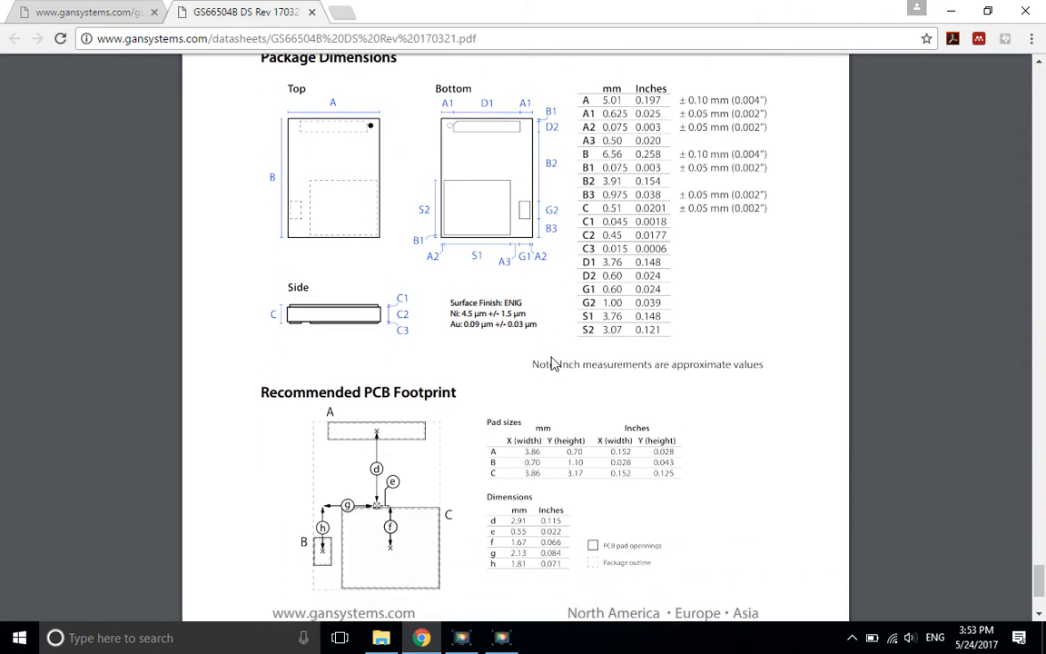
{"action": "scroll", "coordinate": [554, 363], "scroll_direction": "down", "scroll_amount": 2}
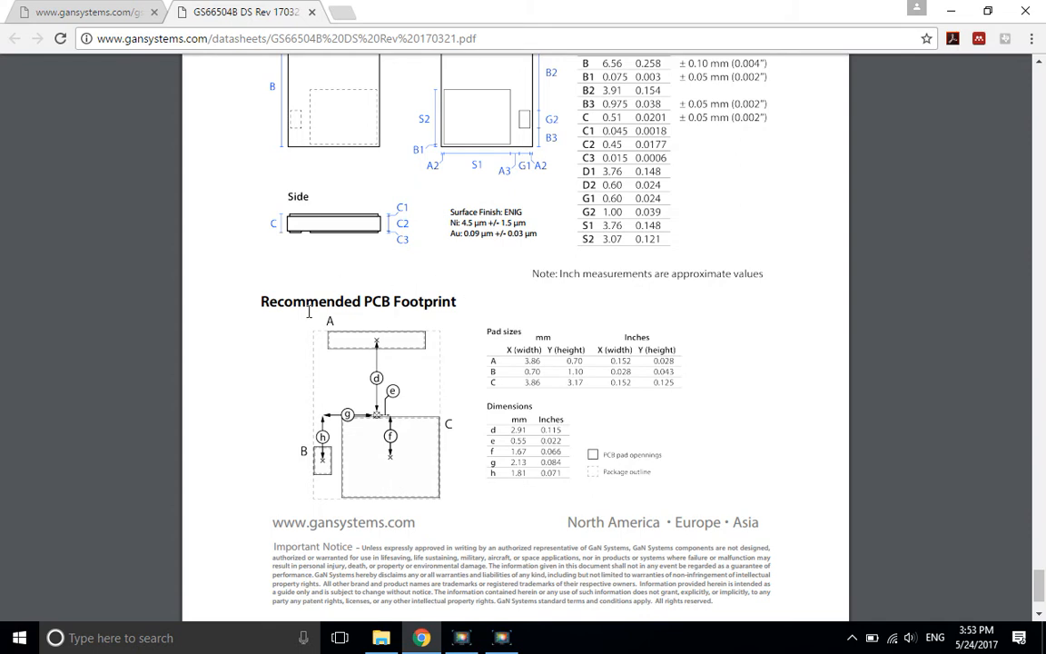
{"action": "scroll", "coordinate": [381, 322], "scroll_direction": "up", "scroll_amount": 1}
{"action": "scroll", "coordinate": [394, 330], "scroll_direction": "up", "scroll_amount": 4}
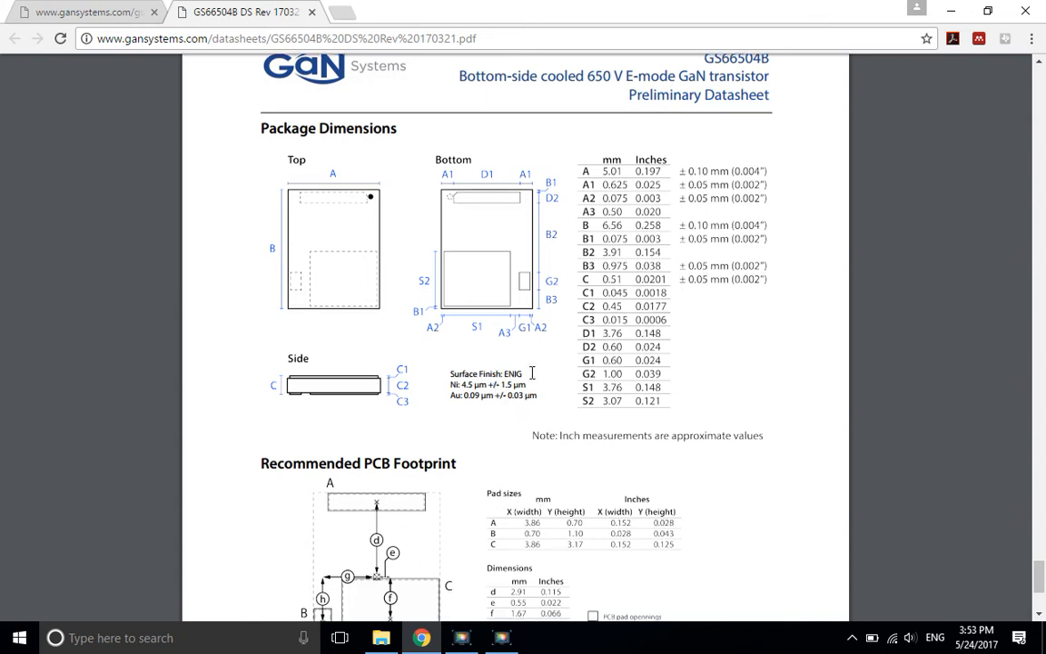
{"action": "scroll", "coordinate": [447, 219], "scroll_direction": "down", "scroll_amount": 2}
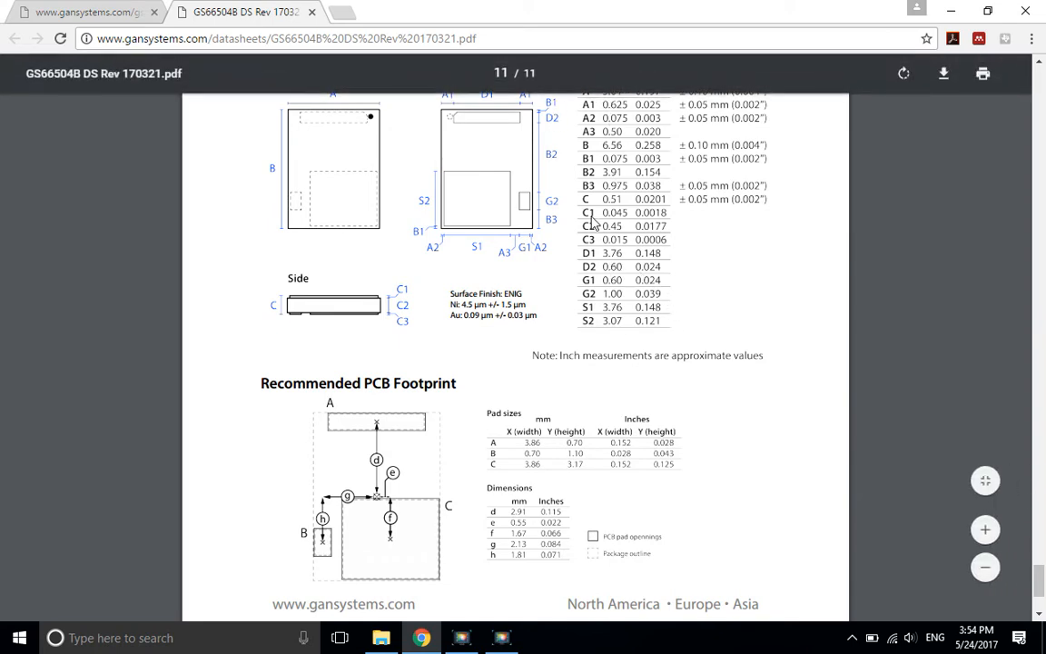
{"action": "scroll", "coordinate": [549, 233], "scroll_direction": "up", "scroll_amount": 6}
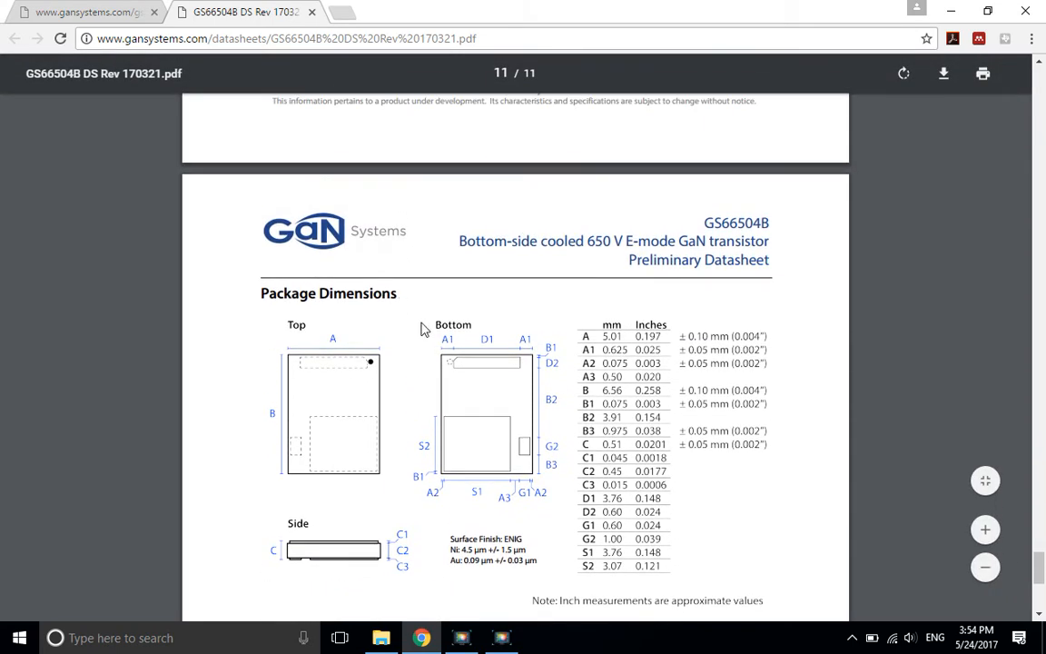
{"action": "scroll", "coordinate": [422, 329], "scroll_direction": "down", "scroll_amount": 4}
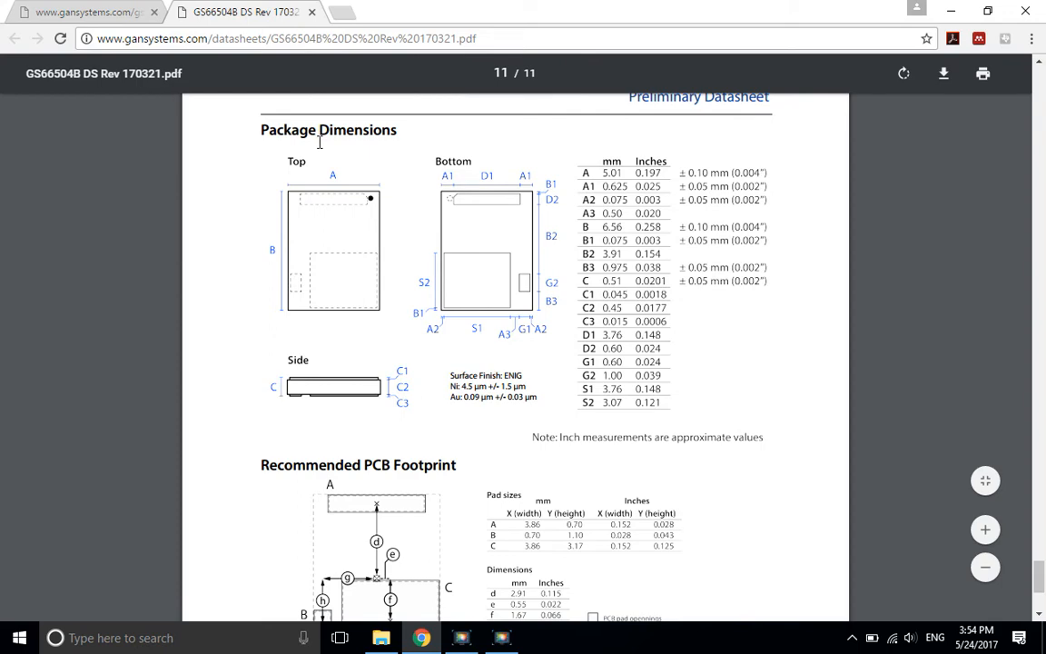
Launch PCB Editor Lite from the Cadence Release 17.2-2016 programs and agree to enter Lite mode.
{"action": "left_click", "coordinate": [6, 643]}
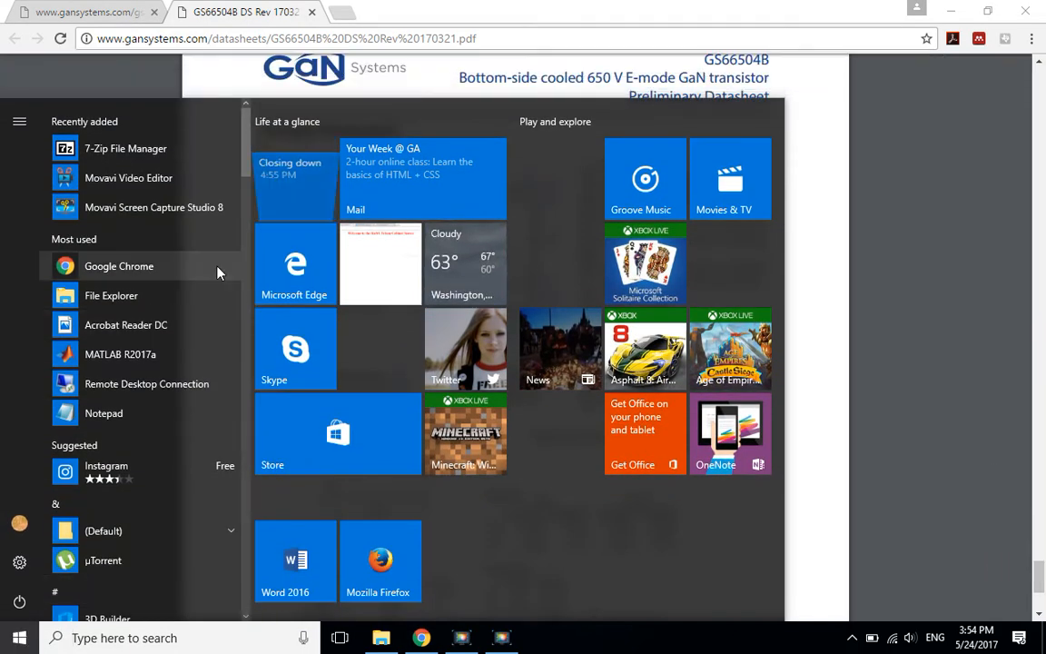
{"action": "scroll", "coordinate": [210, 272], "scroll_direction": "down", "scroll_amount": 2}
{"action": "scroll", "coordinate": [205, 274], "scroll_direction": "up", "scroll_amount": 2}
{"action": "scroll", "coordinate": [194, 326], "scroll_direction": "down", "scroll_amount": 3}
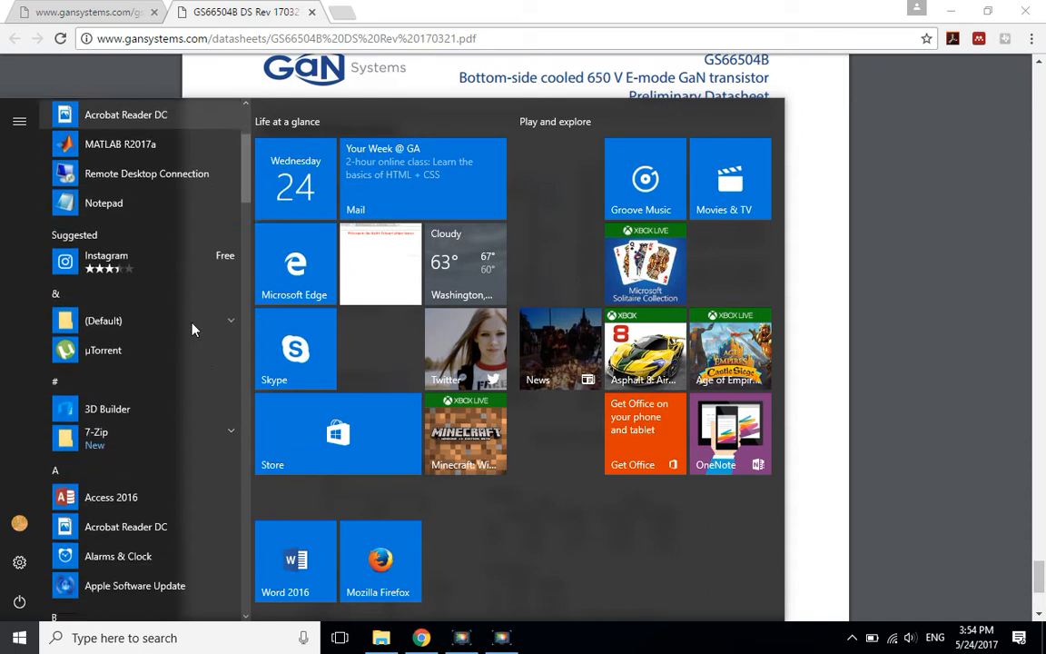
{"action": "scroll", "coordinate": [191, 329], "scroll_direction": "down", "scroll_amount": 4}
{"action": "left_click", "coordinate": [200, 366]}
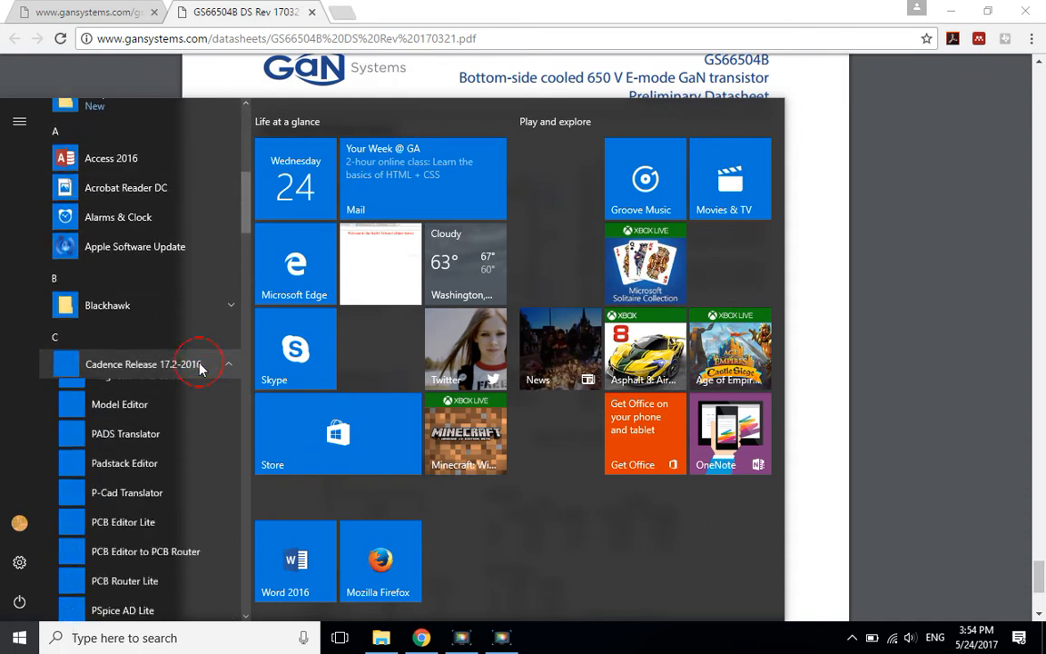
{"action": "scroll", "coordinate": [186, 327], "scroll_direction": "down", "scroll_amount": 3}
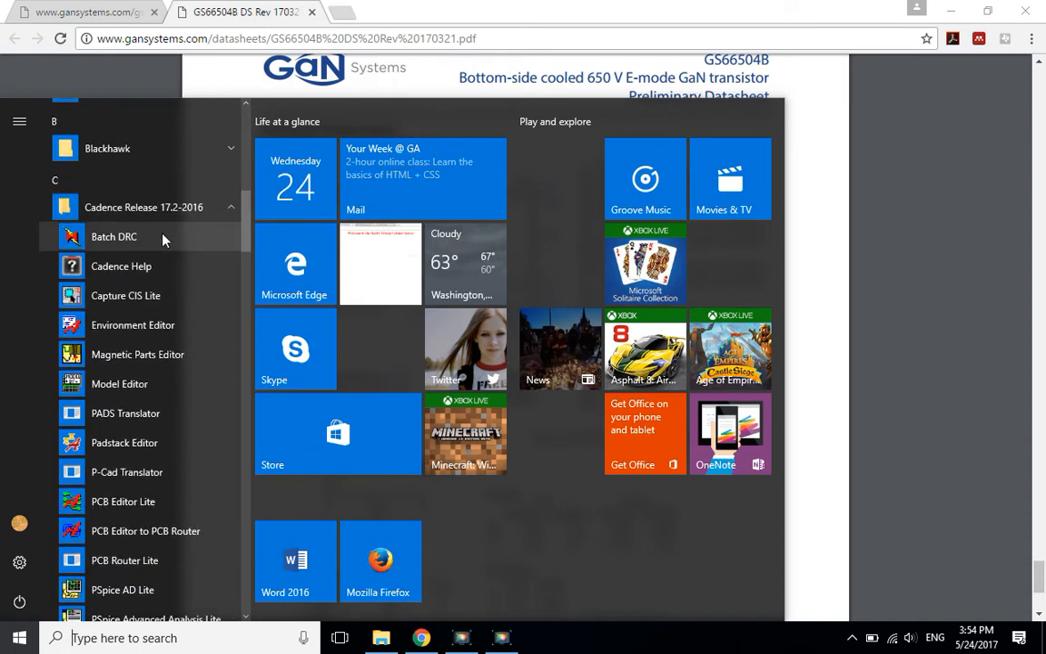
{"action": "scroll", "coordinate": [160, 363], "scroll_direction": "down", "scroll_amount": 2}
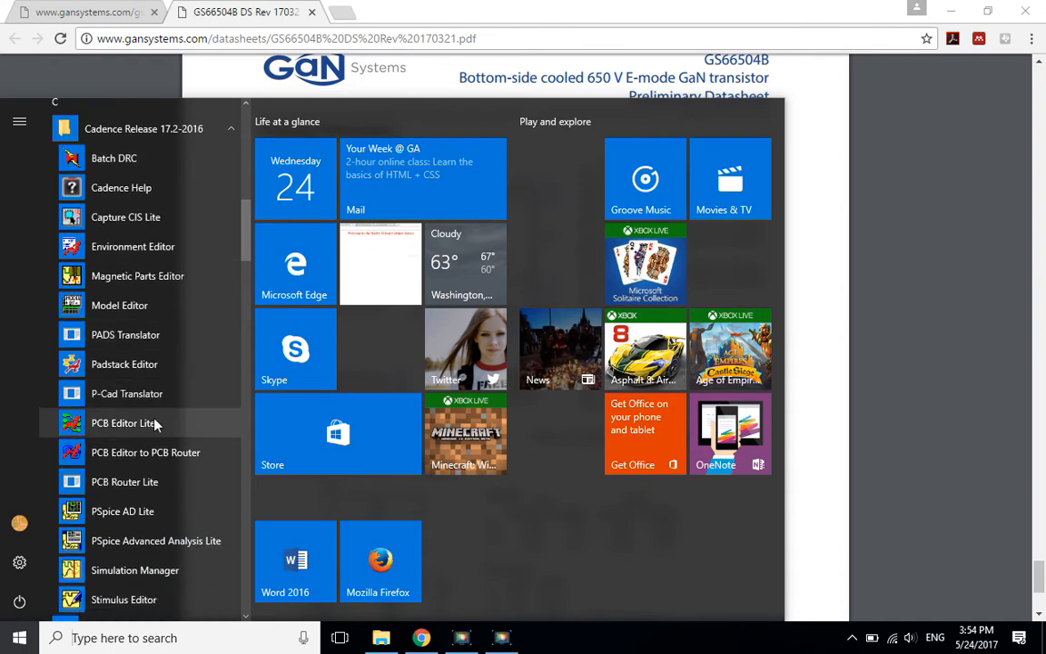
{"action": "left_click", "coordinate": [127, 424]}
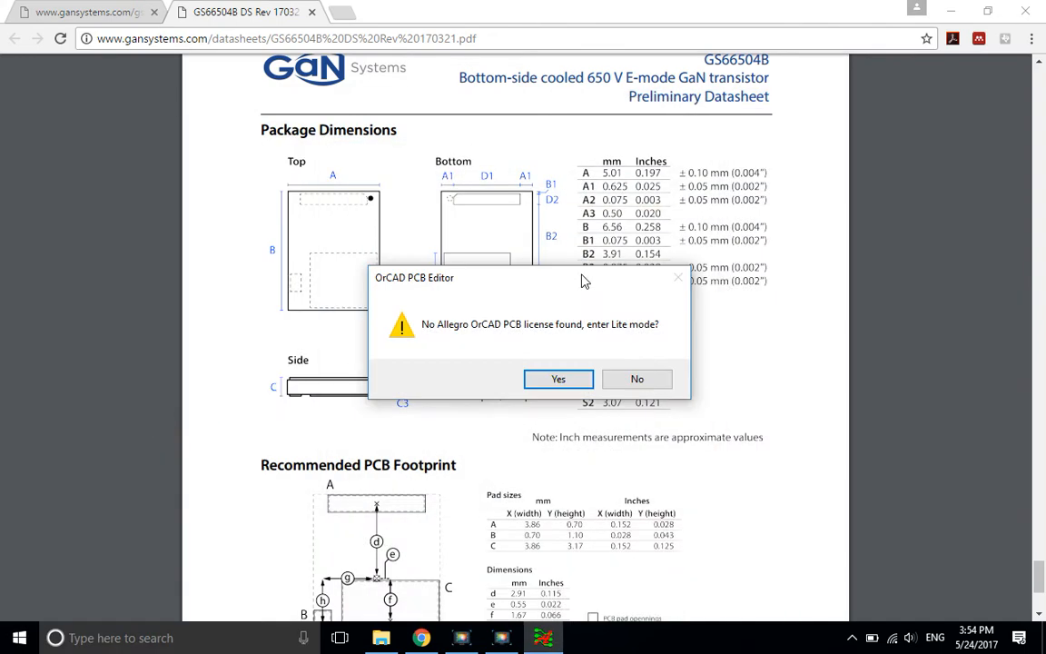
{"action": "left_click", "coordinate": [561, 379]}
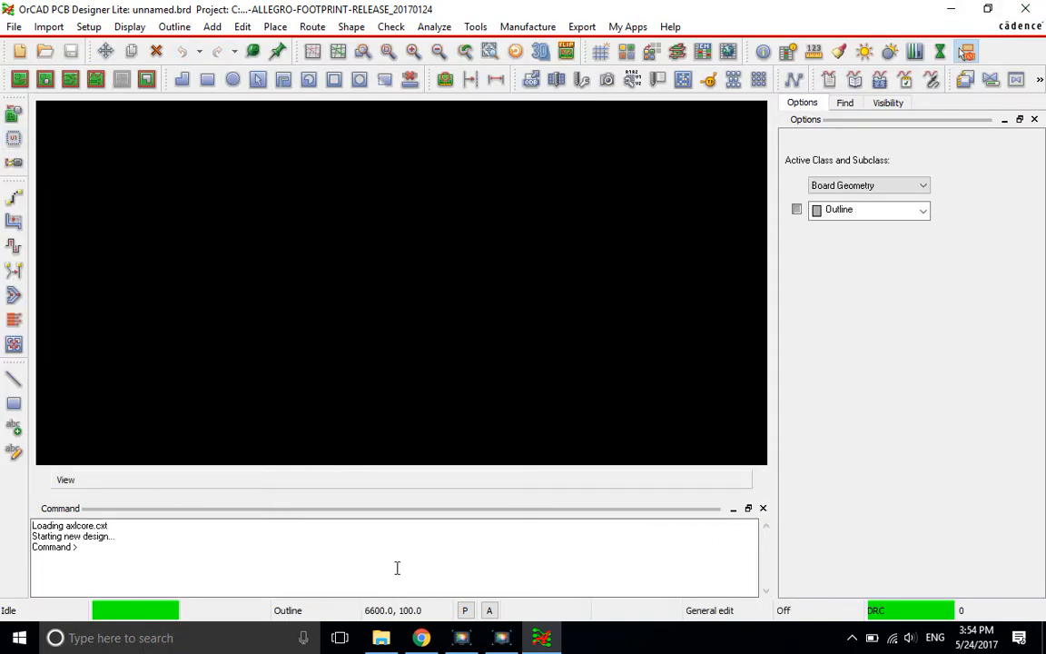
Switch to the datasheet in Chrome to check the package dimensions again, and return to OrCAD PCB Designer Lite.
{"action": "left_click", "coordinate": [951, 9]}
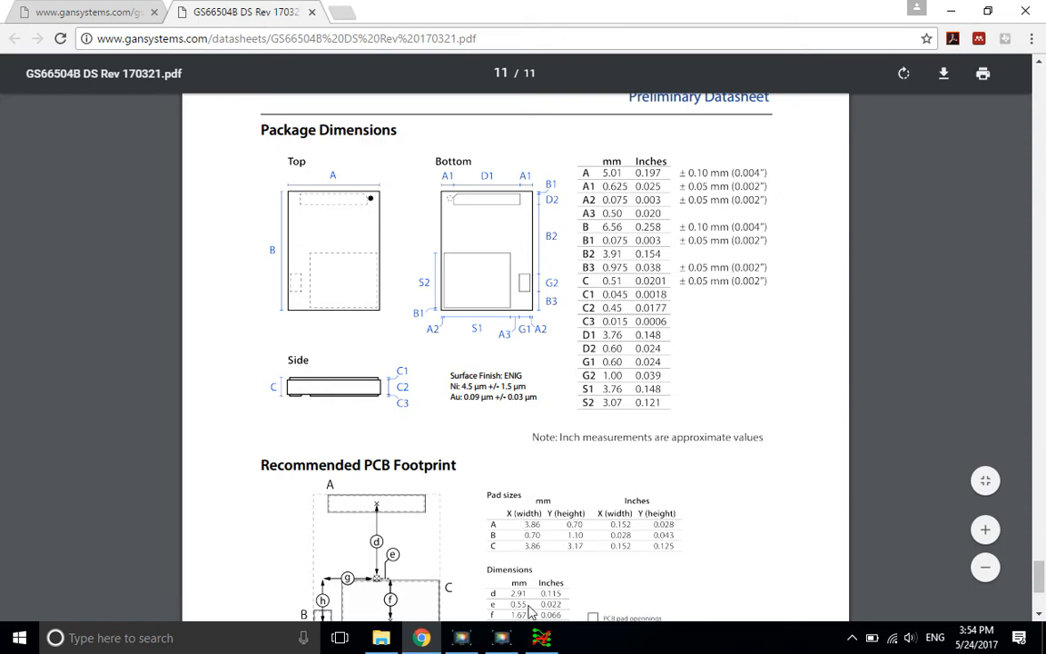
{"action": "left_click", "coordinate": [542, 638]}
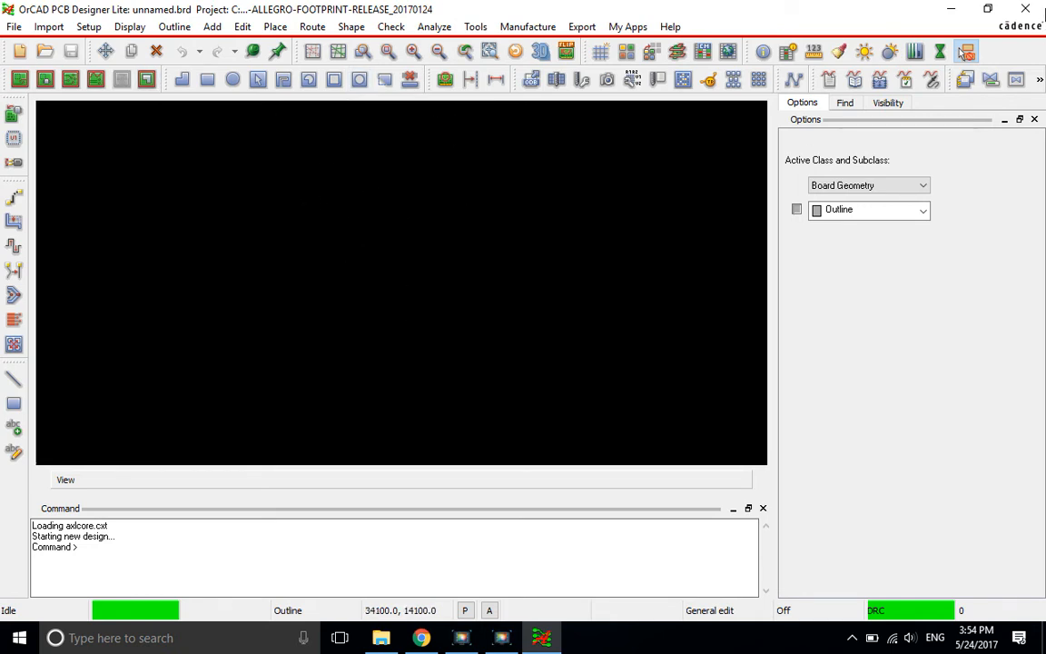
{"action": "left_click", "coordinate": [950, 9]}
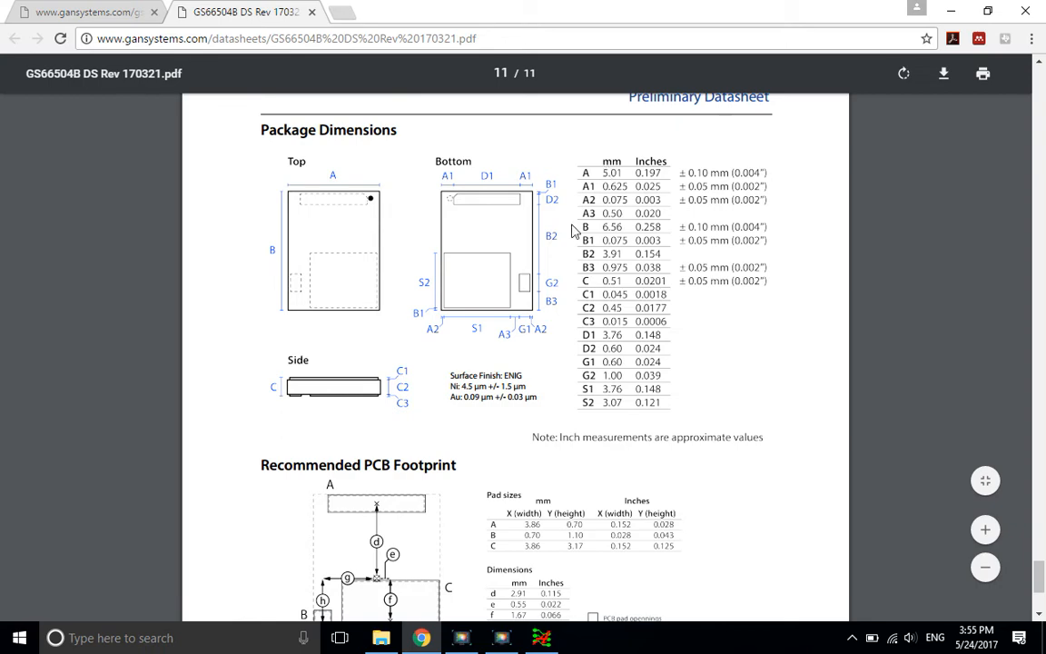
{"action": "left_click", "coordinate": [541, 637]}
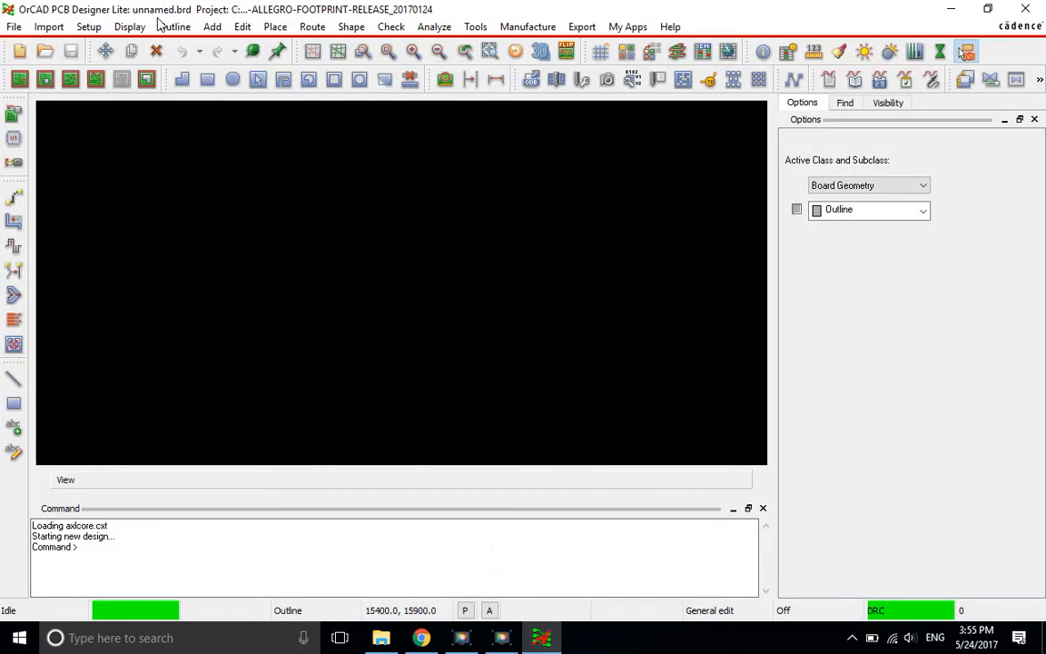
Start a new drawing with the Package symbol drawing type.
{"action": "left_click", "coordinate": [13, 28]}
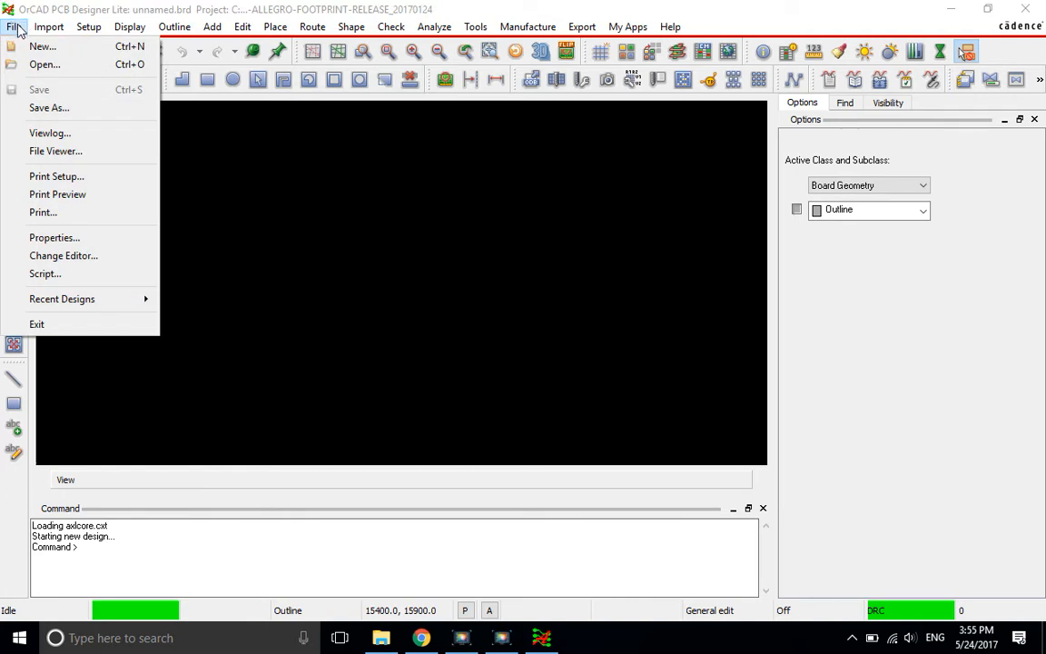
{"action": "left_click", "coordinate": [42, 47]}
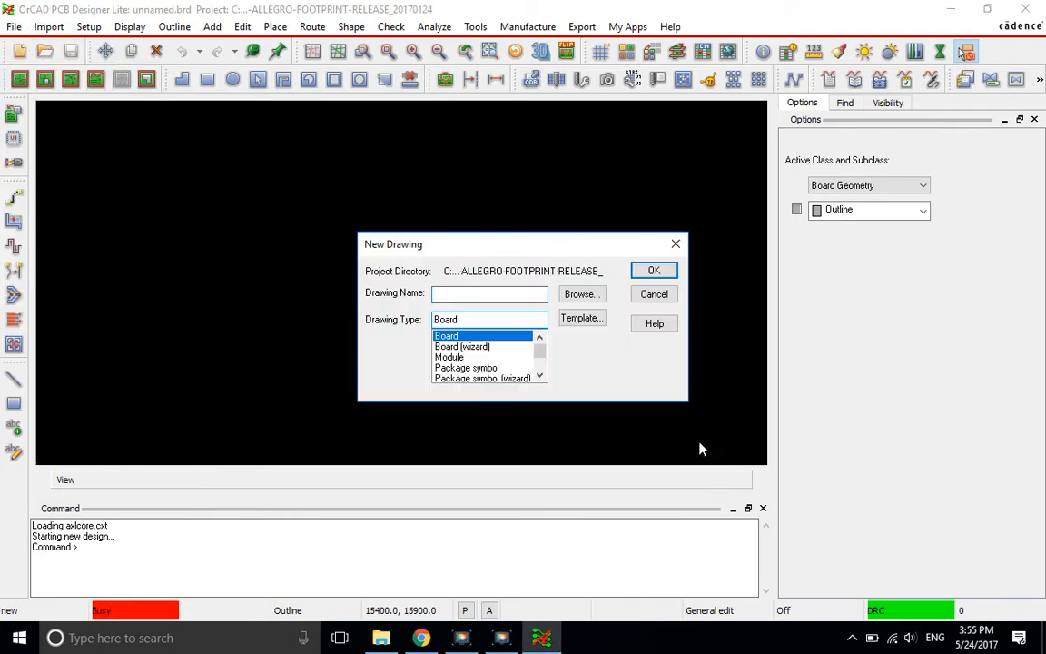
{"action": "left_click", "coordinate": [490, 368]}
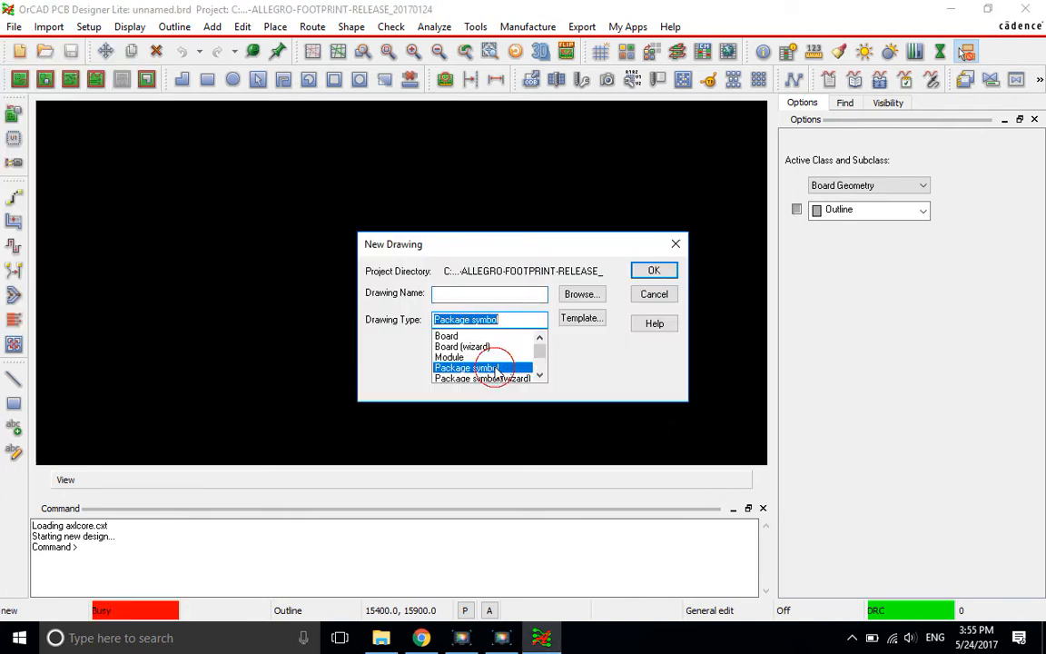
{"action": "left_click", "coordinate": [519, 295]}
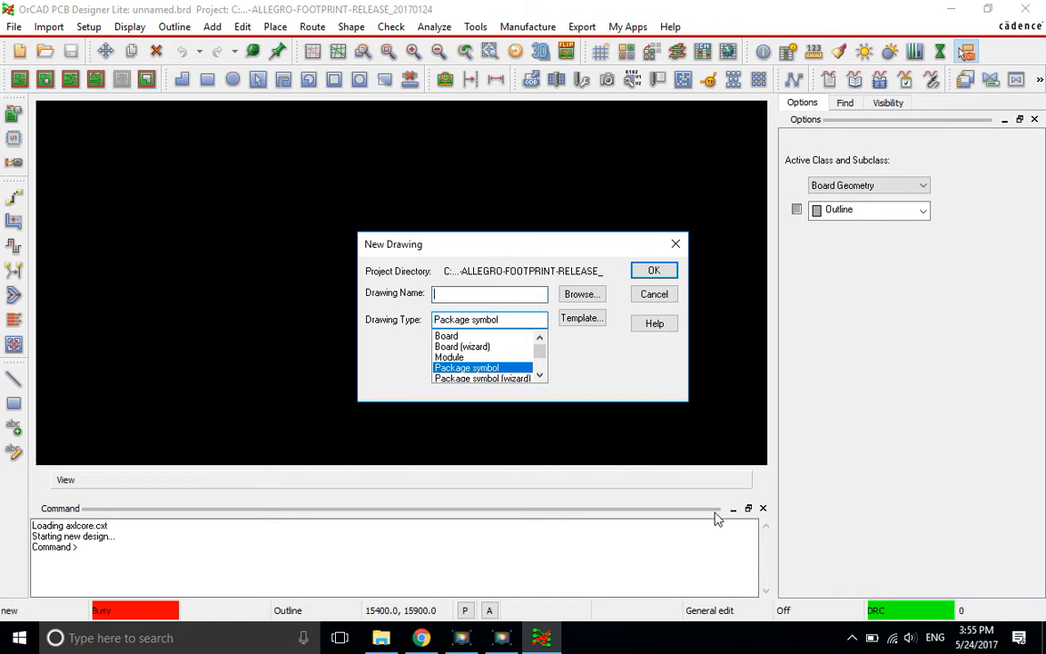
Browse for the new drawing's save location and go to the Complex Footprints folder.
{"action": "left_click", "coordinate": [583, 294]}
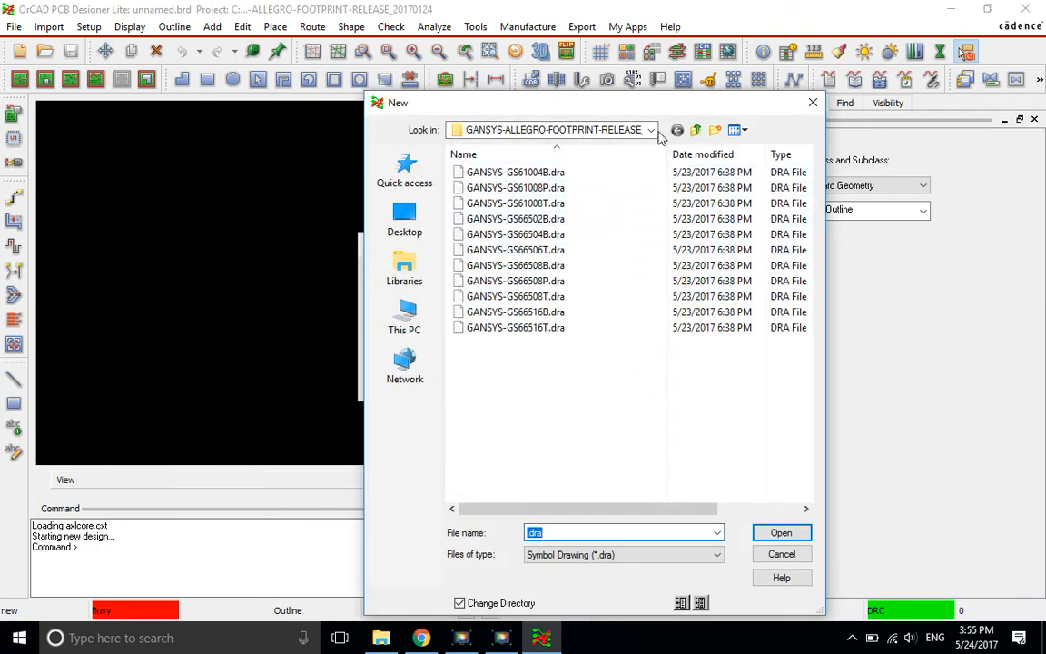
{"action": "left_click", "coordinate": [595, 130]}
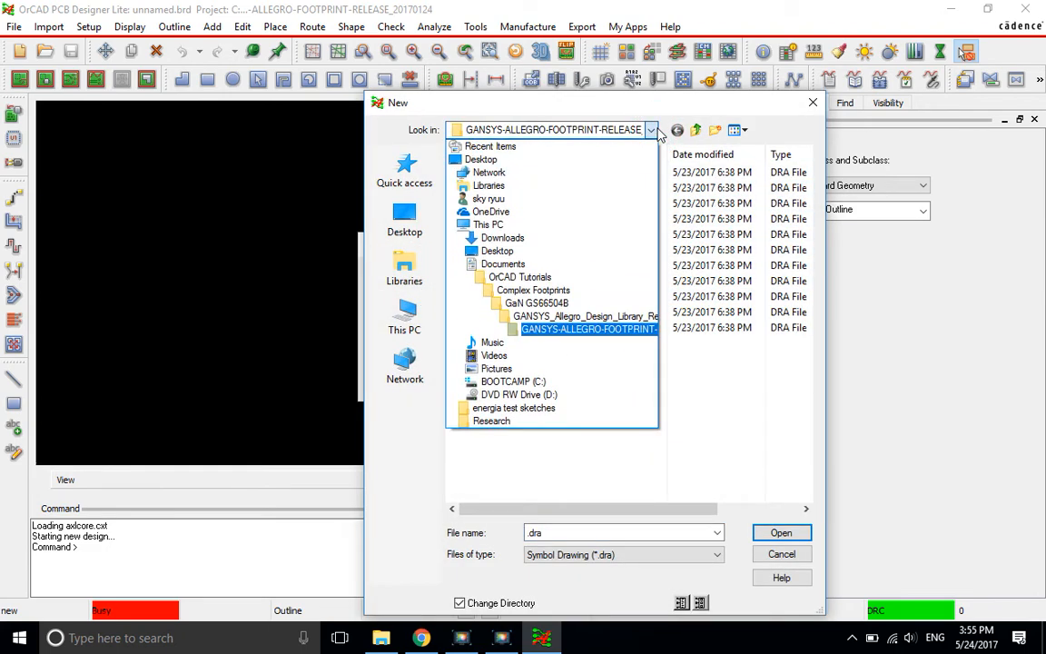
{"action": "left_click", "coordinate": [544, 292]}
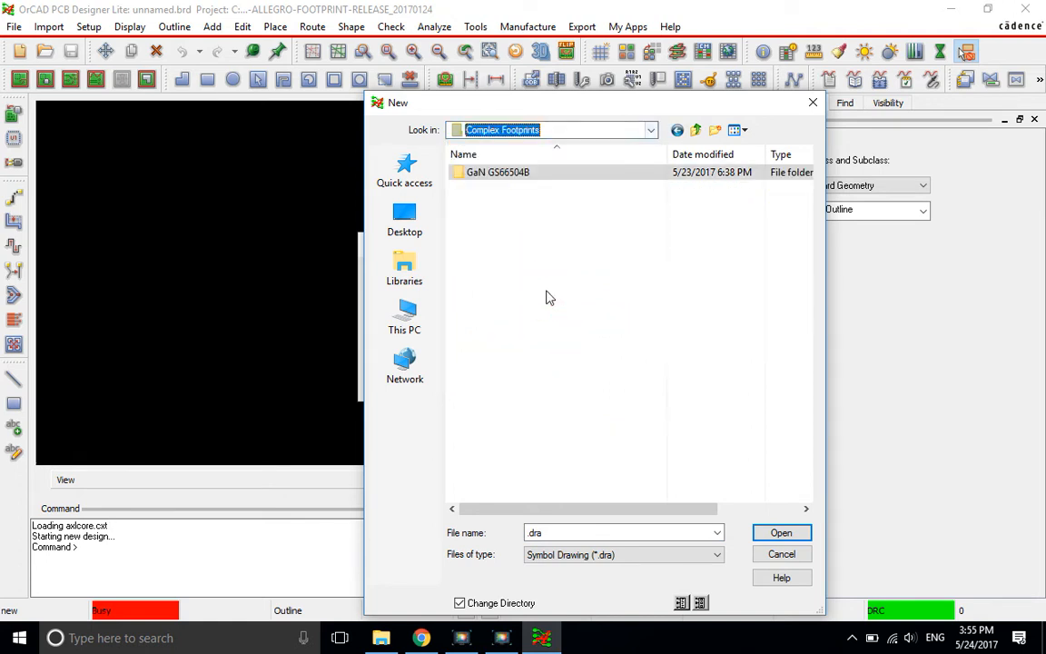
Enter GS66504B as the file name of the symbol drawing.
{"action": "double_click", "coordinate": [578, 535]}
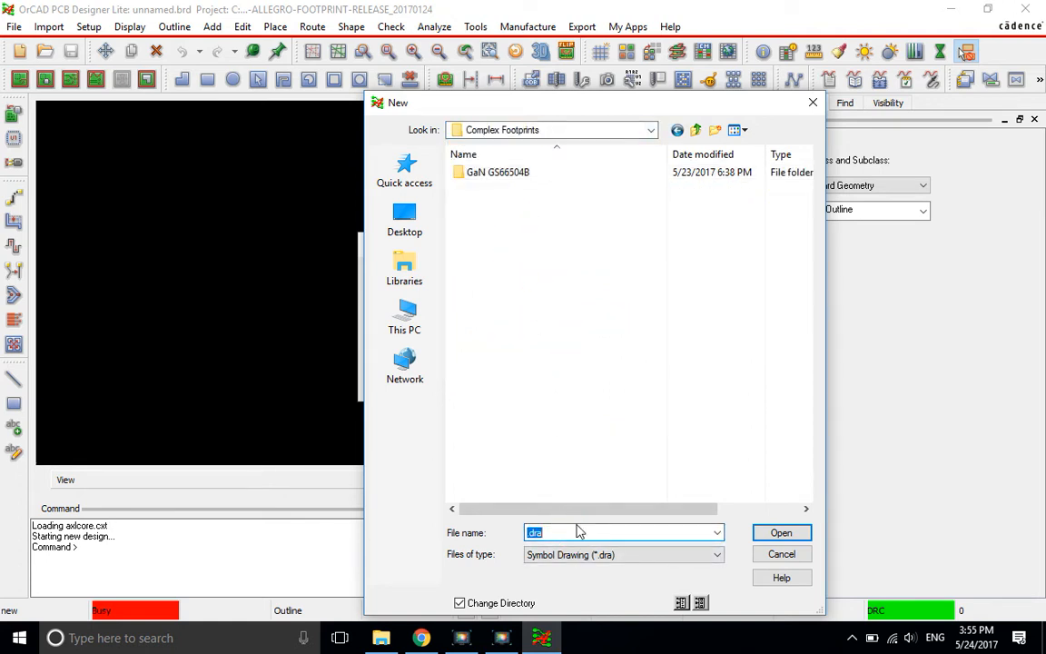
{"action": "key", "text": "Caps_Lock"}
{"action": "type", "text": "GA"}
{"action": "key", "text": "Caps_Lock"}
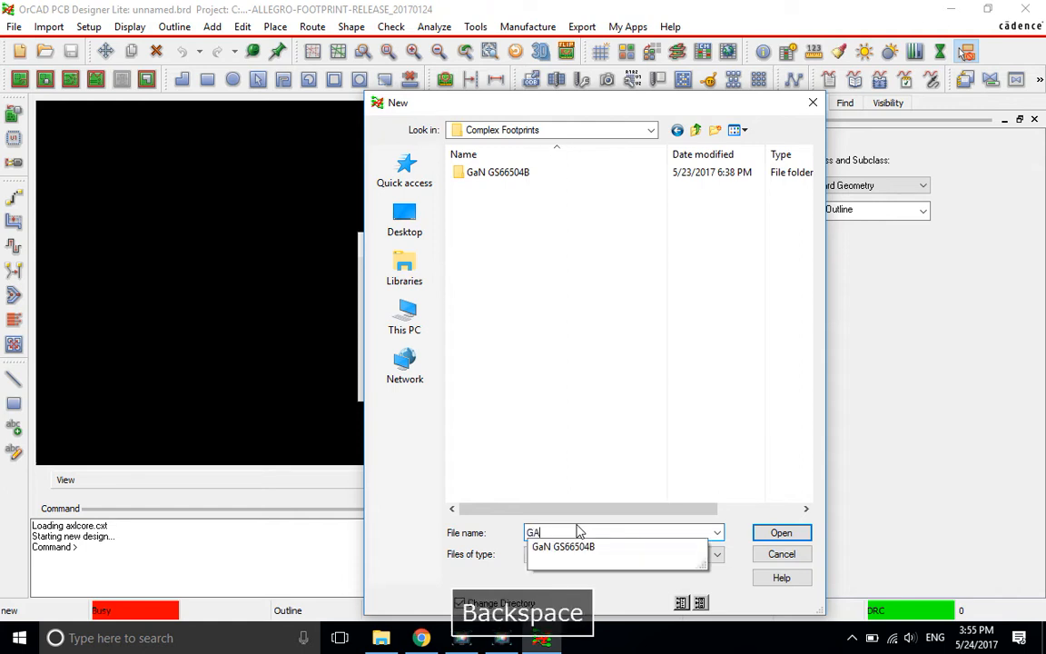
{"action": "key", "text": "BackSpace"}
{"action": "type", "text": "aN"}
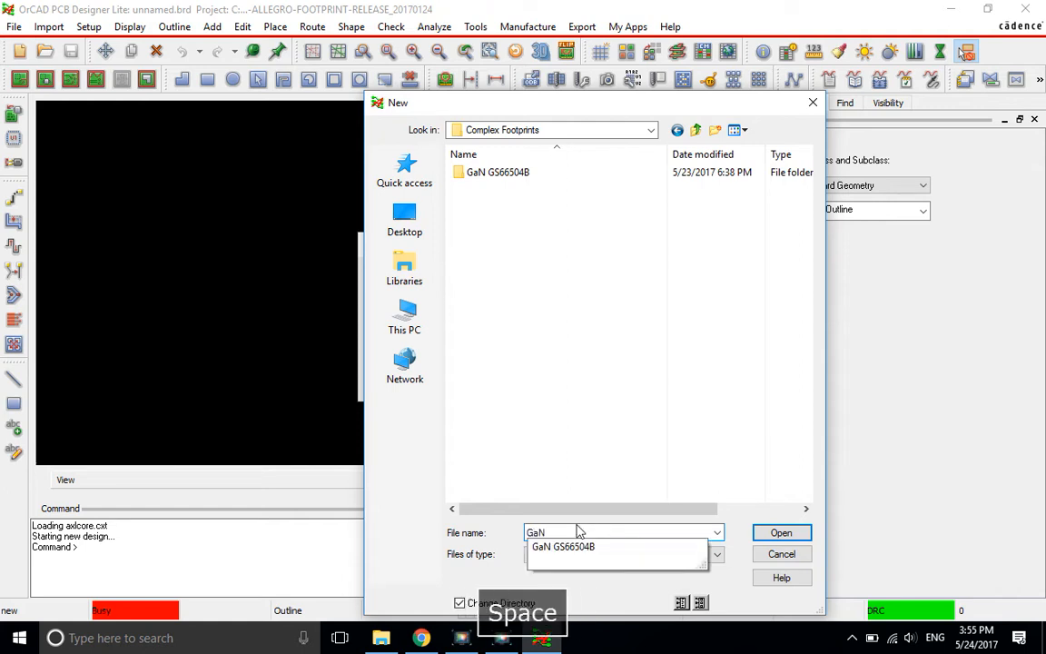
{"action": "type", "text": " GS"}
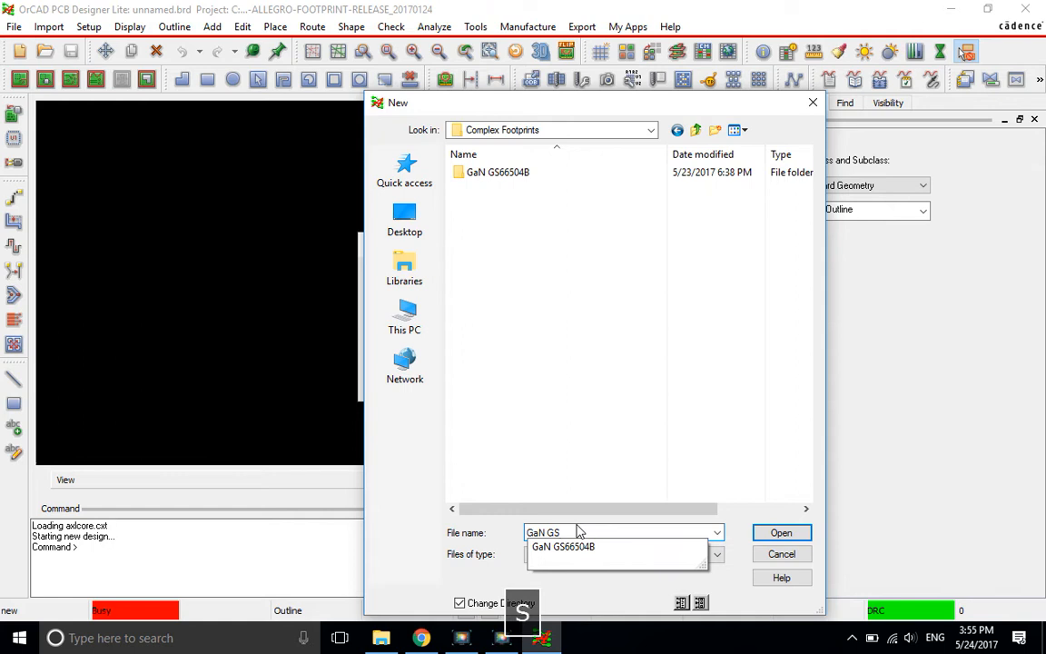
{"action": "key", "text": "Left"}
{"action": "key", "text": "BackSpace"}
{"action": "key", "text": "BackSpace"}
{"action": "key", "text": "BackSpace"}
{"action": "key", "text": "Right"}
{"action": "key", "text": "Right"}
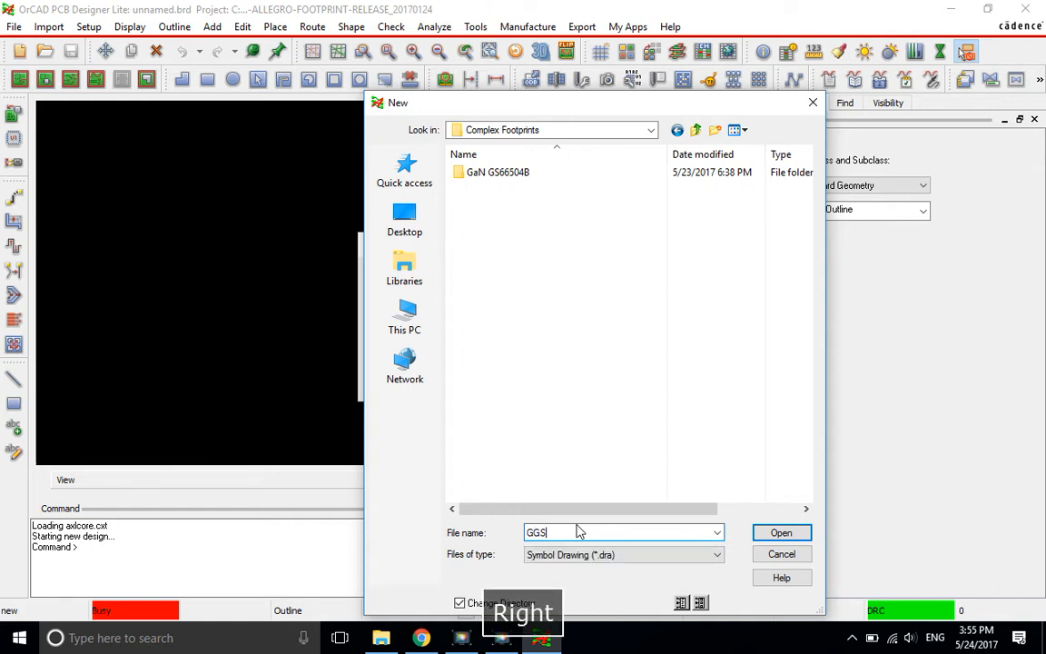
{"action": "key", "text": "Left"}
{"action": "key", "text": "Left"}
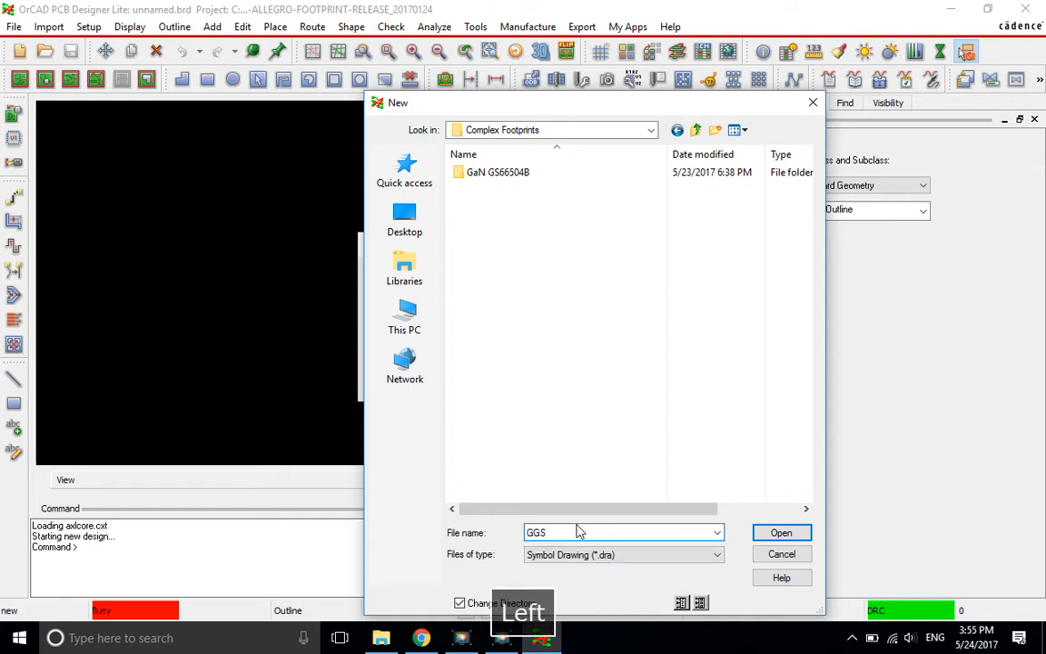
{"action": "key", "text": "BackSpace"}
{"action": "type", "text": "S"}
{"action": "key", "text": "BackSpace"}
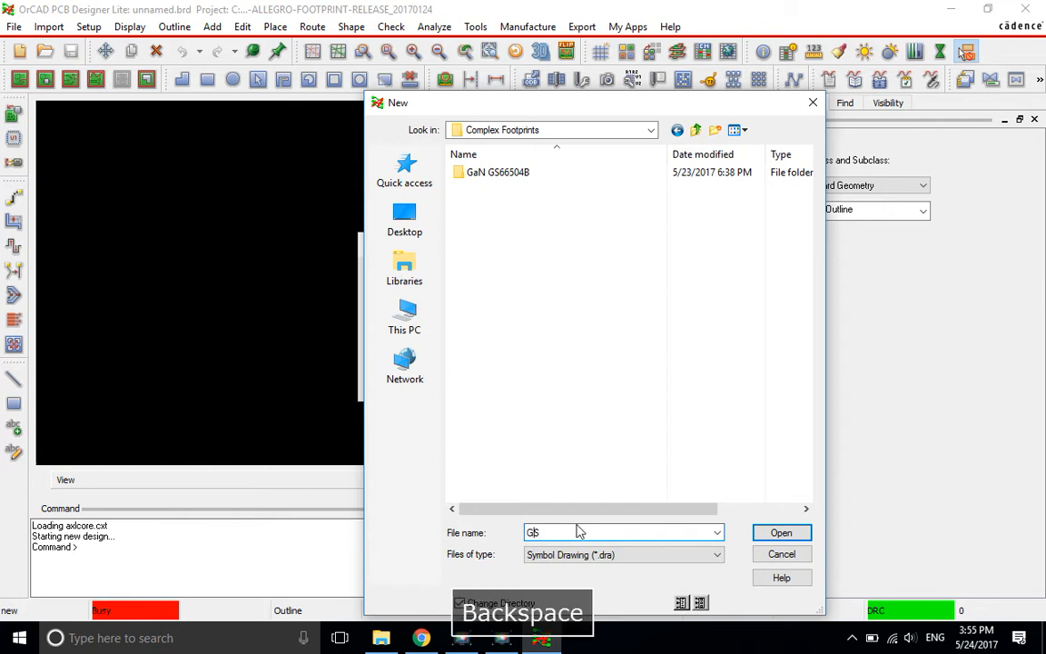
{"action": "key", "text": "Right"}
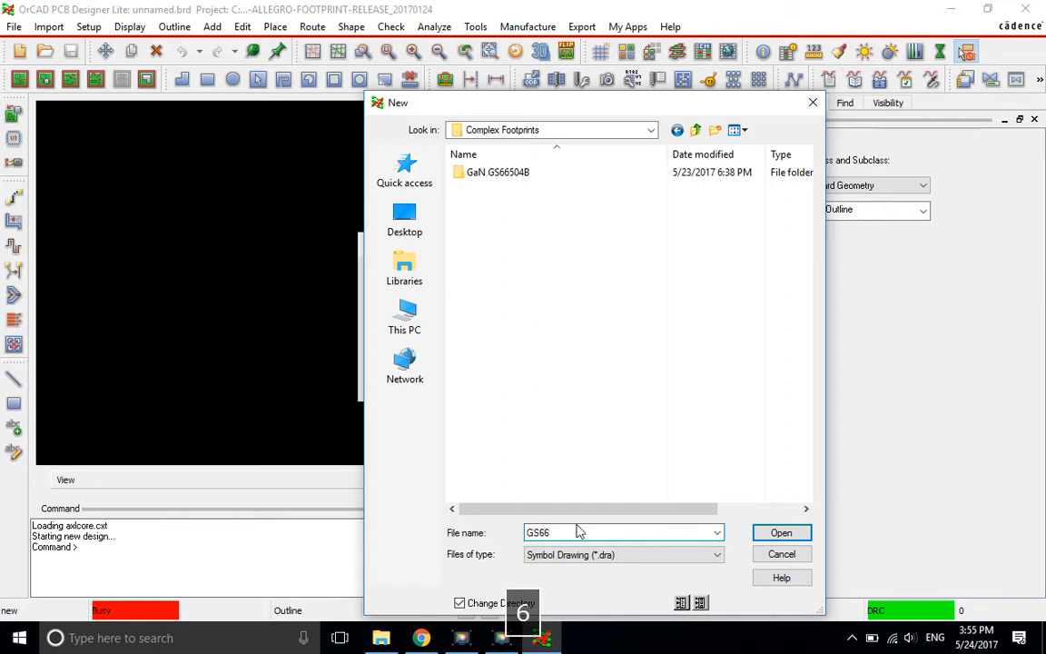
{"action": "type", "text": "504B"}
{"action": "key", "text": "Caps_Lock"}
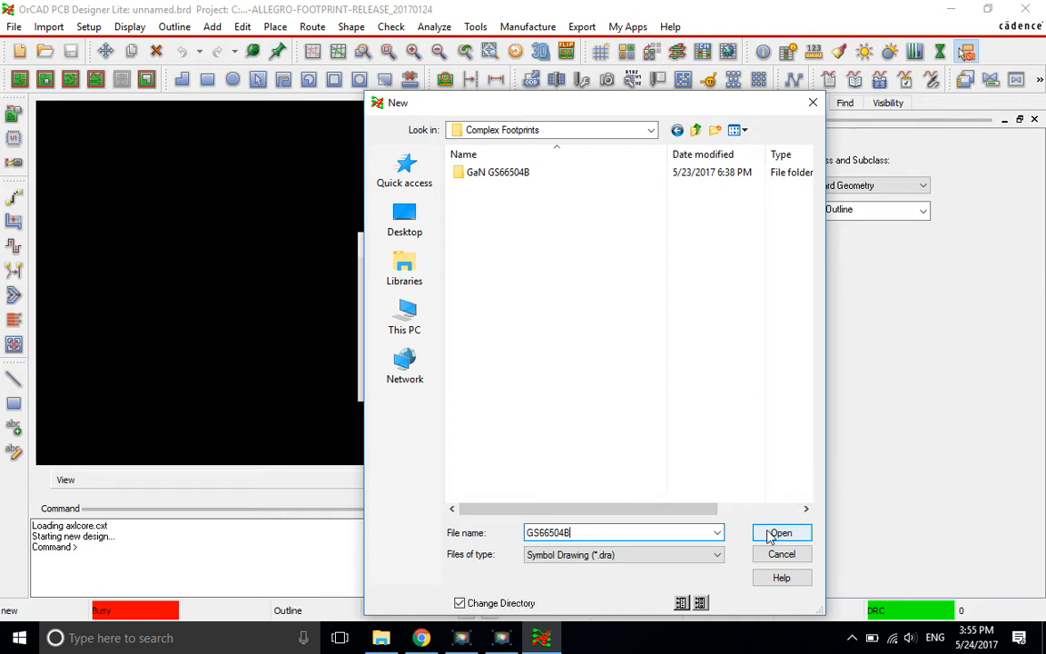
{"action": "key", "text": "ctrl+a"}
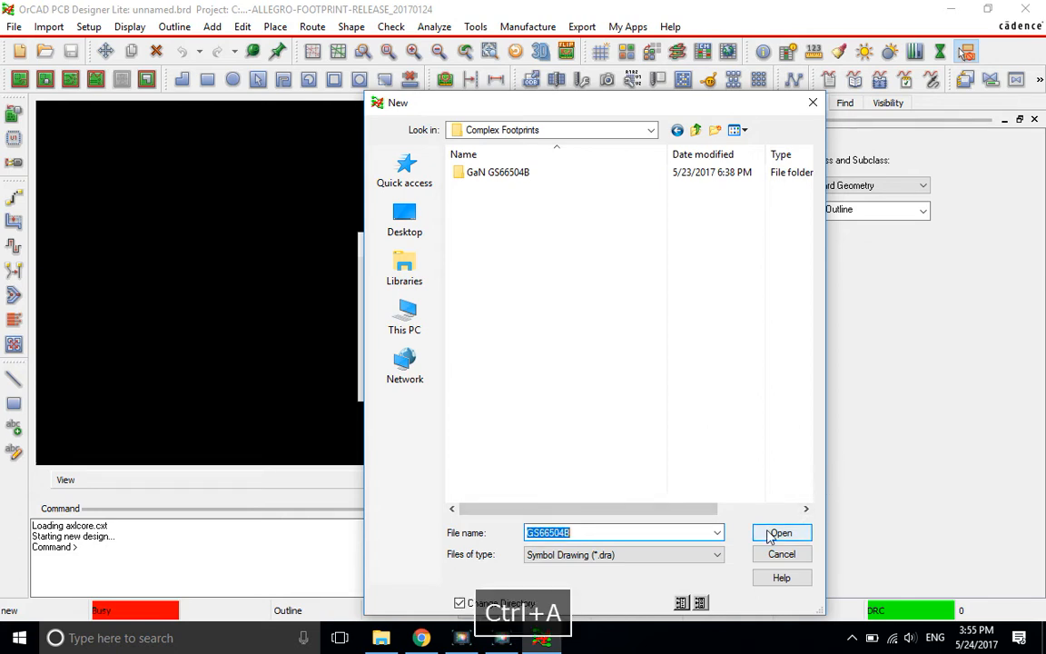
Create a new folder named GS66504B inside Complex Footprints and open it.
{"action": "left_click", "coordinate": [508, 255]}
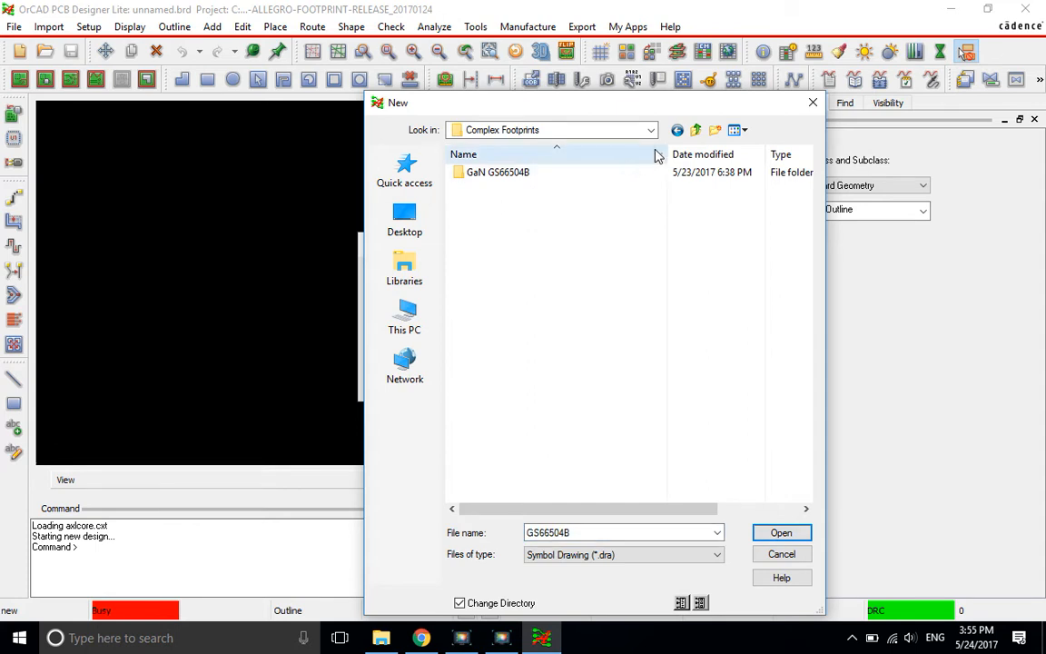
{"action": "left_click", "coordinate": [722, 132]}
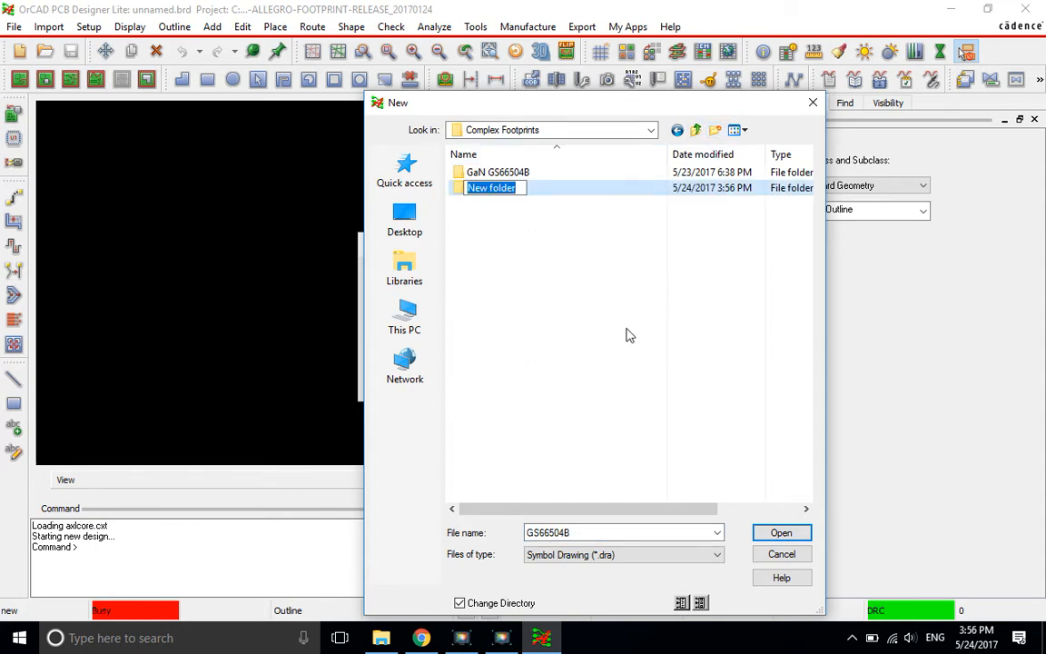
{"action": "type", "text": "GS"}
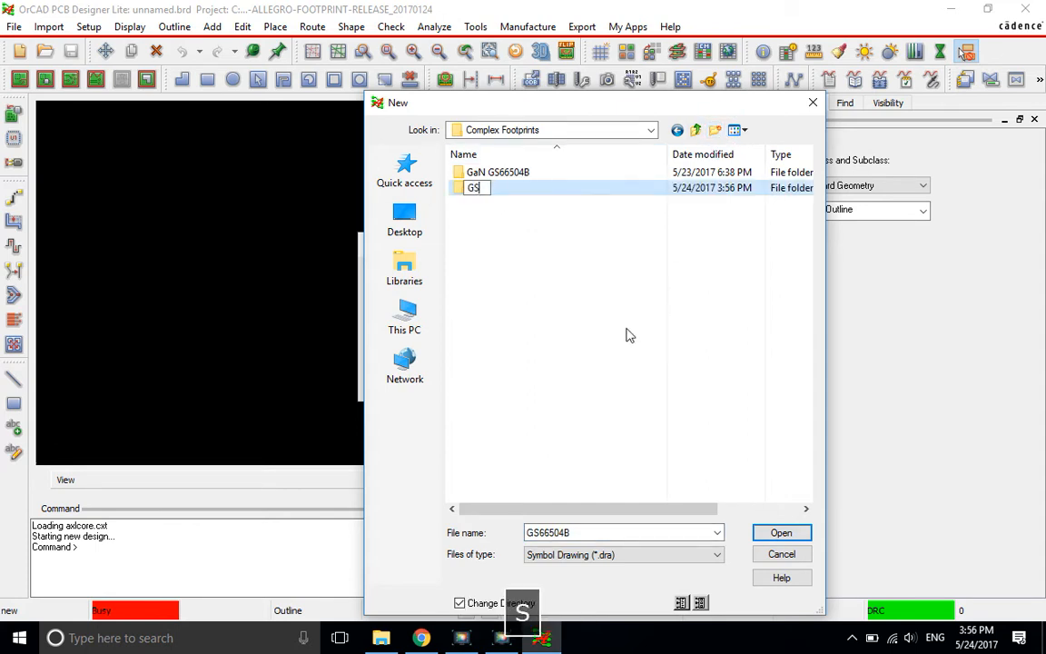
{"action": "type", "text": "66504B"}
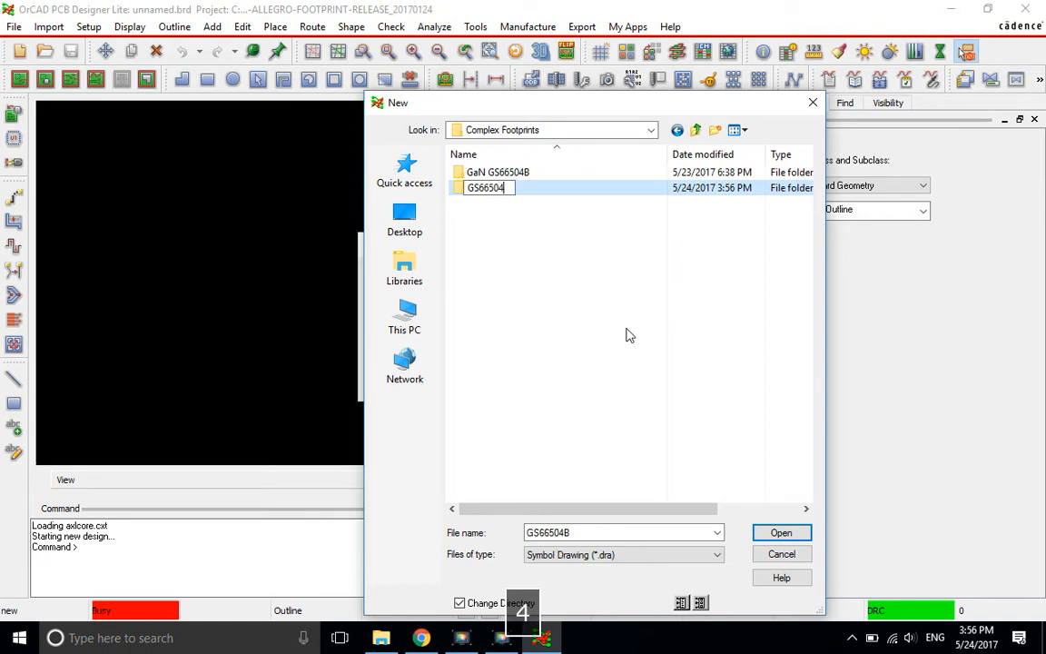
{"action": "key", "text": "Caps_Lock"}
{"action": "key", "text": "Return"}
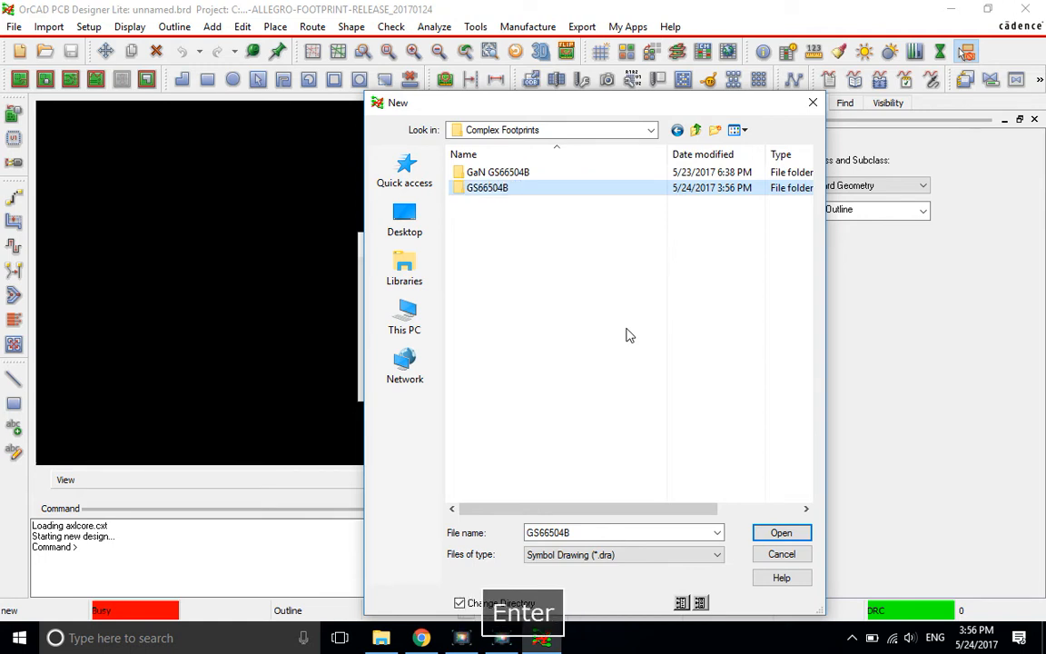
{"action": "double_click", "coordinate": [534, 193]}
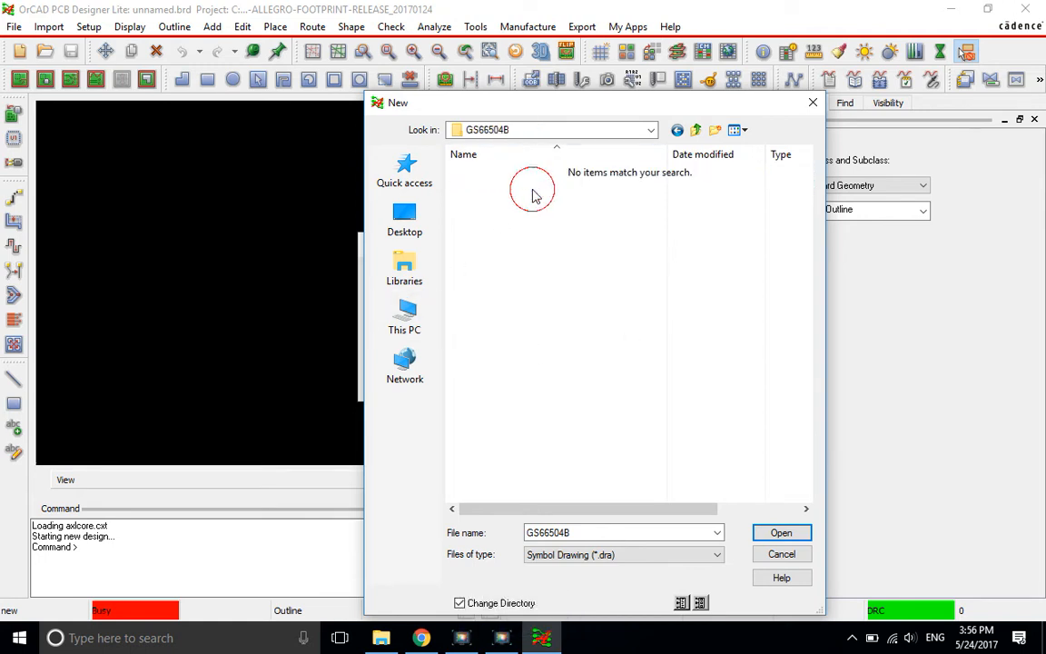
Accept GS66504B as the drawing file in the new folder and create the package symbol drawing.
{"action": "double_click", "coordinate": [584, 532]}
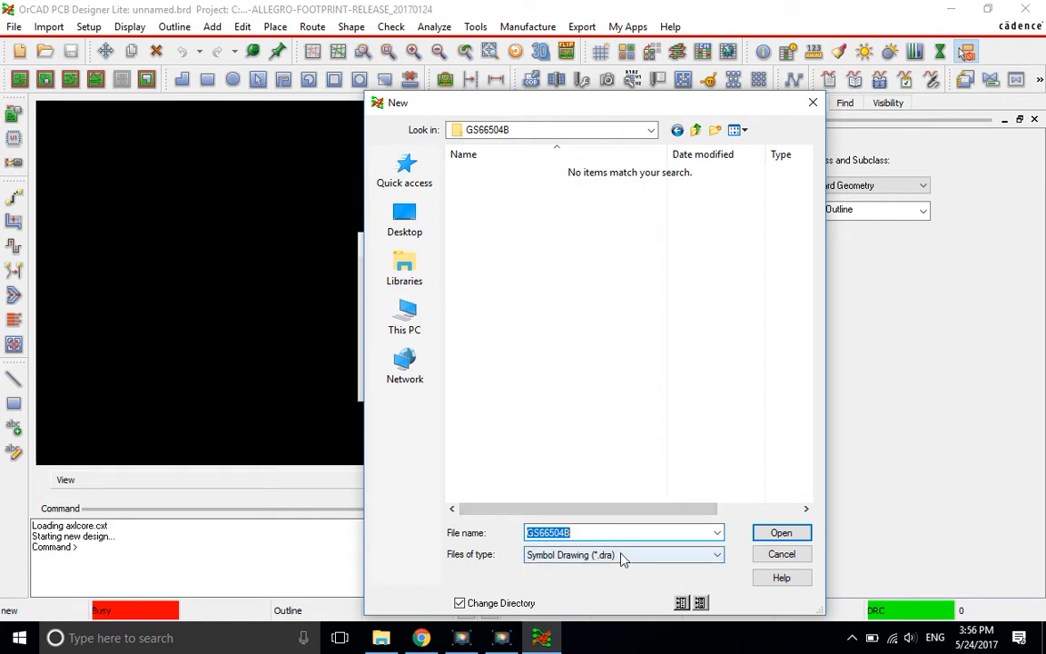
{"action": "left_click", "coordinate": [780, 532]}
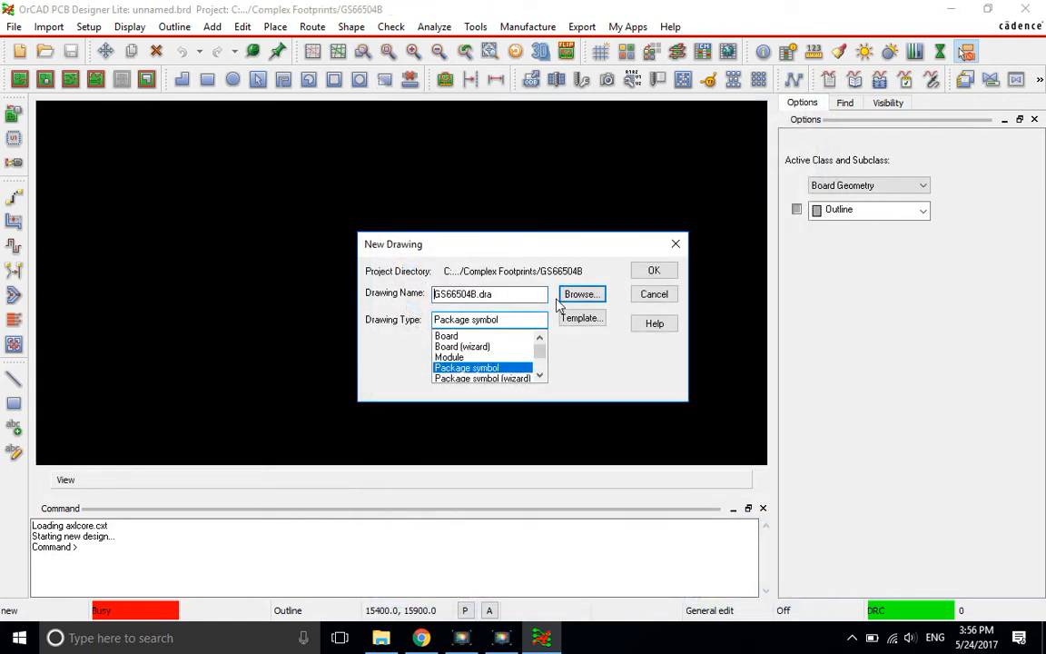
{"action": "left_click", "coordinate": [652, 271]}
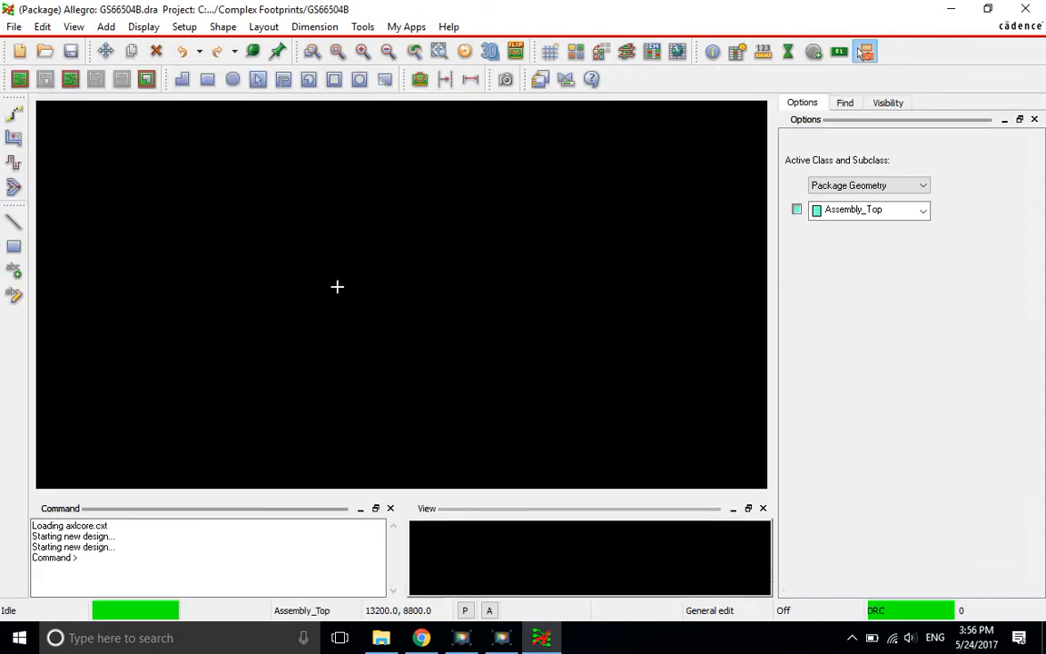
{"action": "left_click", "coordinate": [334, 265]}
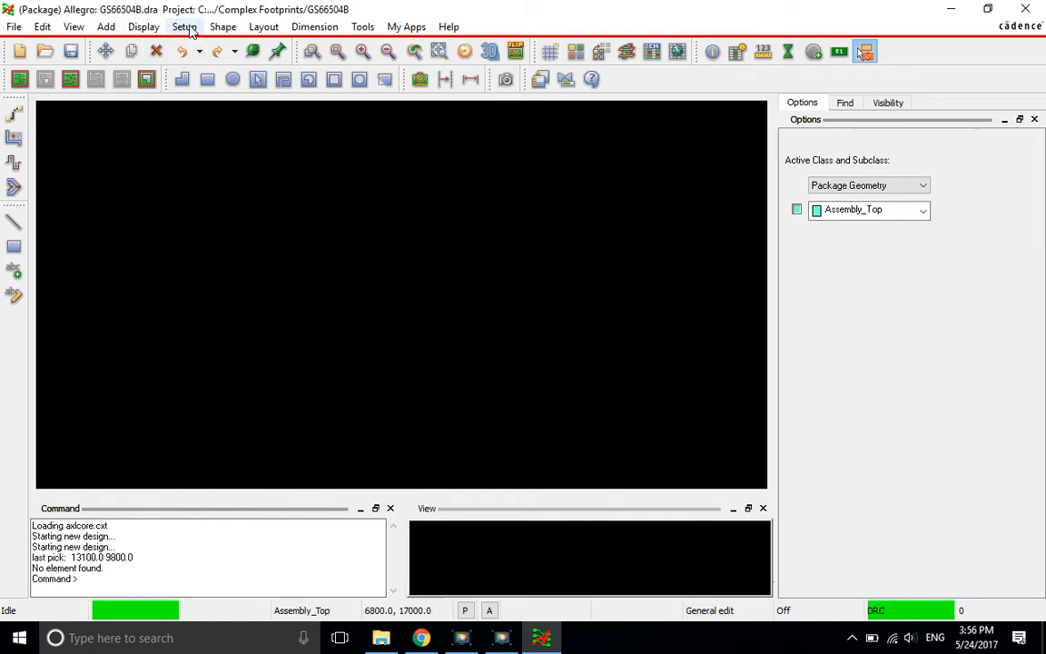
Open the design parameters and set the user units to Millimeter.
{"action": "left_click", "coordinate": [189, 28]}
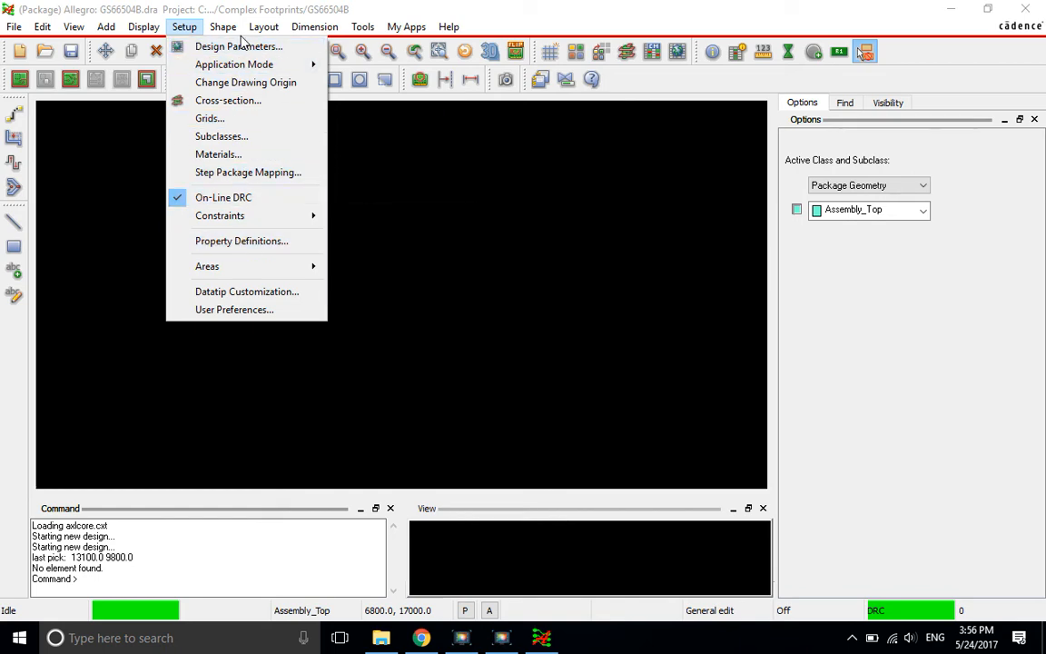
{"action": "left_click", "coordinate": [212, 46]}
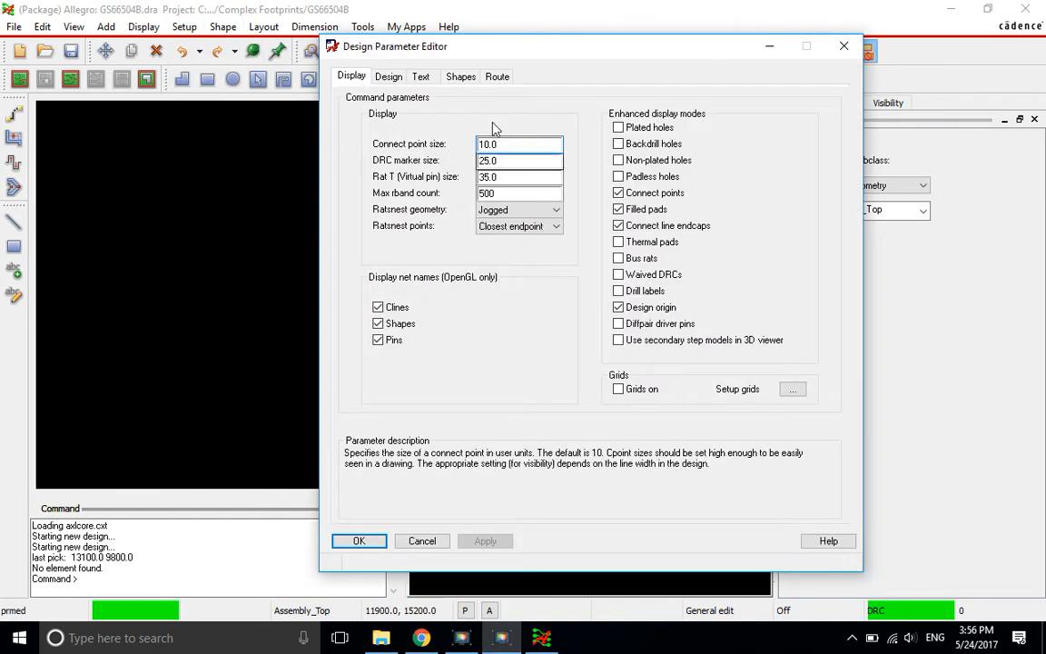
{"action": "left_click", "coordinate": [383, 77]}
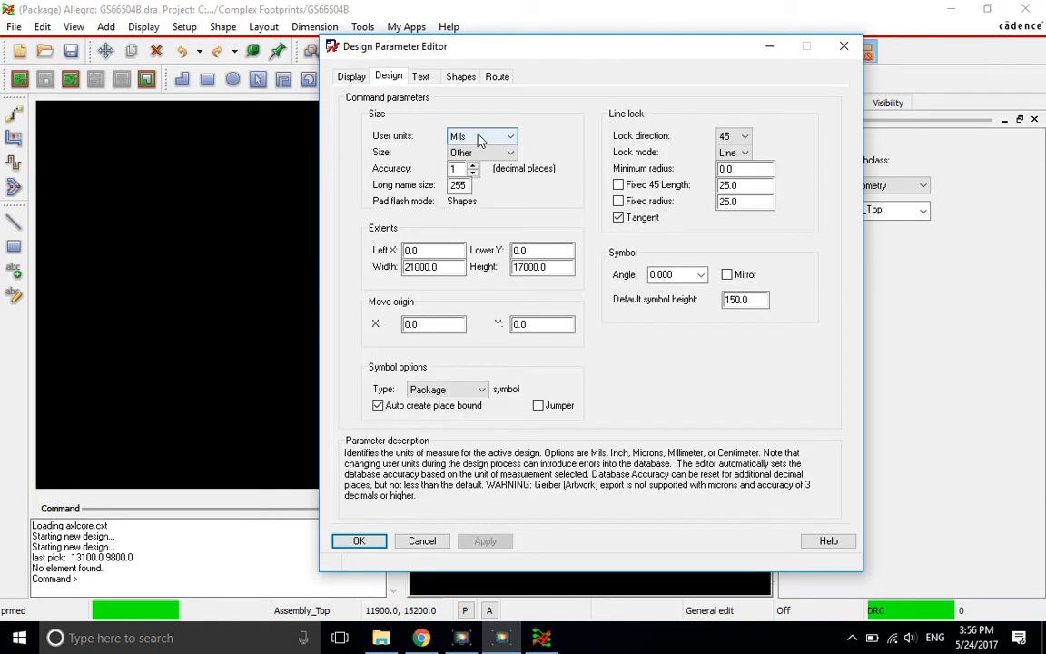
{"action": "left_click", "coordinate": [480, 137]}
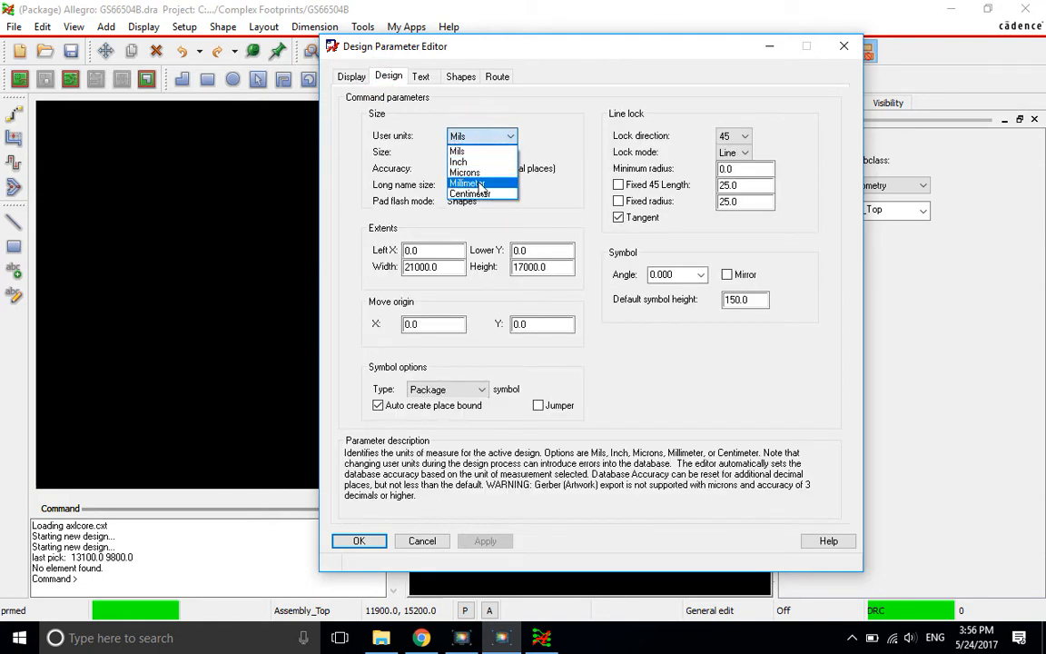
{"action": "left_click", "coordinate": [468, 184]}
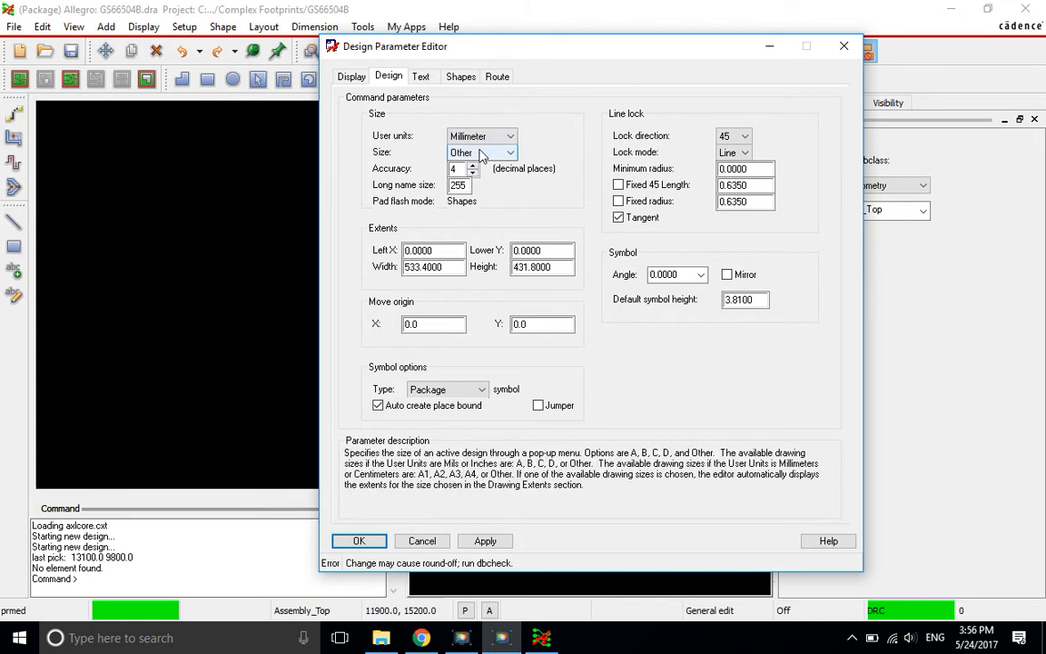
Check the millimetre package dimensions in the Chrome datasheet, then return to the PCB editor and apply the unit change.
{"action": "left_click", "coordinate": [422, 639]}
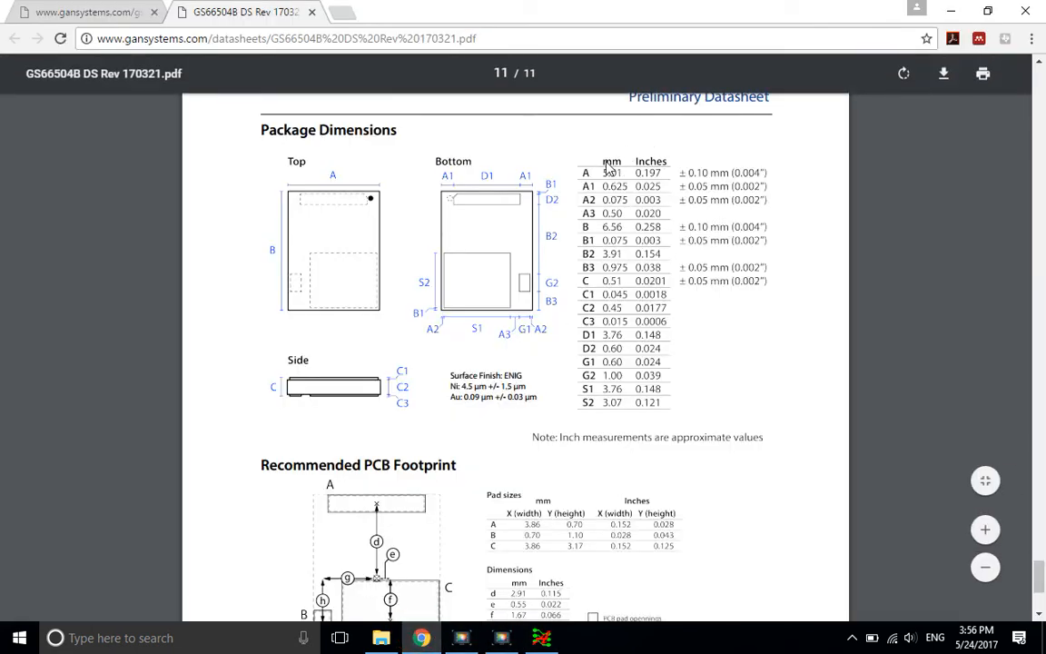
{"action": "left_click", "coordinate": [539, 638]}
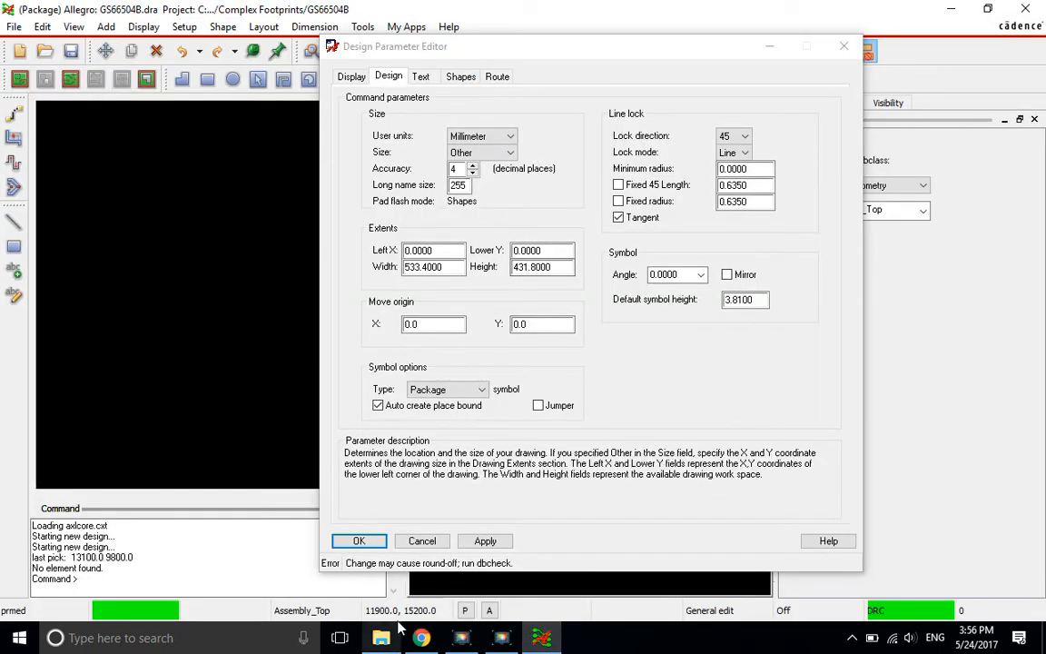
{"action": "left_click", "coordinate": [422, 638]}
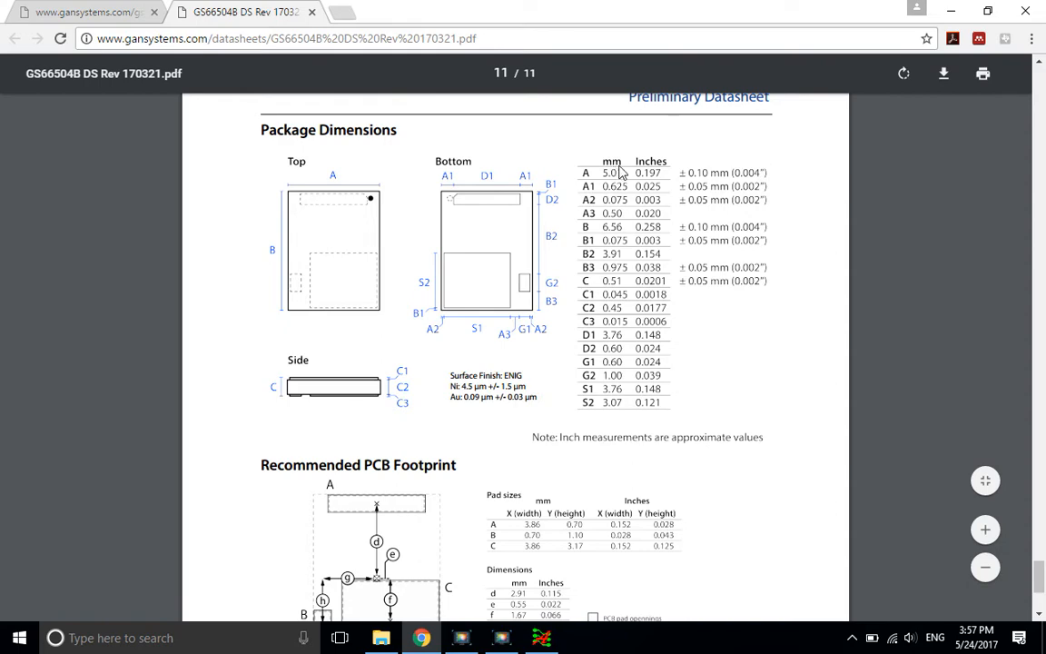
{"action": "left_click", "coordinate": [542, 638]}
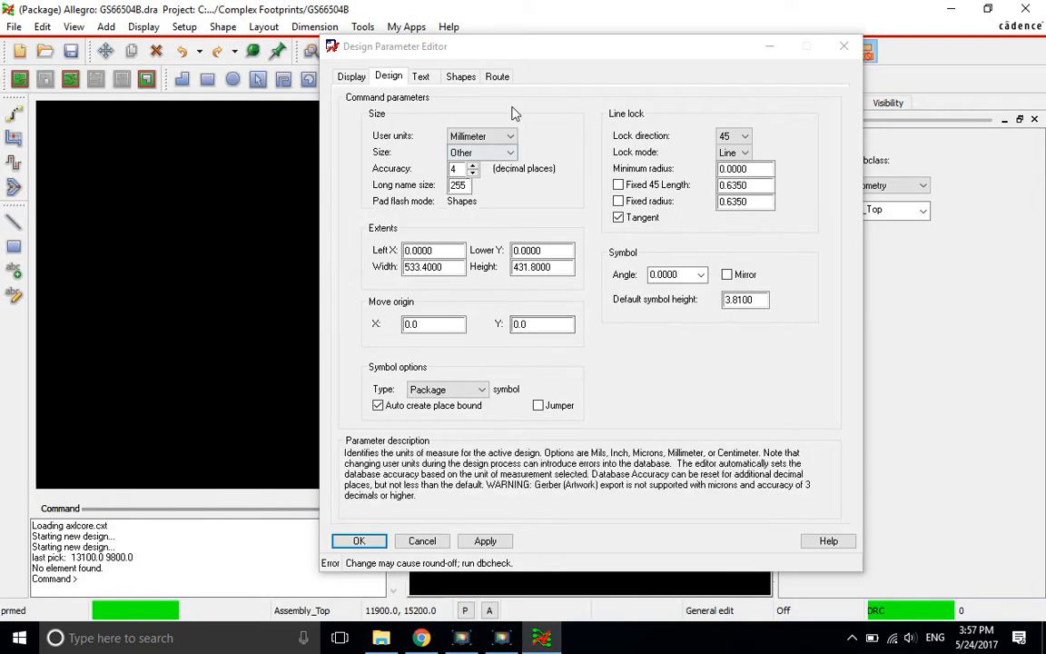
{"action": "left_click", "coordinate": [499, 541]}
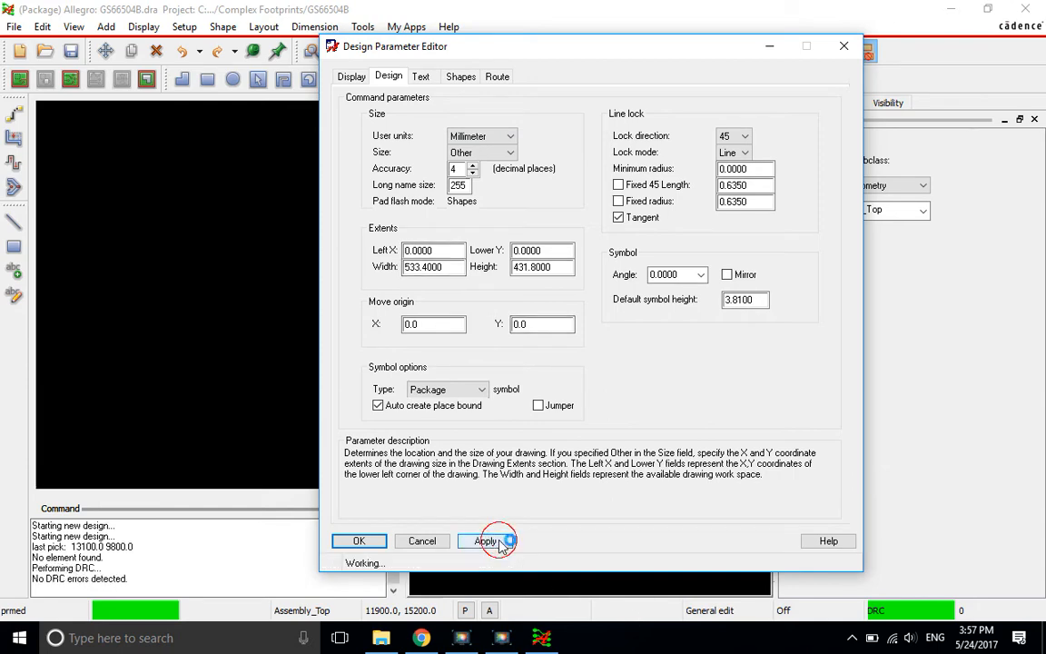
Open the grid setup, check the package dimensions in the Chrome datasheet, and return to the PCB editor.
{"action": "left_click", "coordinate": [352, 76]}
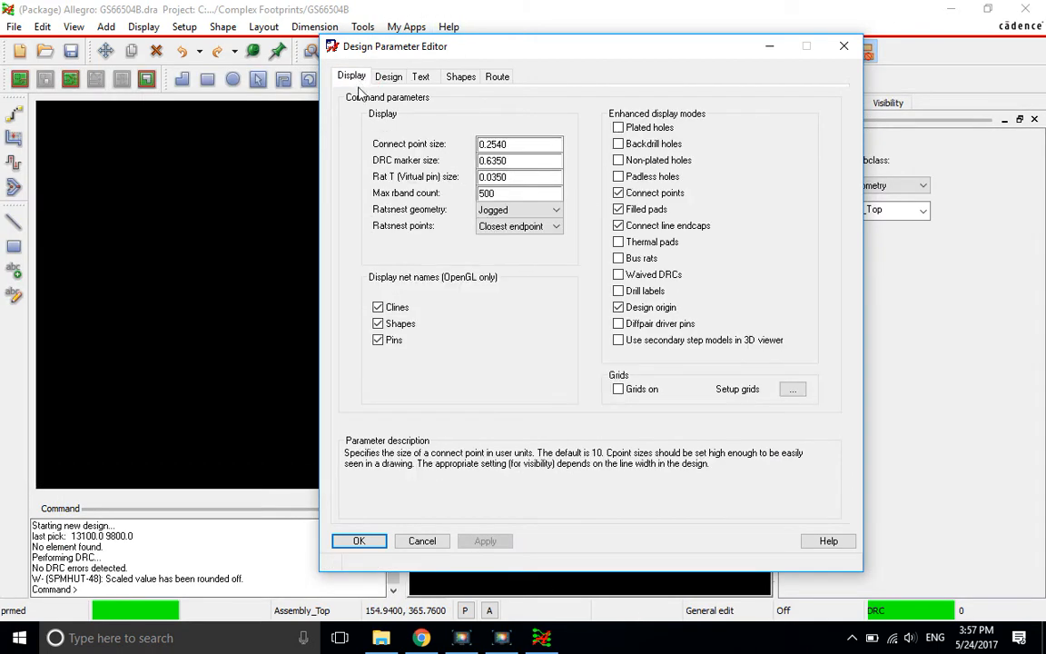
{"action": "left_click", "coordinate": [793, 390]}
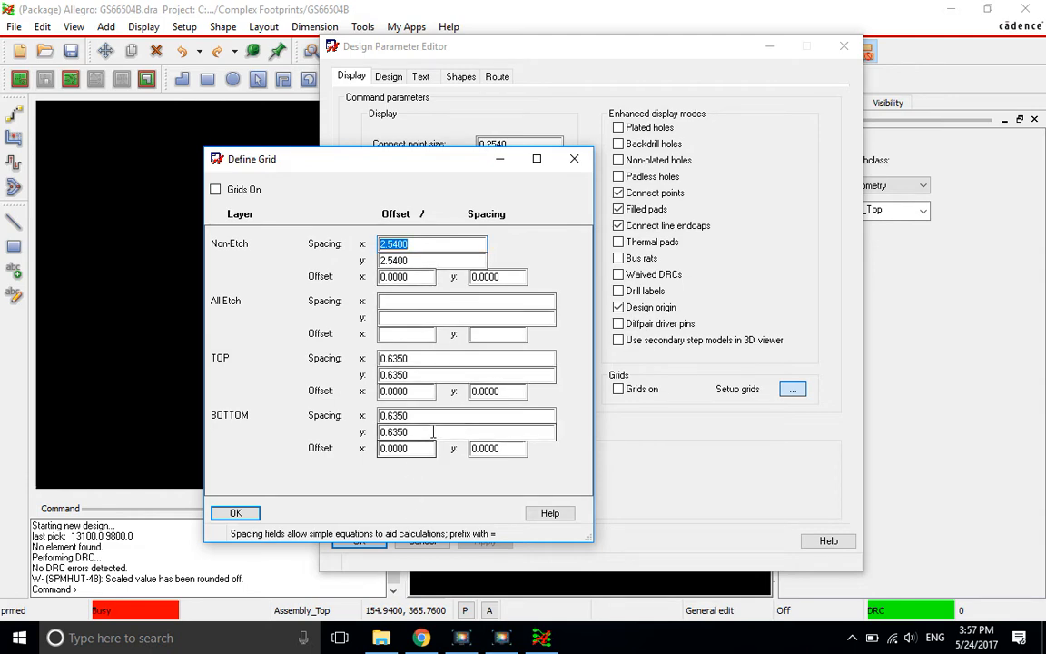
{"action": "left_click", "coordinate": [420, 638]}
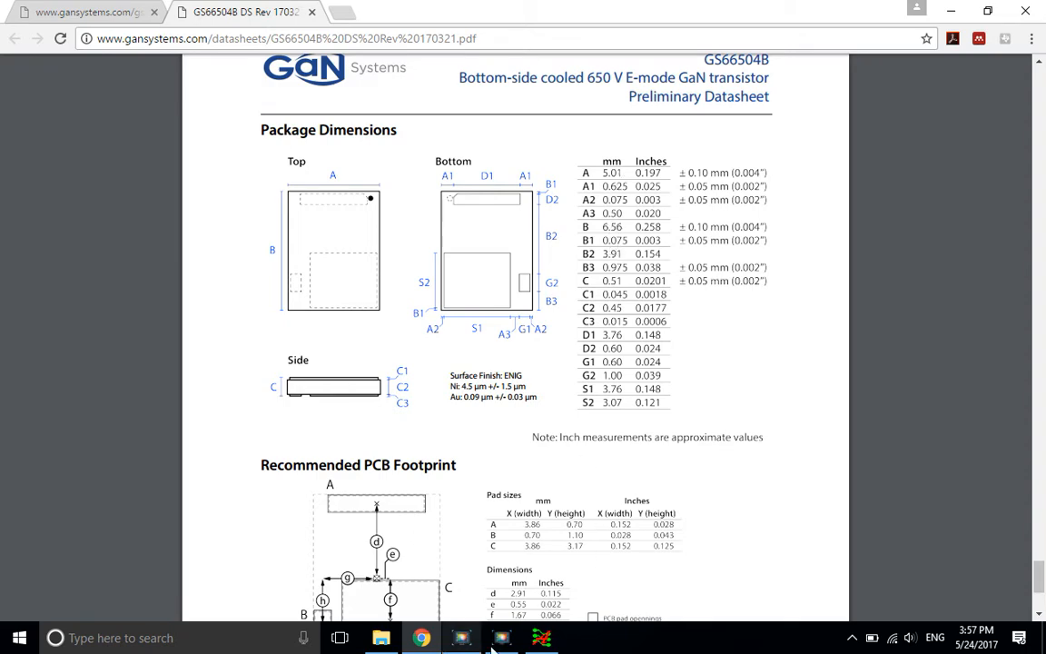
{"action": "left_click", "coordinate": [541, 639]}
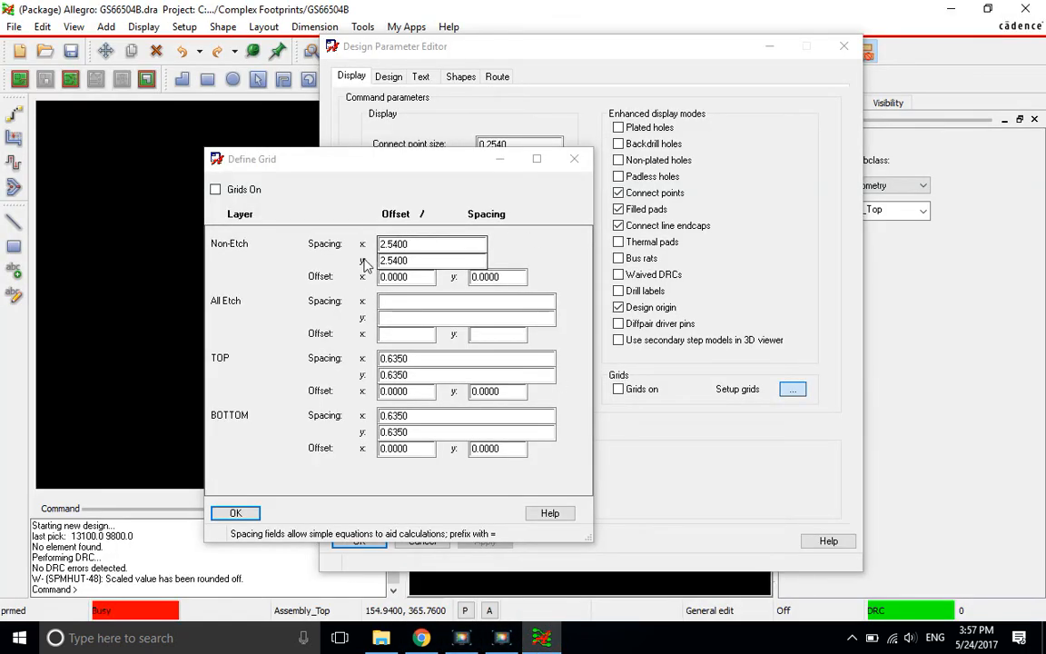
Set the Non-Etch grid spacing to 0.01 mm in both X and Y.
{"action": "left_click_drag", "start_coordinate": [419, 244], "coordinate": [312, 241]}
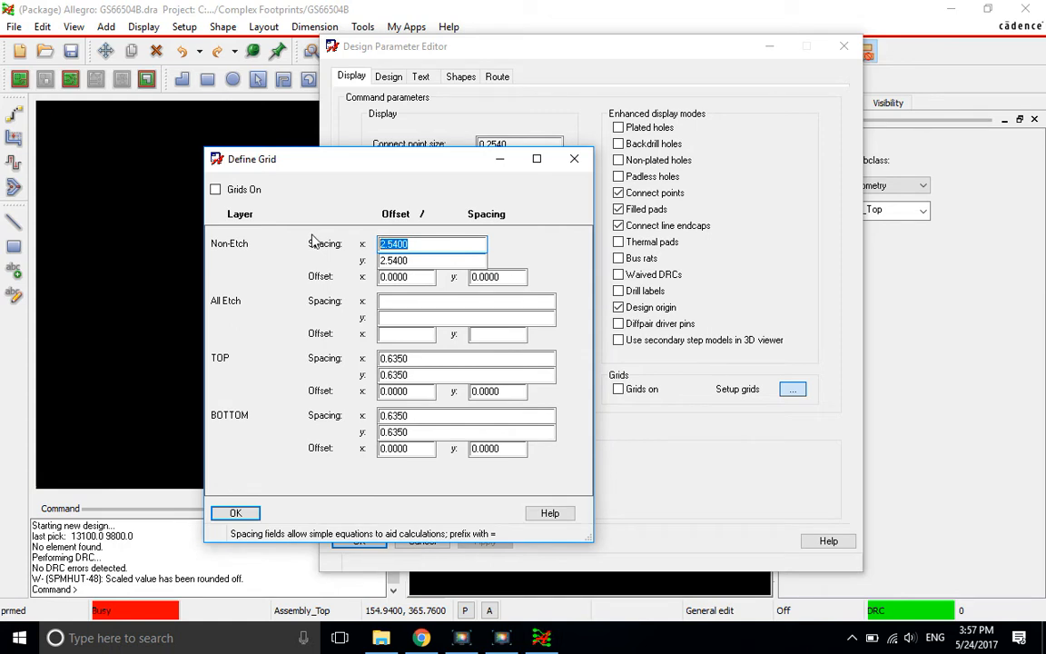
{"action": "type", "text": "0.0100"}
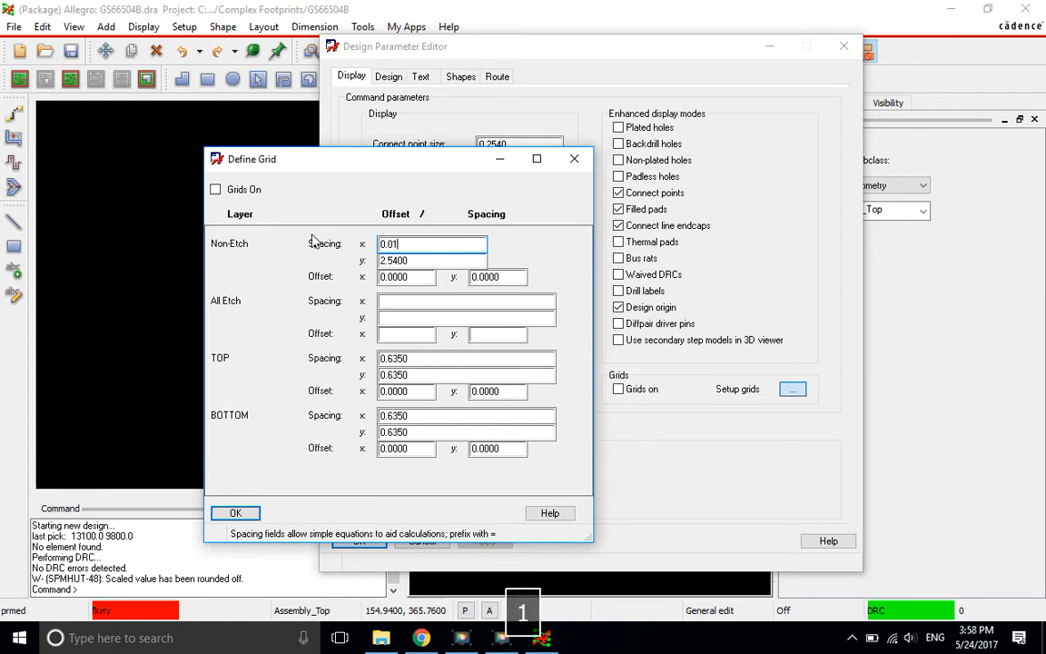
{"action": "key", "text": "Tab"}
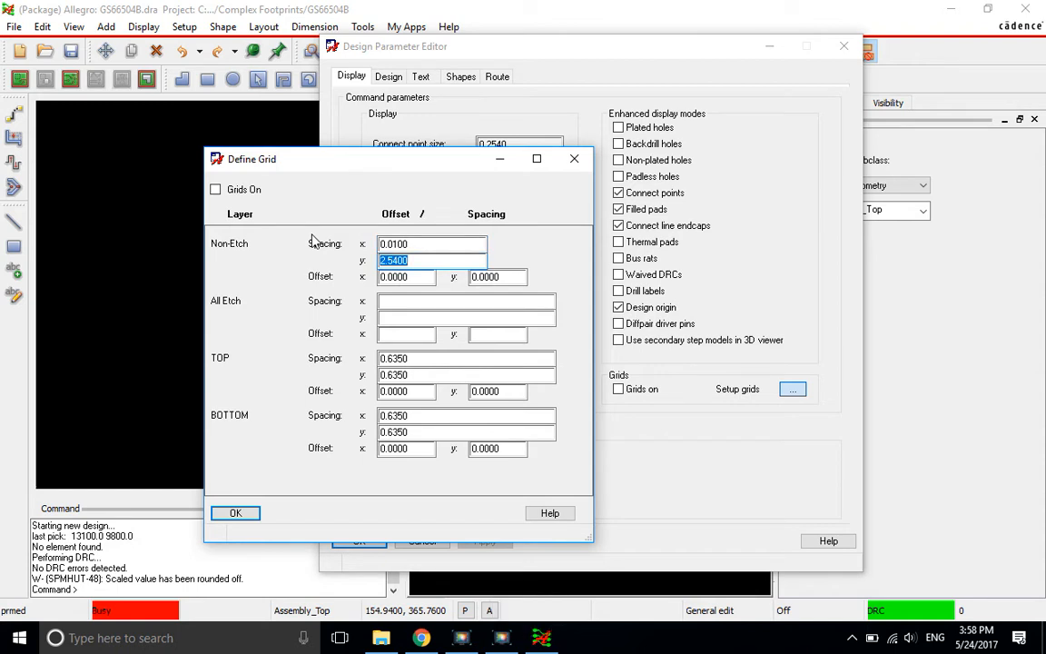
{"action": "type", "text": "0.0100"}
{"action": "key", "text": "Tab"}
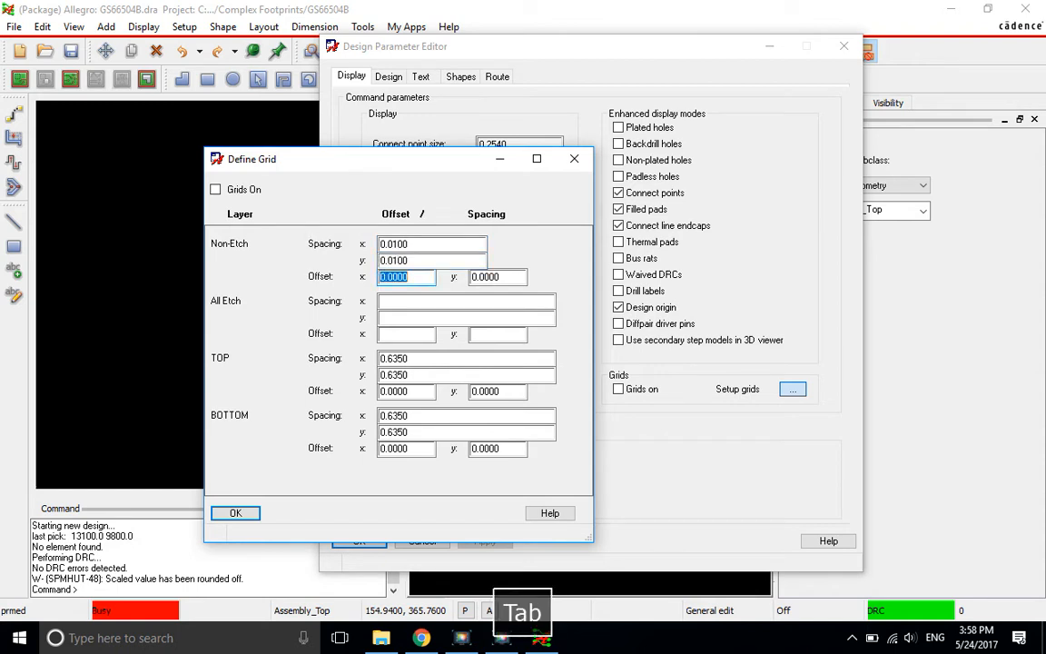
Set the All Etch grid spacing to 0.01 mm in both X and Y and accept the grid definition.
{"action": "left_click", "coordinate": [412, 301]}
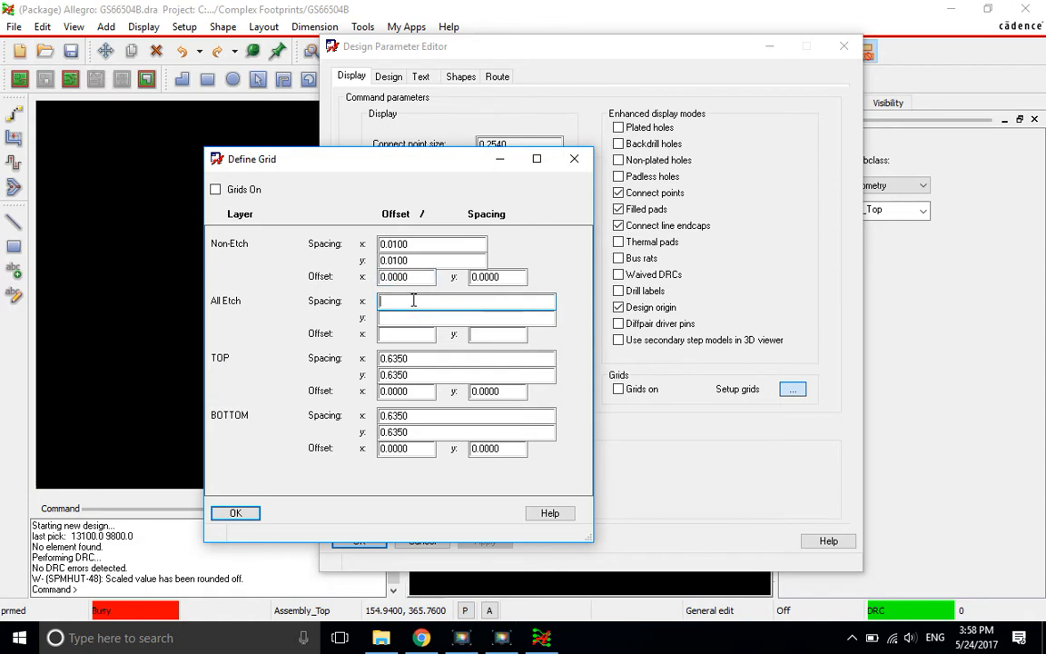
{"action": "type", "text": "0.01"}
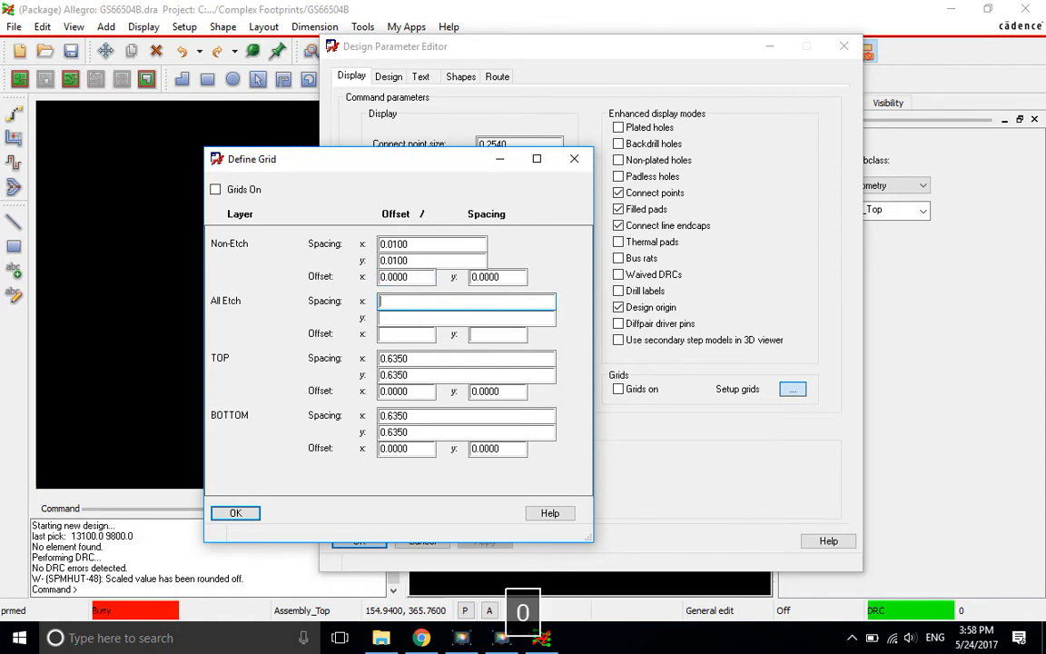
{"action": "key", "text": "Tab"}
{"action": "type", "text": "0.01"}
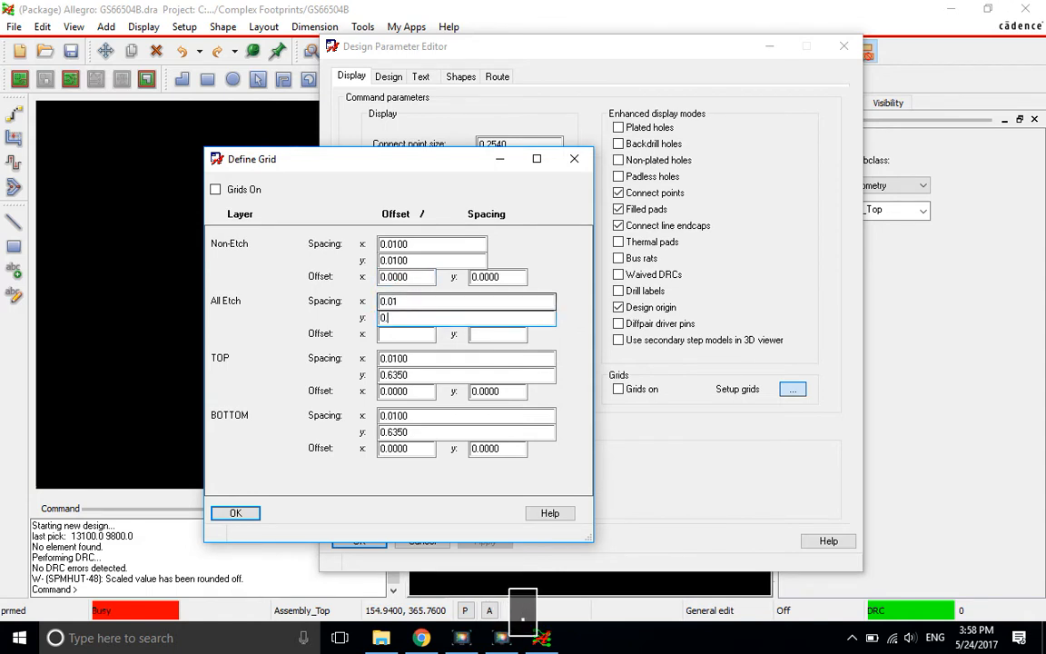
{"action": "key", "text": "Tab"}
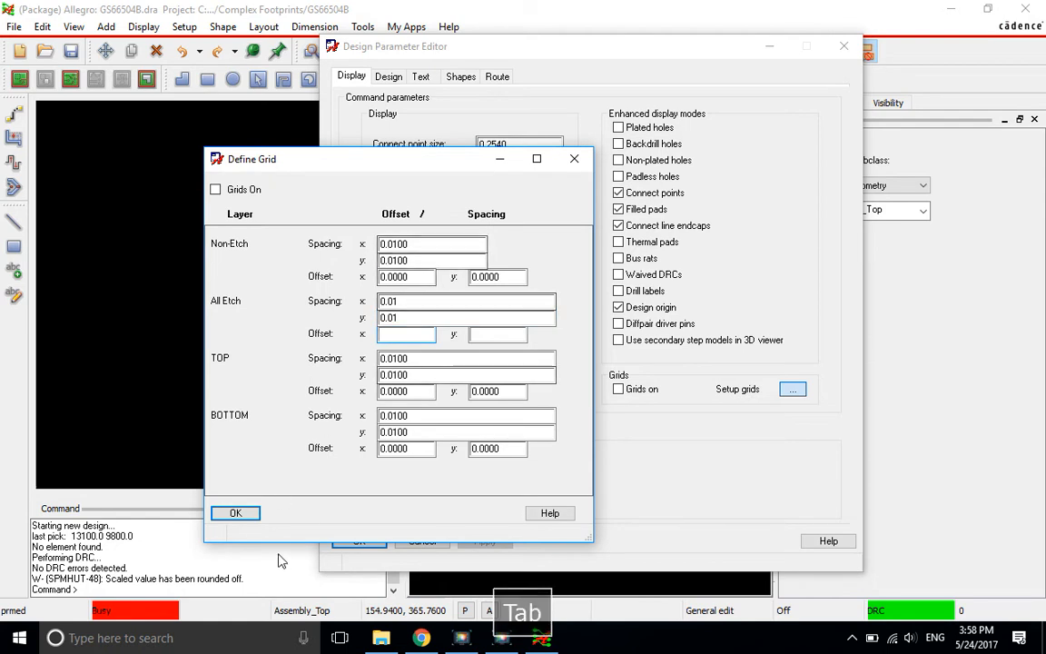
{"action": "left_click", "coordinate": [248, 515]}
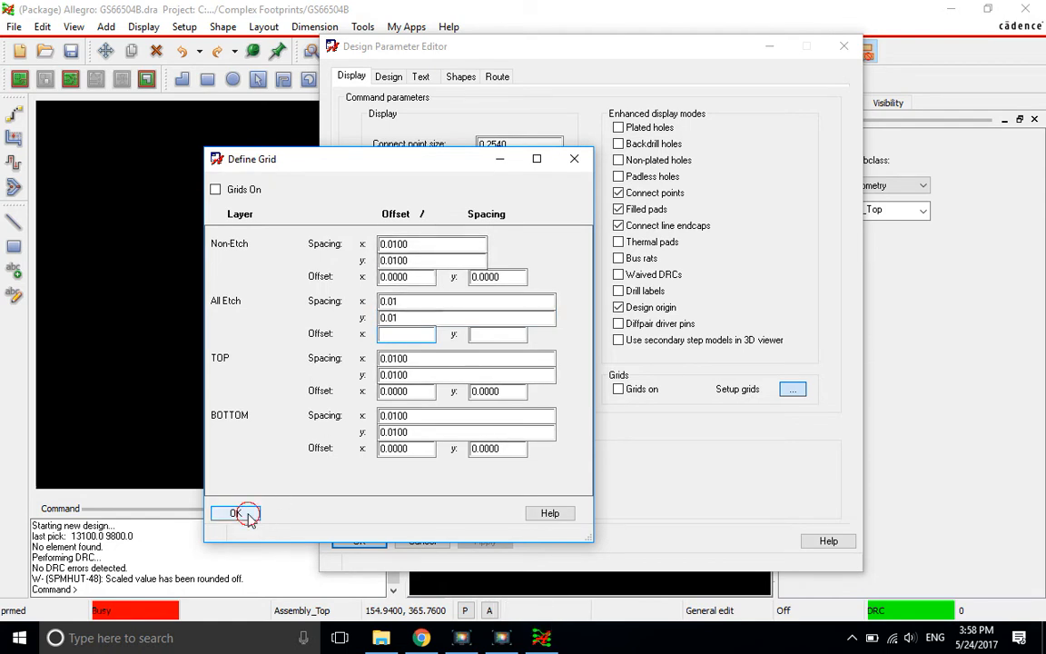
Try the grid display on and switch it off again, leaving it off when applying and closing the design parameters.
{"action": "left_click", "coordinate": [618, 389]}
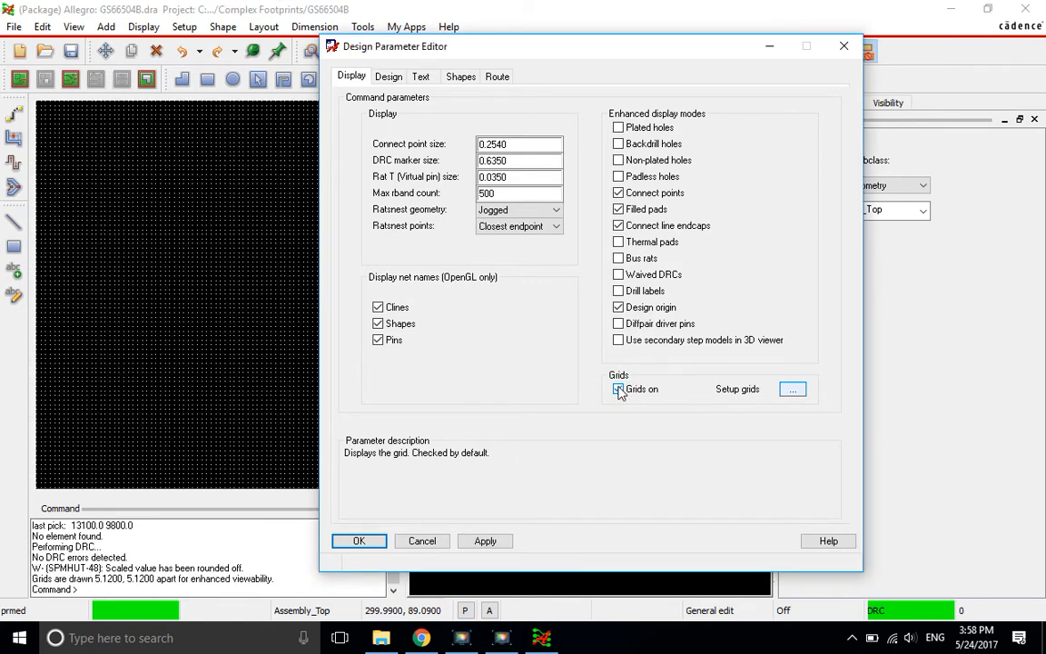
{"action": "left_click", "coordinate": [617, 390]}
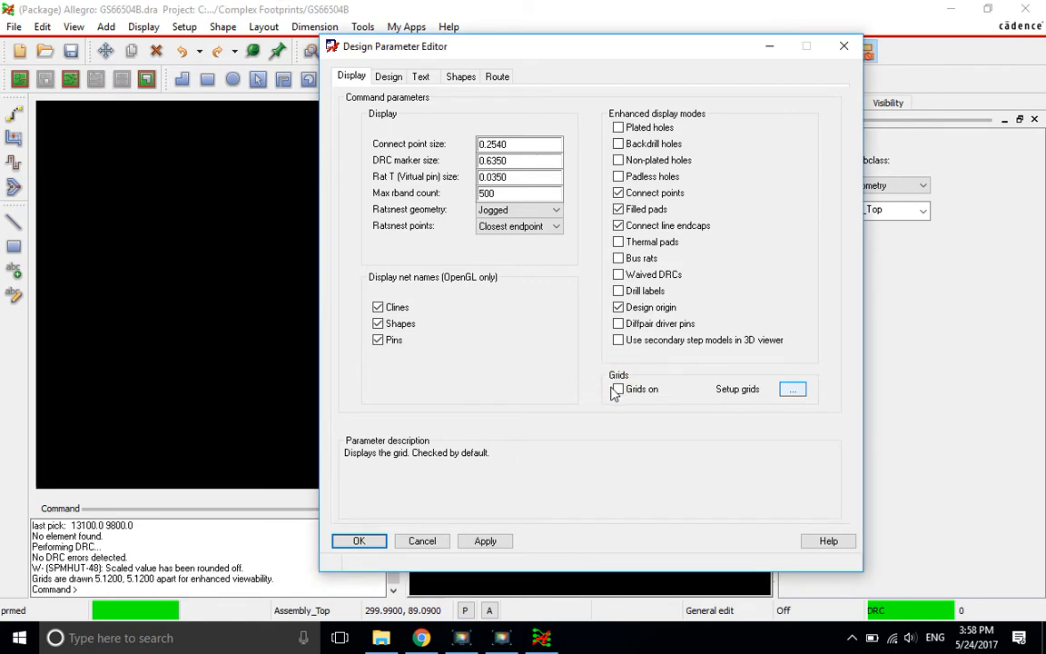
{"action": "left_click", "coordinate": [489, 542]}
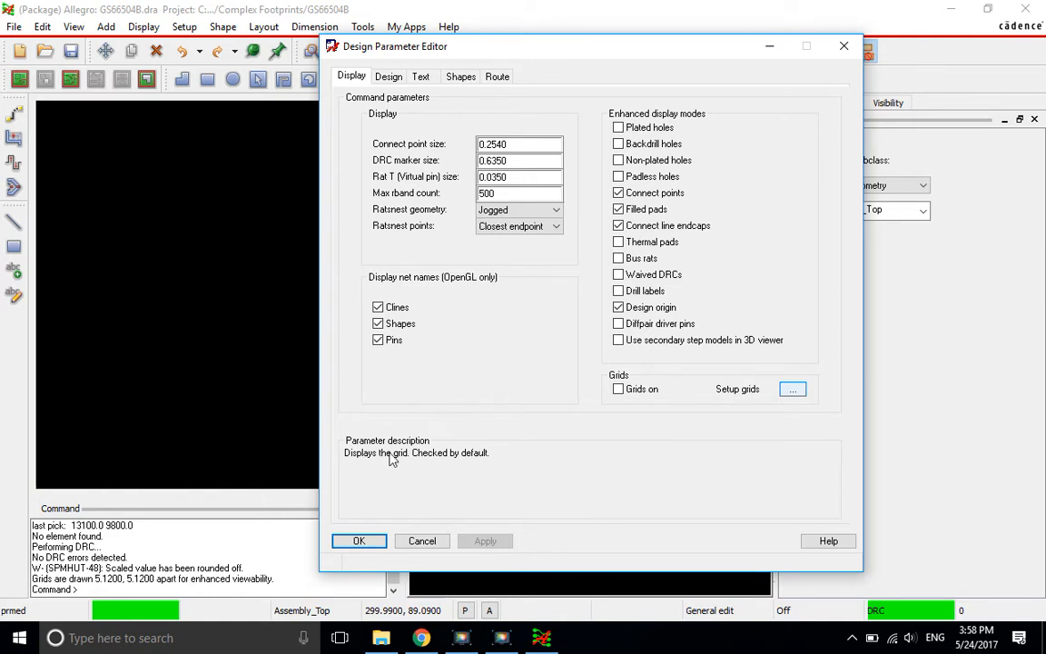
{"action": "left_click", "coordinate": [356, 542]}
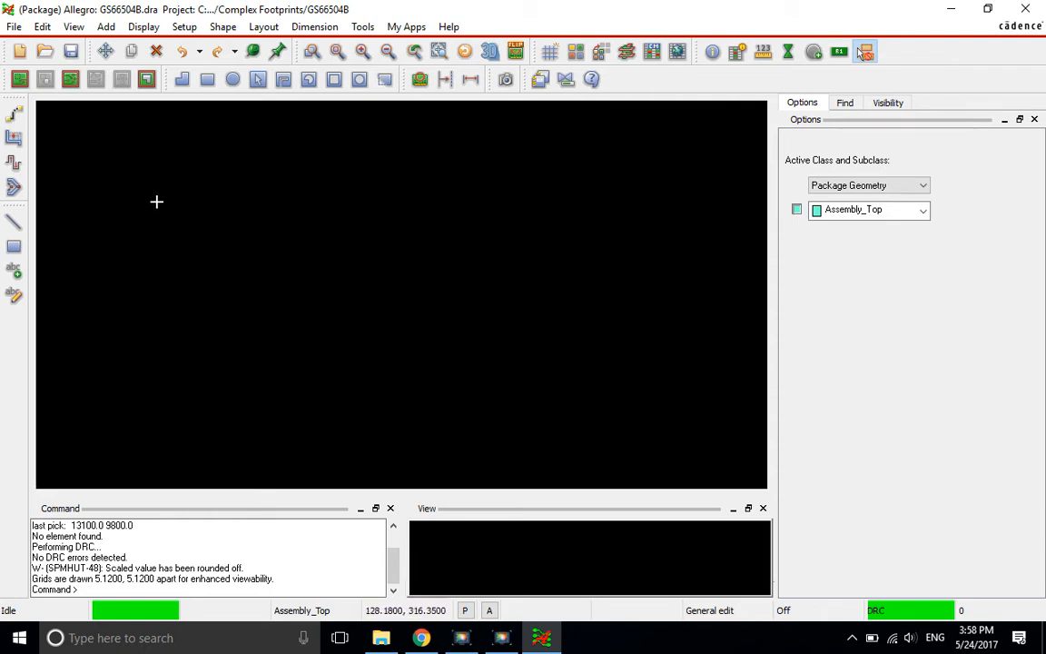
{"action": "left_click", "coordinate": [286, 193]}
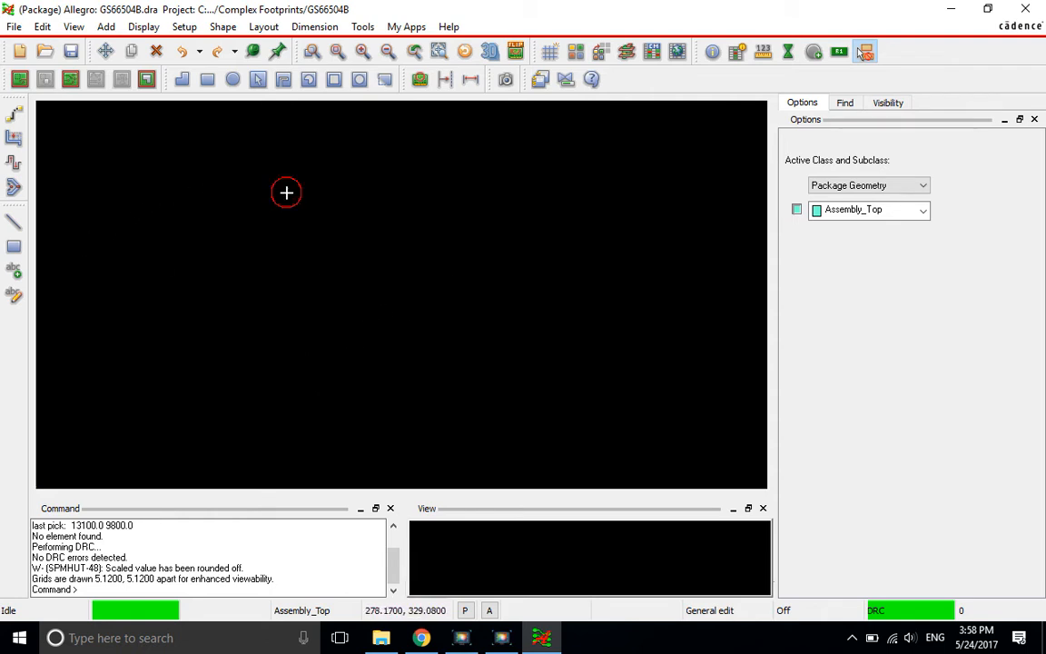
Reopen the design parameters and move the drawing origin by 240 mm in X.
{"action": "left_click", "coordinate": [182, 27]}
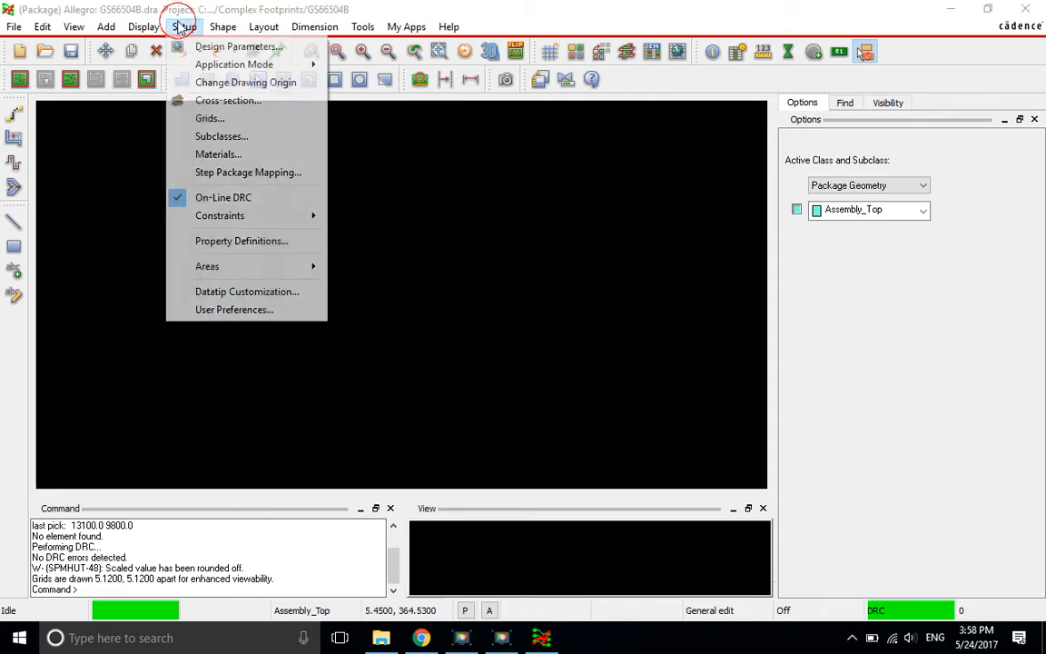
{"action": "left_click", "coordinate": [216, 50]}
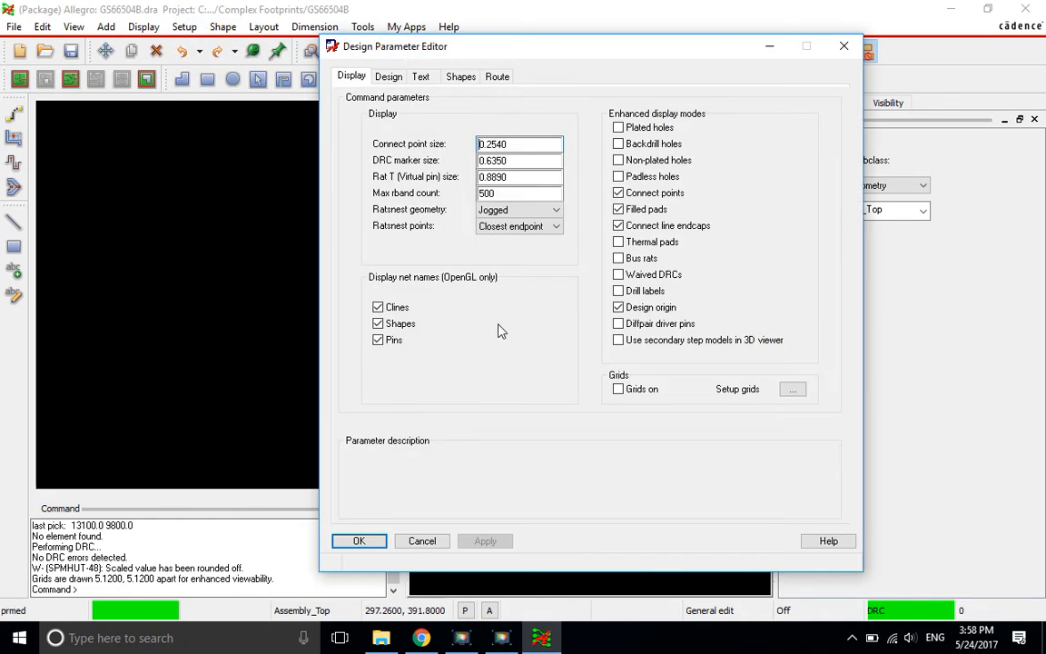
{"action": "left_click", "coordinate": [391, 78]}
{"action": "left_click", "coordinate": [427, 324]}
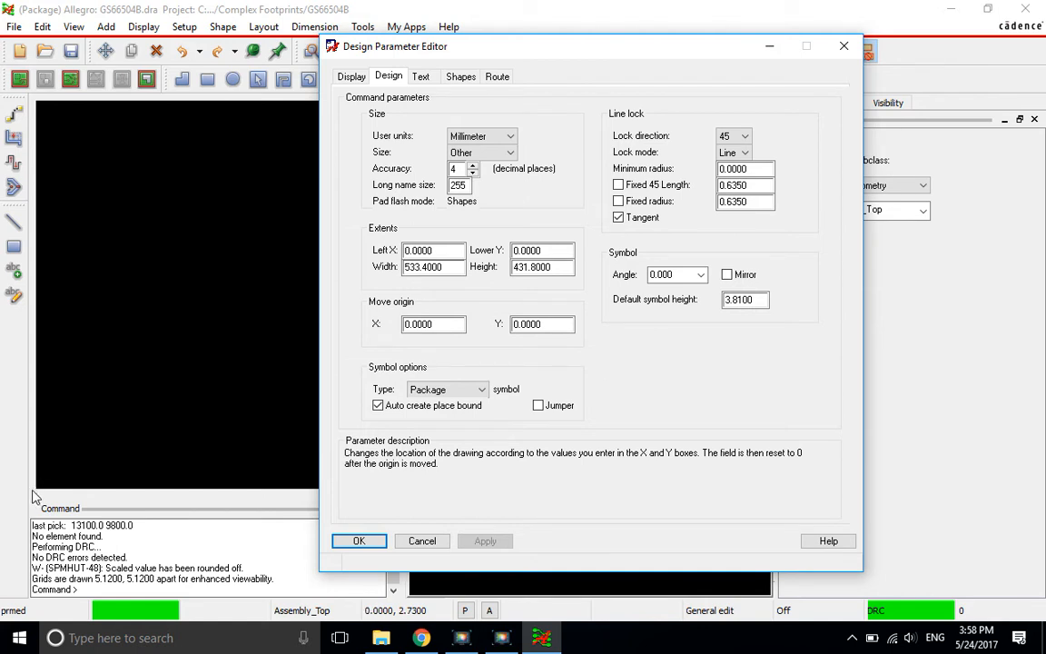
{"action": "left_click_drag", "start_coordinate": [451, 324], "coordinate": [329, 325]}
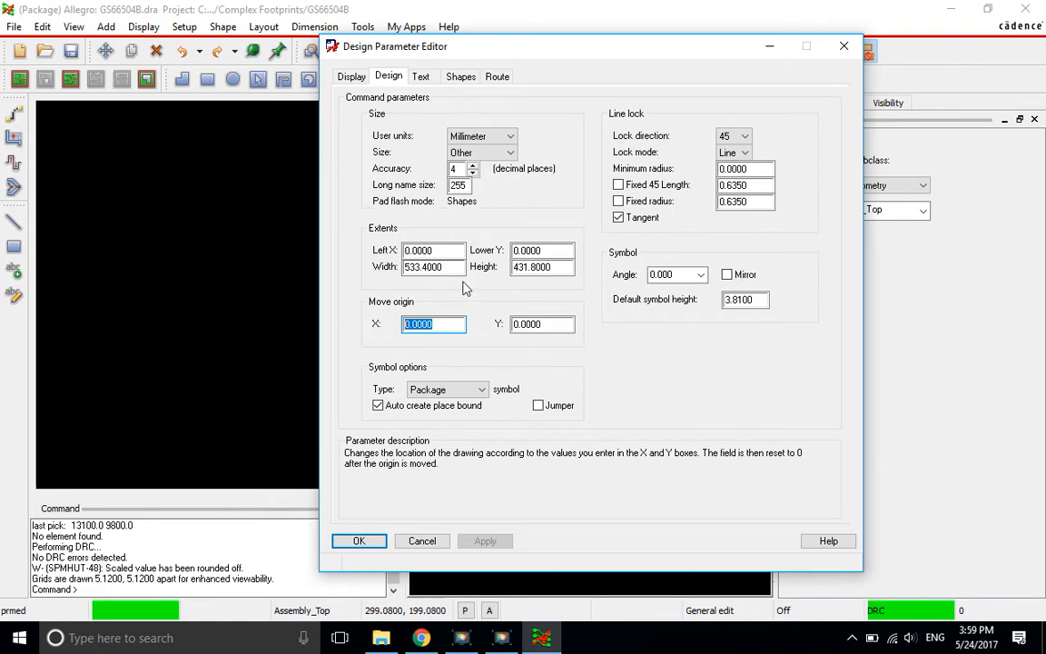
{"action": "type", "text": "240"}
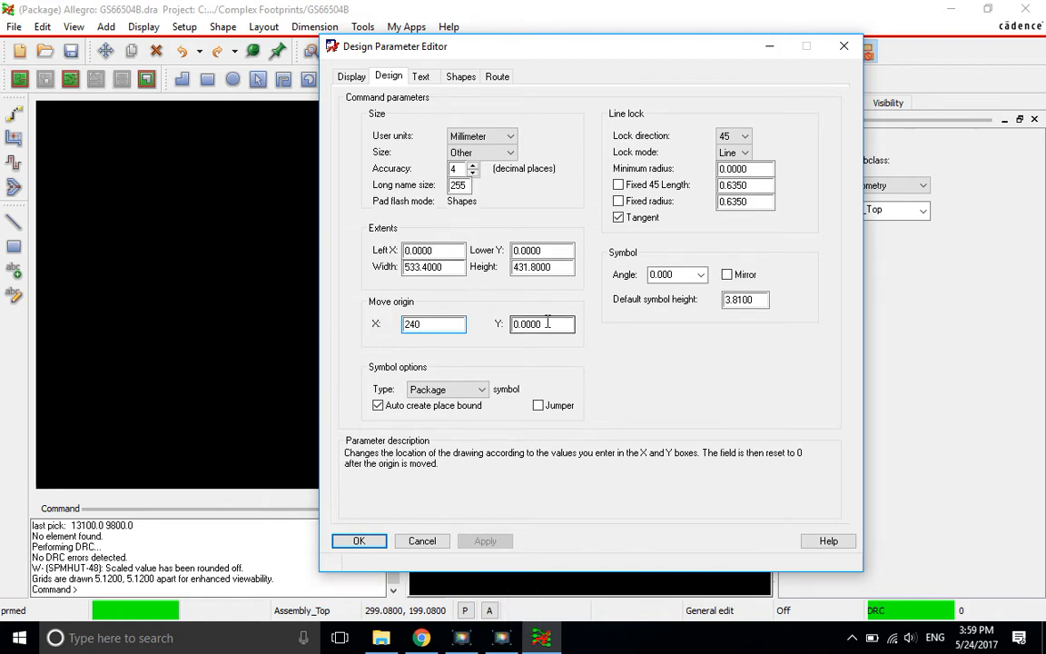
{"action": "key", "text": "Return"}
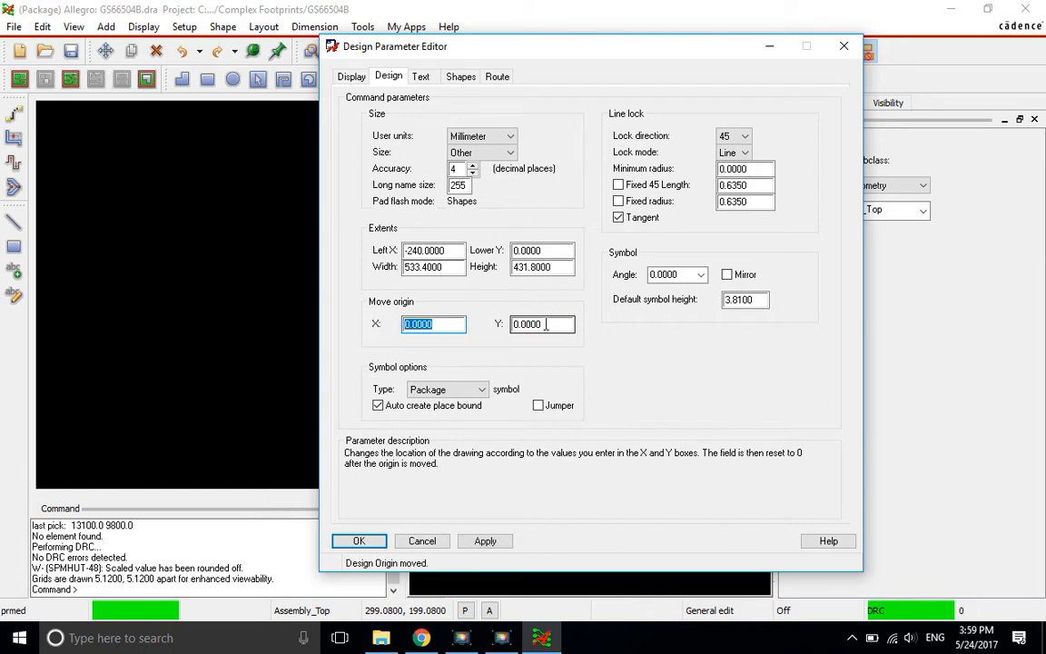
Move the drawing origin by 240 mm in Y, and apply and close the design parameters.
{"action": "key", "text": "Tab"}
{"action": "type", "text": "240"}
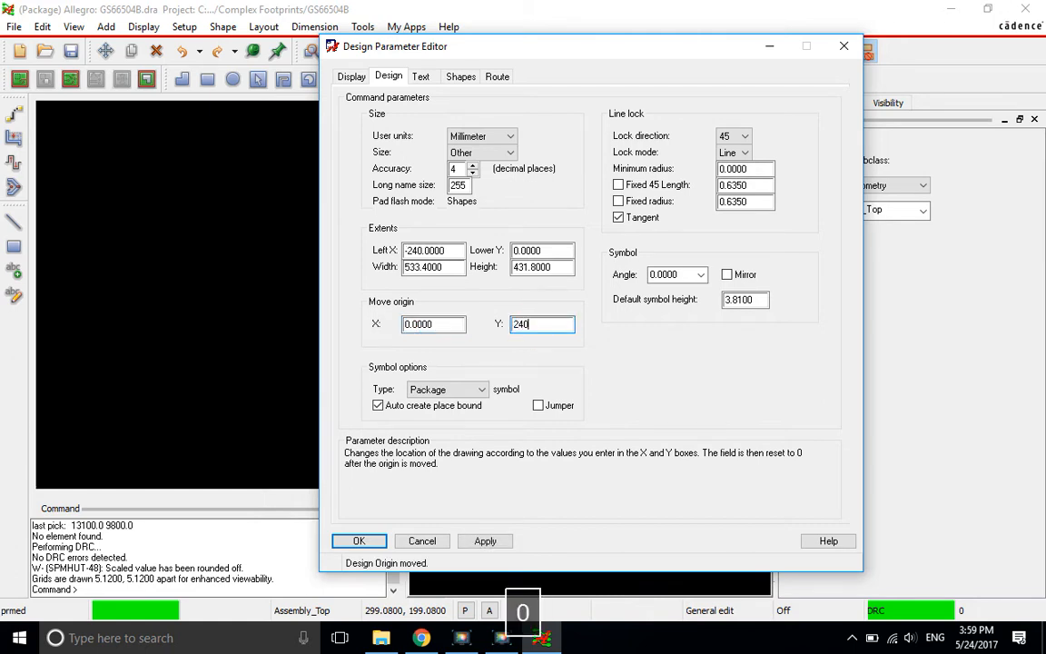
{"action": "key", "text": "Tab"}
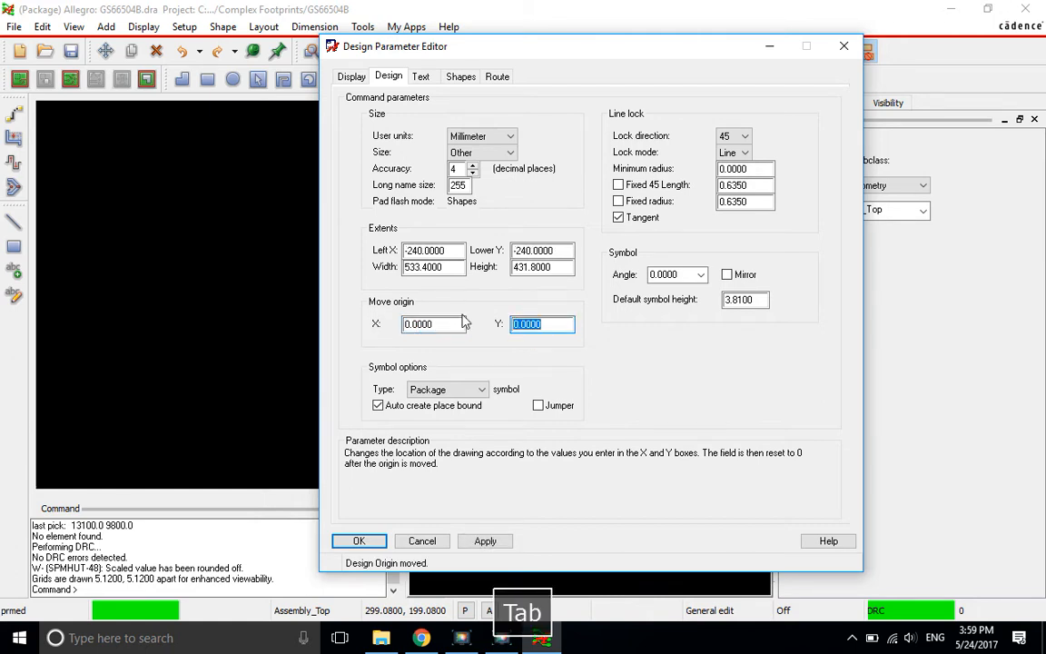
{"action": "left_click", "coordinate": [474, 542]}
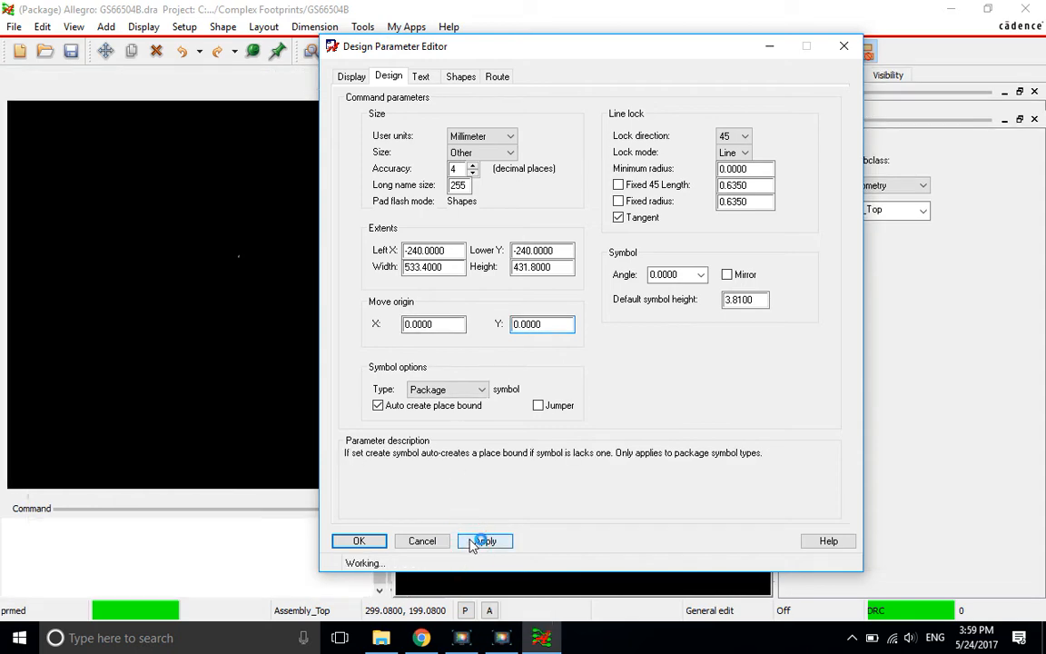
{"action": "left_click", "coordinate": [356, 542]}
Inspect the origin marker in the drawing, check the package outline in the Chrome datasheet, and return to the PCB editor.
{"action": "left_click", "coordinate": [272, 257]}
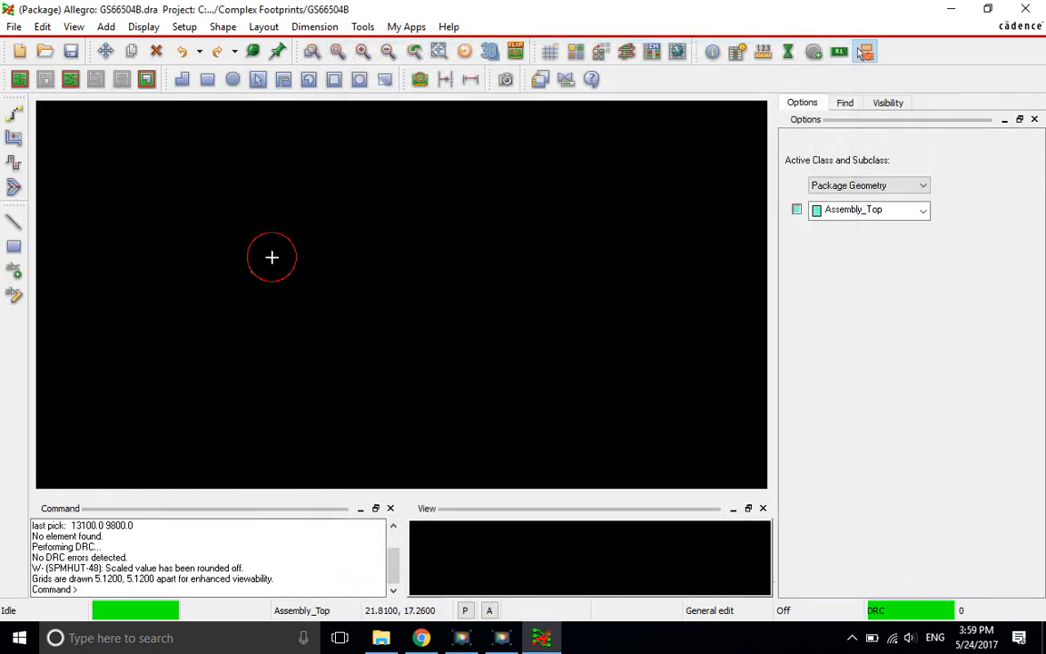
{"action": "scroll", "coordinate": [234, 267], "scroll_direction": "up", "scroll_amount": 1}
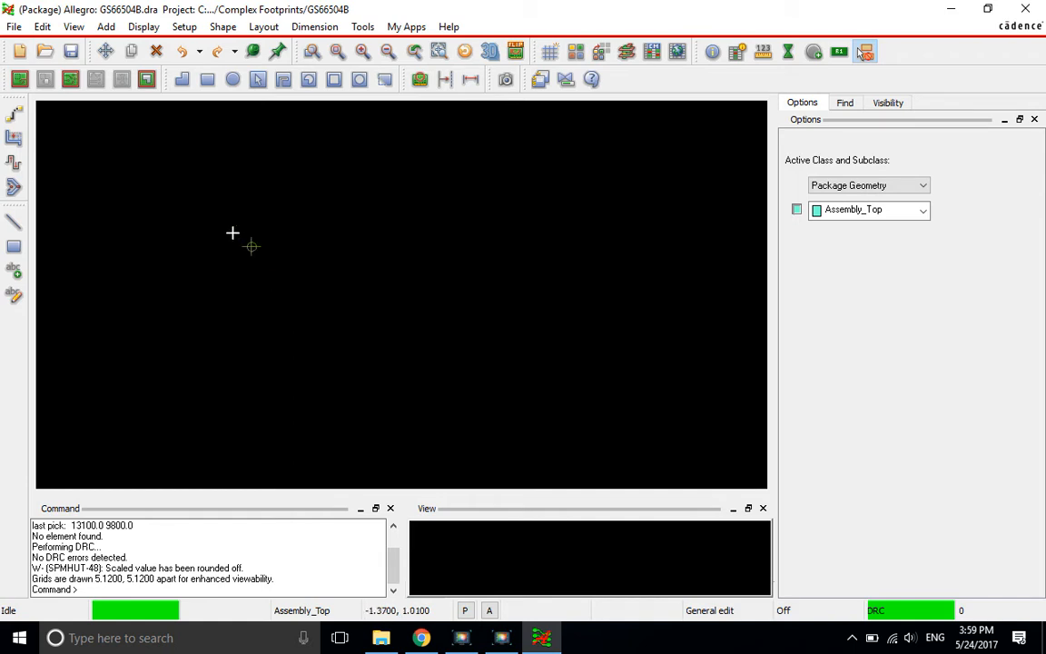
{"action": "scroll", "coordinate": [236, 233], "scroll_direction": "up", "scroll_amount": 3}
{"action": "scroll", "coordinate": [270, 239], "scroll_direction": "down", "scroll_amount": 2}
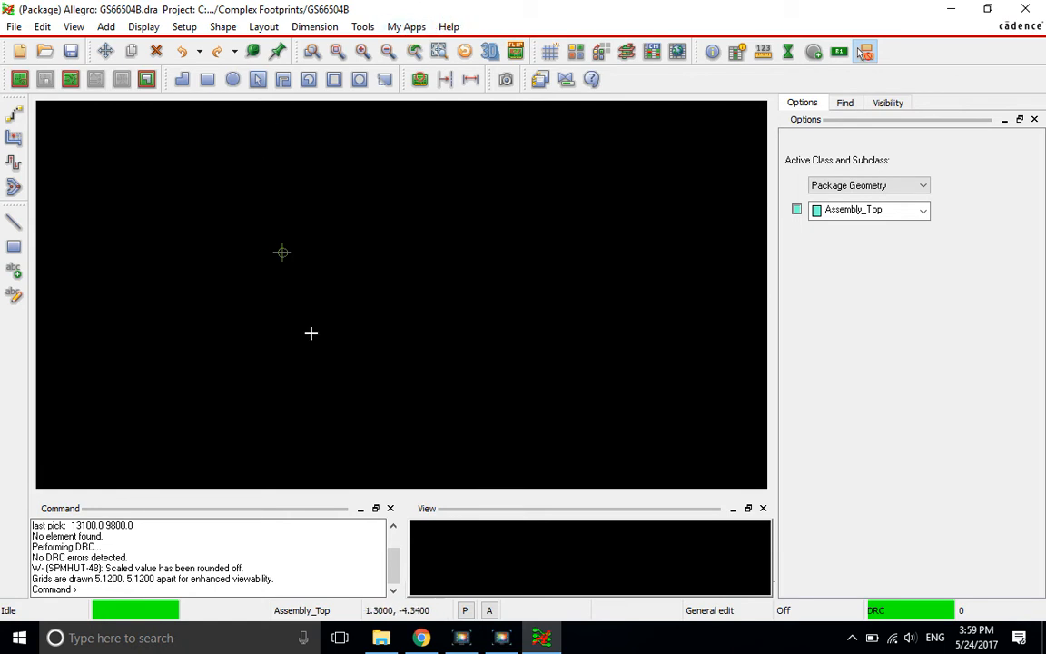
{"action": "left_click", "coordinate": [423, 636]}
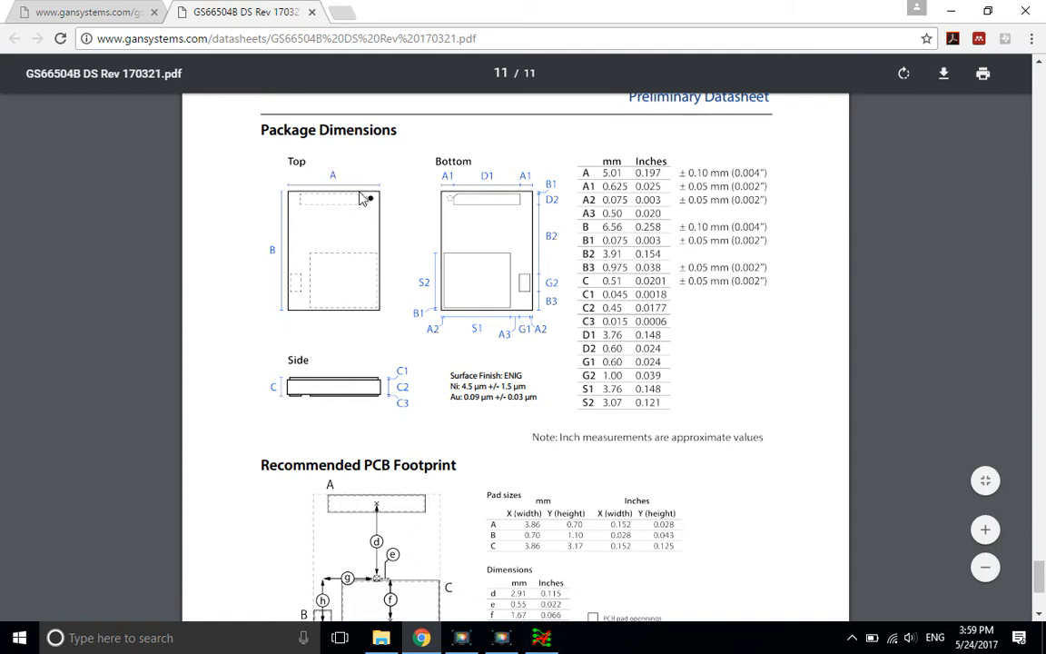
{"action": "left_click", "coordinate": [543, 635]}
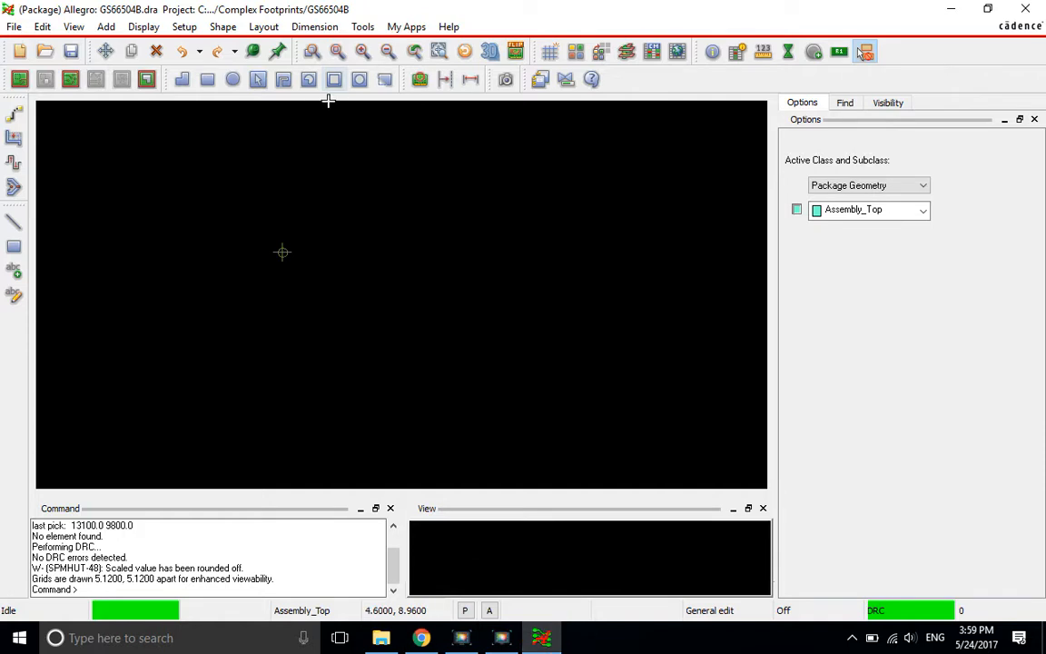
Start adding a line on the Assembly_Bottom subclass of Package Geometry.
{"action": "left_click", "coordinate": [108, 28]}
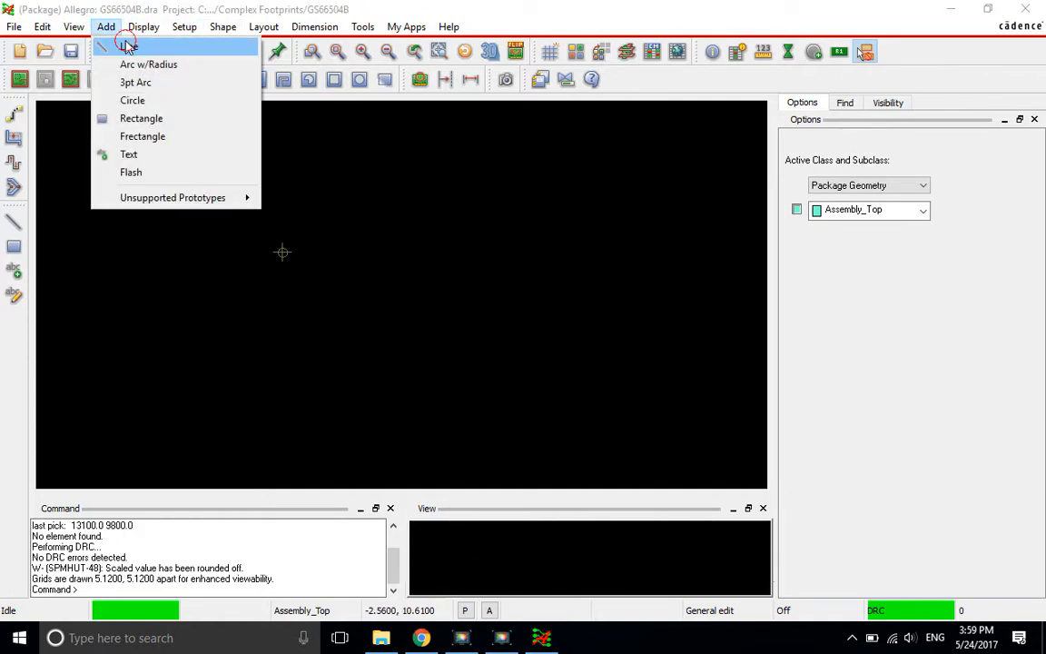
{"action": "left_click", "coordinate": [125, 42]}
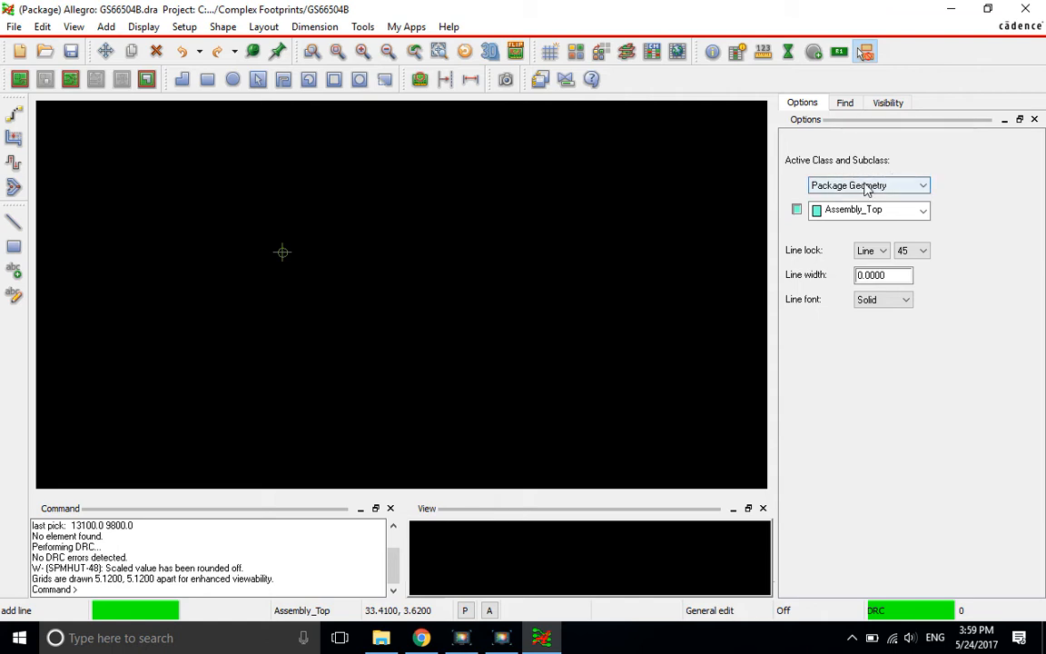
{"action": "left_click", "coordinate": [870, 212]}
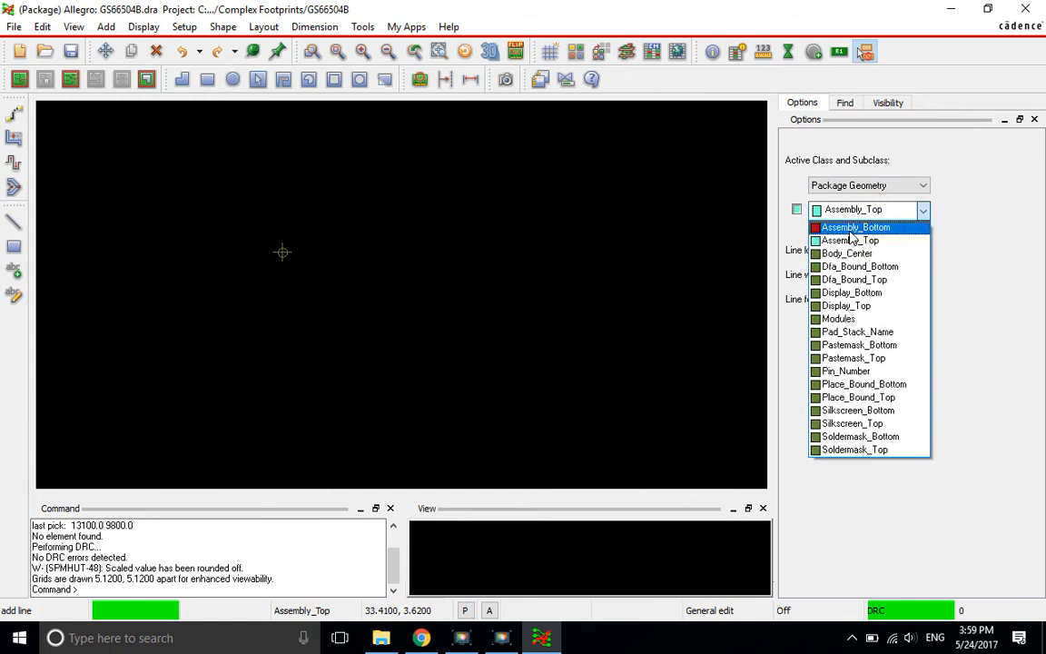
{"action": "left_click", "coordinate": [850, 230]}
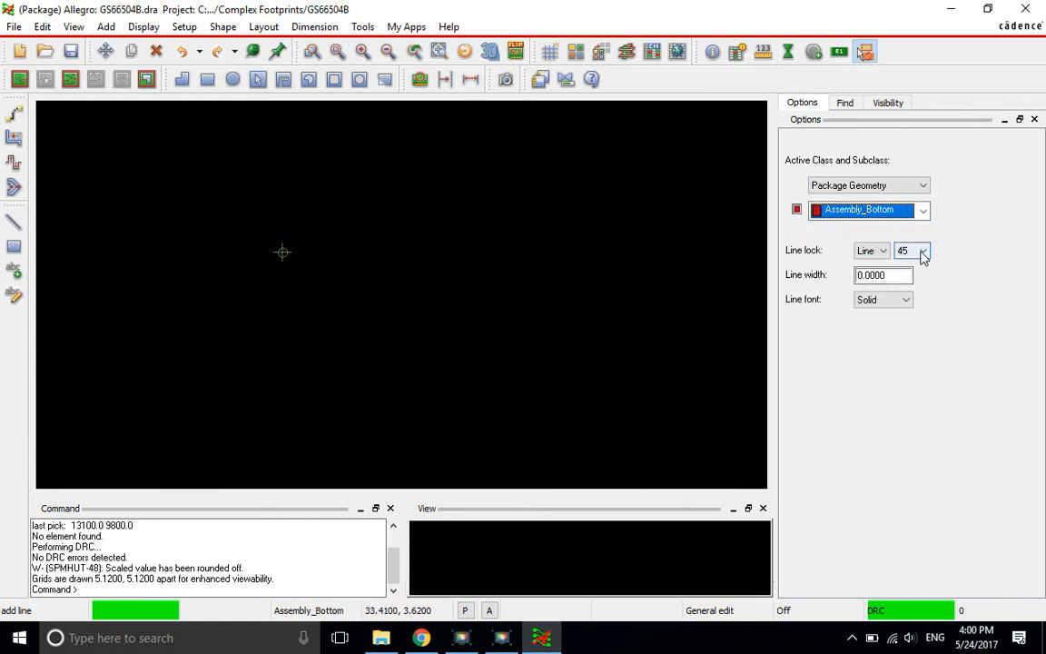
Set the line lock angle to 90 and the line width to 0.12 mm.
{"action": "left_click", "coordinate": [924, 253]}
{"action": "left_click", "coordinate": [916, 285]}
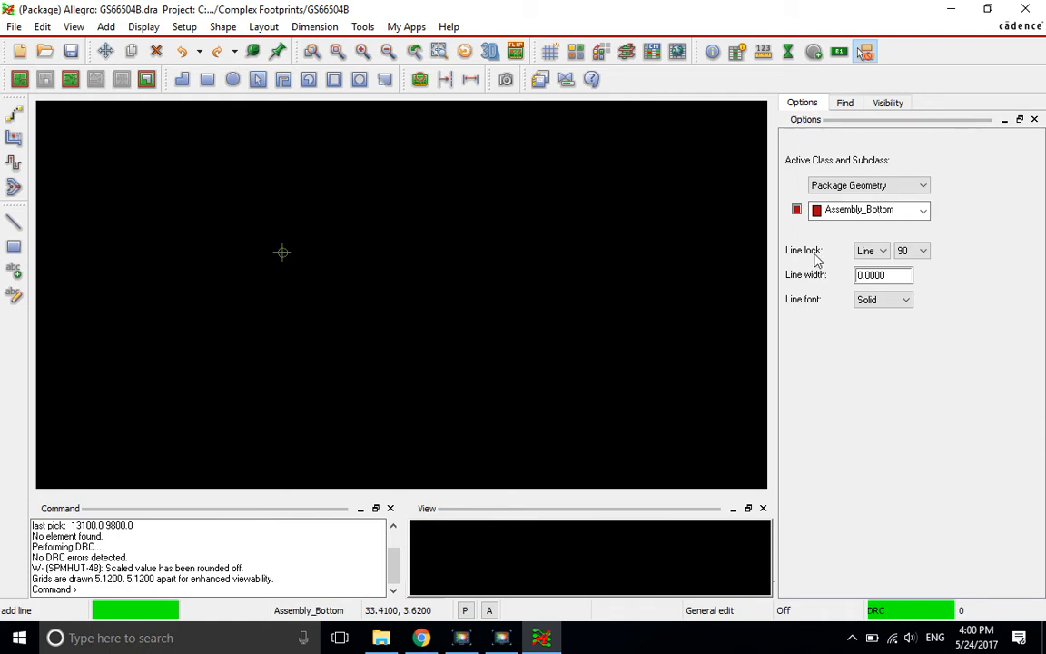
{"action": "double_click", "coordinate": [896, 272]}
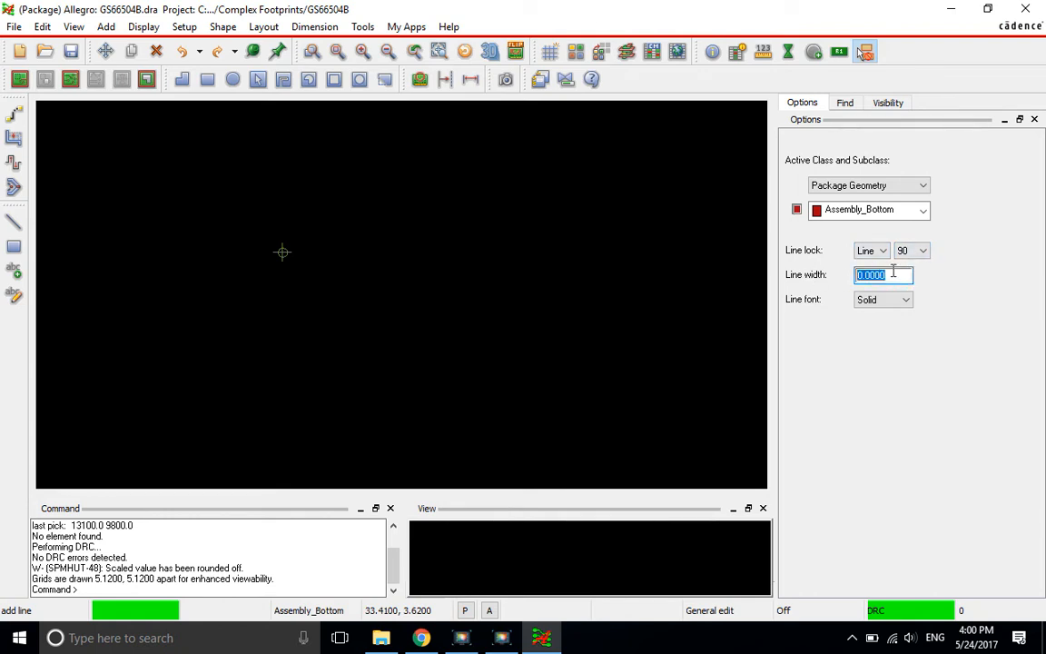
{"action": "type", "text": "0.12"}
{"action": "key", "text": "Tab"}
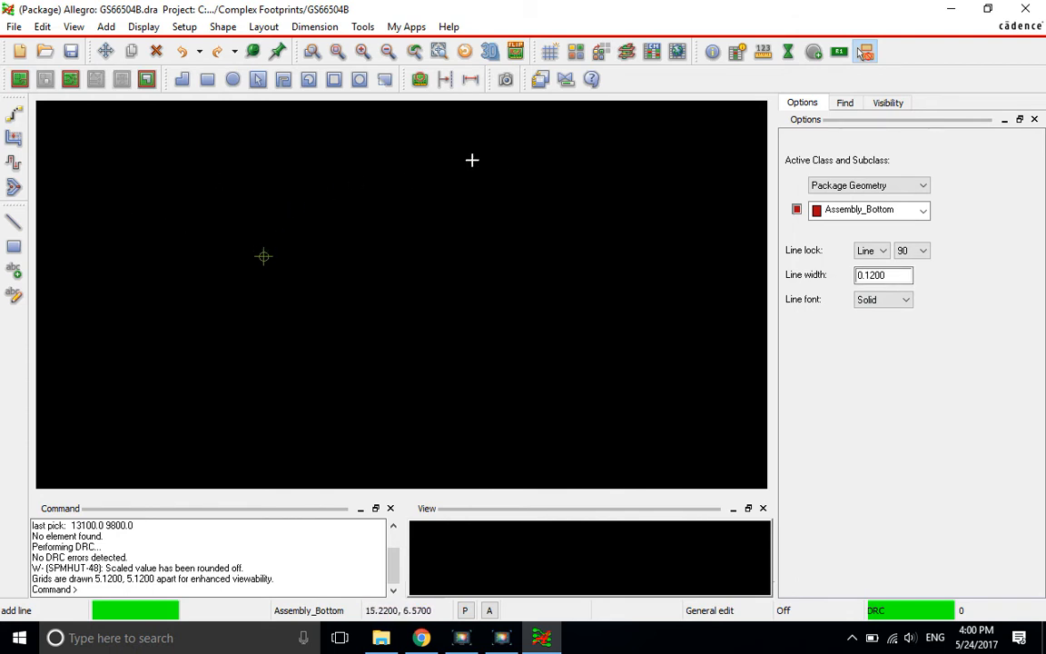
{"action": "left_click", "coordinate": [265, 233]}
{"action": "left_click", "coordinate": [454, 229]}
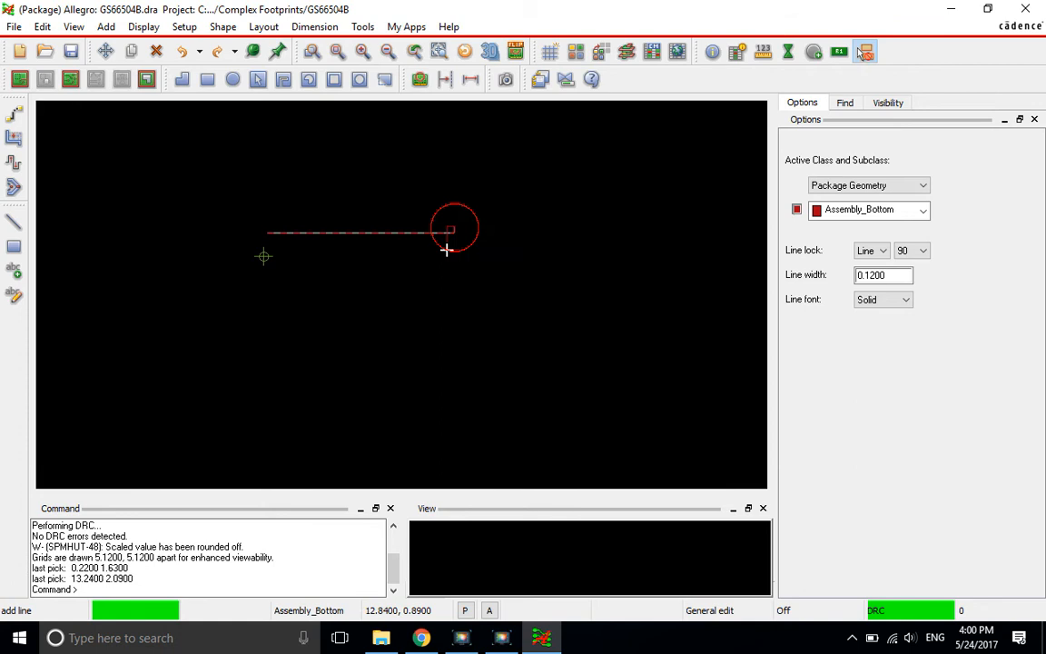
{"action": "left_click", "coordinate": [433, 322]}
{"action": "left_click", "coordinate": [312, 234]}
{"action": "left_click", "coordinate": [322, 136]}
{"action": "left_click", "coordinate": [428, 166]}
{"action": "left_click", "coordinate": [493, 235]}
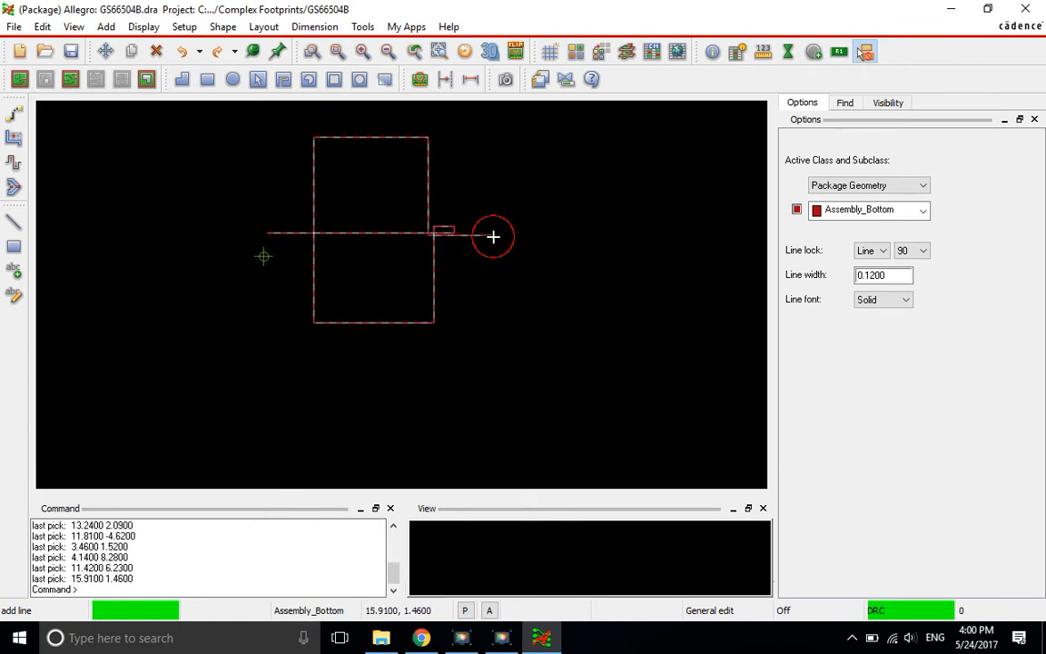
{"action": "left_click", "coordinate": [323, 186]}
{"action": "left_click", "coordinate": [210, 206]}
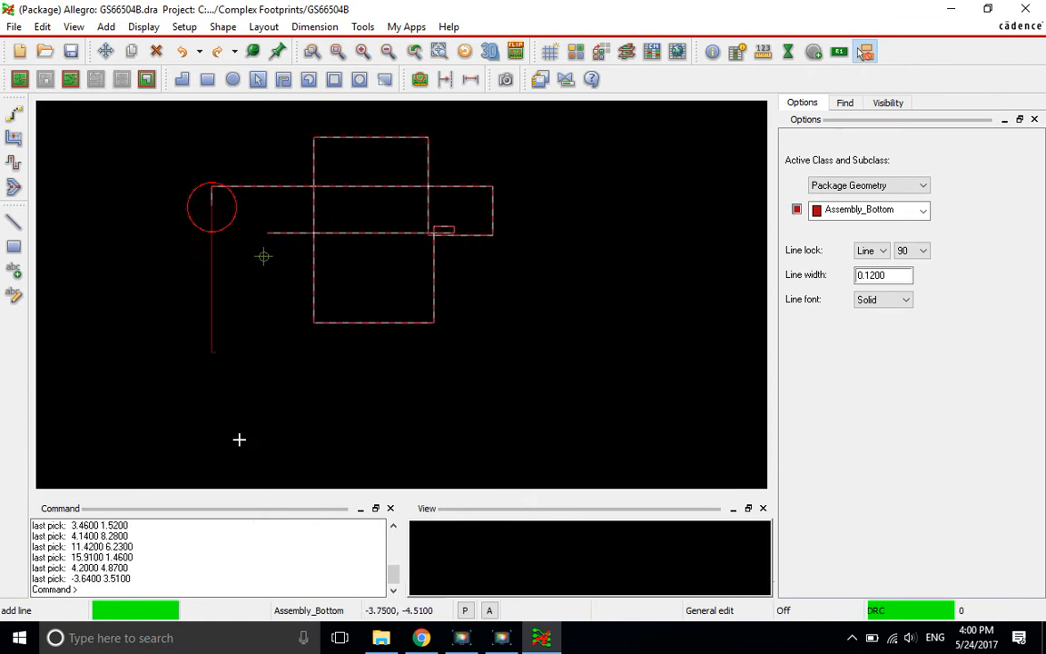
{"action": "right_click", "coordinate": [262, 158]}
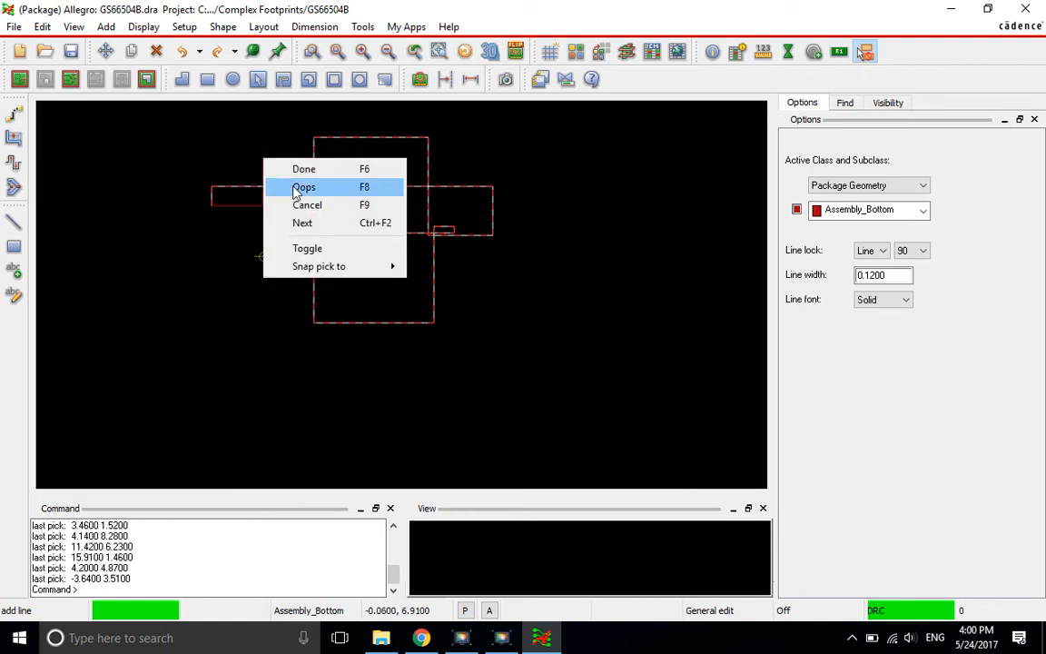
{"action": "left_click", "coordinate": [296, 187]}
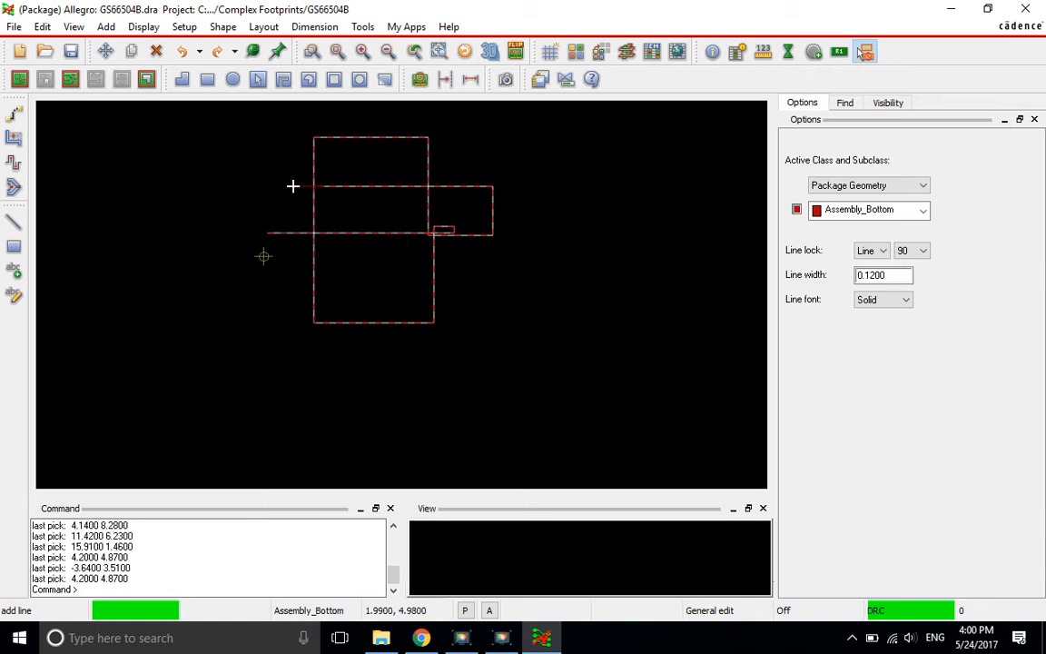
{"action": "right_click", "coordinate": [287, 194]}
{"action": "left_click", "coordinate": [299, 222]}
{"action": "right_click", "coordinate": [305, 188]}
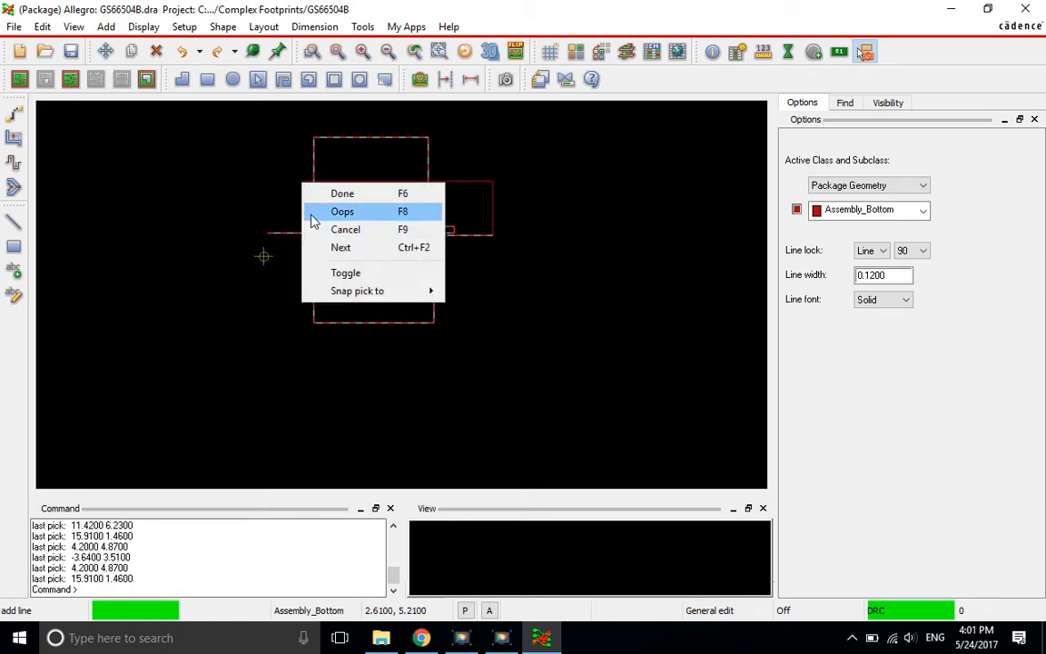
{"action": "left_click", "coordinate": [309, 212]}
{"action": "right_click", "coordinate": [290, 187]}
{"action": "left_click", "coordinate": [304, 215]}
{"action": "right_click", "coordinate": [281, 166]}
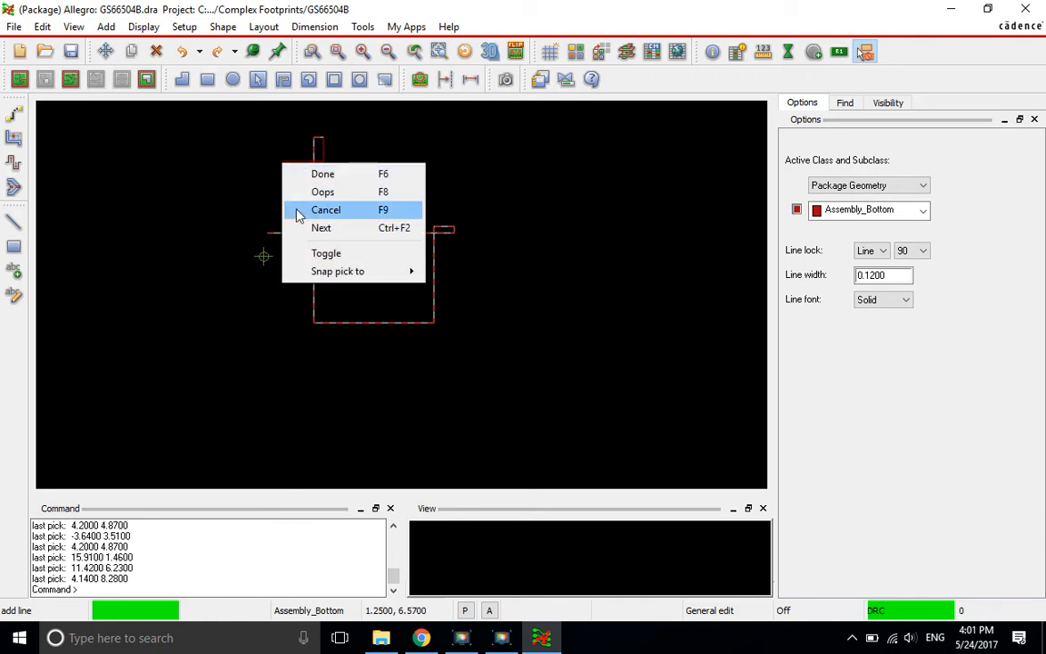
{"action": "left_click", "coordinate": [294, 191]}
{"action": "right_click", "coordinate": [285, 186]}
{"action": "left_click", "coordinate": [301, 218]}
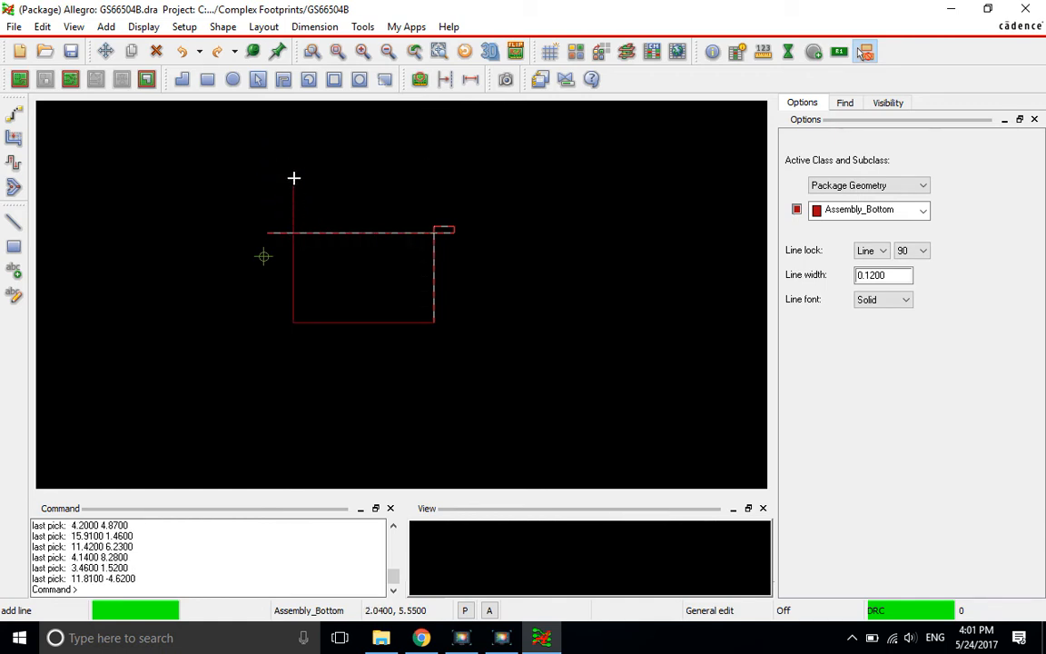
{"action": "right_click", "coordinate": [294, 178]}
{"action": "left_click", "coordinate": [302, 205]}
{"action": "right_click", "coordinate": [302, 186]}
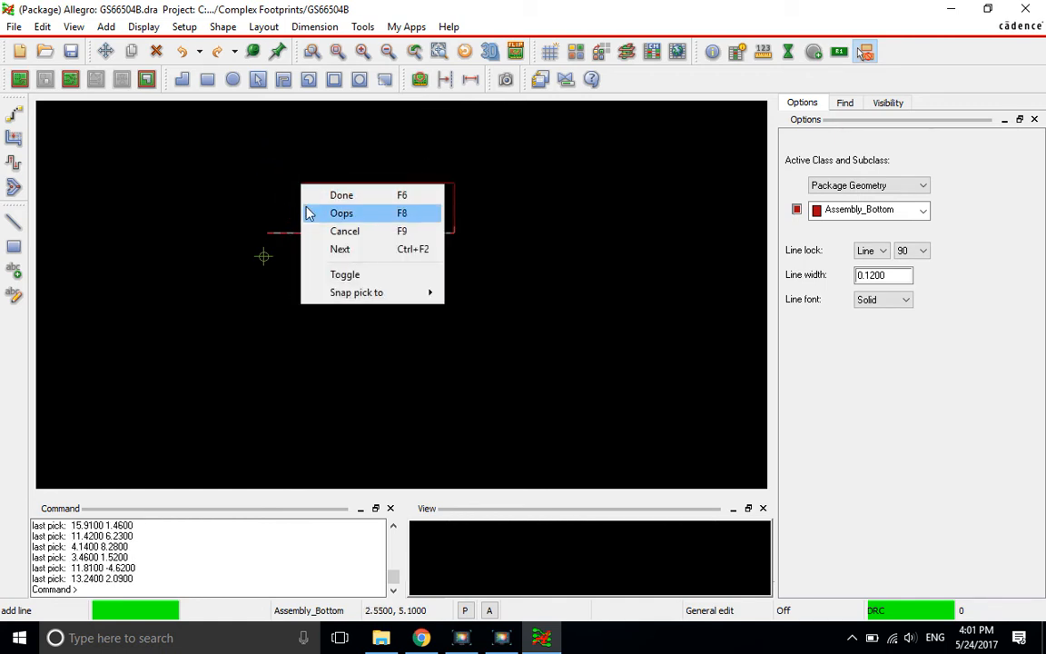
{"action": "left_click", "coordinate": [302, 212]}
{"action": "right_click", "coordinate": [315, 217]}
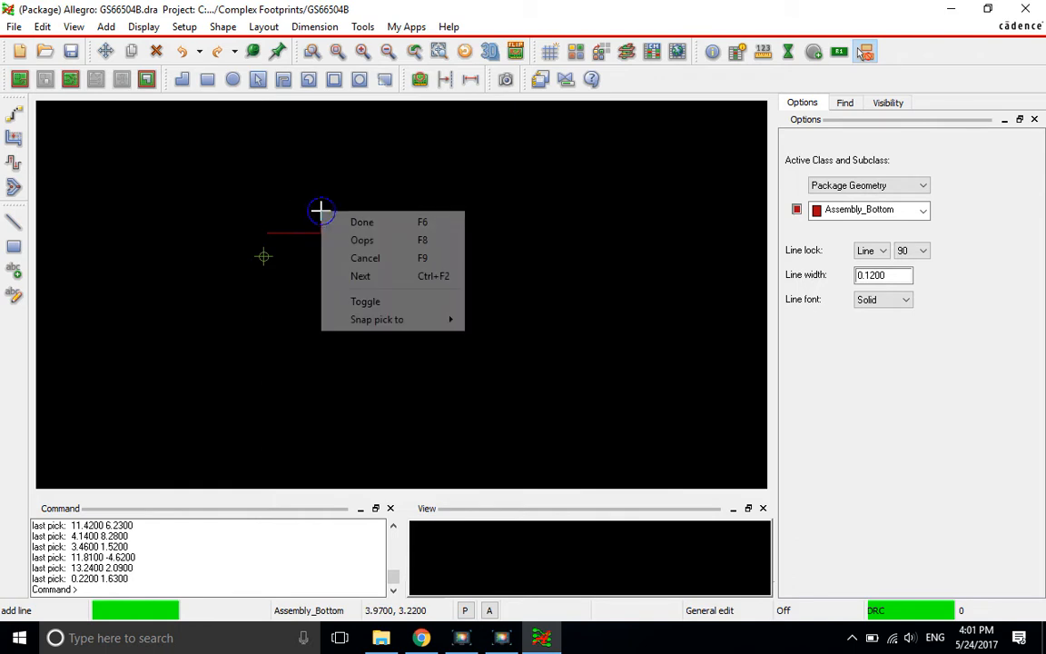
{"action": "left_click", "coordinate": [337, 238]}
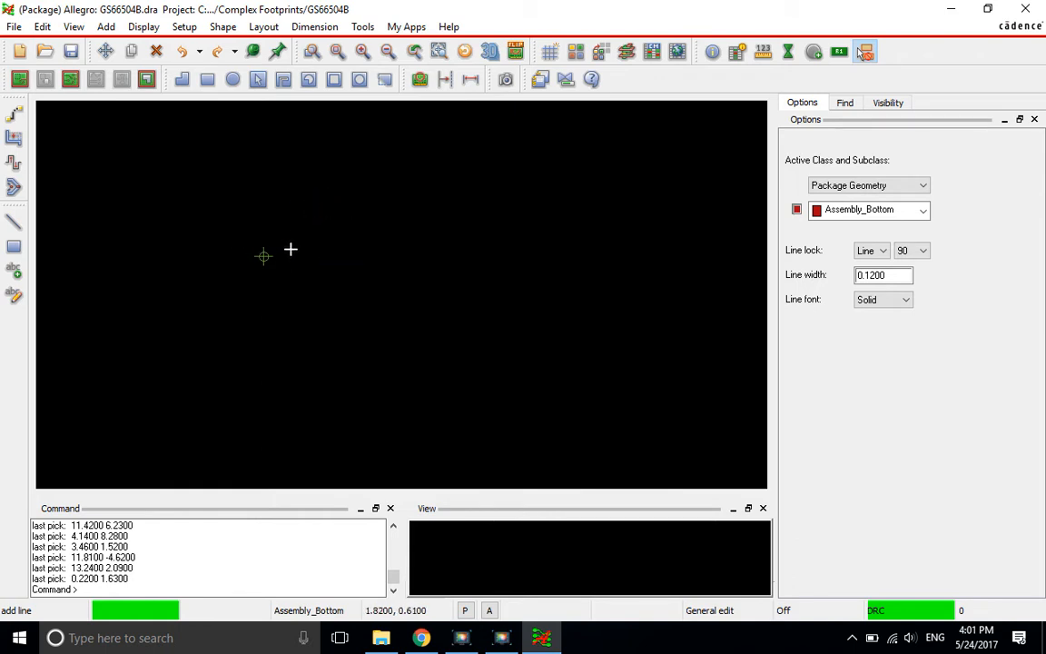
Start the package outline at the drawing origin by entering the coordinates 0 0.
{"action": "scroll", "coordinate": [261, 250], "scroll_direction": "up", "scroll_amount": 1}
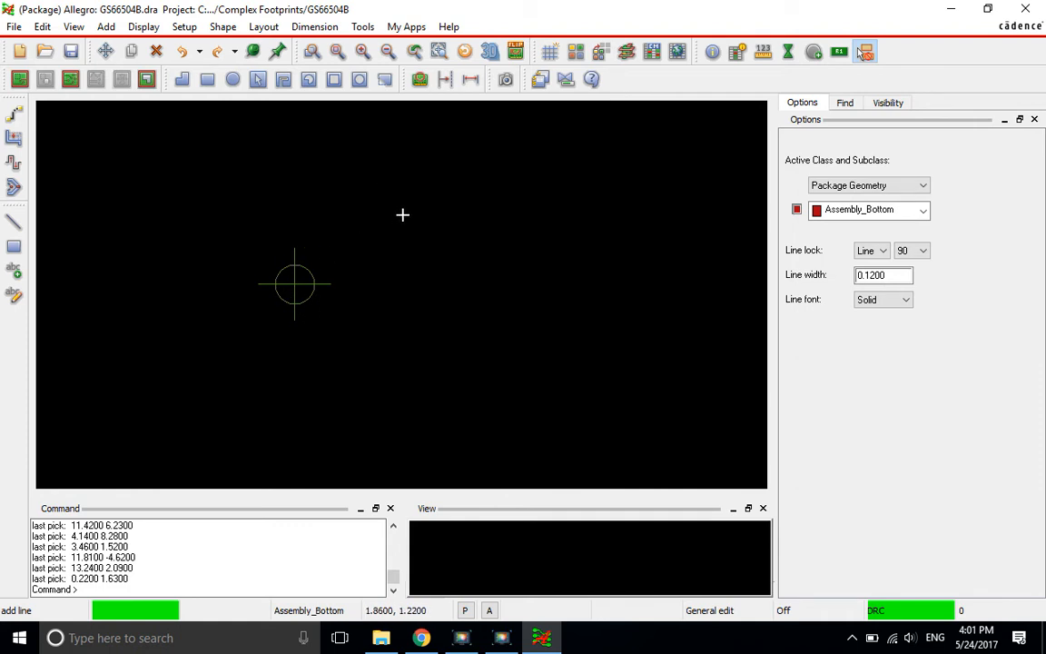
{"action": "scroll", "coordinate": [401, 215], "scroll_direction": "down", "scroll_amount": 1}
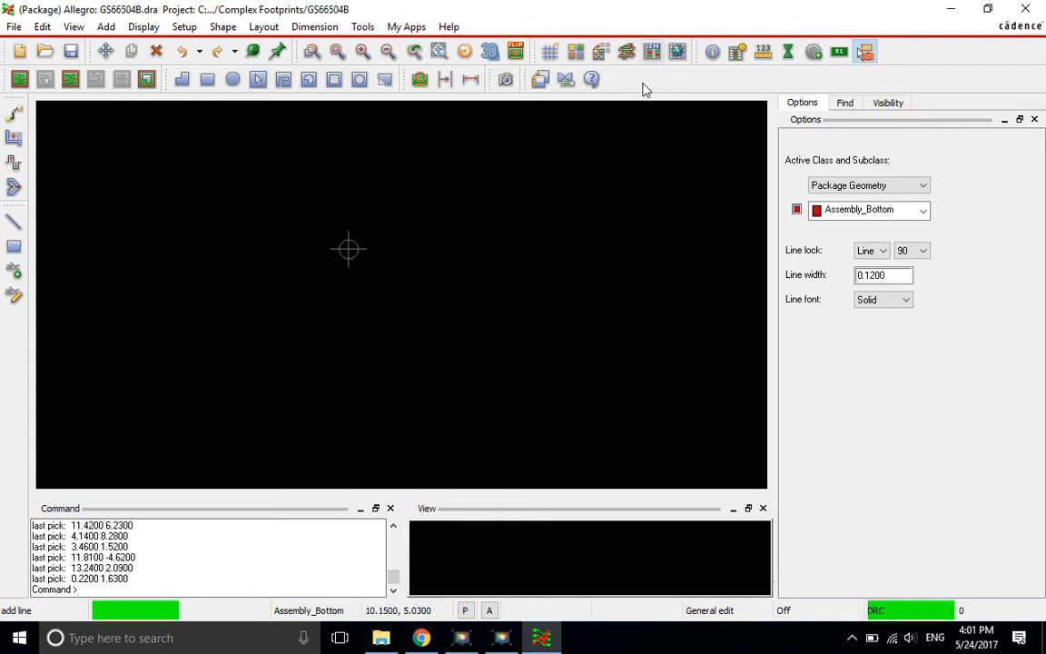
{"action": "type", "text": "x "}
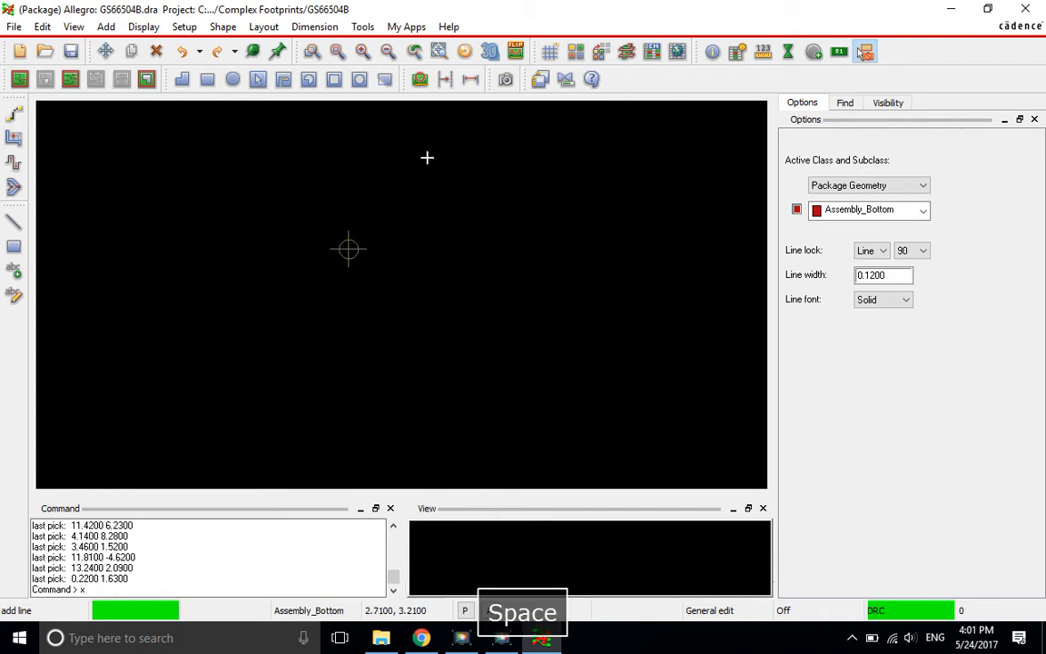
{"action": "type", "text": "y 0 0"}
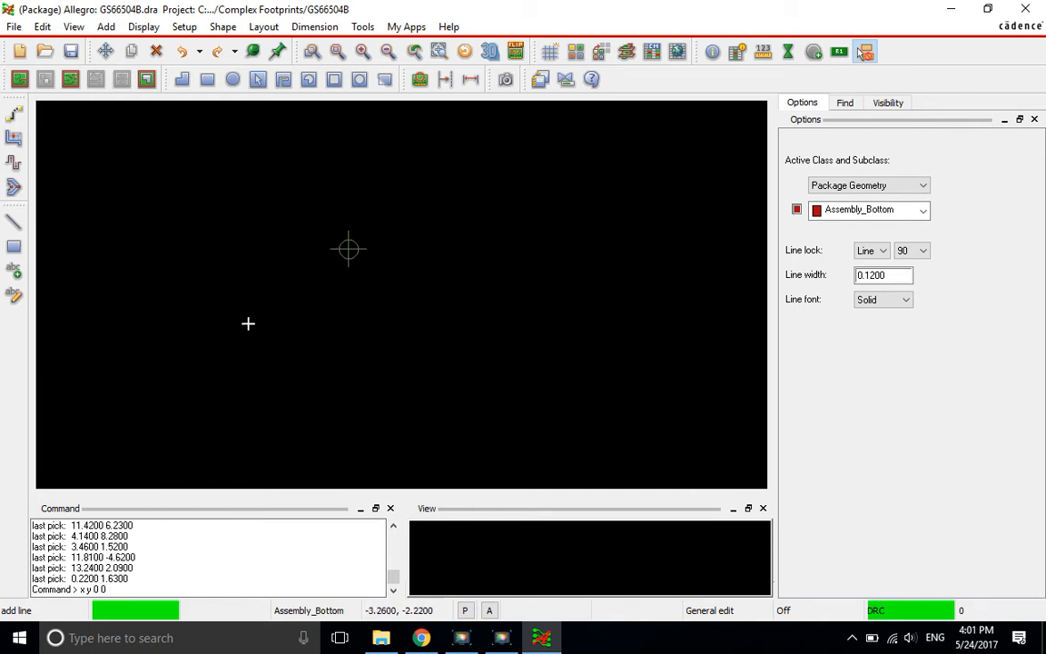
{"action": "key", "text": "Return"}
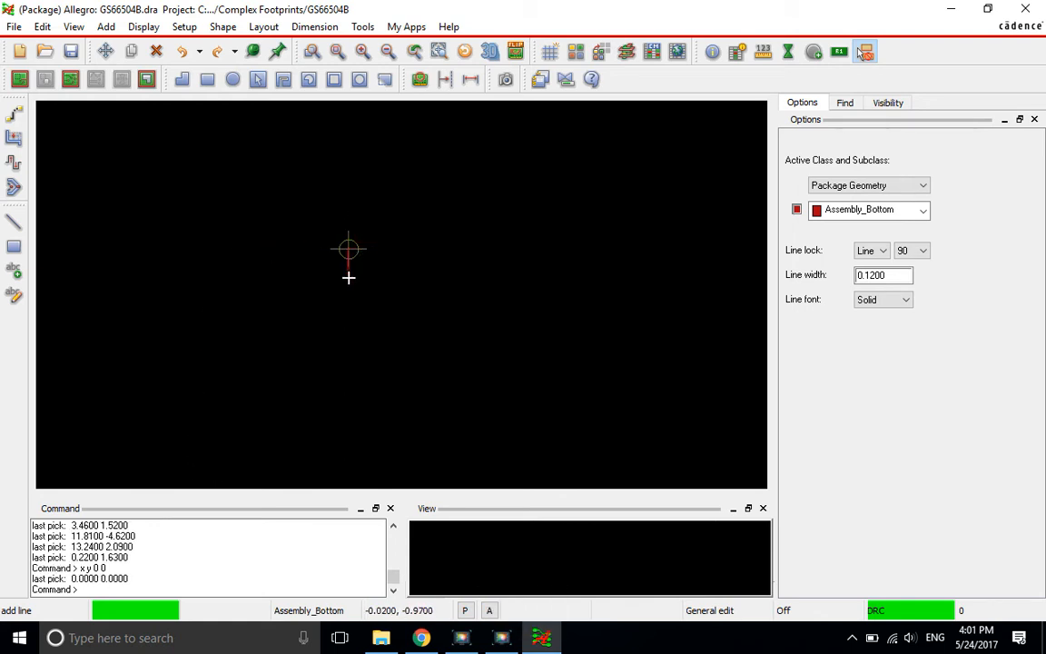
Check package width A in the Chrome datasheet and draw the outline's top edge from the origin to x 5.01.
{"action": "scroll", "coordinate": [361, 234], "scroll_direction": "up", "scroll_amount": 3}
{"action": "scroll", "coordinate": [366, 167], "scroll_direction": "down", "scroll_amount": 1}
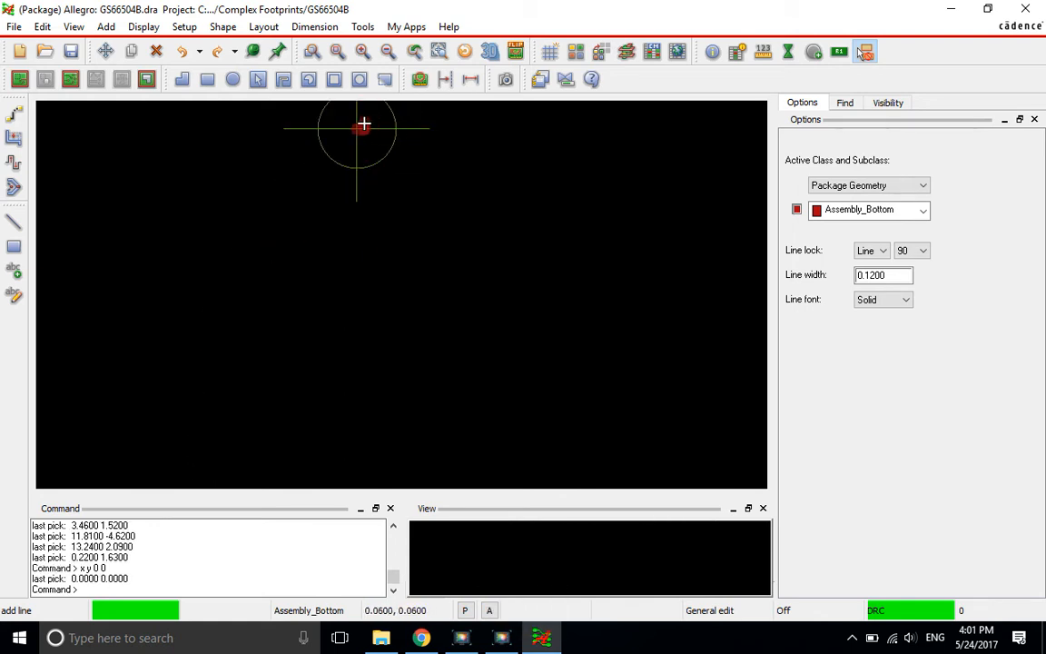
{"action": "scroll", "coordinate": [397, 118], "scroll_direction": "down", "scroll_amount": 1}
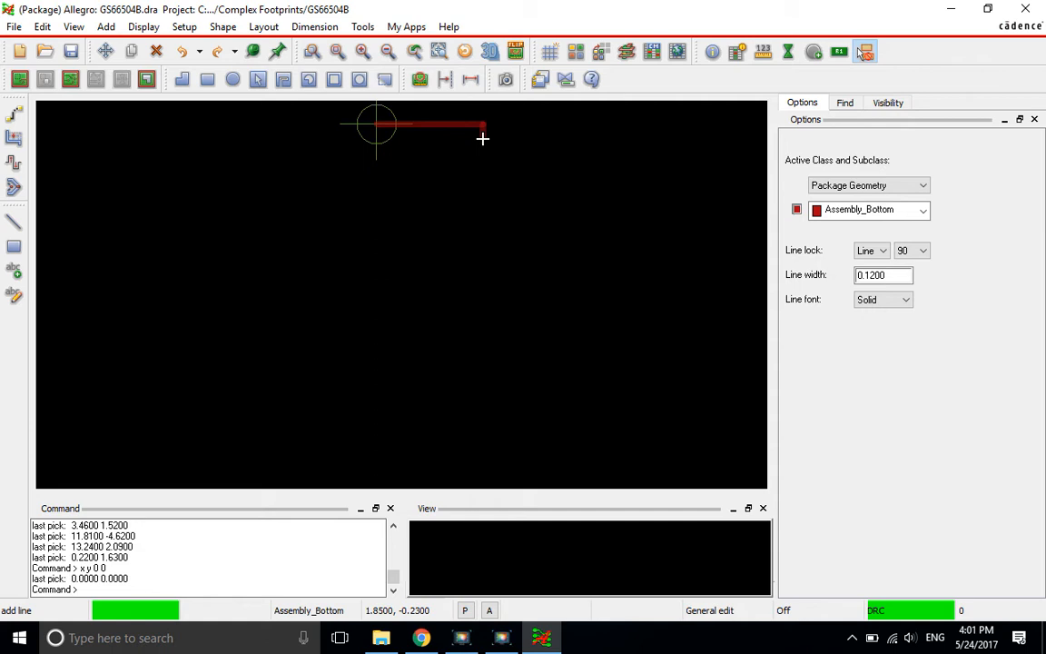
{"action": "type", "text": "x"}
{"action": "left_click", "coordinate": [422, 637]}
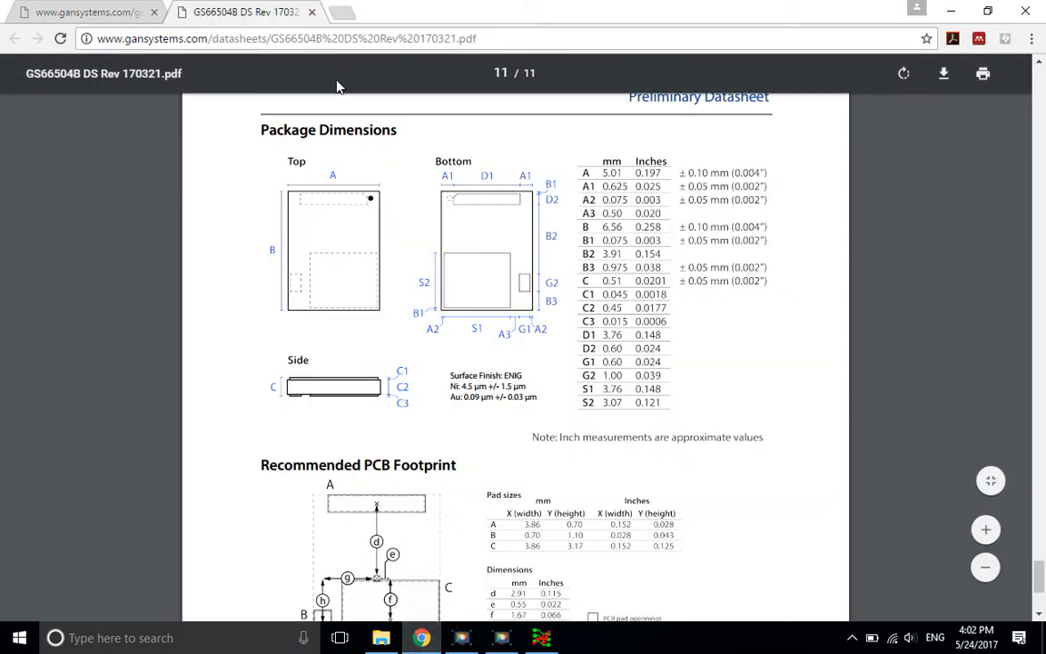
{"action": "key", "text": "alt+Tab"}
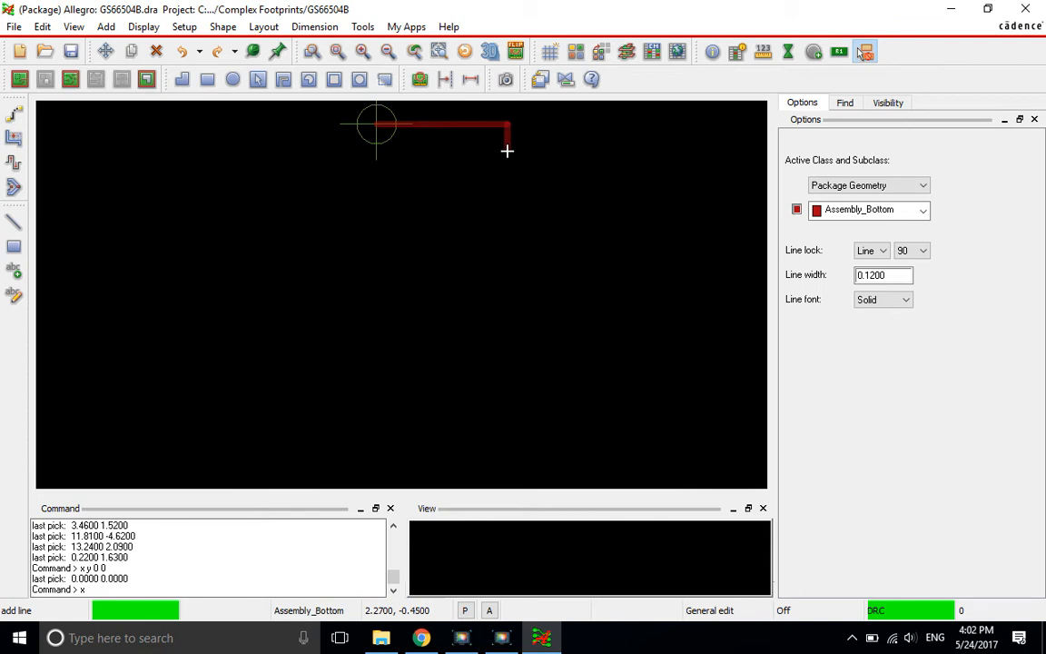
{"action": "type", "text": "5.01"}
{"action": "key", "text": "BackSpace"}
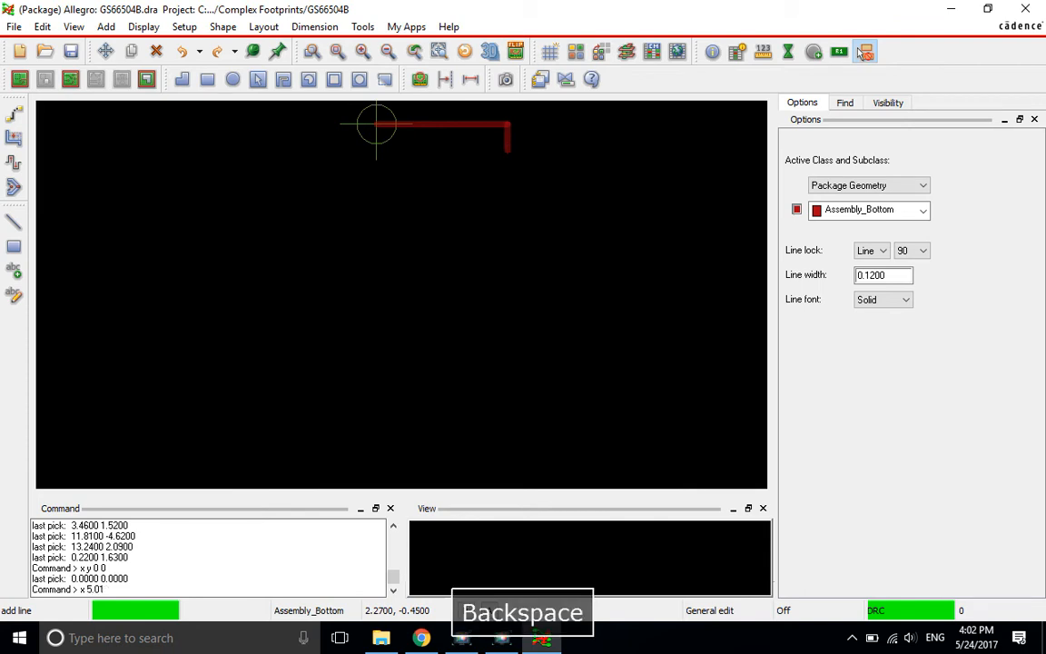
{"action": "key", "text": "Return"}
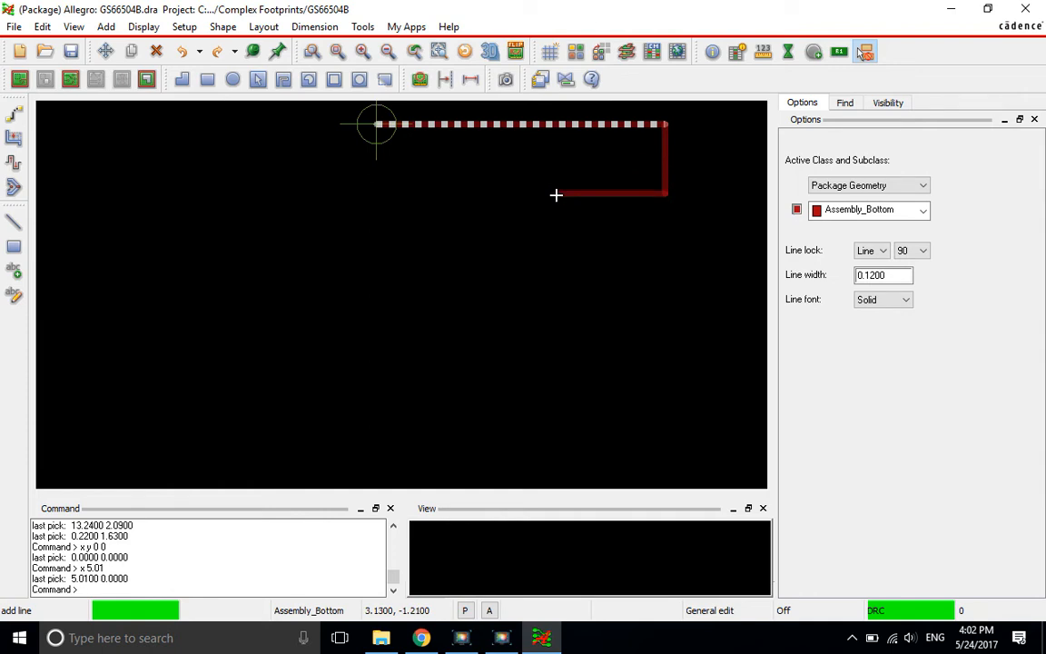
Check package height B in the Chrome datasheet and draw the outline's right edge down to y -6.56.
{"action": "type", "text": "y -"}
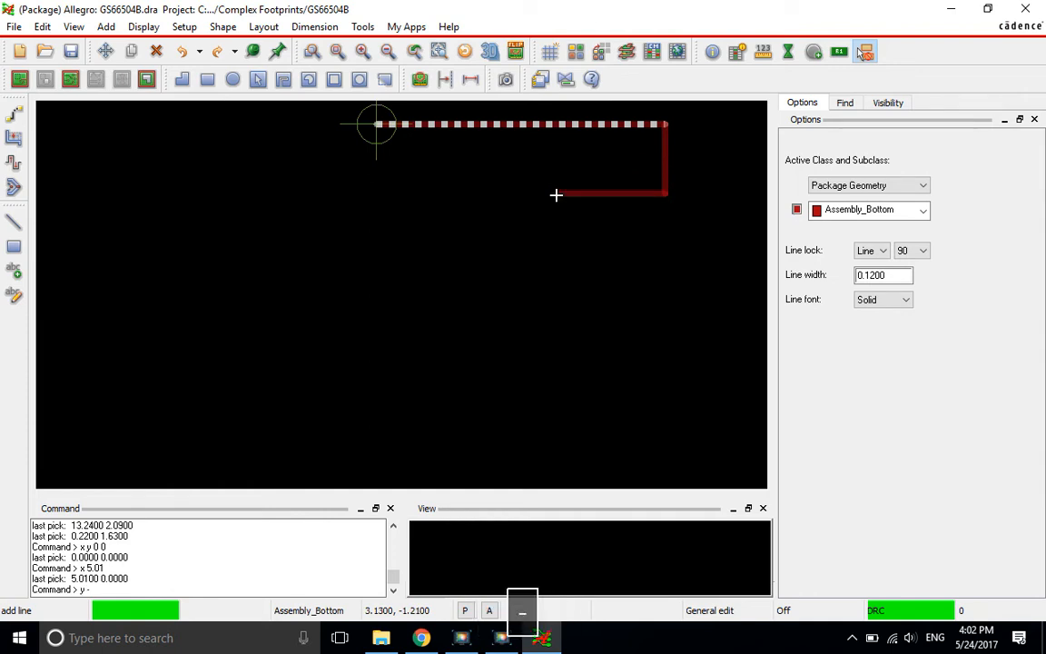
{"action": "left_click", "coordinate": [421, 637]}
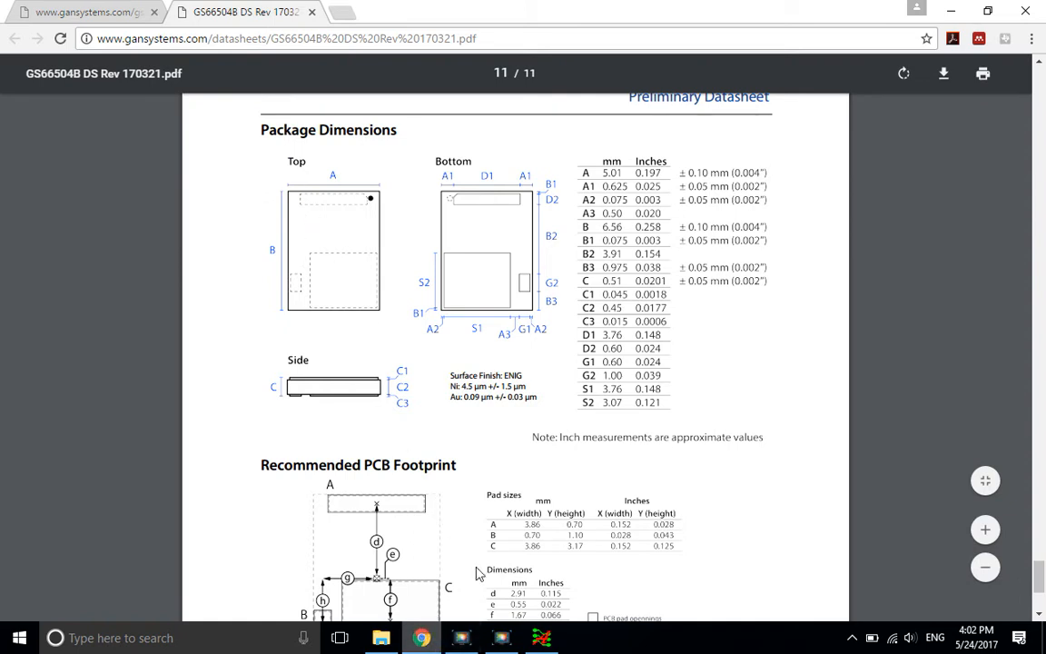
{"action": "key", "text": "alt+Tab"}
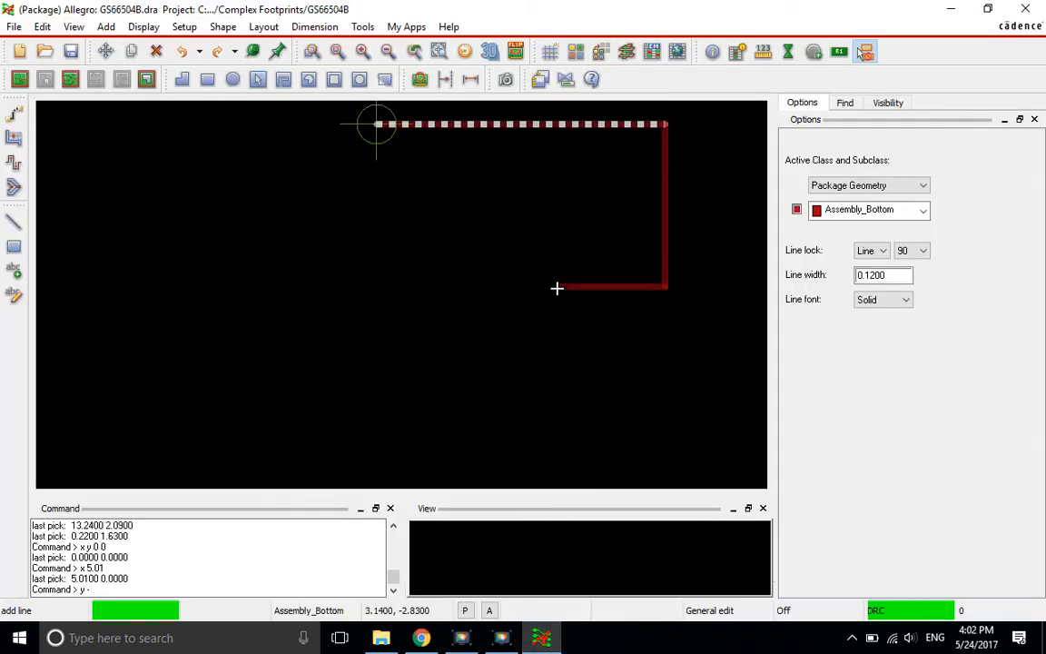
{"action": "type", "text": "6."}
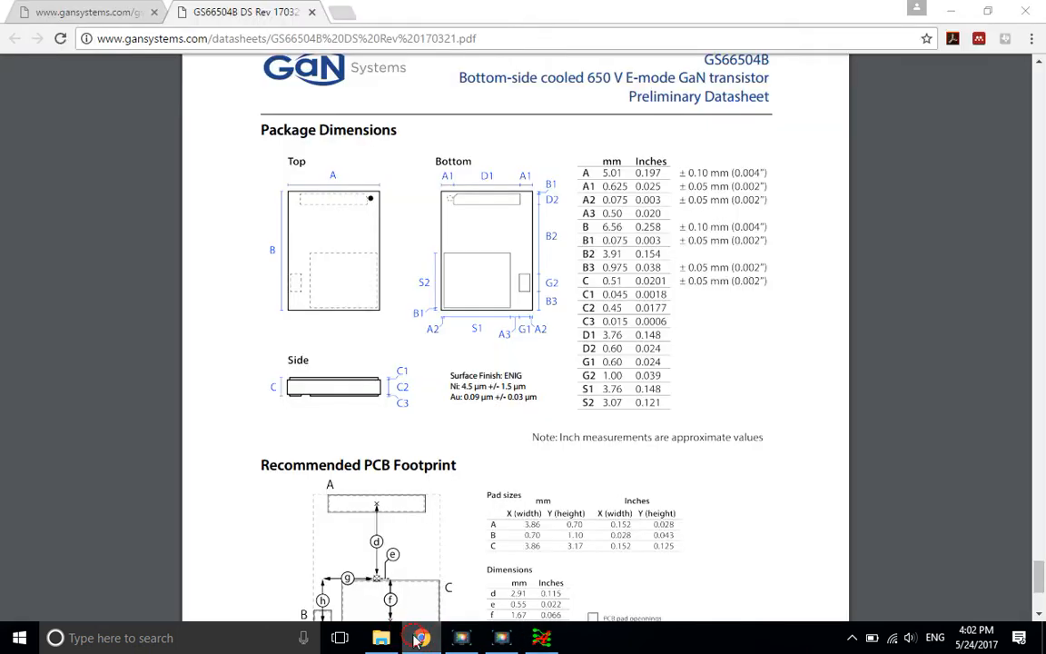
{"action": "key", "text": "alt+Tab"}
{"action": "type", "text": "y -6.56"}
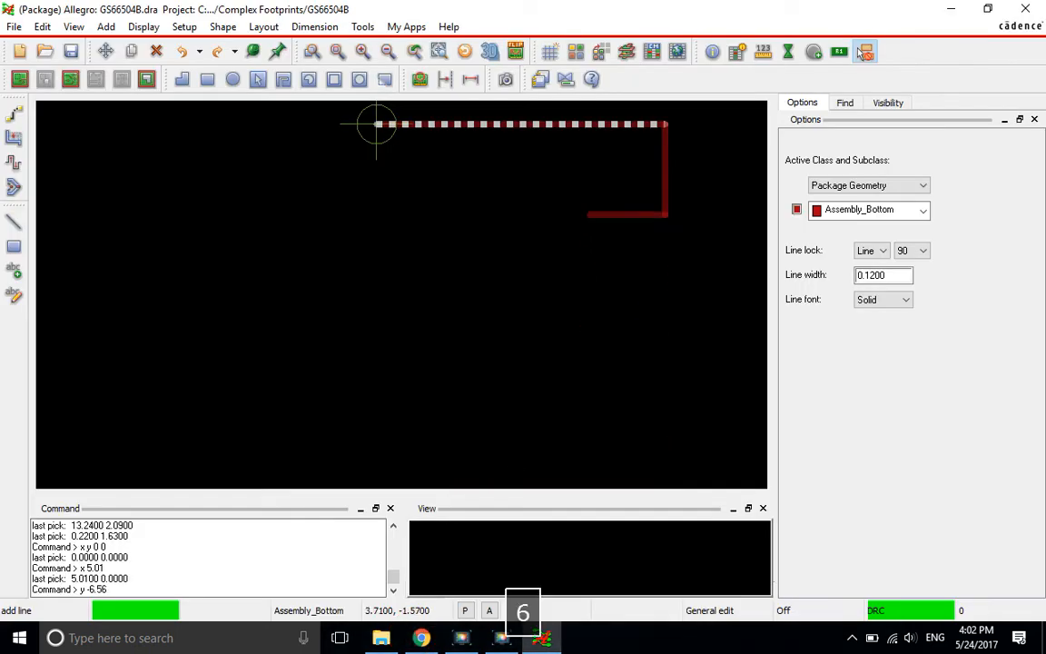
{"action": "key", "text": "Return"}
{"action": "scroll", "coordinate": [537, 259], "scroll_direction": "down", "scroll_amount": 2}
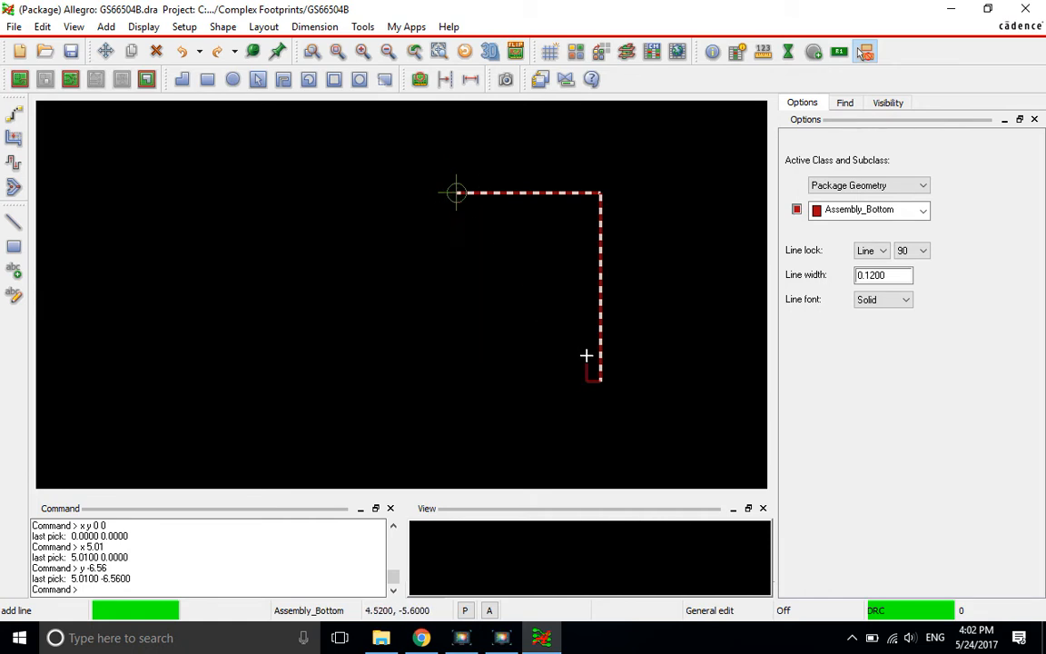
Close the package outline by drawing its bottom edge to x 0 and its left edge up to y 0, then finish the line.
{"action": "type", "text": "x"}
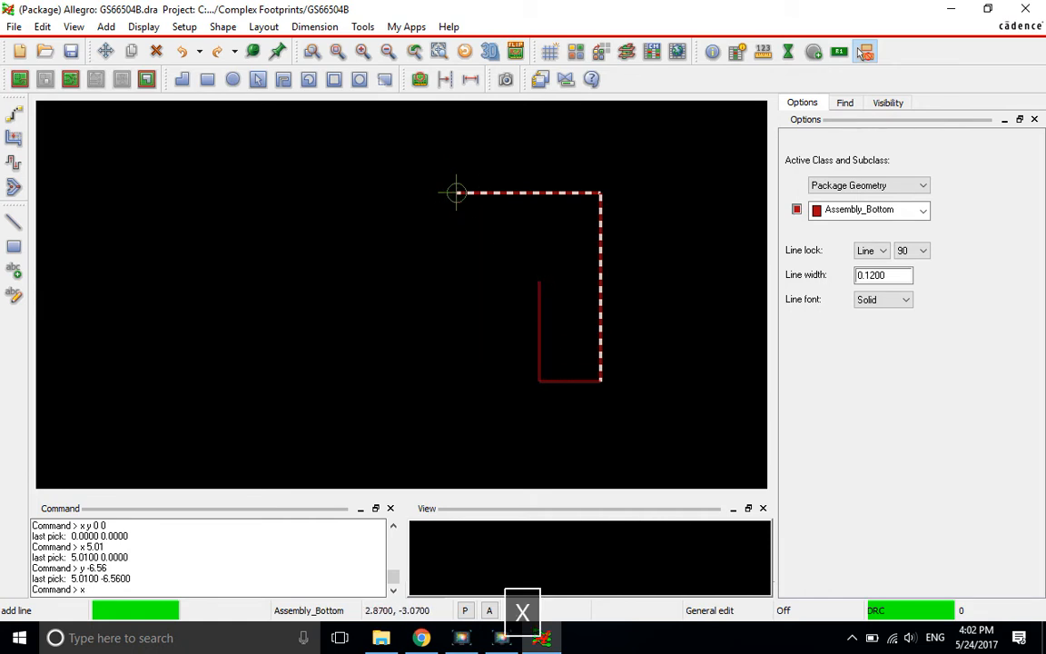
{"action": "type", "text": " 0"}
{"action": "key", "text": "Return"}
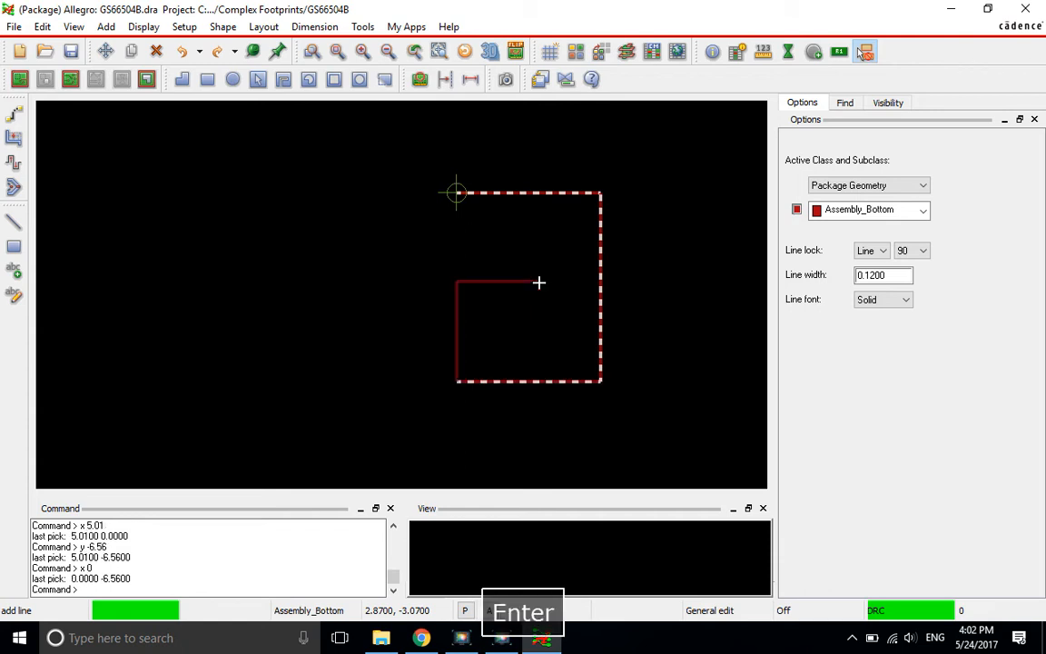
{"action": "type", "text": "y"}
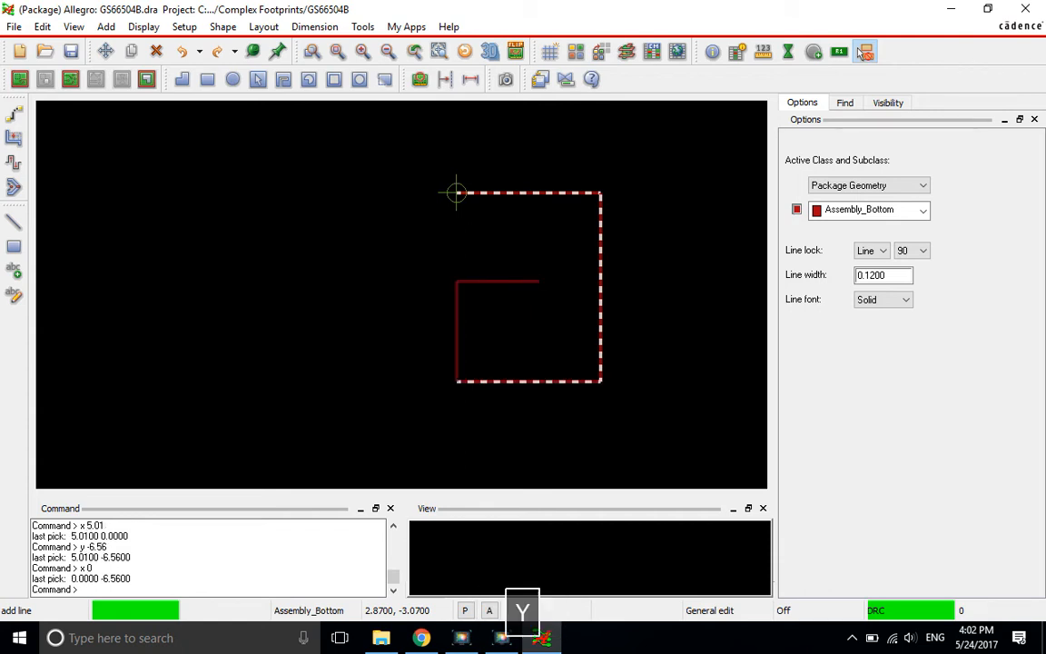
{"action": "type", "text": " 0"}
{"action": "key", "text": "Return"}
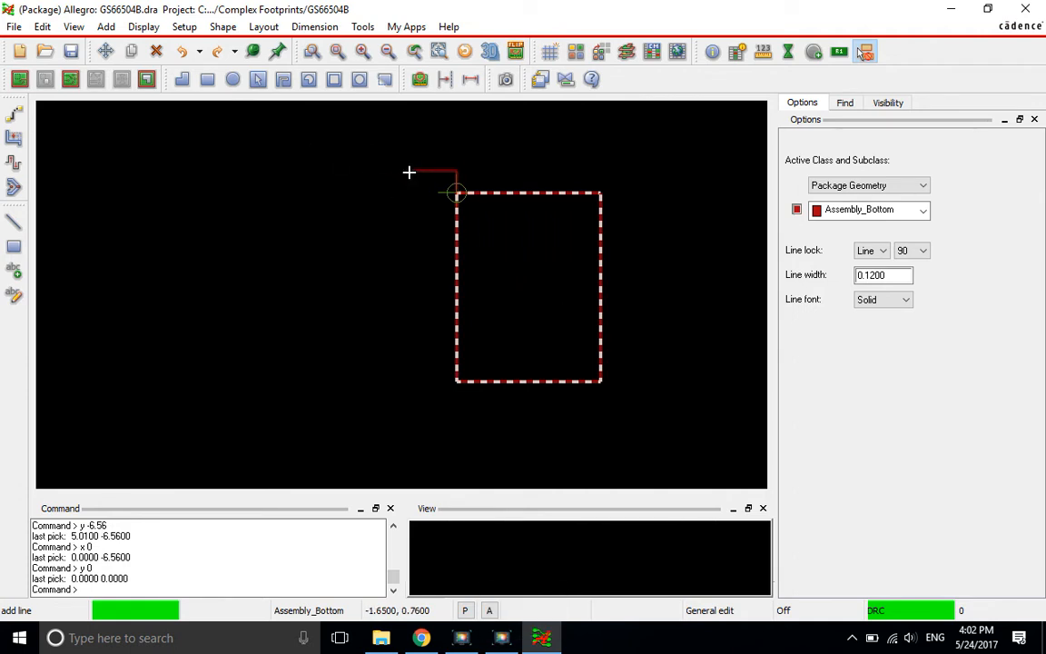
{"action": "right_click", "coordinate": [409, 173]}
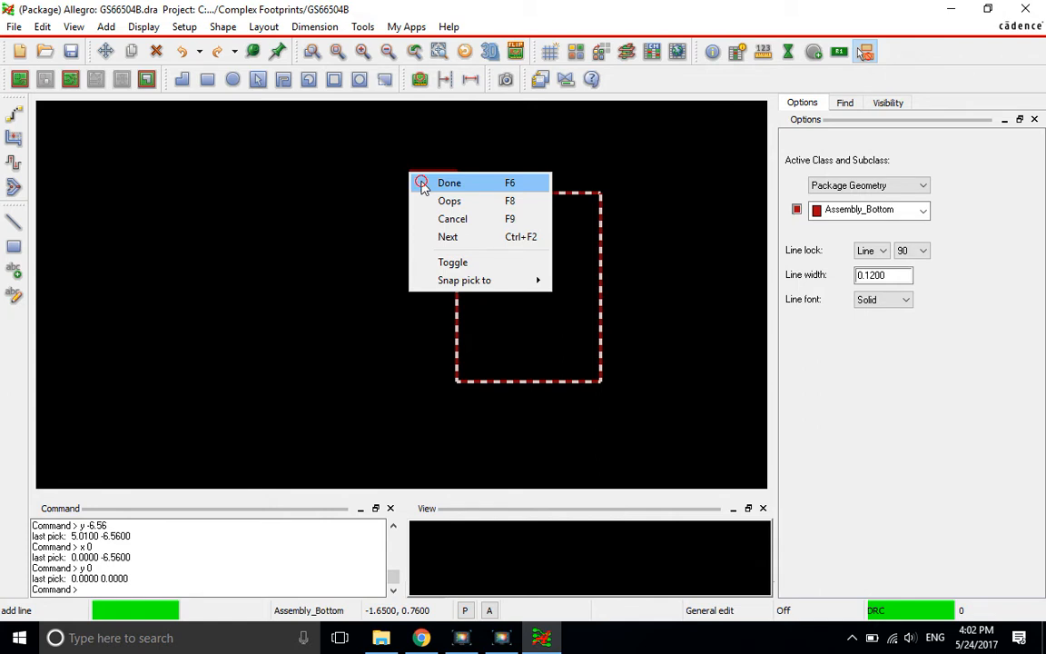
{"action": "left_click", "coordinate": [448, 183]}
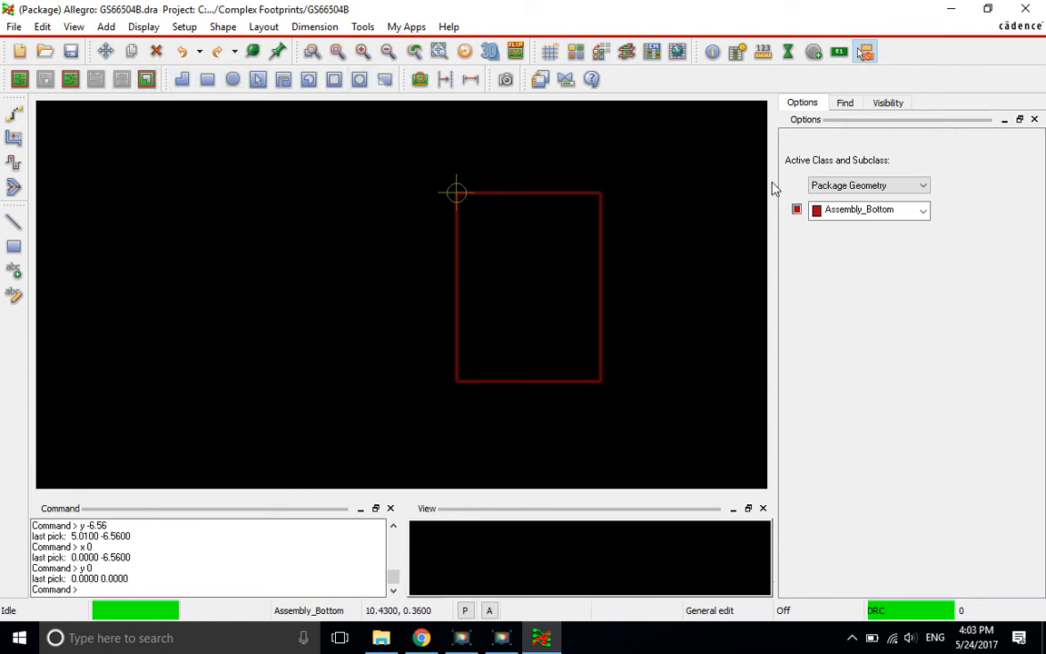
{"action": "left_click", "coordinate": [904, 210]}
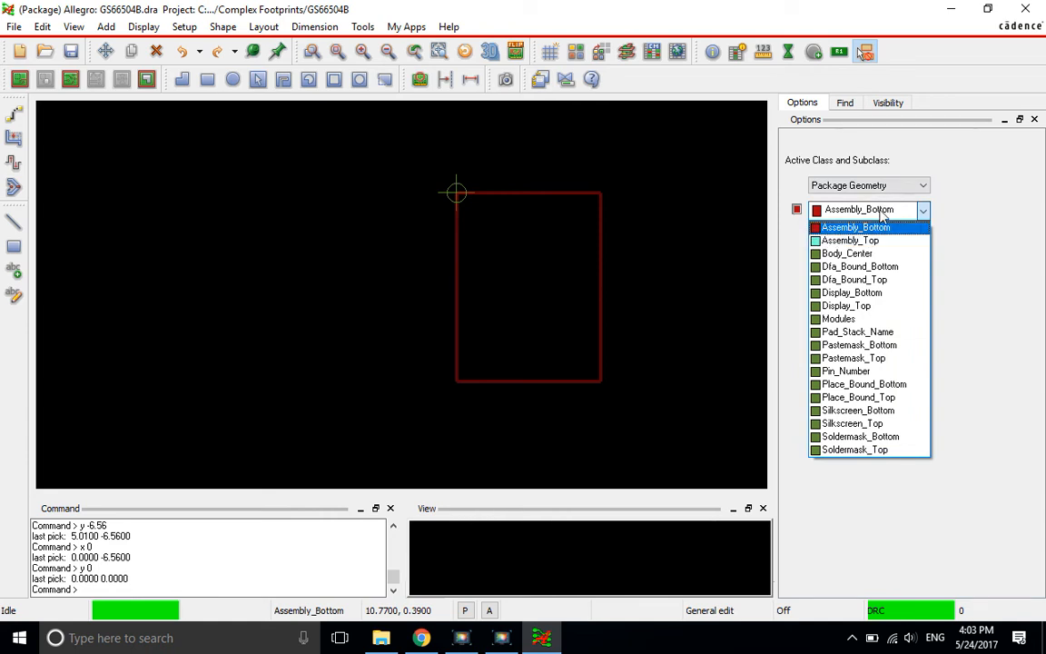
{"action": "left_click", "coordinate": [922, 226]}
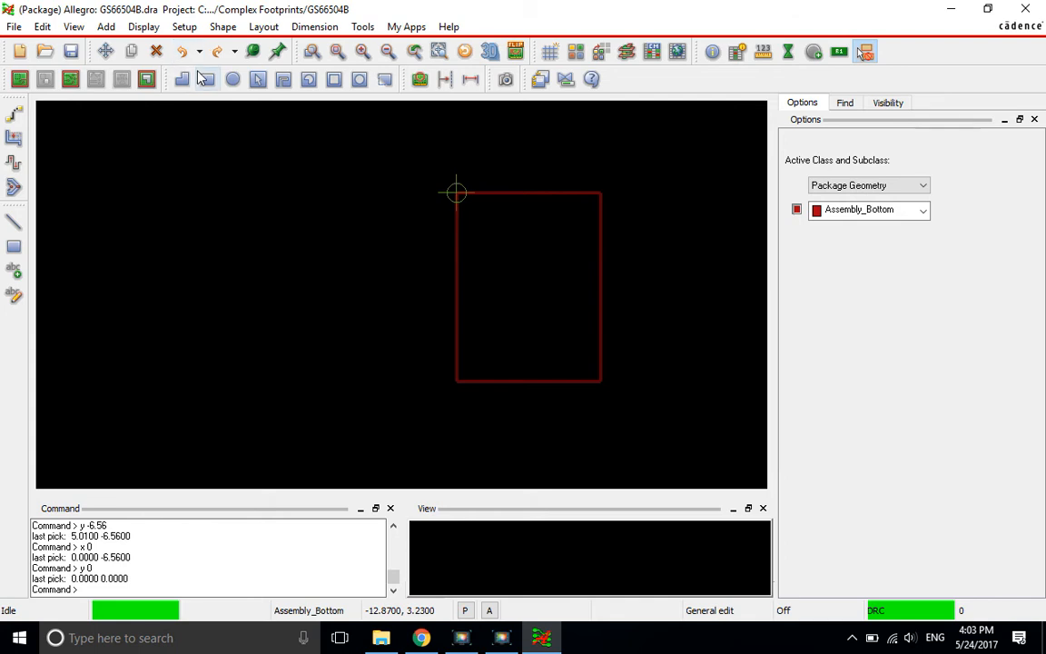
Copy the Assembly_Bottom outline and place the duplicate about 6.8 mm left of and 1.1 mm above the original.
{"action": "left_click", "coordinate": [42, 27]}
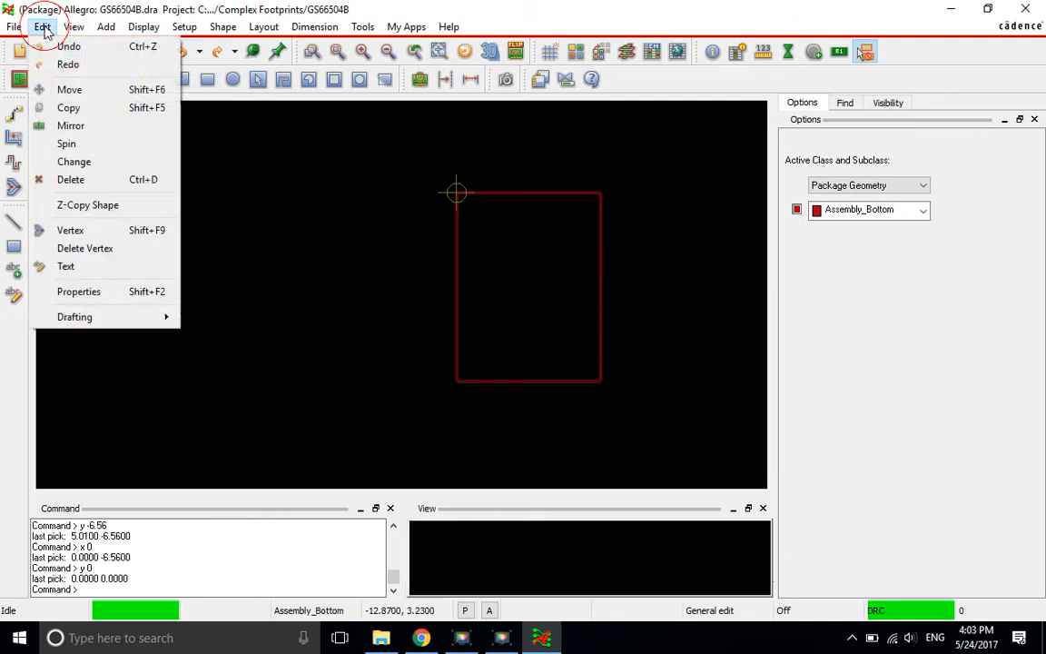
{"action": "left_click", "coordinate": [69, 107]}
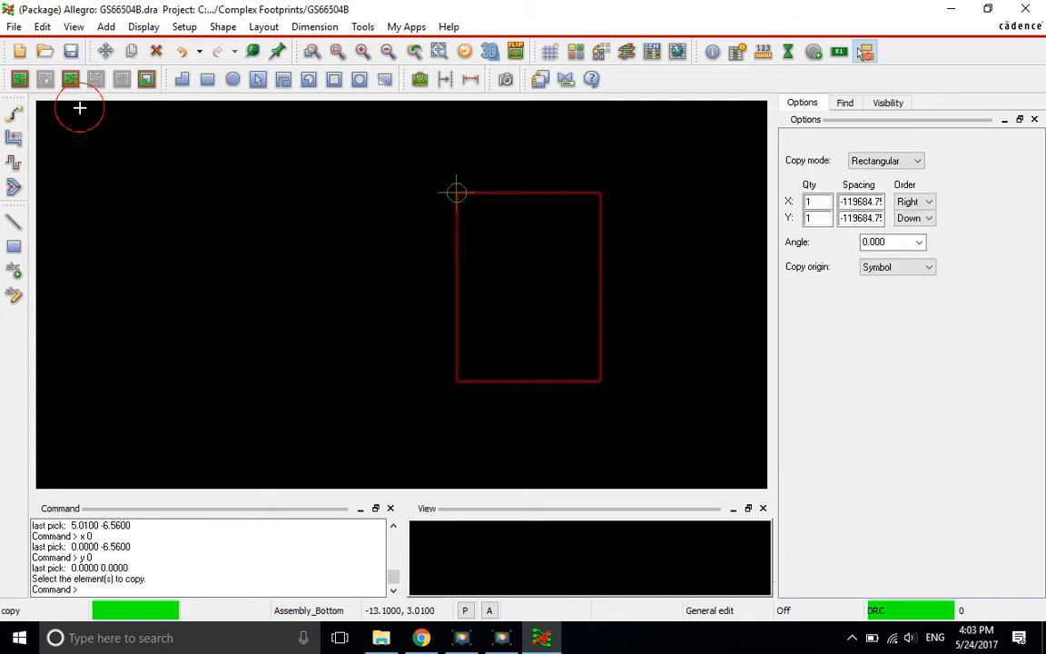
{"action": "left_click", "coordinate": [527, 194]}
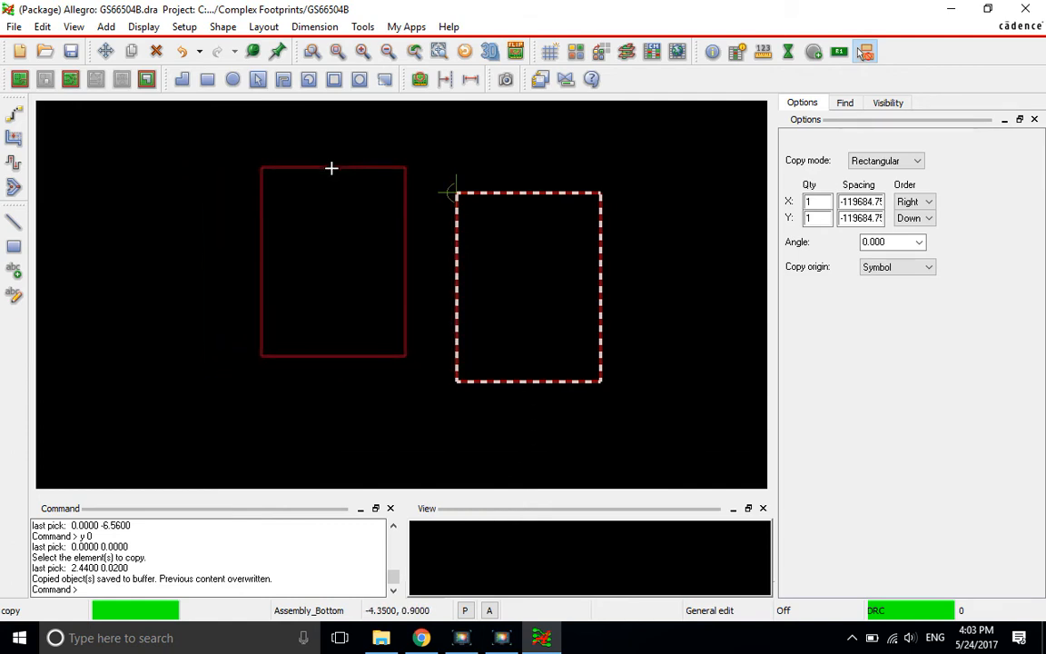
{"action": "left_click", "coordinate": [331, 163]}
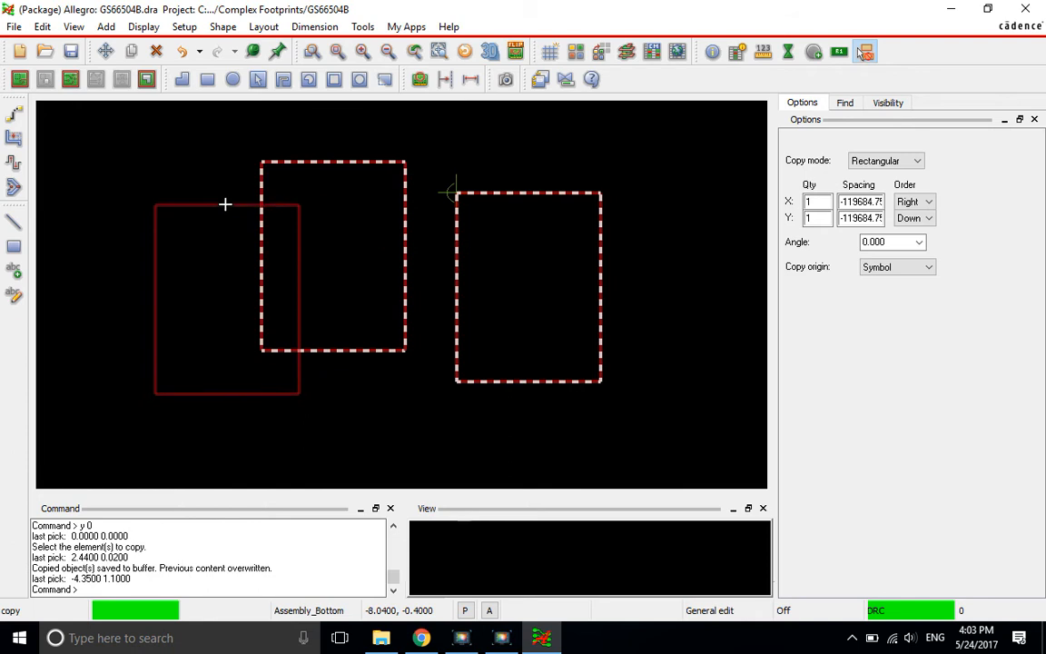
{"action": "right_click", "coordinate": [224, 193]}
{"action": "left_click", "coordinate": [238, 206]}
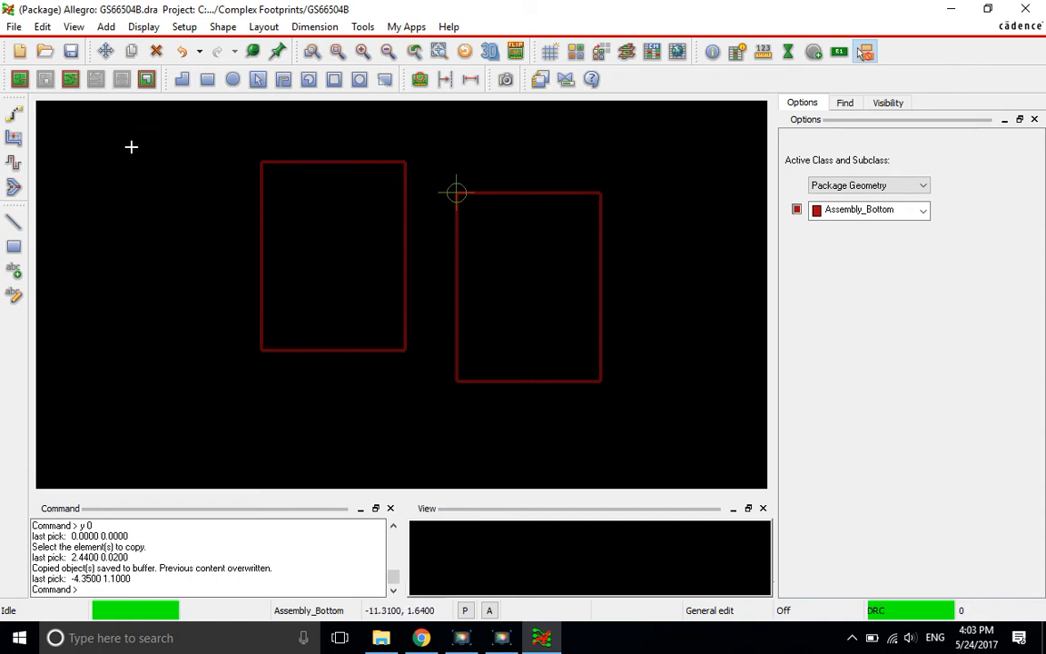
{"action": "left_click", "coordinate": [265, 125]}
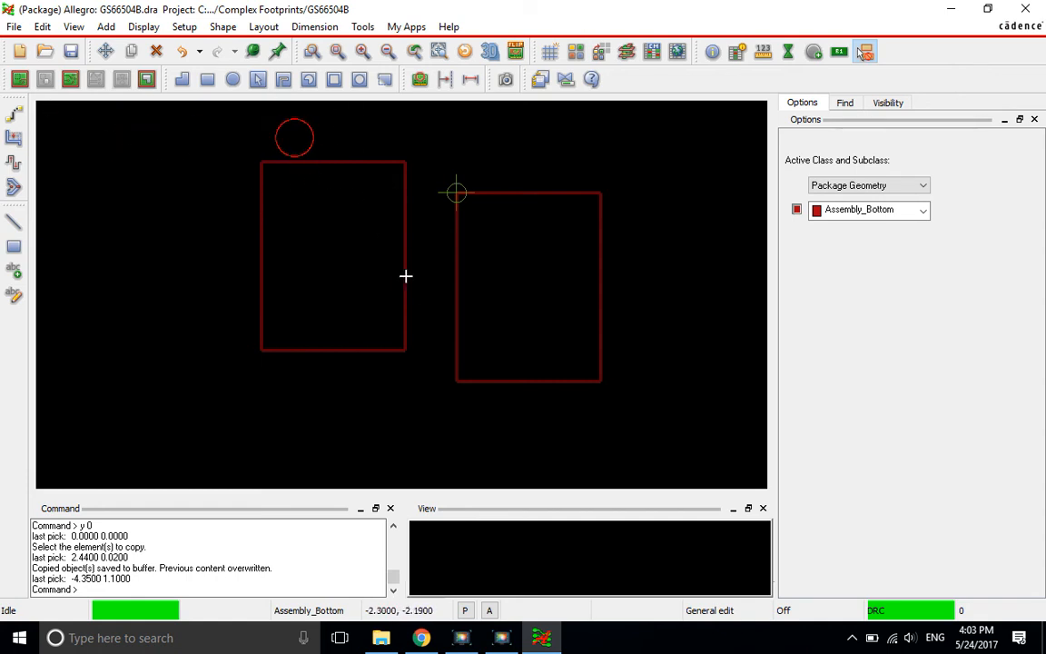
{"action": "left_click", "coordinate": [286, 109]}
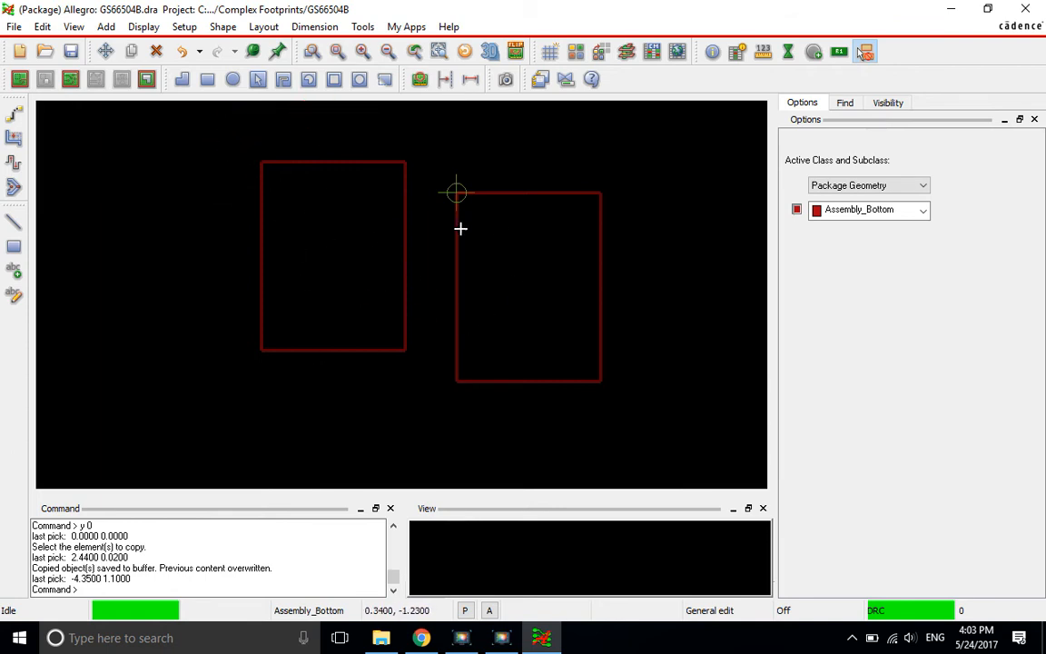
Select all four lines of the copied outline and change them to the ASSEMBLY_TOP layer.
{"action": "left_click", "coordinate": [20, 81]}
{"action": "left_click_drag", "start_coordinate": [231, 128], "coordinate": [422, 408]}
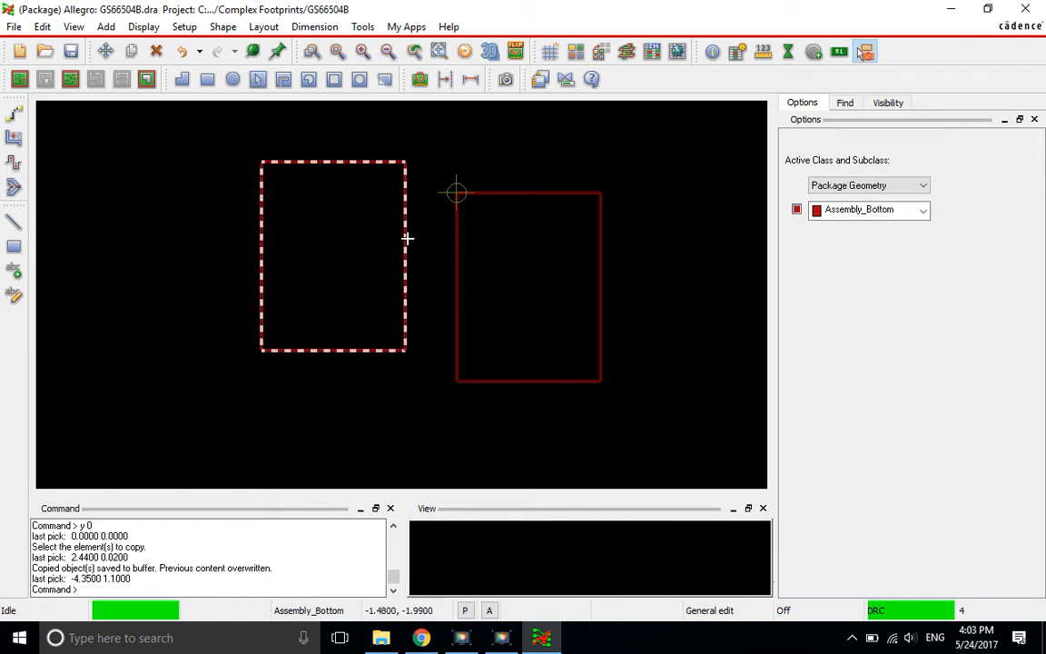
{"action": "right_click", "coordinate": [333, 160]}
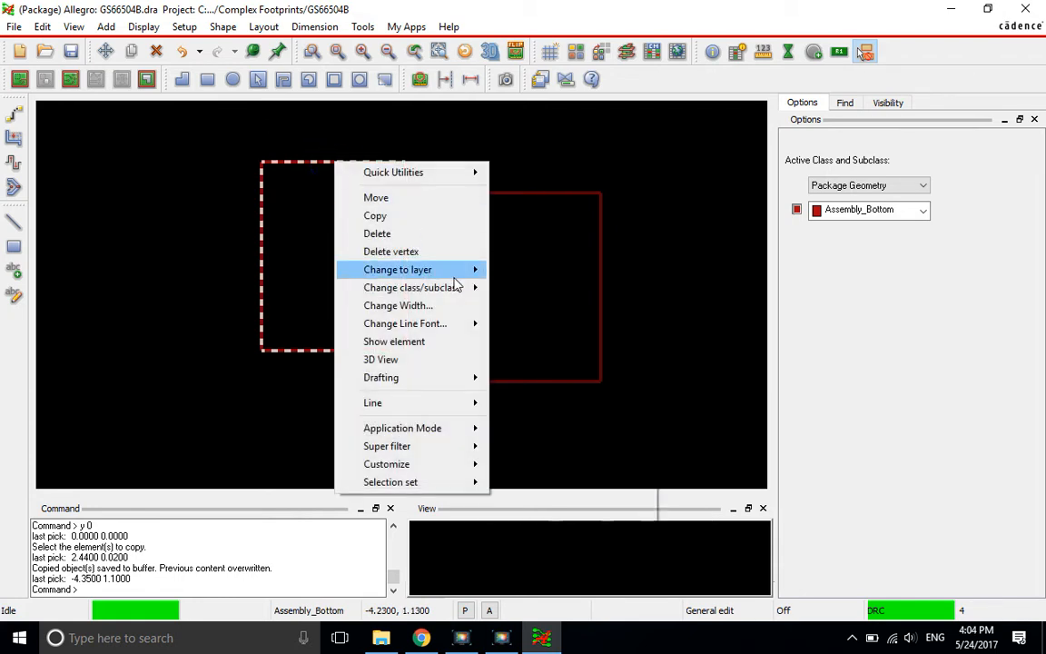
{"action": "mouse_move", "coordinate": [454, 277]}
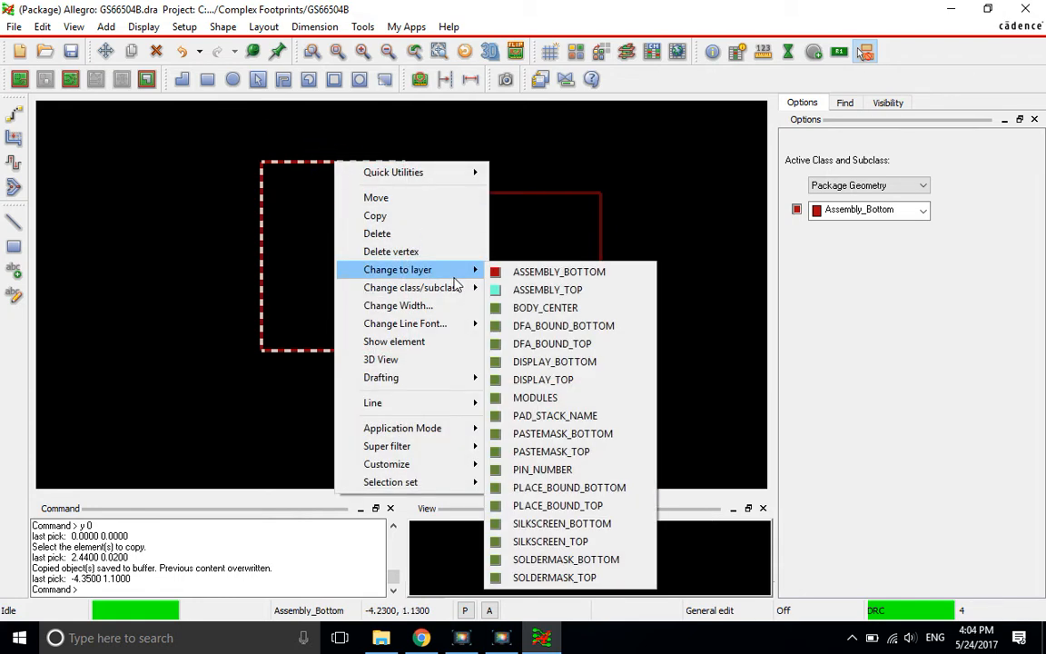
{"action": "left_click", "coordinate": [536, 290]}
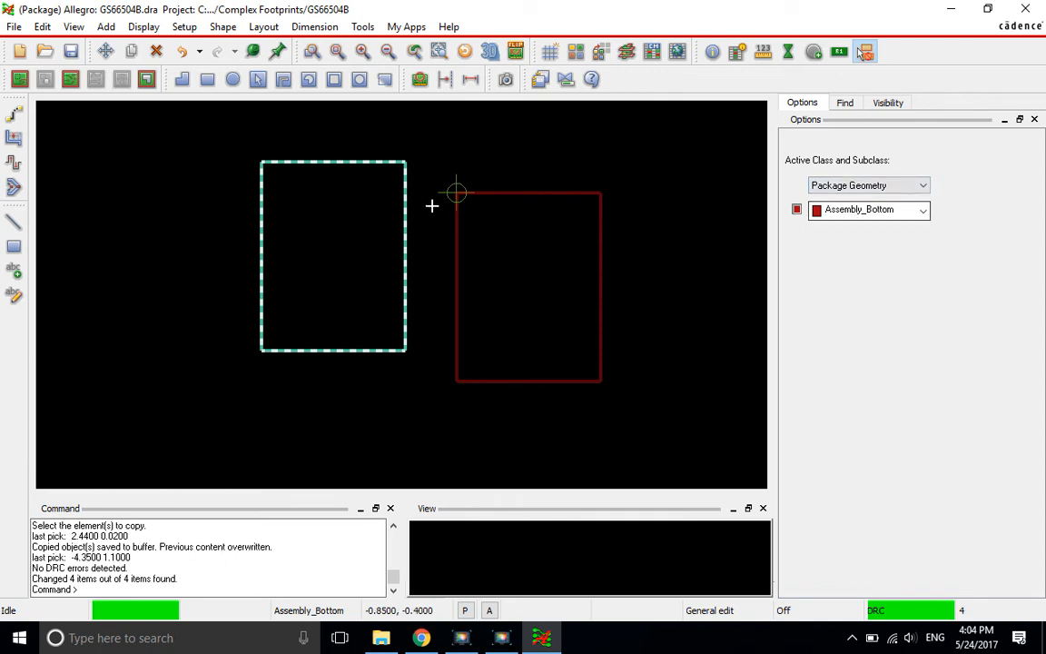
{"action": "right_click", "coordinate": [254, 134]}
{"action": "left_click", "coordinate": [208, 136]}
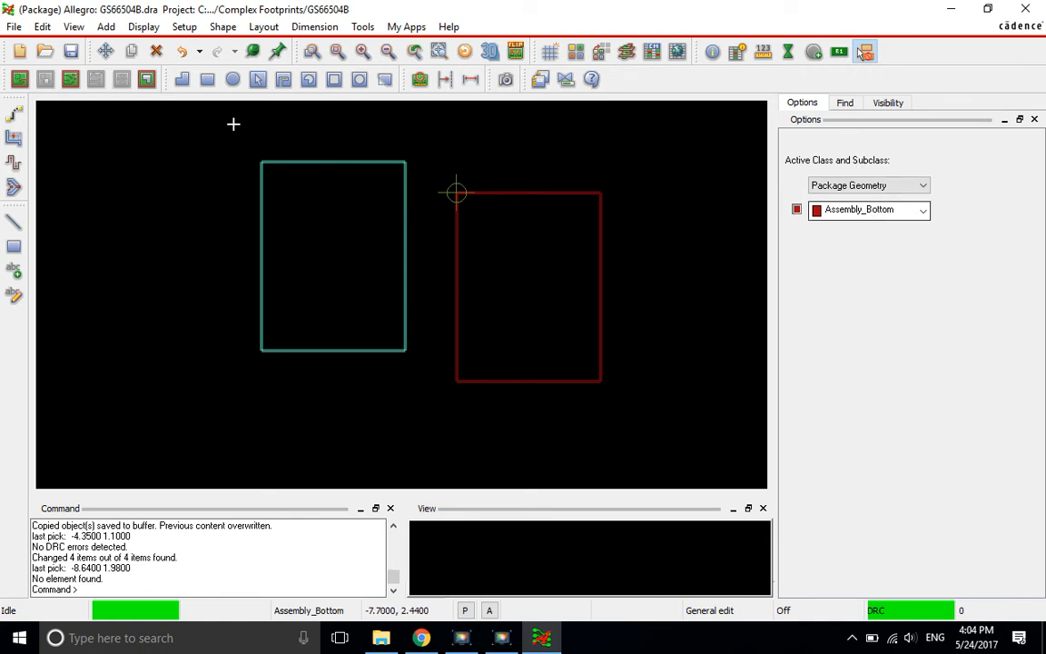
{"action": "left_click", "coordinate": [208, 136]}
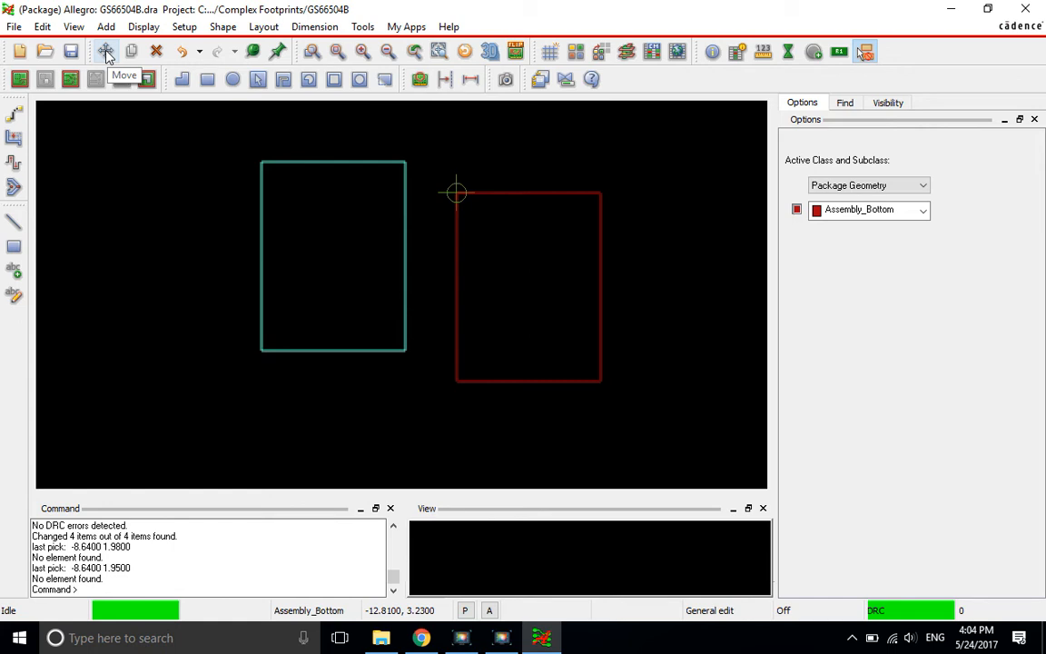
Move the whole Assembly_Top outline so that it is roughly centred on the drawing origin.
{"action": "left_click", "coordinate": [43, 26]}
{"action": "left_click", "coordinate": [70, 90]}
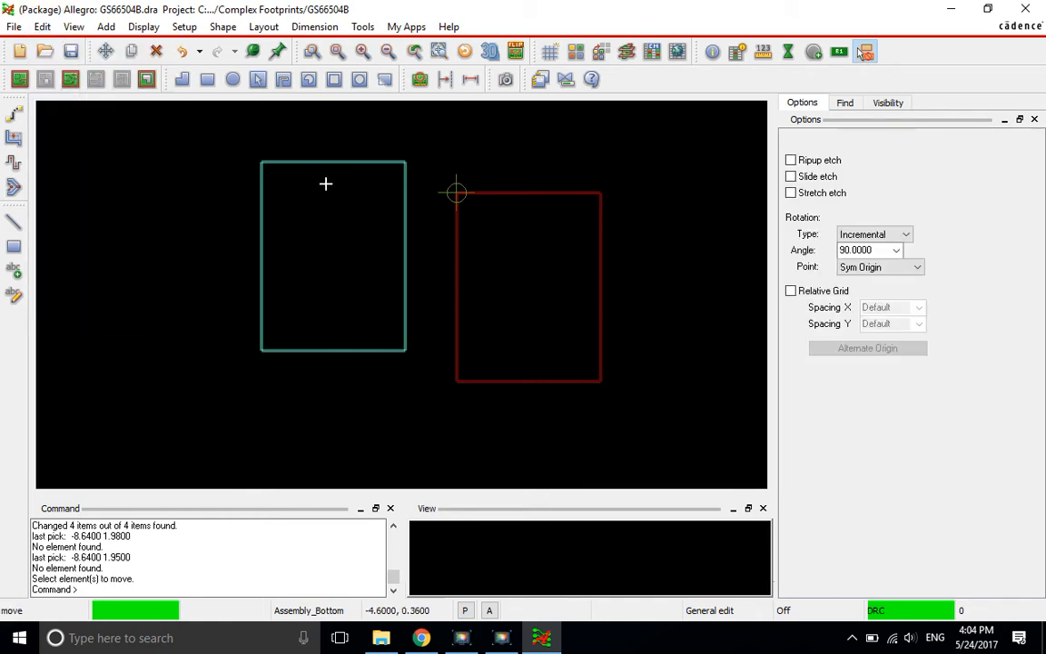
{"action": "scroll", "coordinate": [272, 161], "scroll_direction": "up", "scroll_amount": 2}
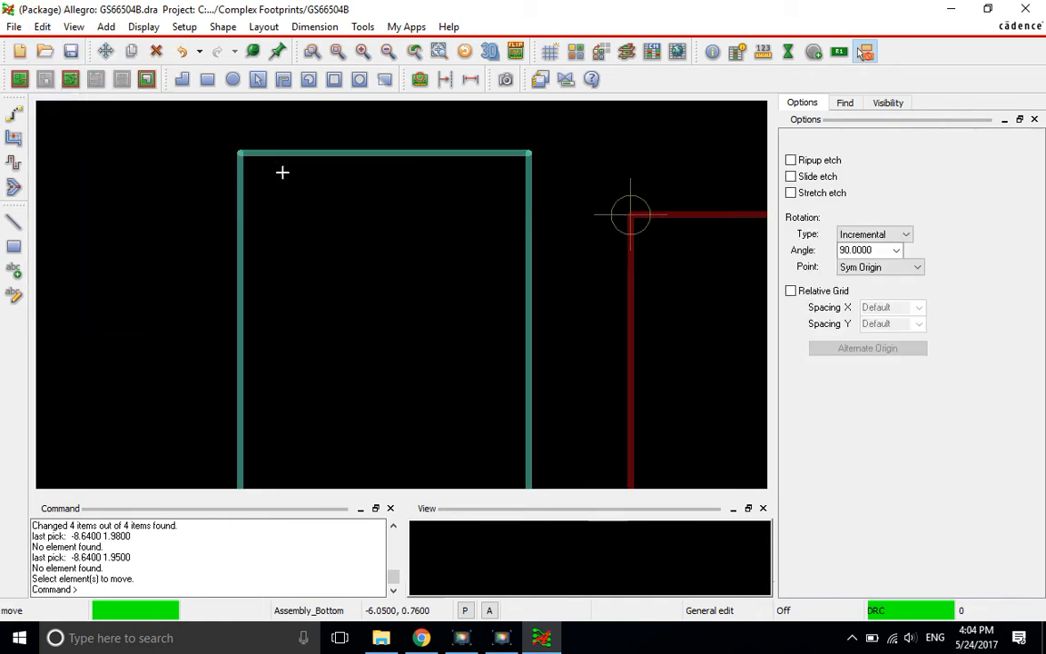
{"action": "scroll", "coordinate": [277, 137], "scroll_direction": "down", "scroll_amount": 1}
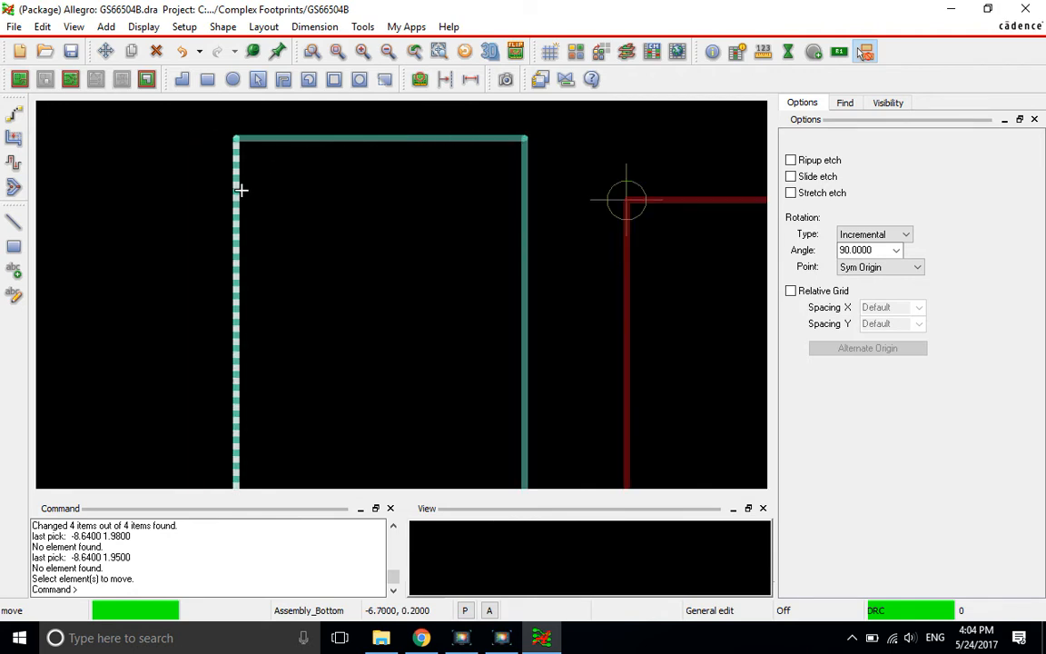
{"action": "scroll", "coordinate": [332, 253], "scroll_direction": "down", "scroll_amount": 1}
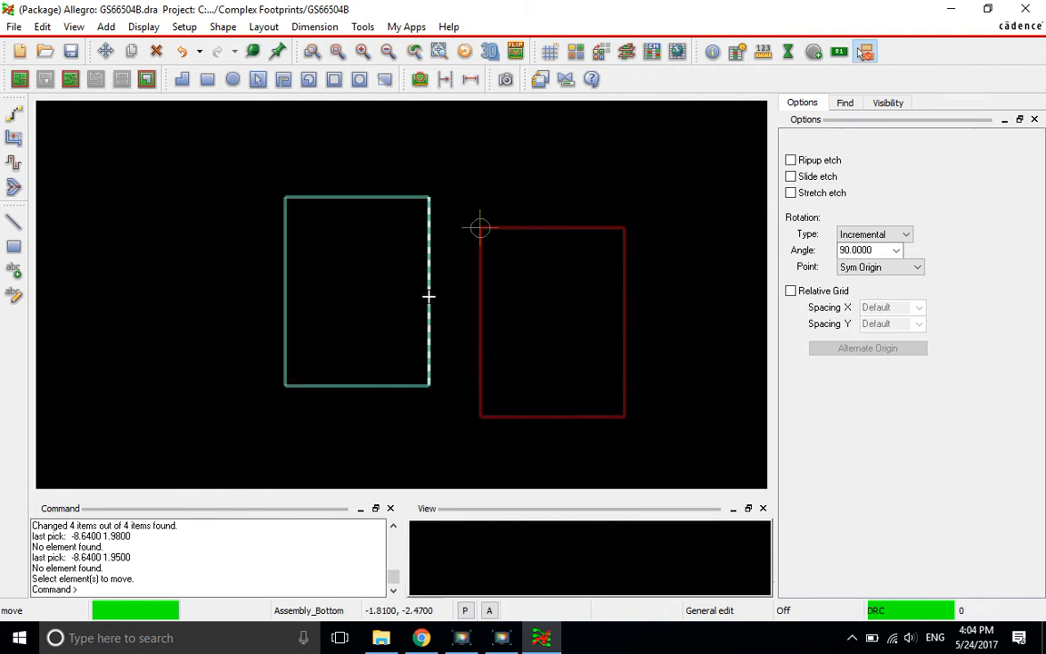
{"action": "left_click", "coordinate": [251, 141]}
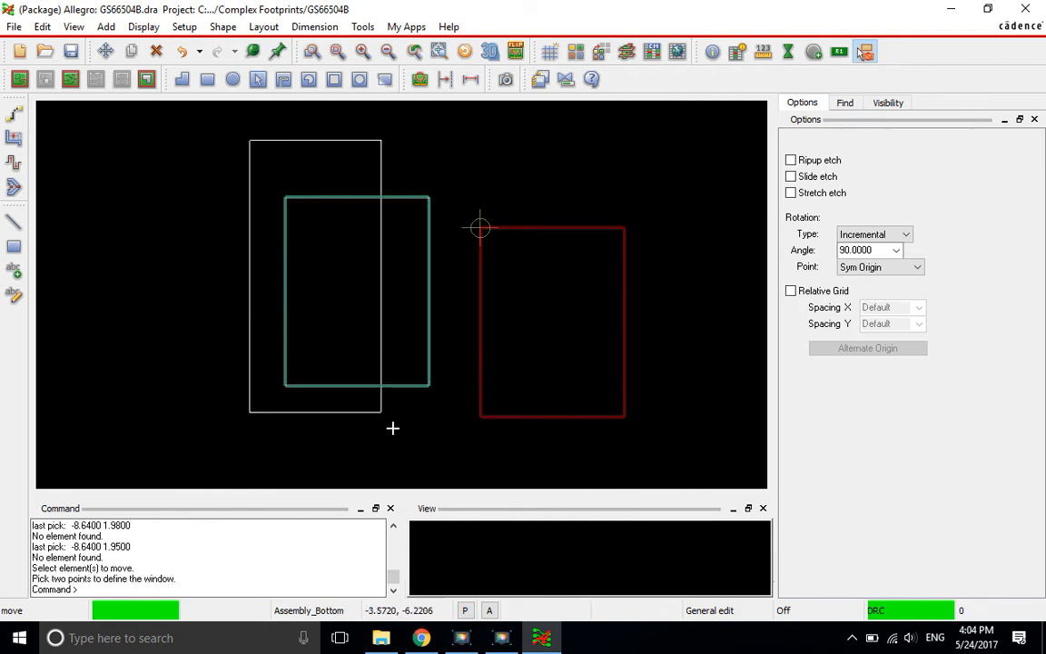
{"action": "left_click", "coordinate": [449, 446]}
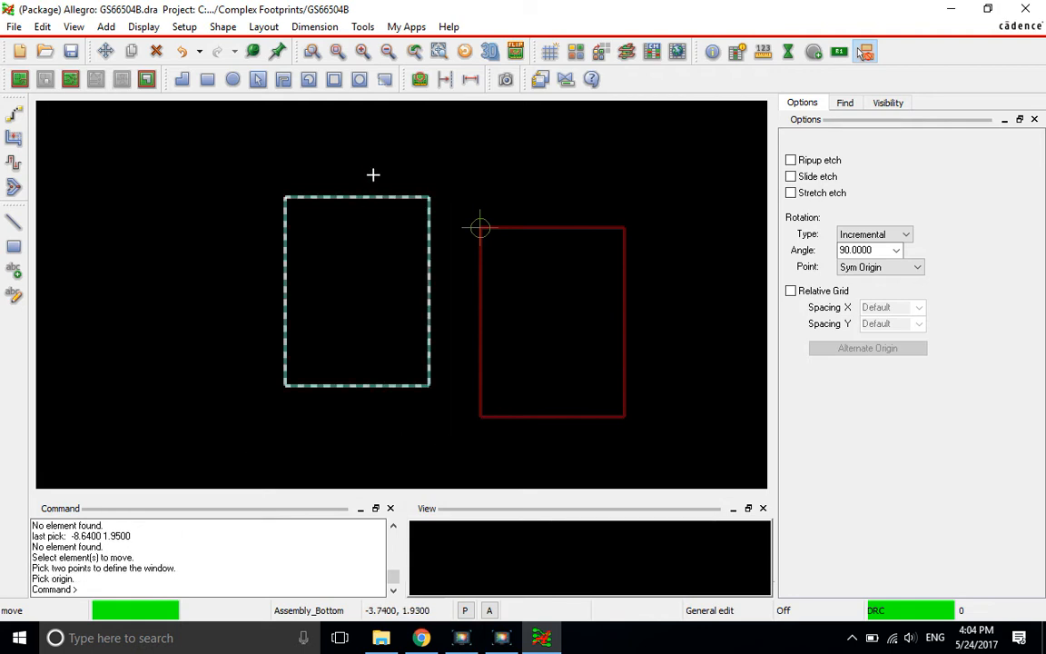
{"action": "left_click", "coordinate": [314, 196]}
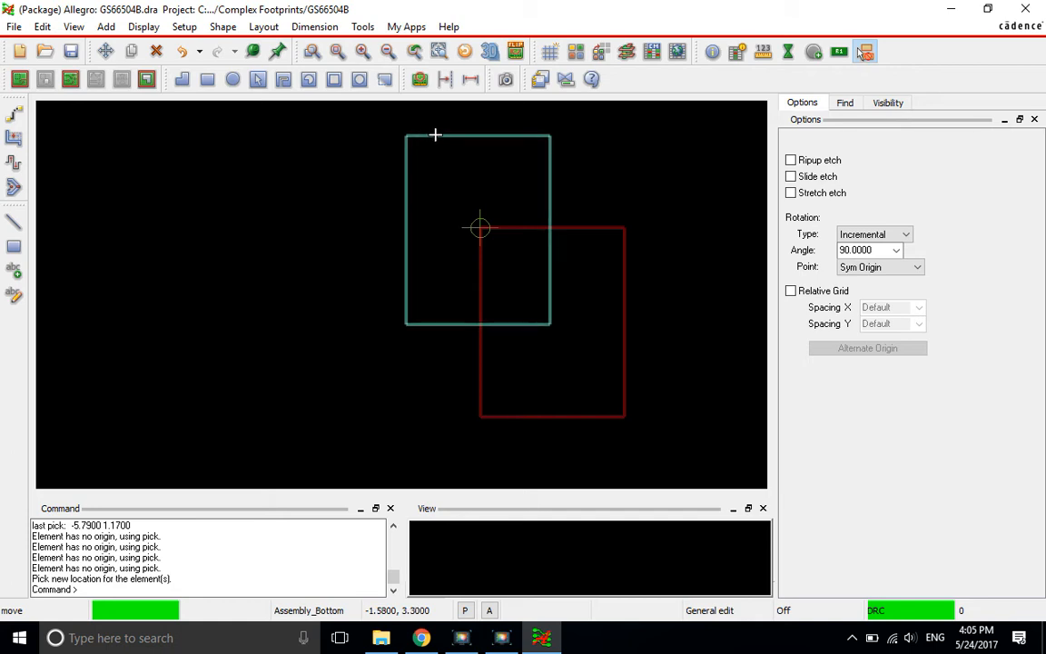
{"action": "left_click", "coordinate": [435, 135]}
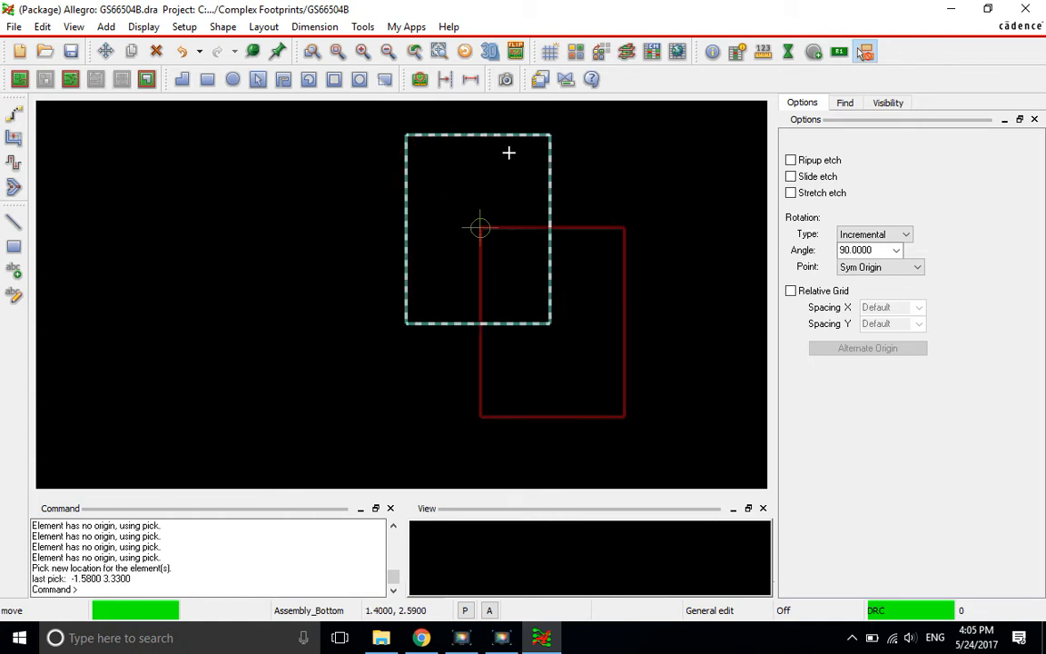
{"action": "left_click", "coordinate": [612, 170]}
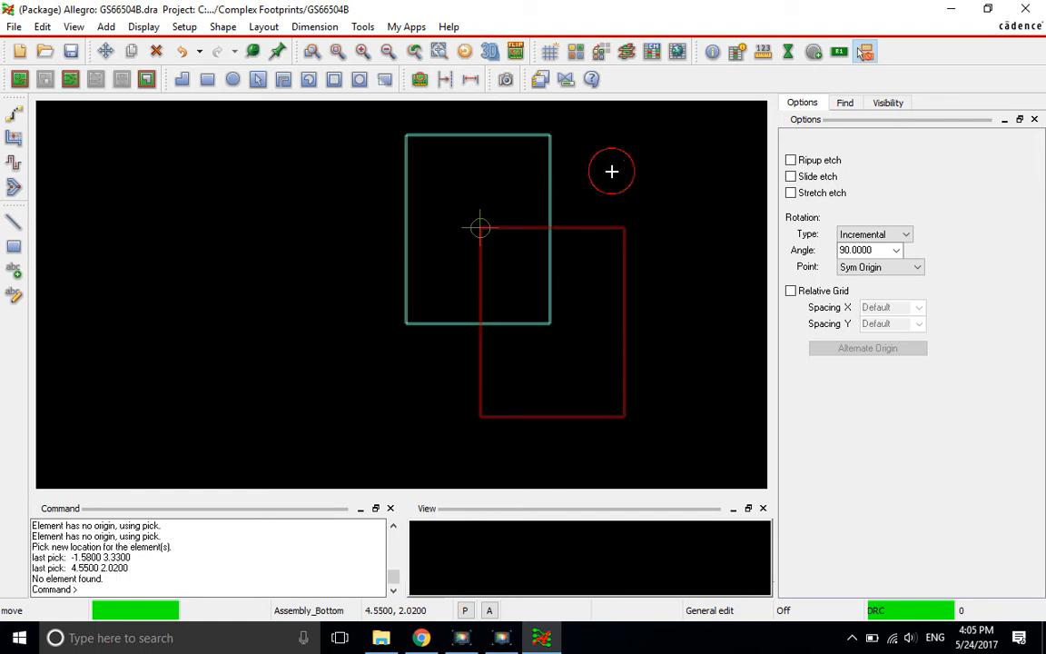
Move the Assembly_Bottom outline exactly onto the Assembly_Top outline around the origin and save the drawing.
{"action": "left_click", "coordinate": [598, 228]}
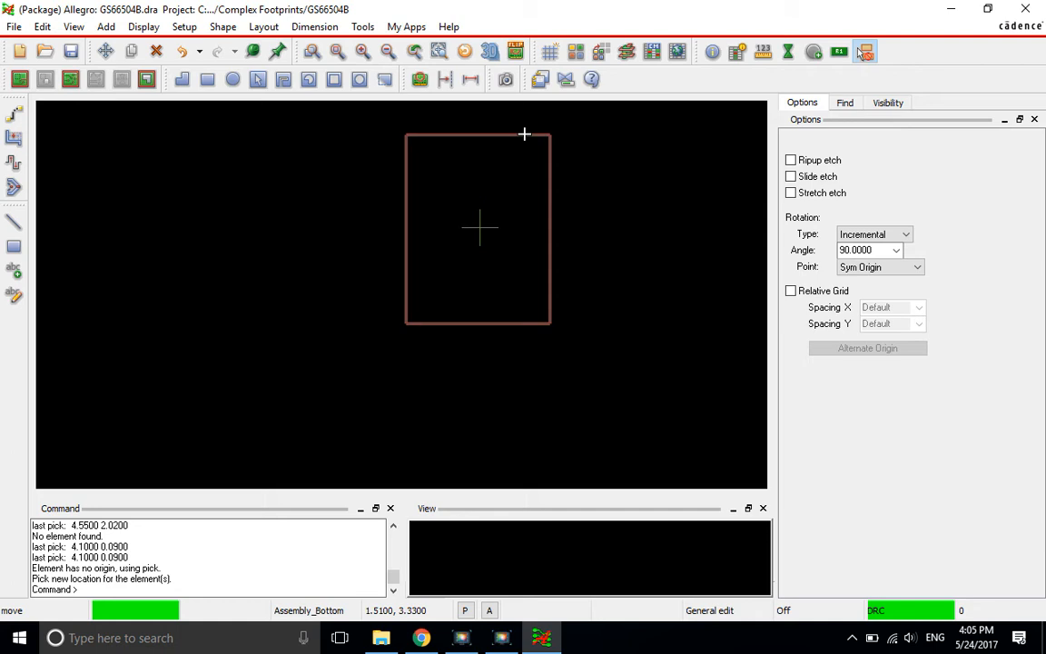
{"action": "left_click", "coordinate": [524, 134]}
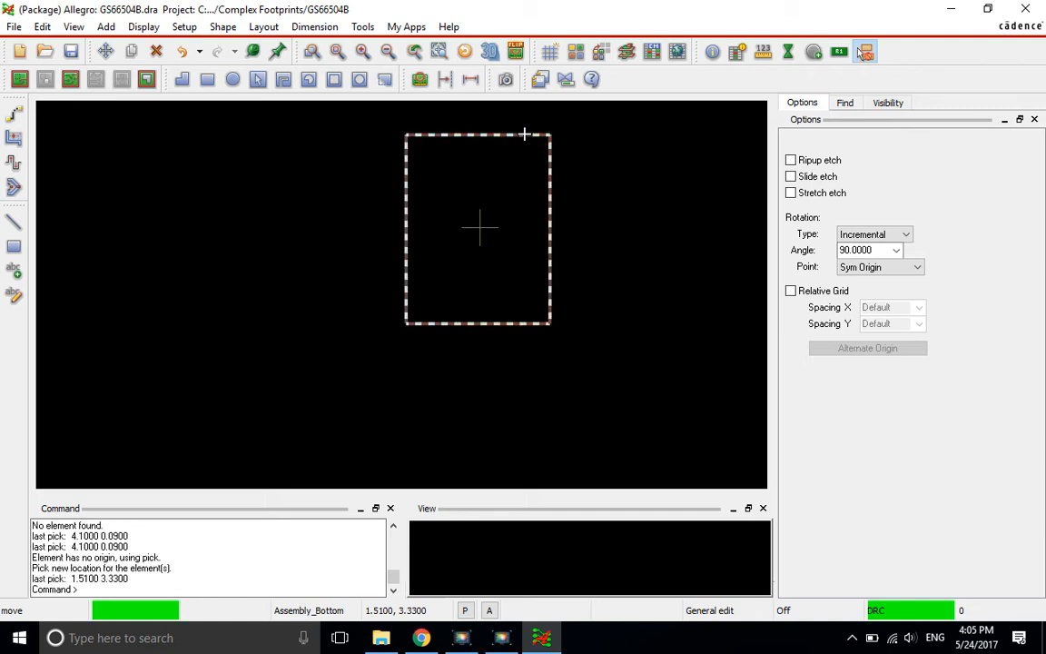
{"action": "right_click", "coordinate": [538, 123]}
{"action": "left_click", "coordinate": [561, 130]}
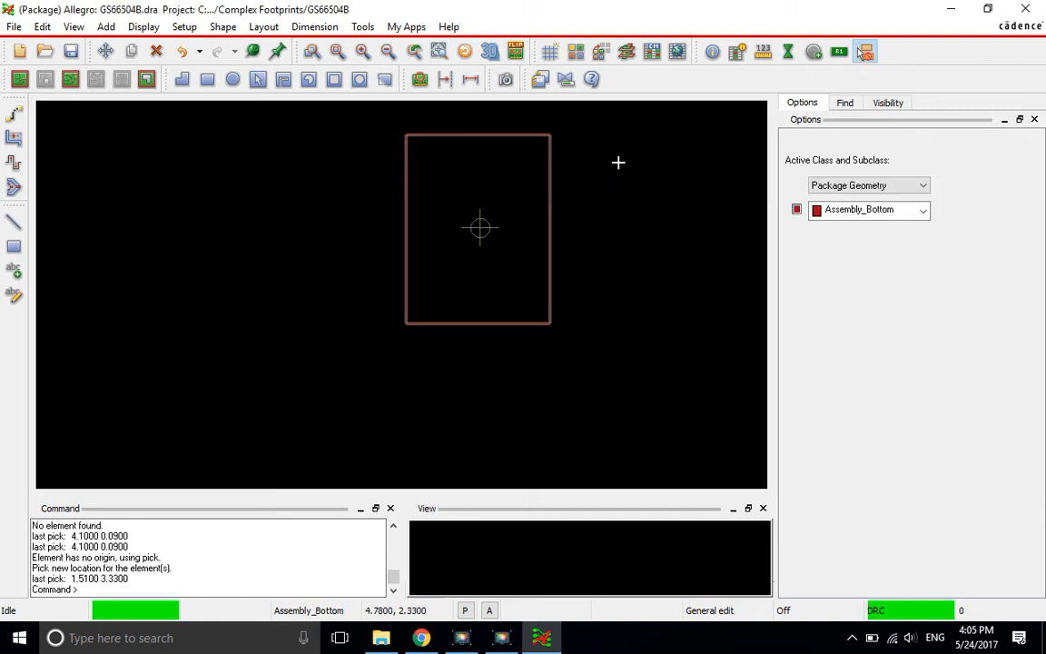
{"action": "left_click", "coordinate": [219, 184]}
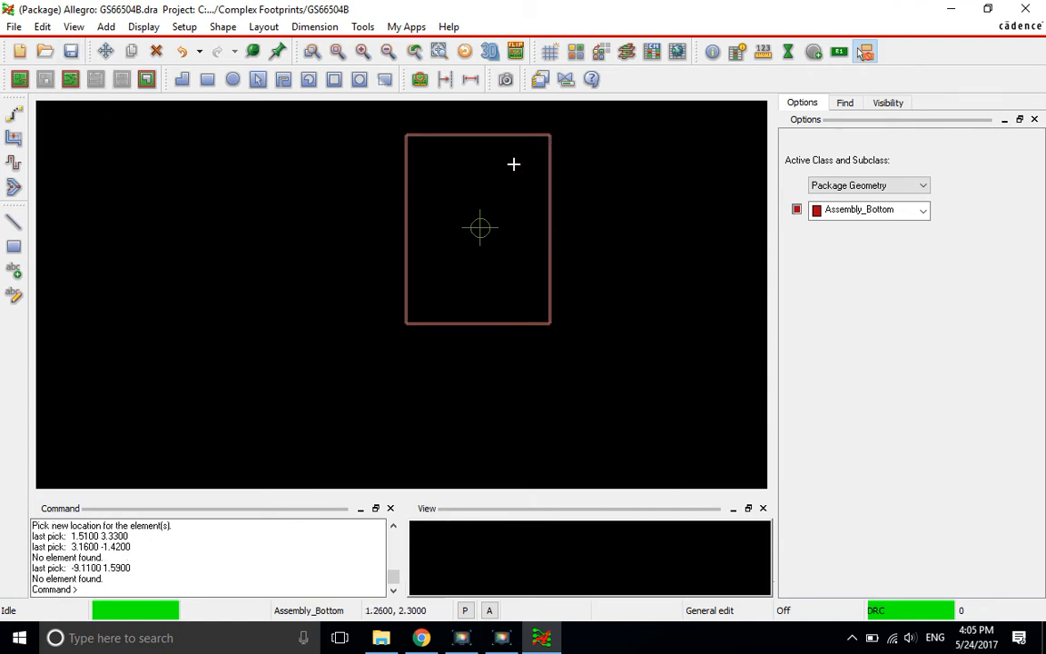
{"action": "left_click", "coordinate": [71, 51]}
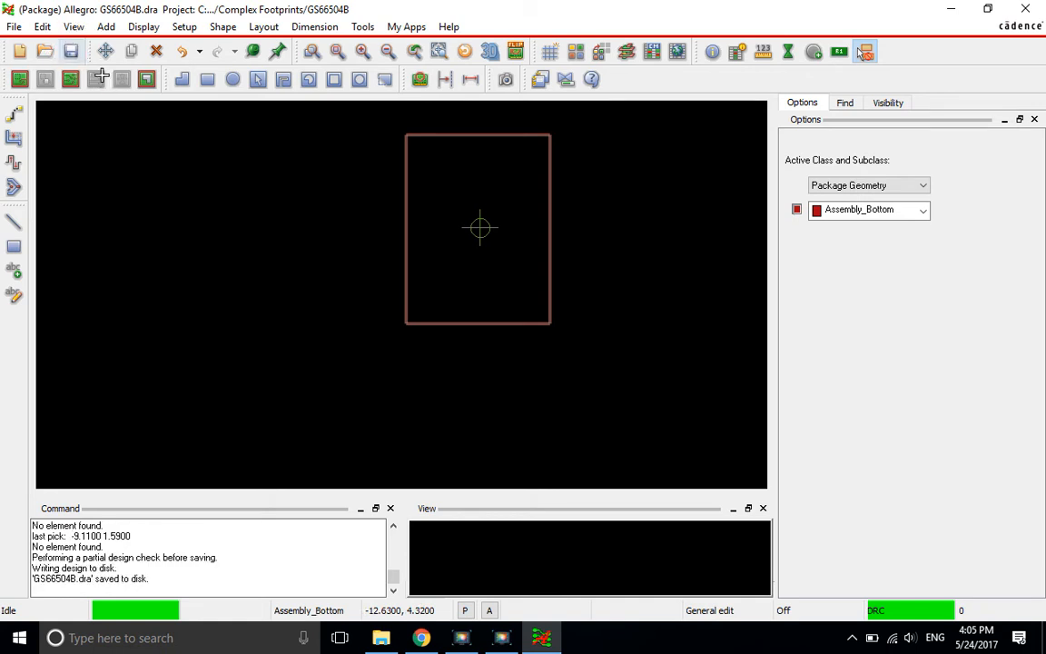
Read the symbol-creation log down to its error lines and close it.
{"action": "scroll", "coordinate": [586, 345], "scroll_direction": "down", "scroll_amount": 2}
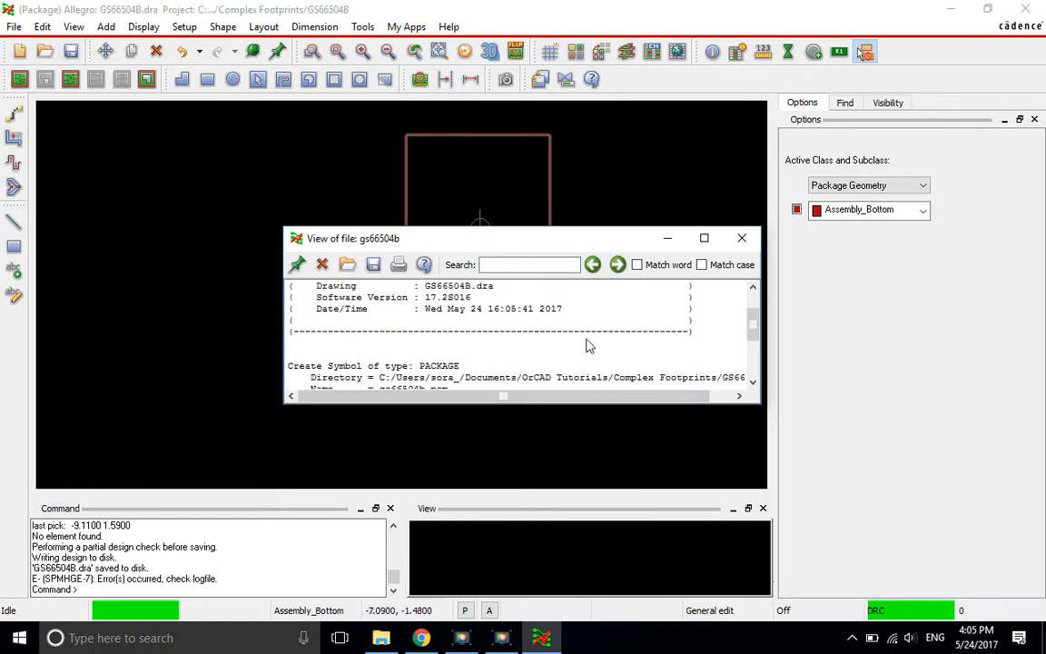
{"action": "scroll", "coordinate": [587, 345], "scroll_direction": "down", "scroll_amount": 3}
{"action": "scroll", "coordinate": [581, 338], "scroll_direction": "up", "scroll_amount": 2}
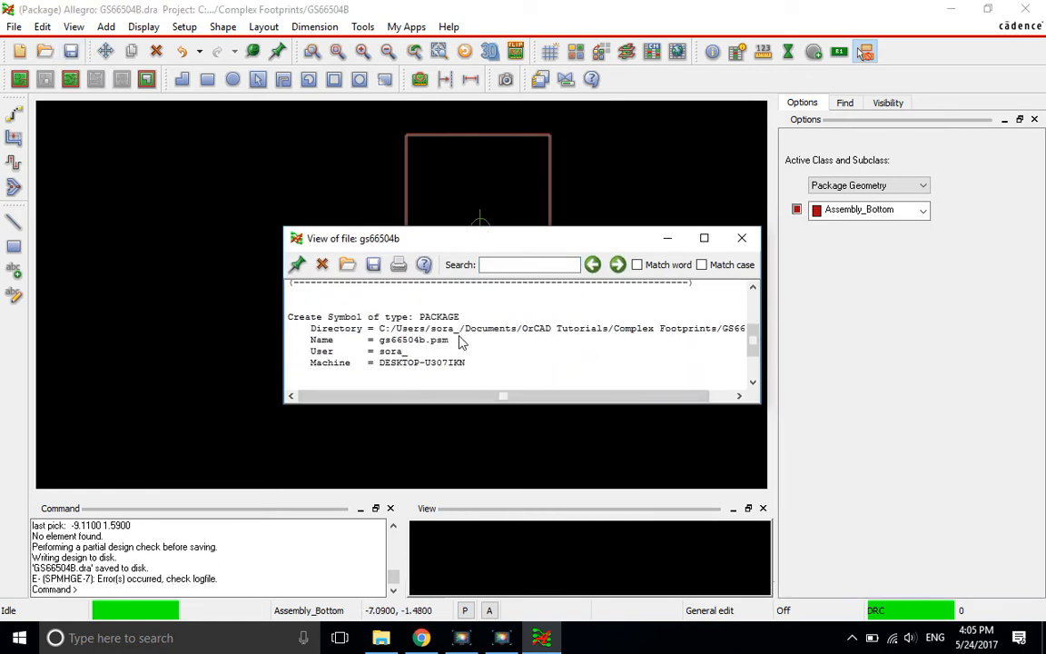
{"action": "scroll", "coordinate": [472, 346], "scroll_direction": "down", "scroll_amount": 2}
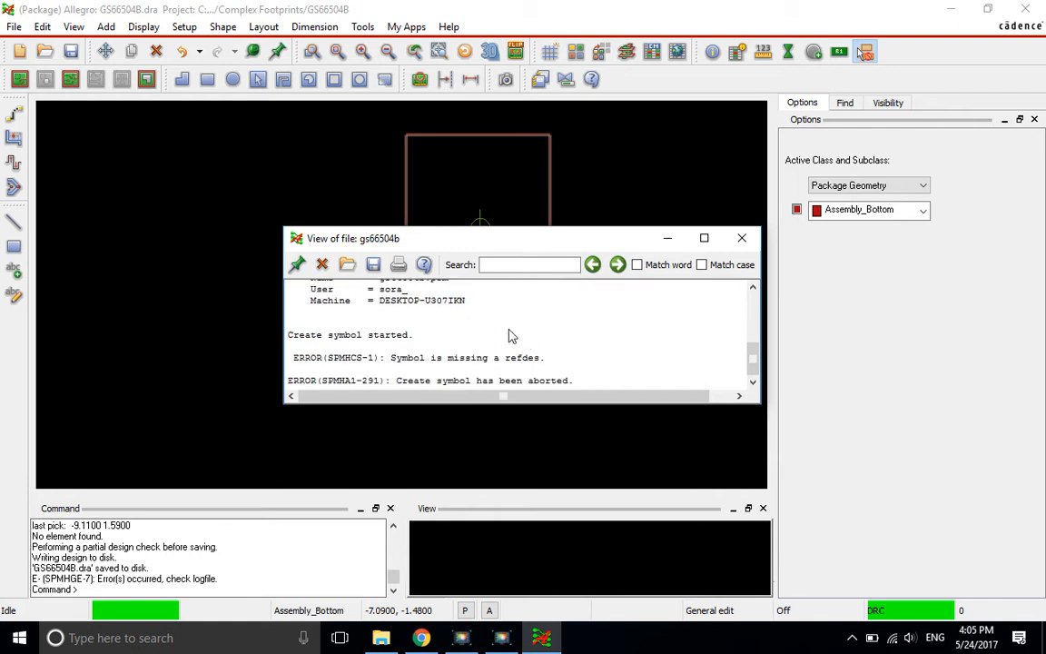
{"action": "left_click", "coordinate": [757, 238]}
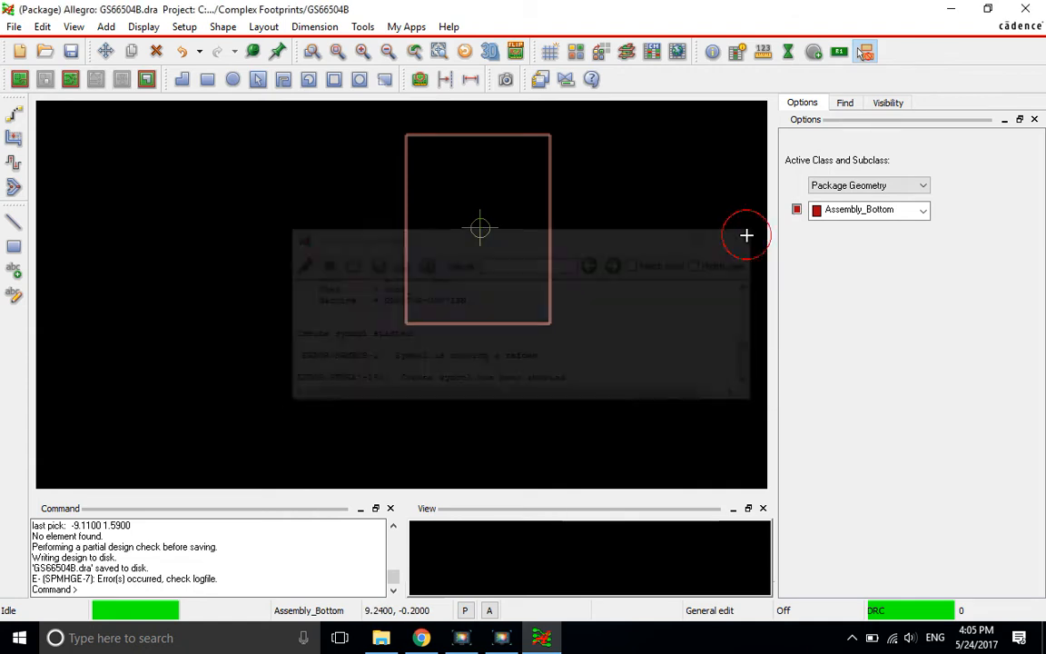
{"action": "left_click", "coordinate": [628, 138]}
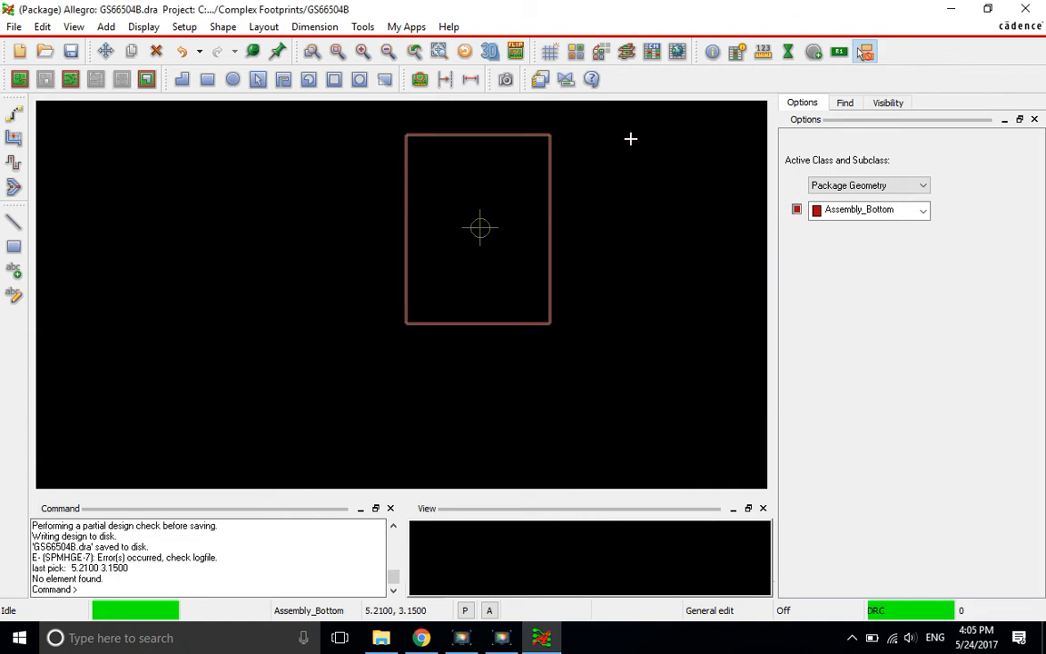
{"action": "left_click", "coordinate": [272, 157]}
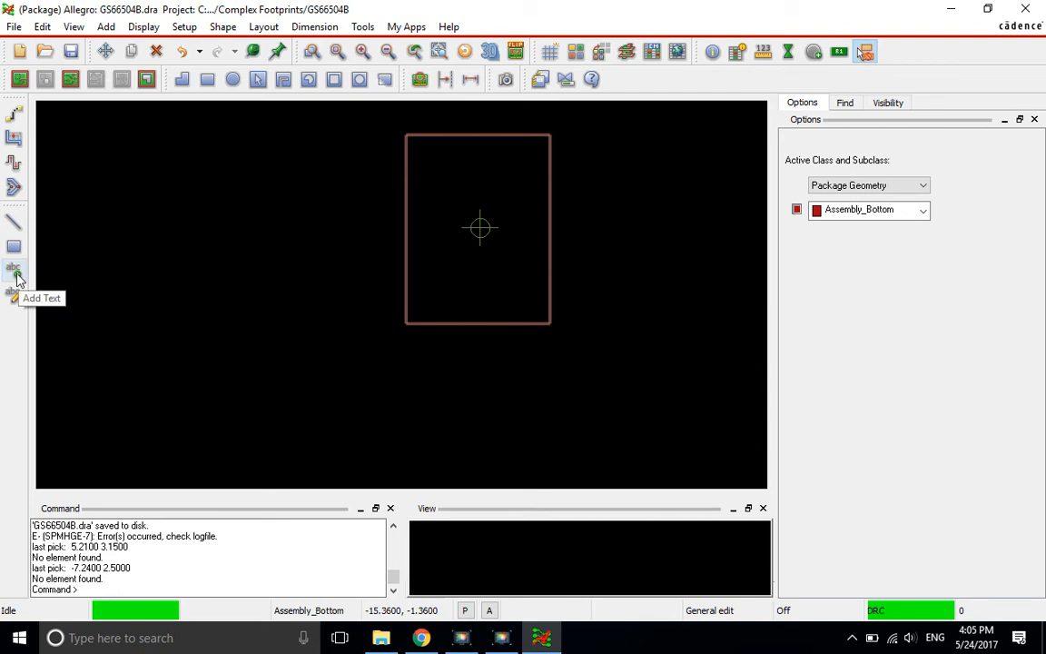
Set up new text on class Ref Des, subclass Assembly_Top, with text block 2.
{"action": "left_click", "coordinate": [106, 26]}
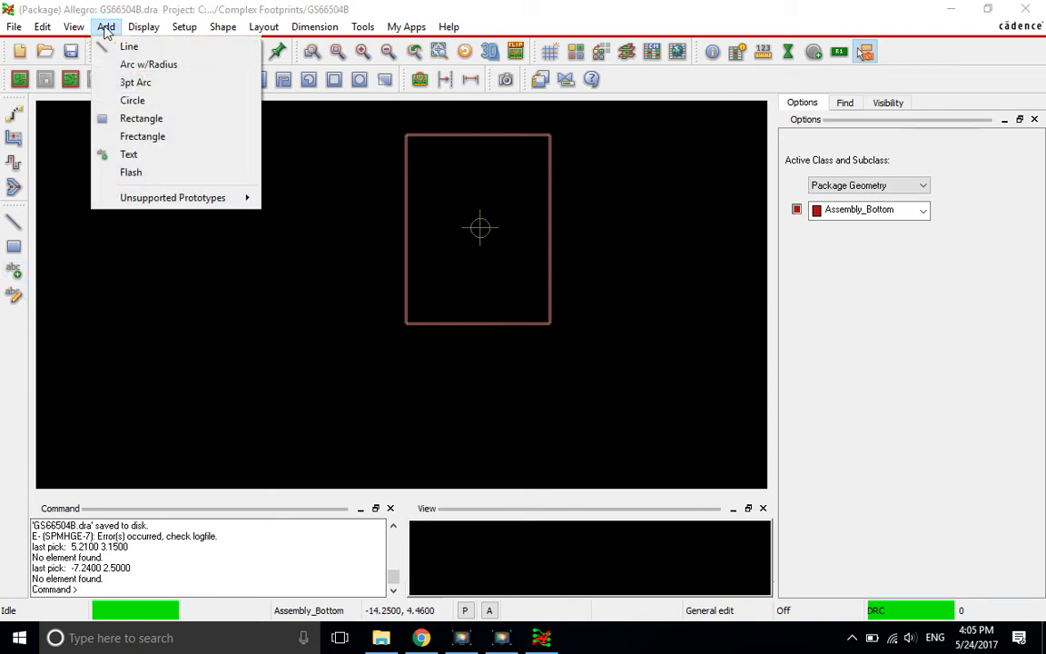
{"action": "left_click", "coordinate": [145, 155]}
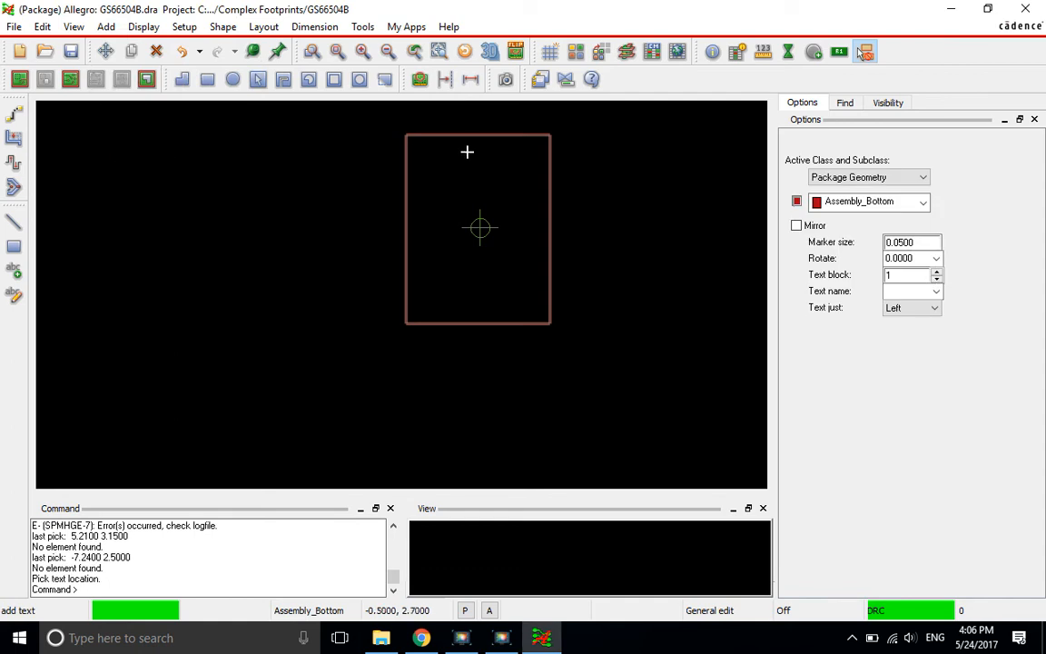
{"action": "left_click", "coordinate": [924, 180]}
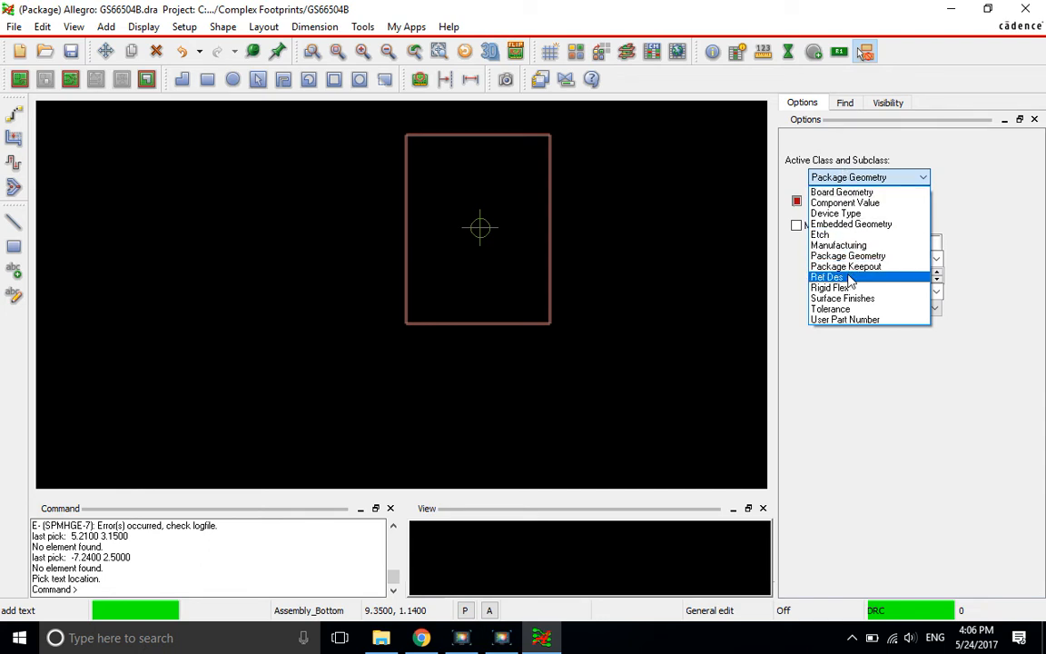
{"action": "left_click", "coordinate": [849, 278]}
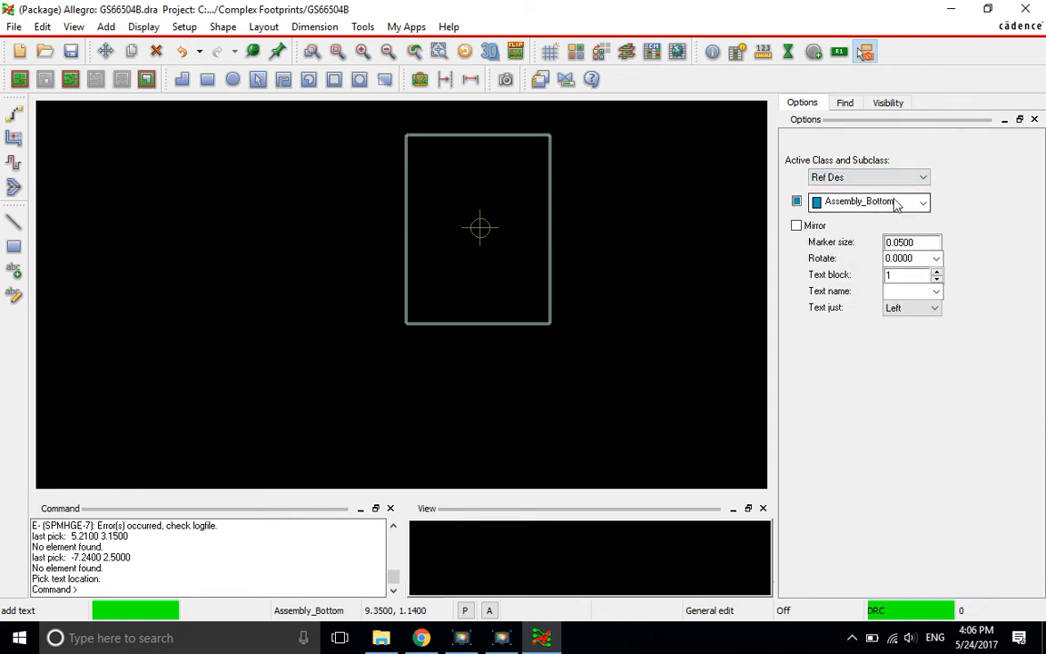
{"action": "left_click", "coordinate": [899, 201]}
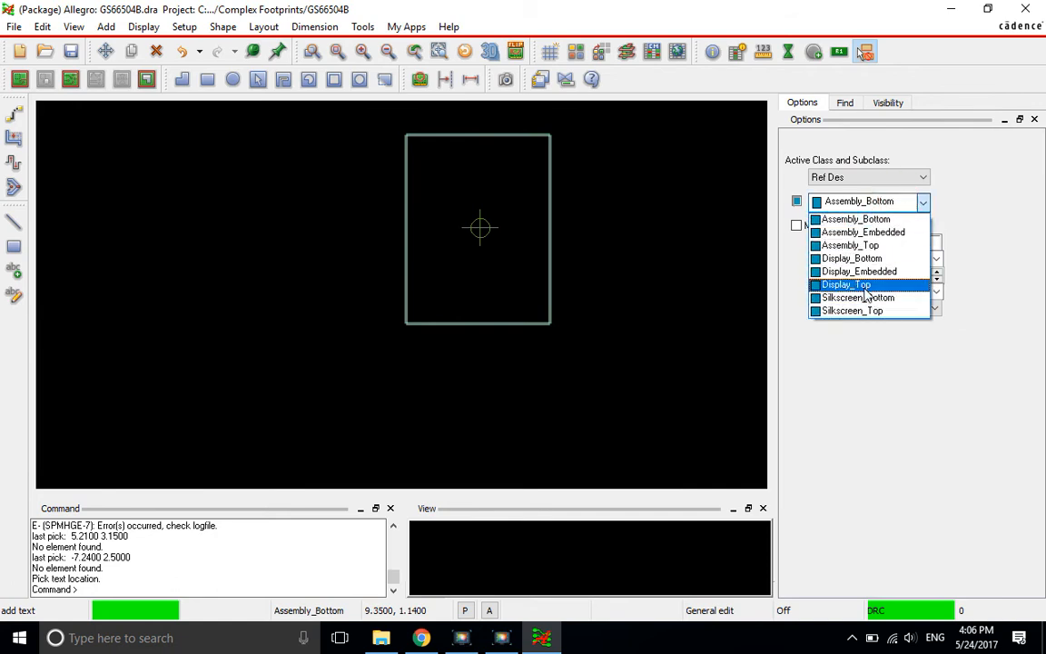
{"action": "left_click", "coordinate": [867, 247]}
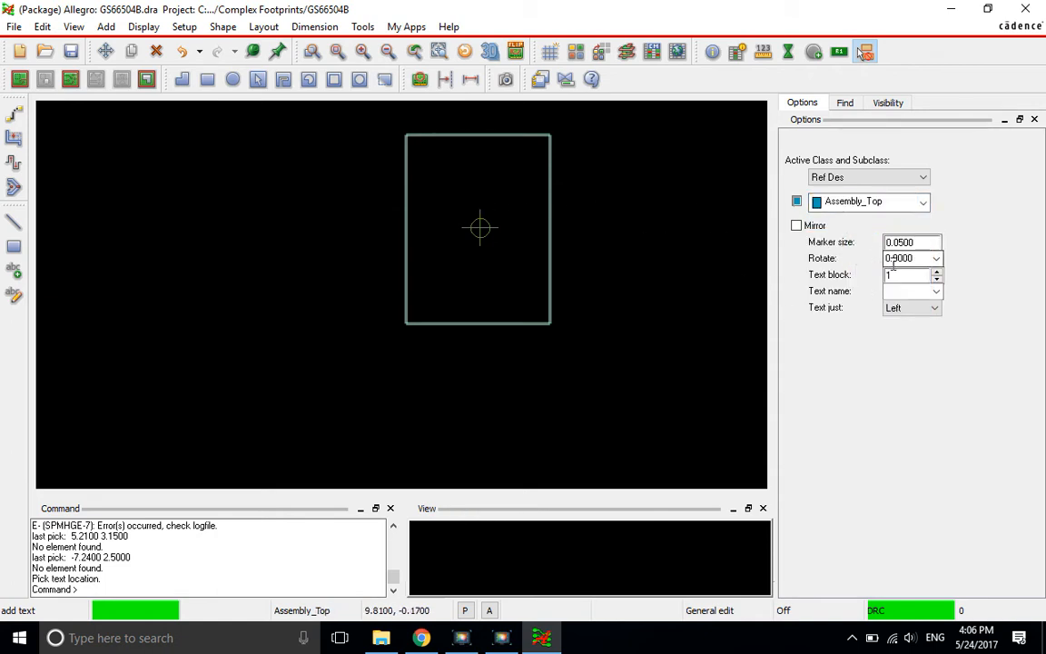
{"action": "left_click_drag", "start_coordinate": [899, 272], "coordinate": [857, 275]}
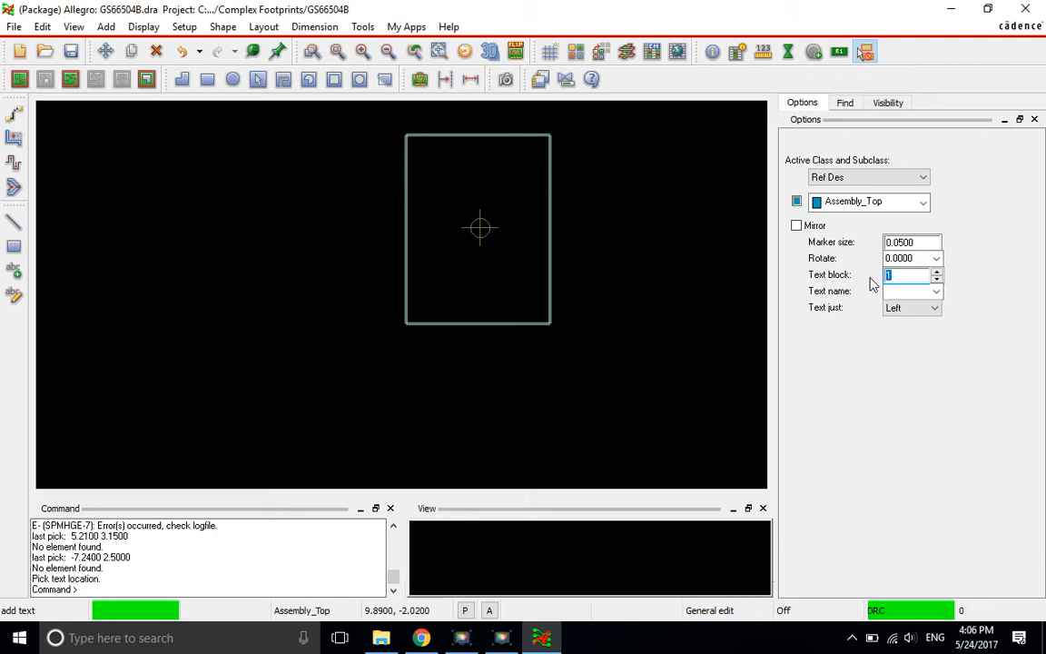
{"action": "type", "text": "2"}
{"action": "key", "text": "Tab"}
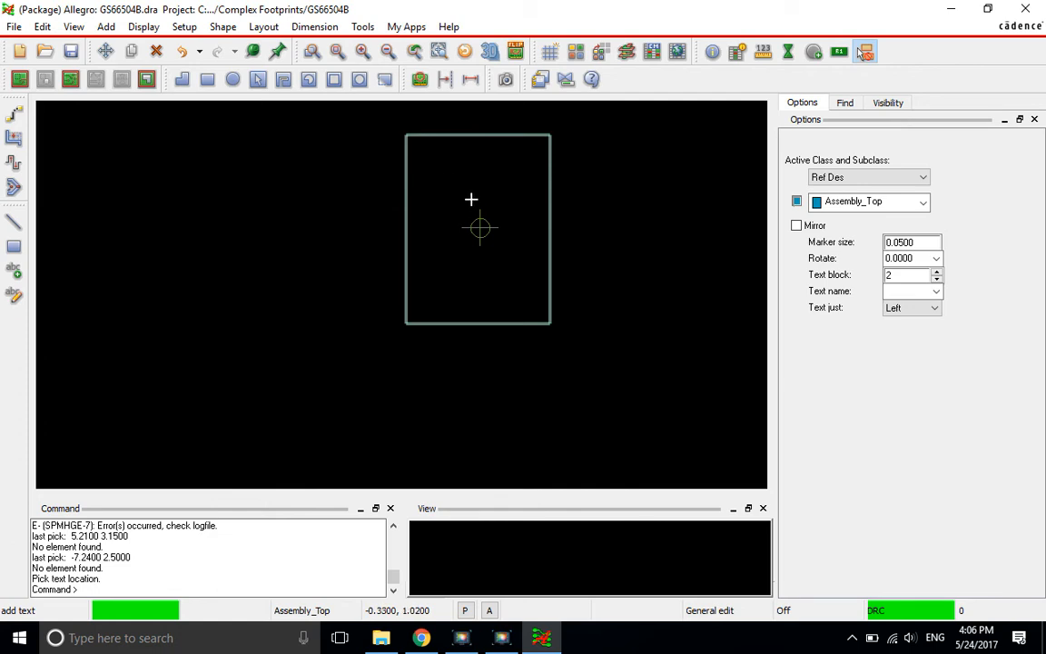
Place the text <REF> inside the upper part of the outline, starting at about (-1.87, 1.82).
{"action": "left_click", "coordinate": [427, 177]}
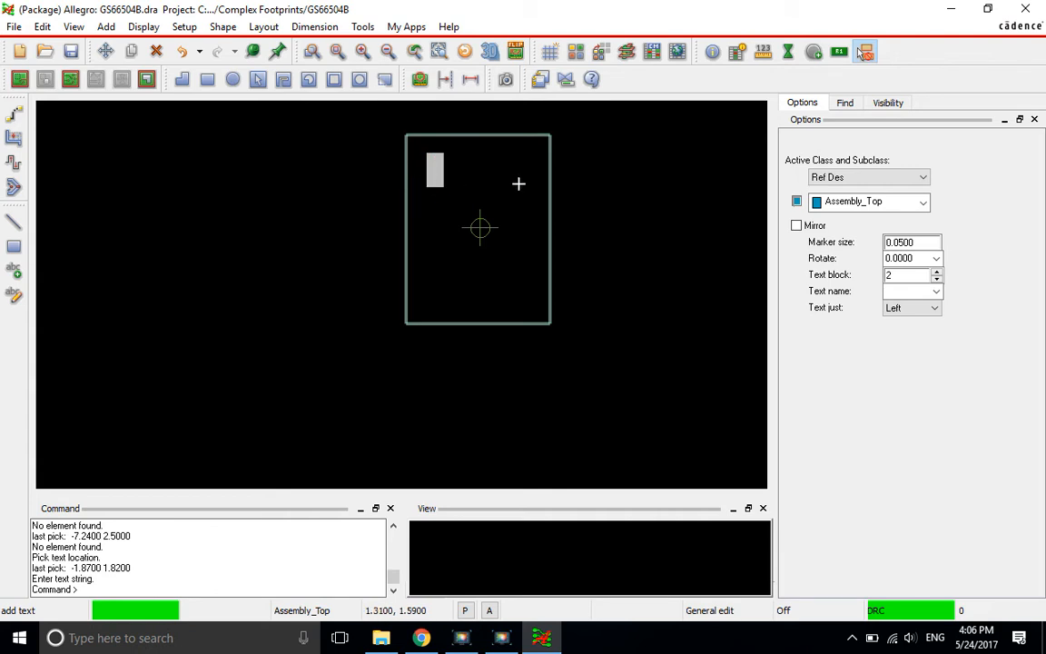
{"action": "type", "text": "<RE"}
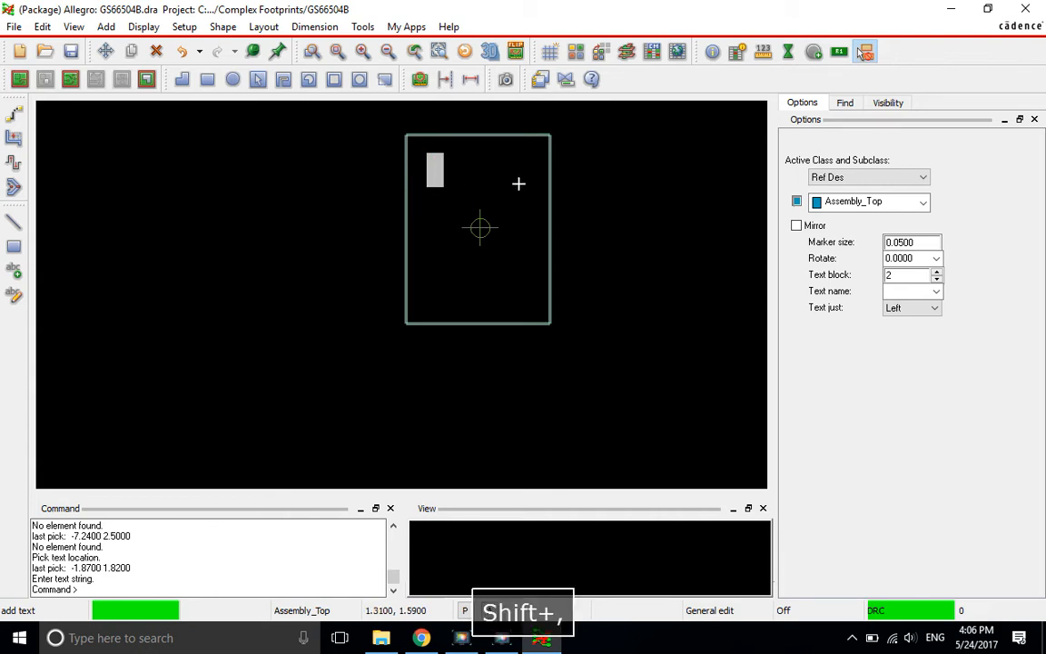
{"action": "type", "text": "F>"}
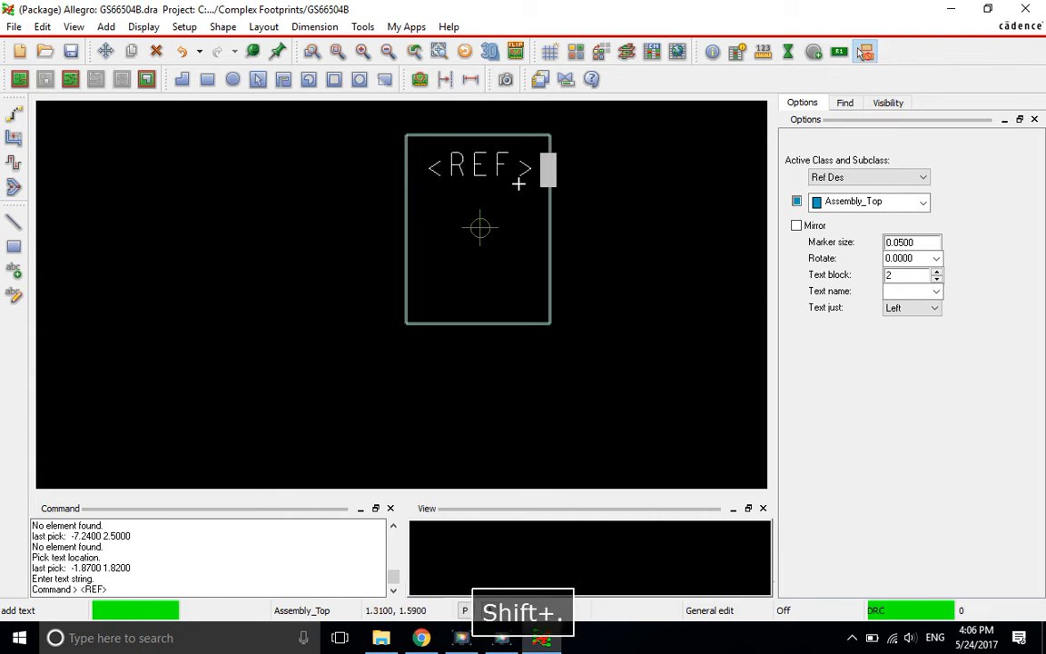
{"action": "key", "text": "Caps_Lock"}
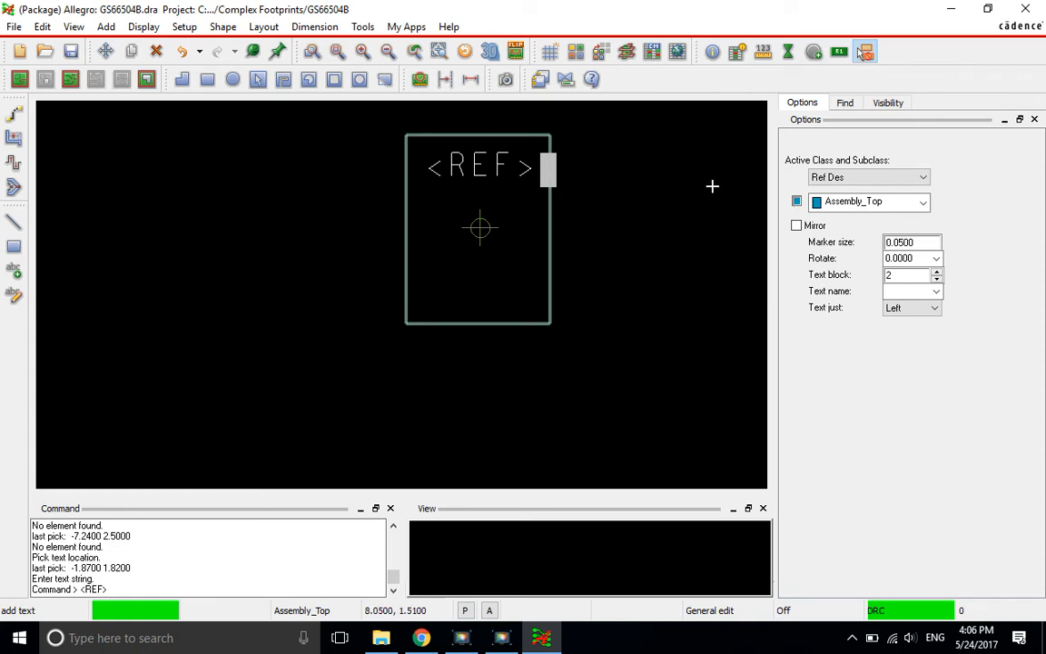
{"action": "right_click", "coordinate": [611, 164]}
{"action": "left_click", "coordinate": [650, 175]}
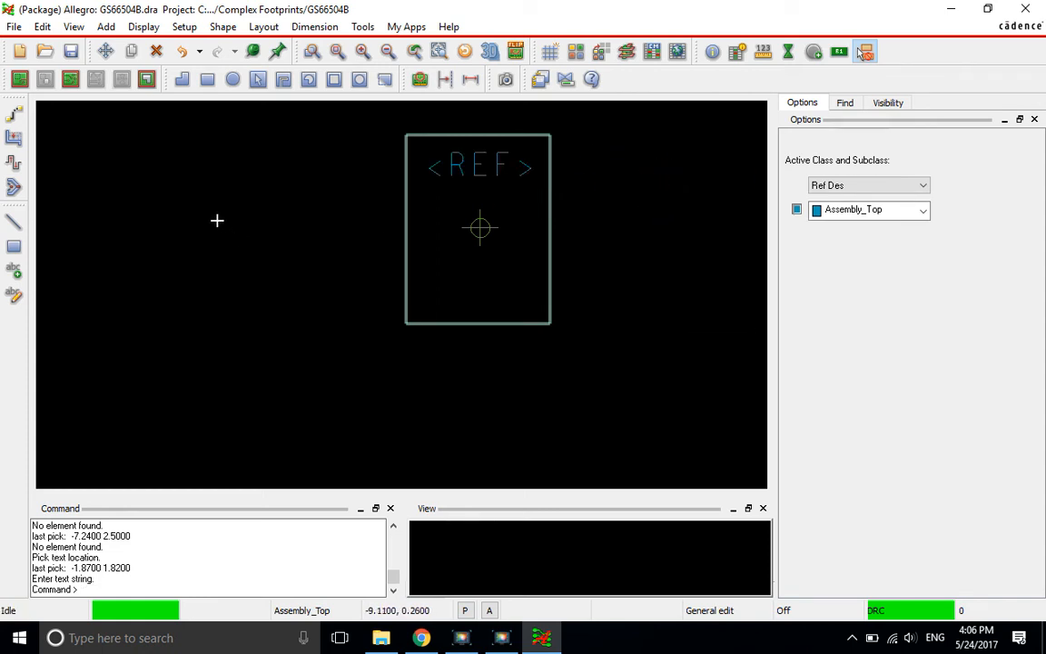
Add the text <REF> on Ref Des Silkscreen_Top at about (-1.98, 1.28), slightly below the Assembly_Top reference text.
{"action": "left_click", "coordinate": [16, 271]}
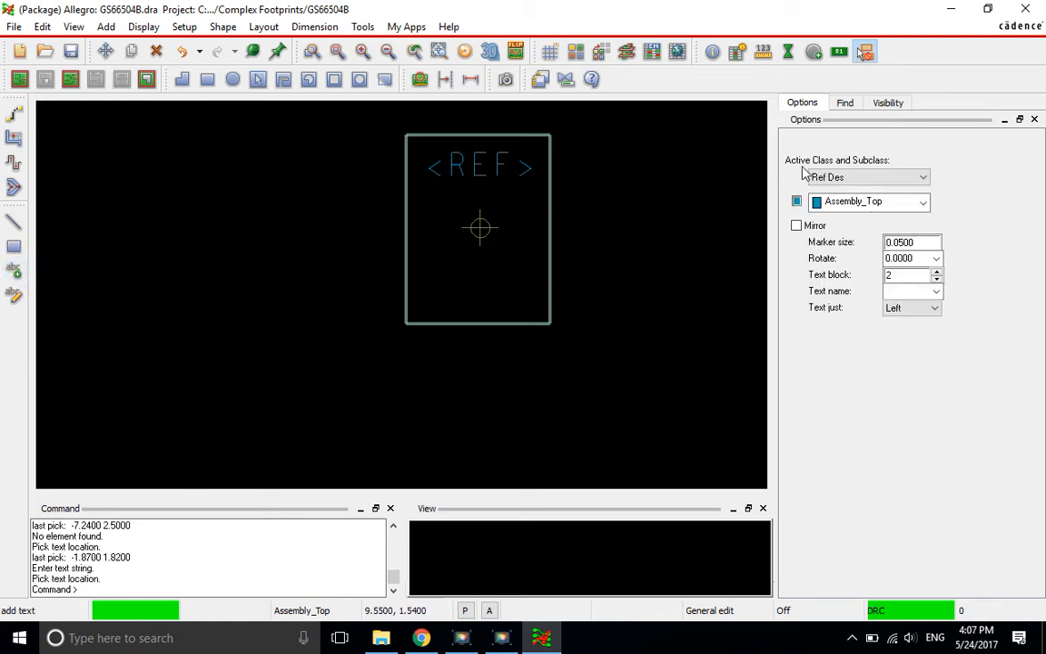
{"action": "left_click", "coordinate": [881, 202]}
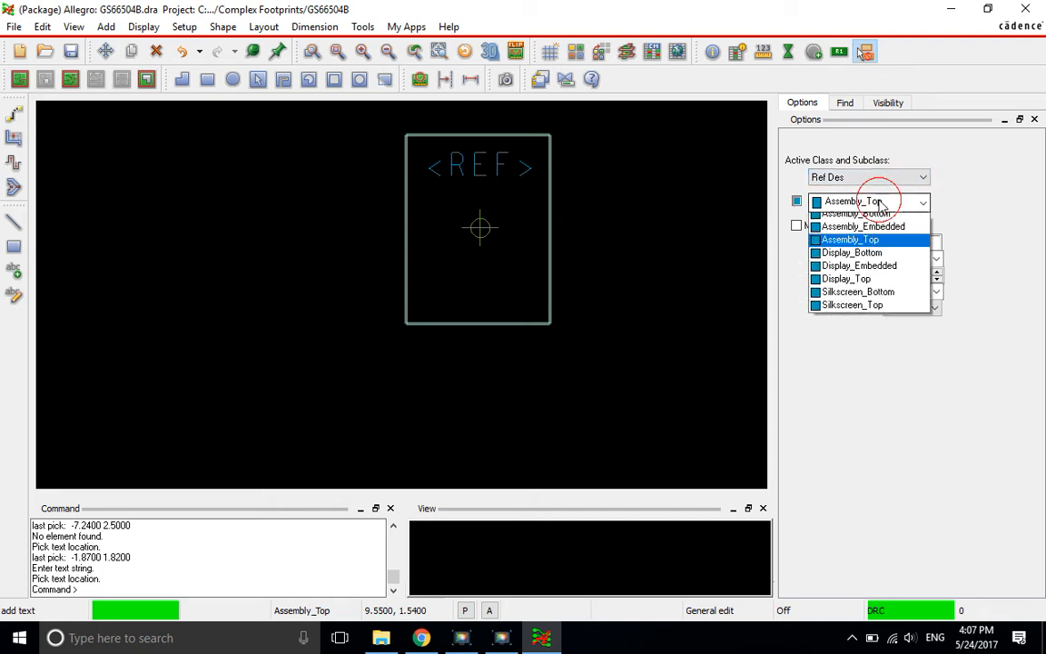
{"action": "left_click", "coordinate": [871, 311]}
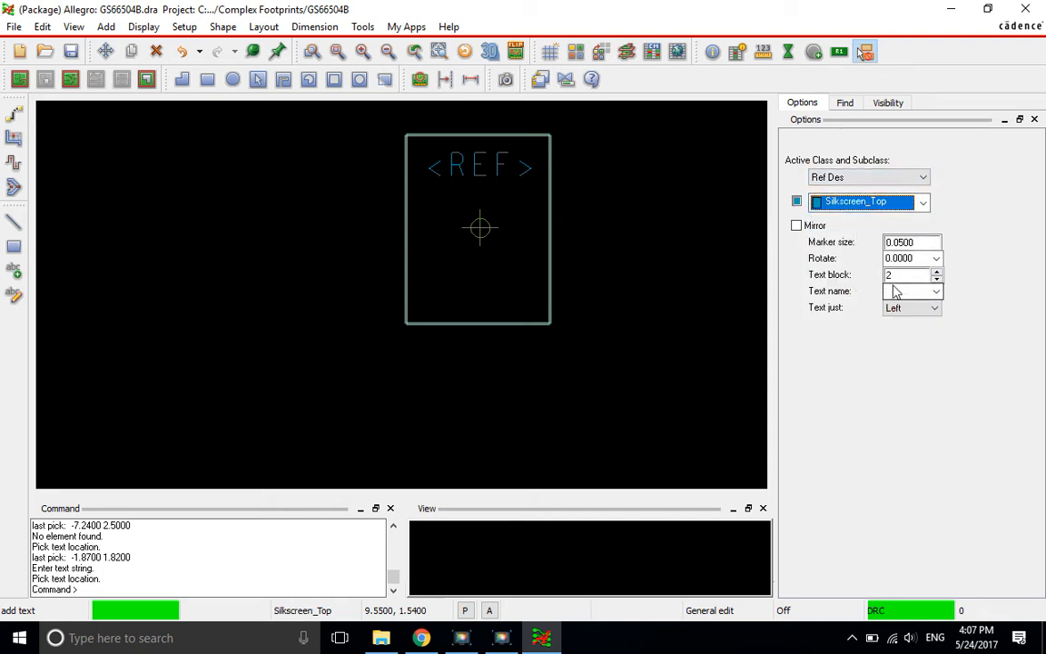
{"action": "left_click", "coordinate": [896, 274]}
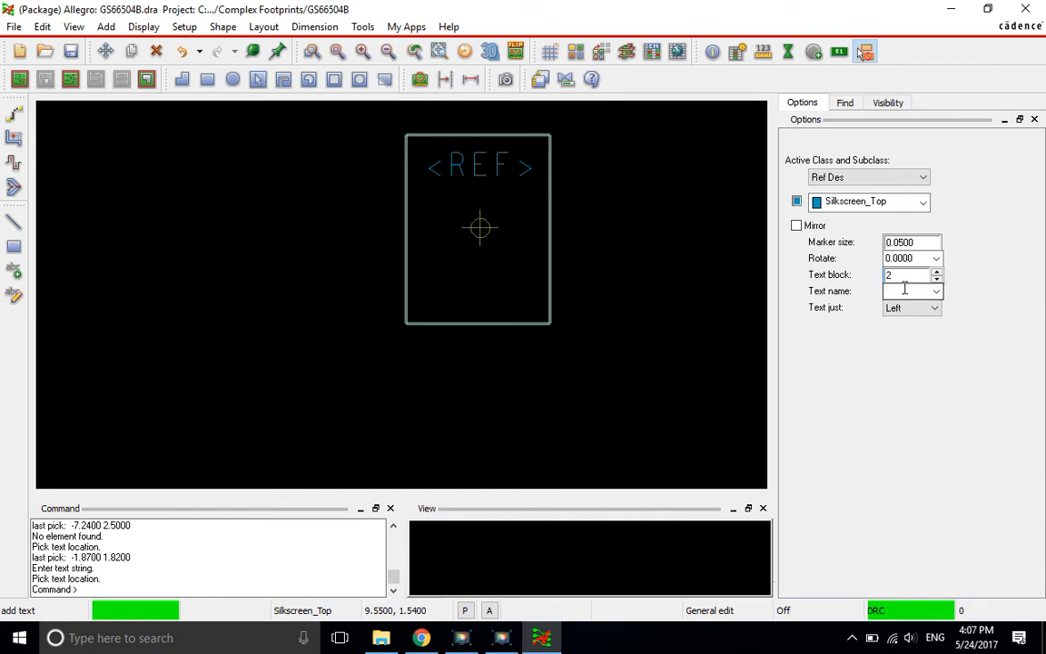
{"action": "left_click", "coordinate": [423, 193]}
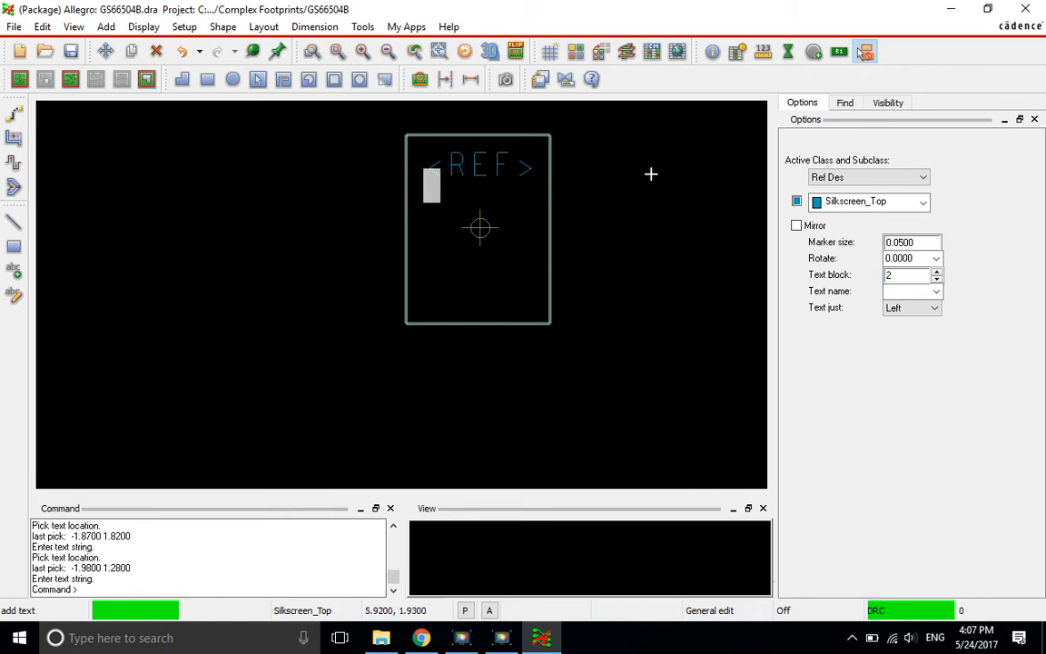
{"action": "type", "text": "<"}
{"action": "key", "text": "Caps_Lock"}
{"action": "type", "text": "REF>"}
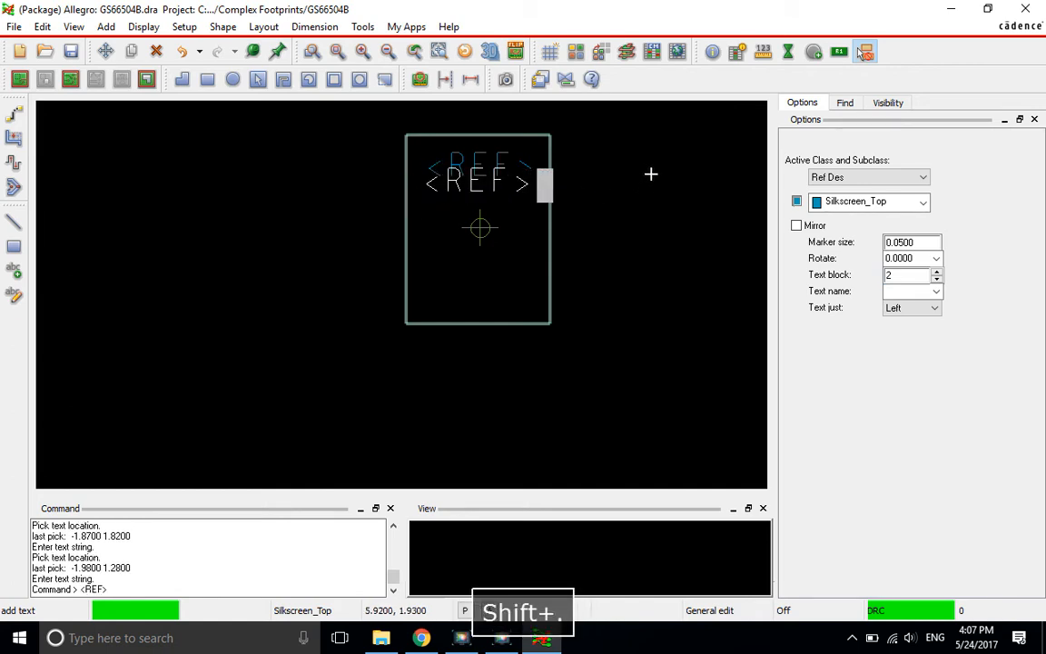
{"action": "right_click", "coordinate": [651, 173]}
{"action": "left_click", "coordinate": [672, 181]}
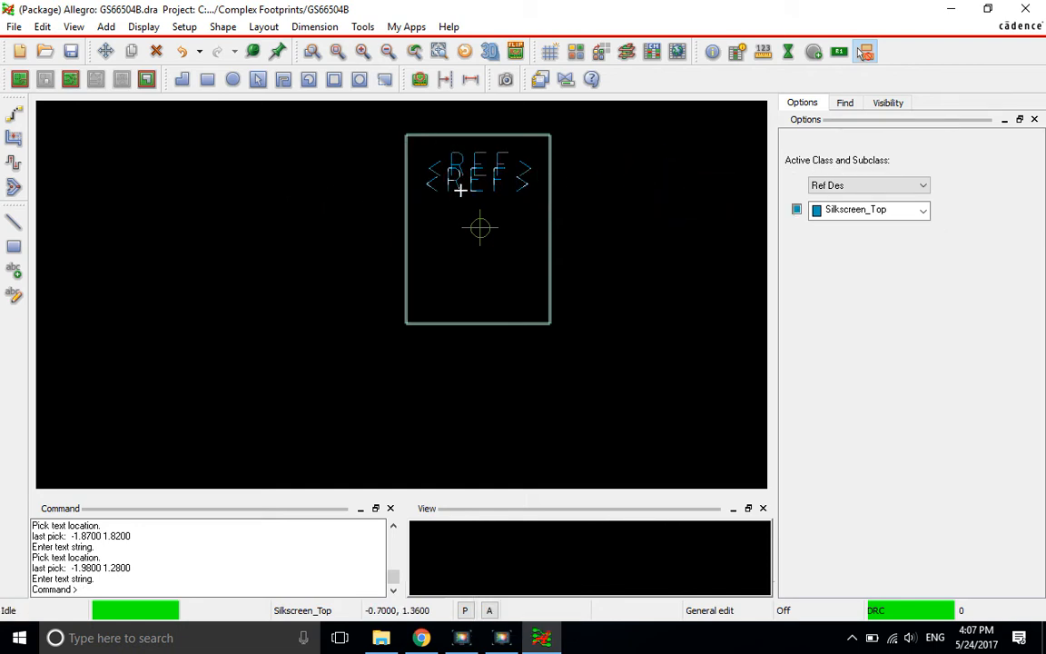
{"action": "left_click", "coordinate": [618, 130]}
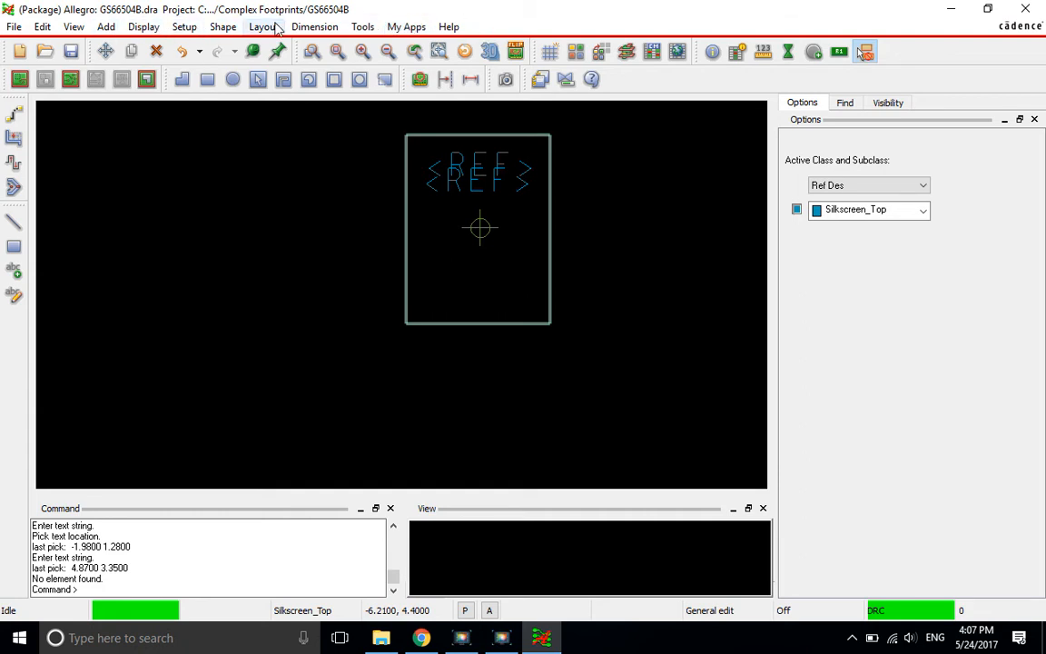
{"action": "left_click", "coordinate": [196, 30]}
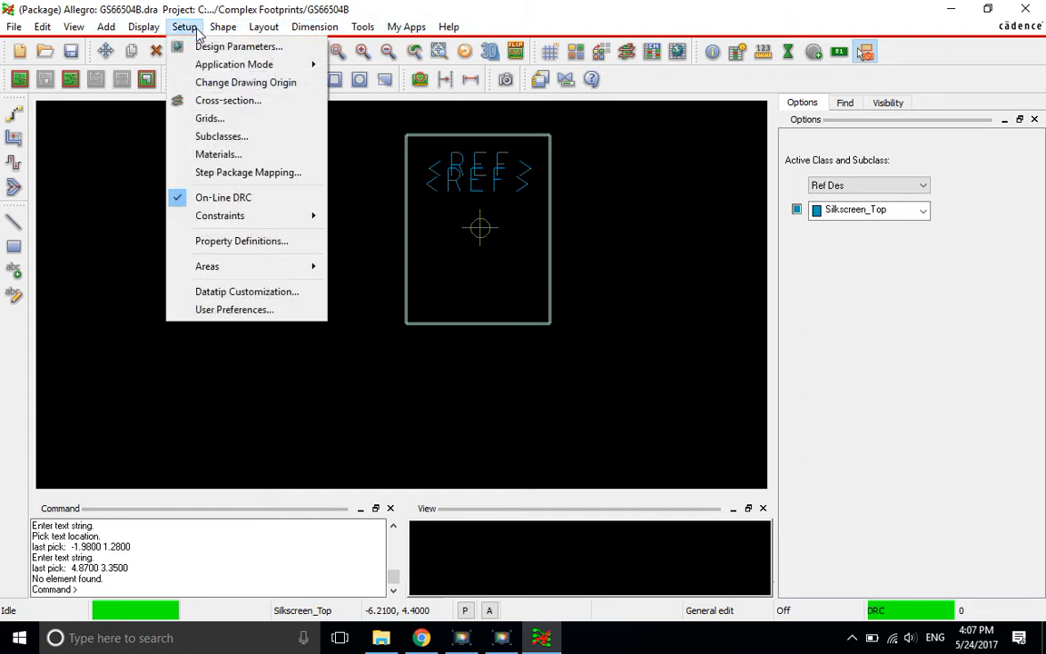
{"action": "mouse_move", "coordinate": [282, 30]}
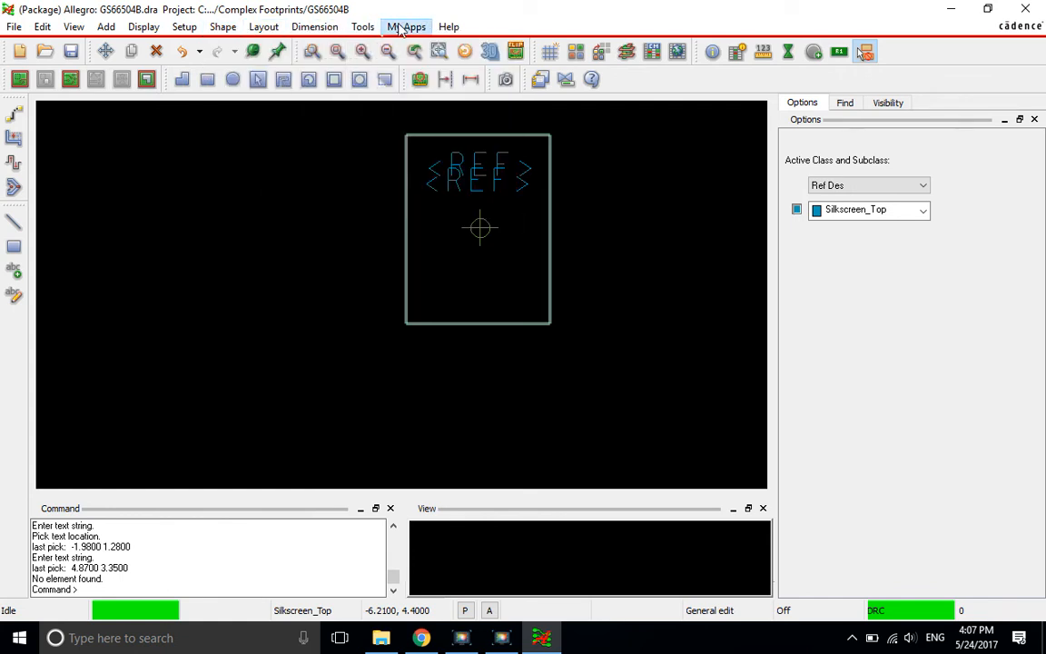
{"action": "left_click", "coordinate": [43, 28]}
{"action": "mouse_move", "coordinate": [73, 30]}
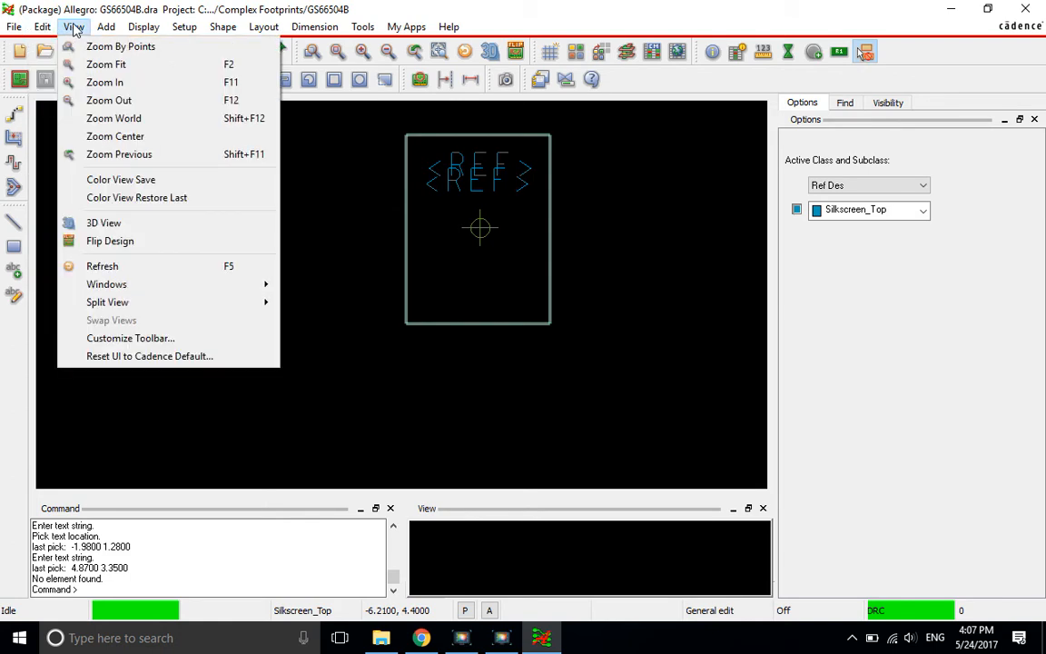
{"action": "mouse_move", "coordinate": [154, 30]}
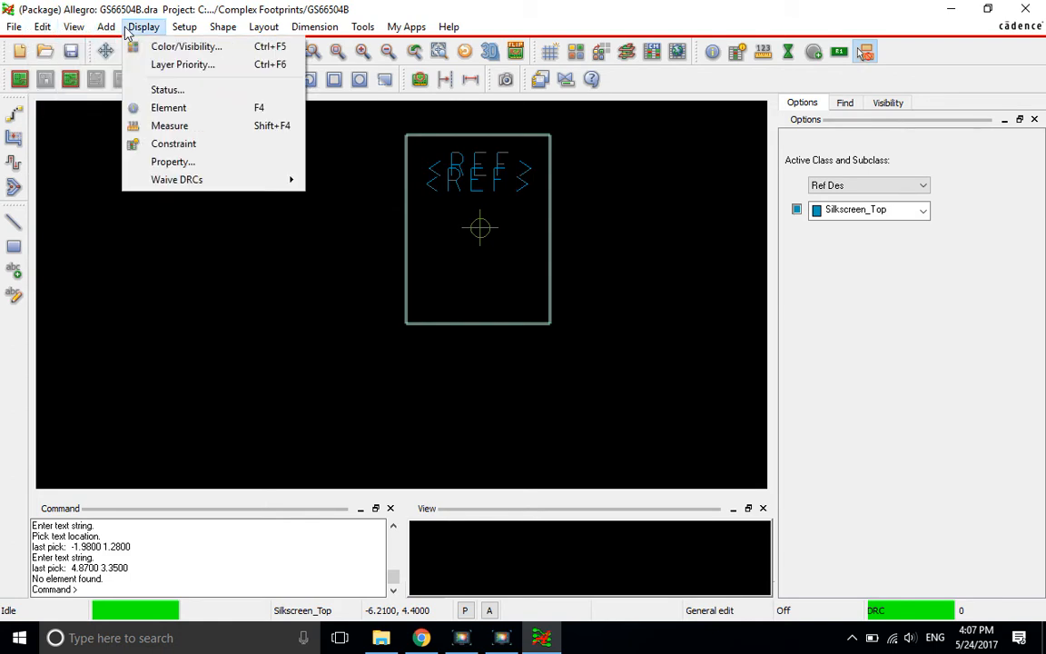
{"action": "mouse_move", "coordinate": [223, 30]}
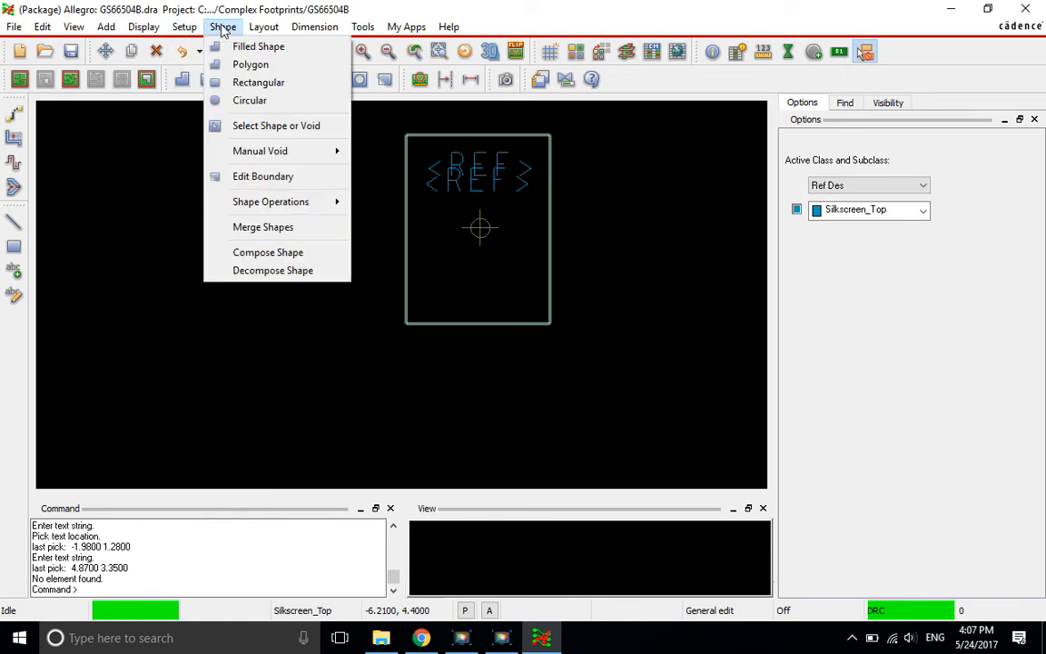
{"action": "mouse_move", "coordinate": [264, 31]}
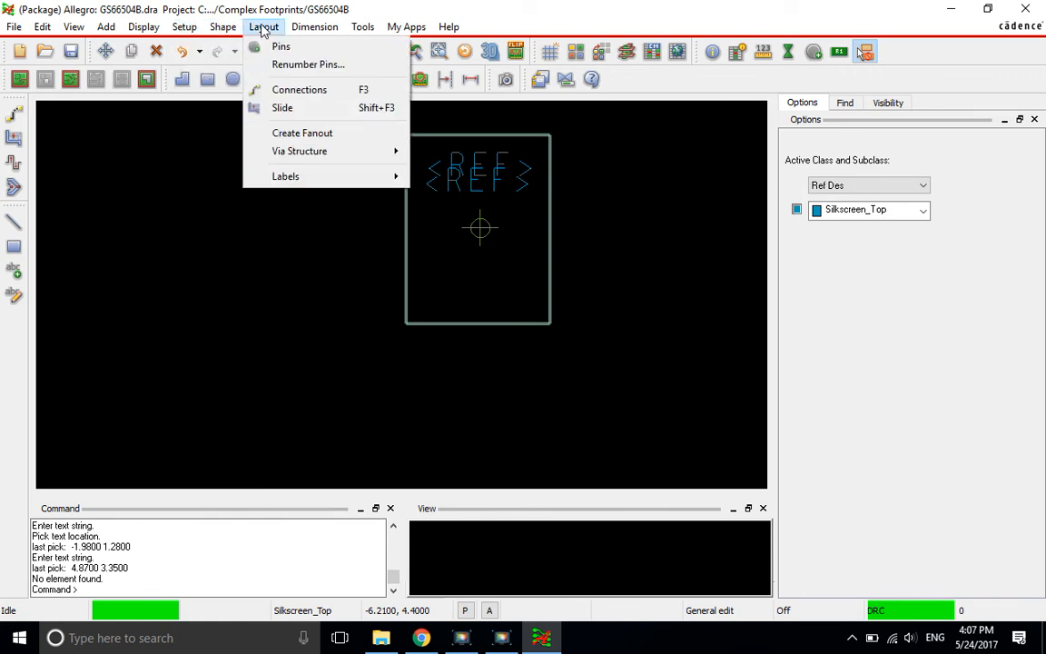
{"action": "mouse_move", "coordinate": [360, 31]}
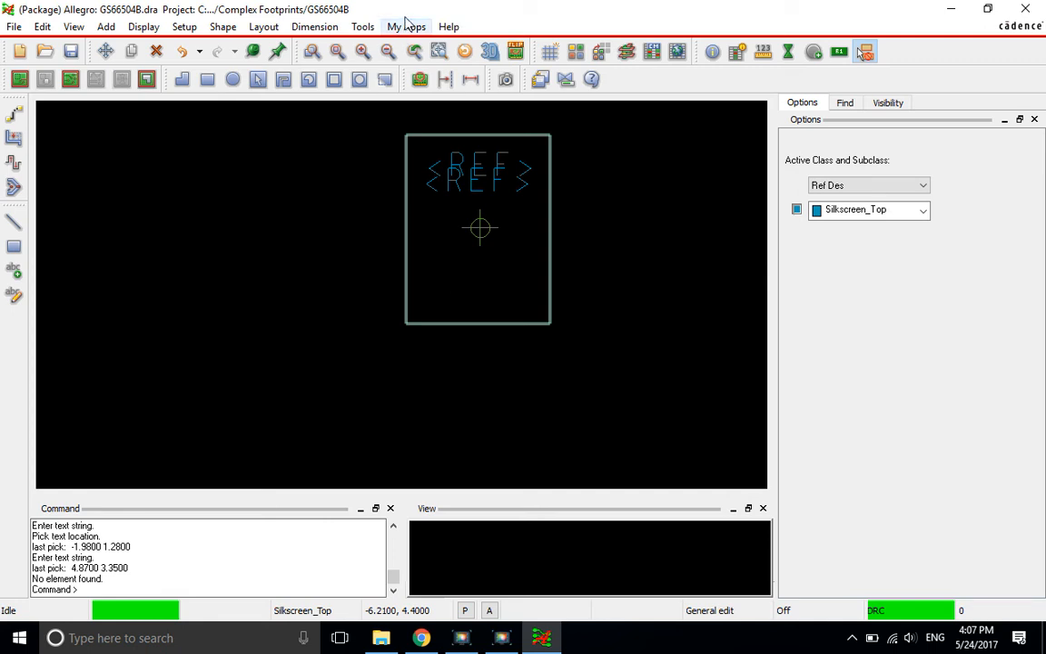
{"action": "key", "text": "F9"}
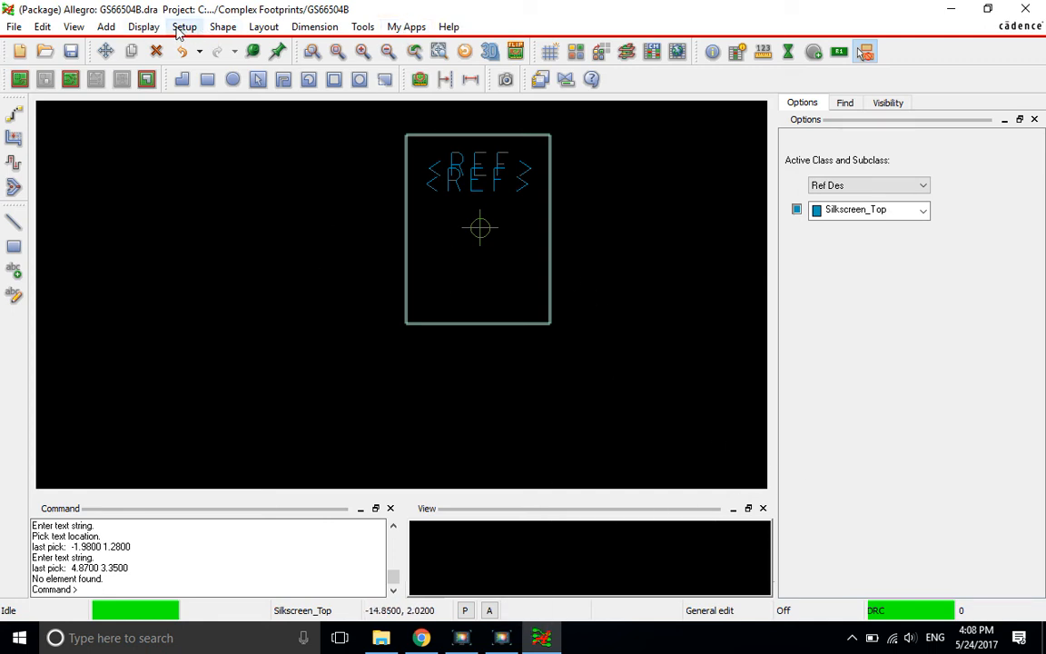
Set the Silkscreen_Top colour of the Package geometry class to white in the layer colours and apply it.
{"action": "left_click", "coordinate": [143, 26]}
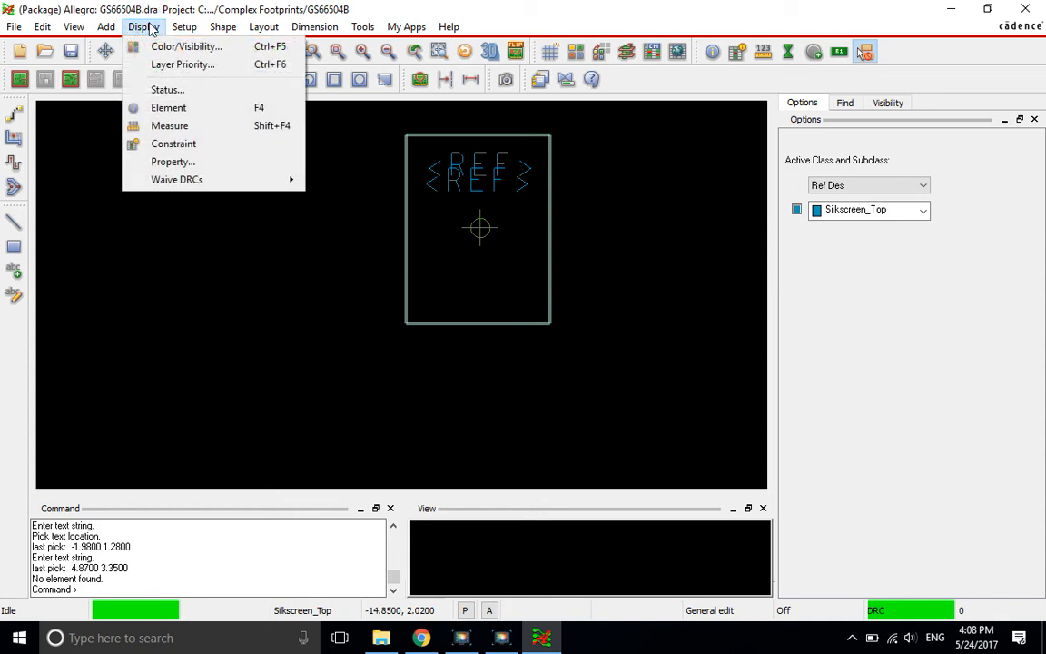
{"action": "left_click", "coordinate": [163, 50]}
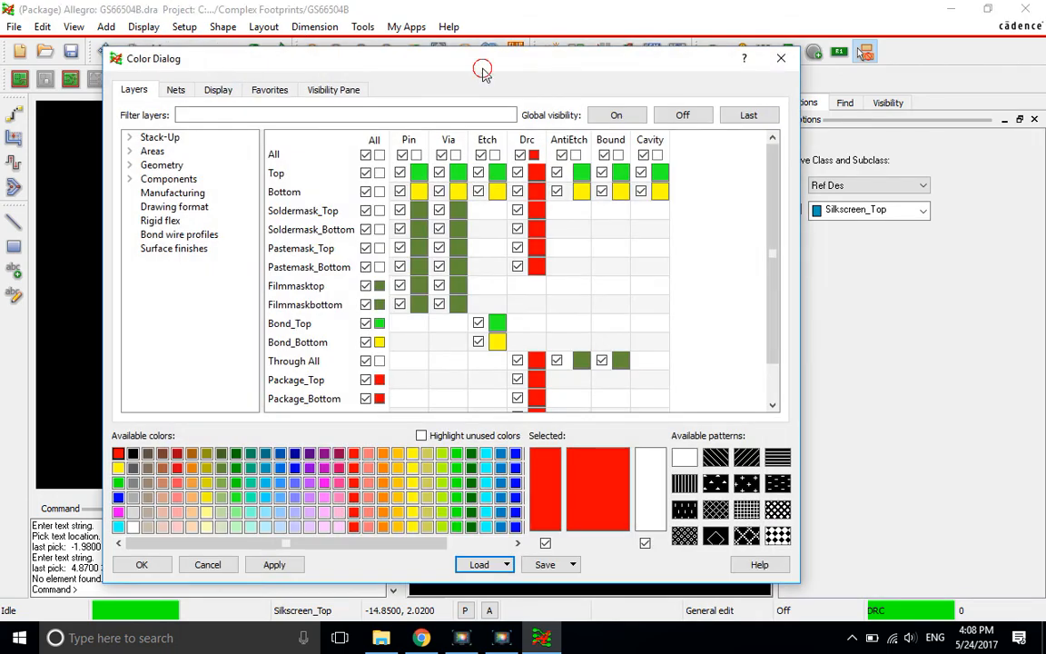
{"action": "left_click_drag", "start_coordinate": [482, 70], "coordinate": [486, 40]}
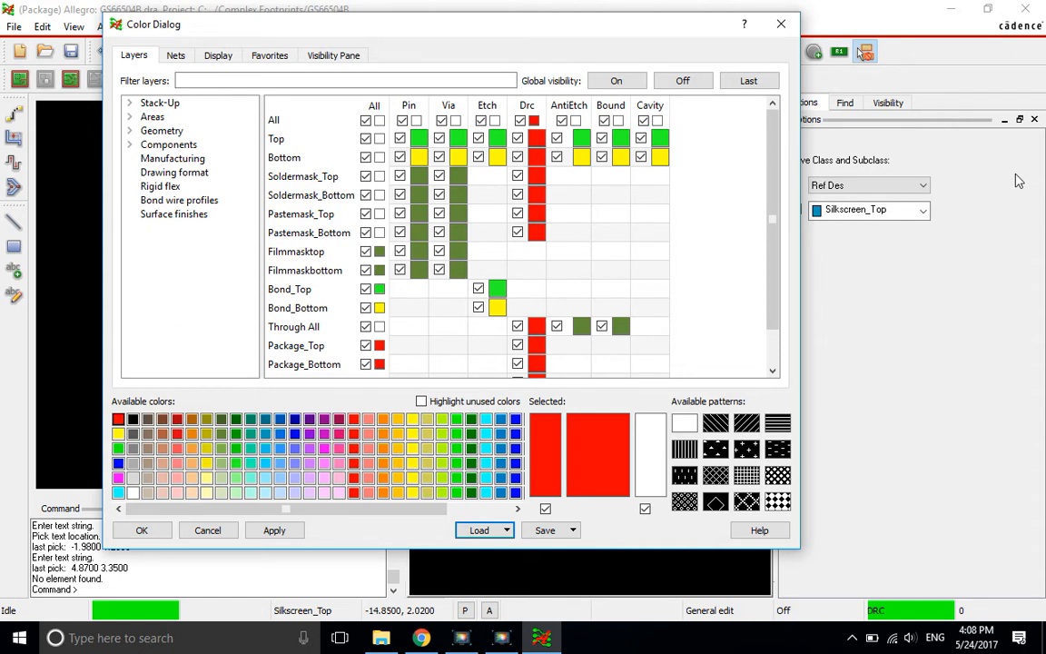
{"action": "left_click_drag", "start_coordinate": [771, 224], "coordinate": [770, 264]}
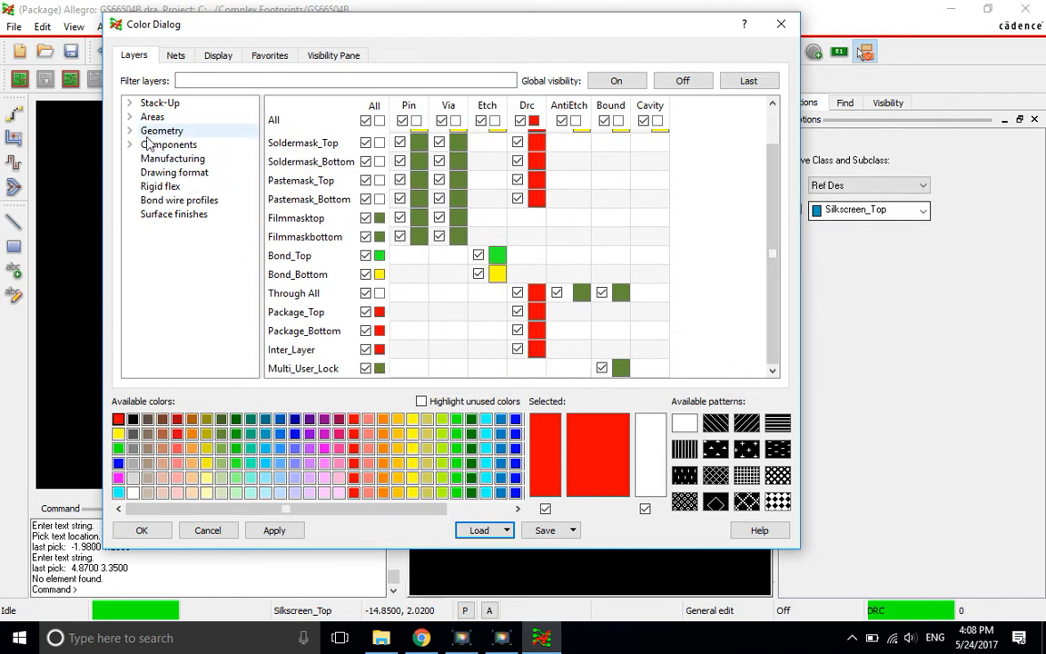
{"action": "left_click", "coordinate": [129, 131]}
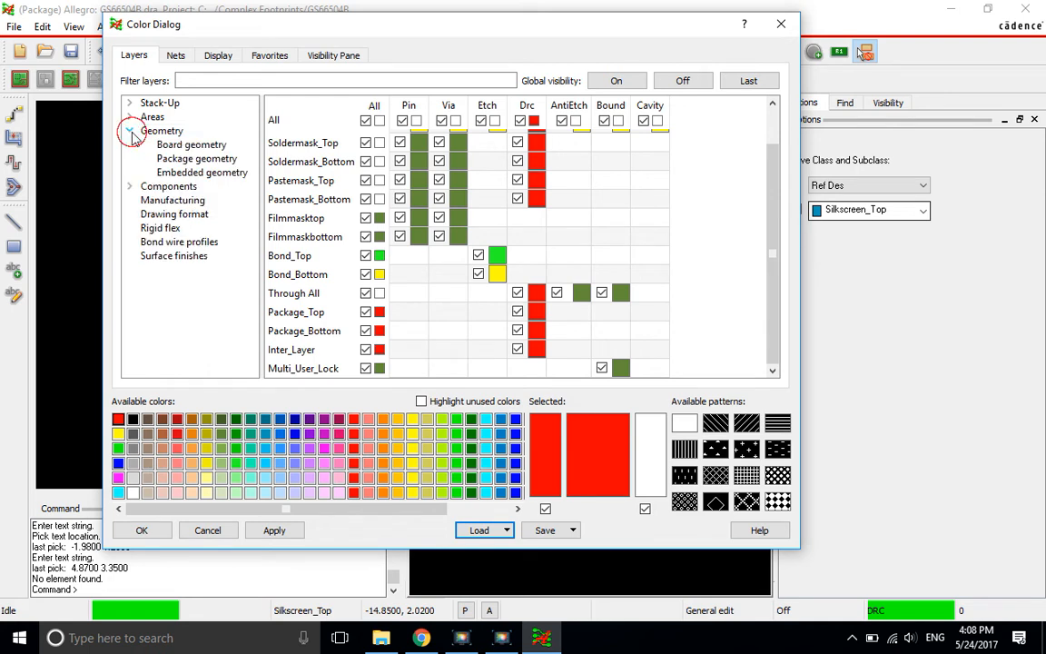
{"action": "left_click", "coordinate": [178, 159]}
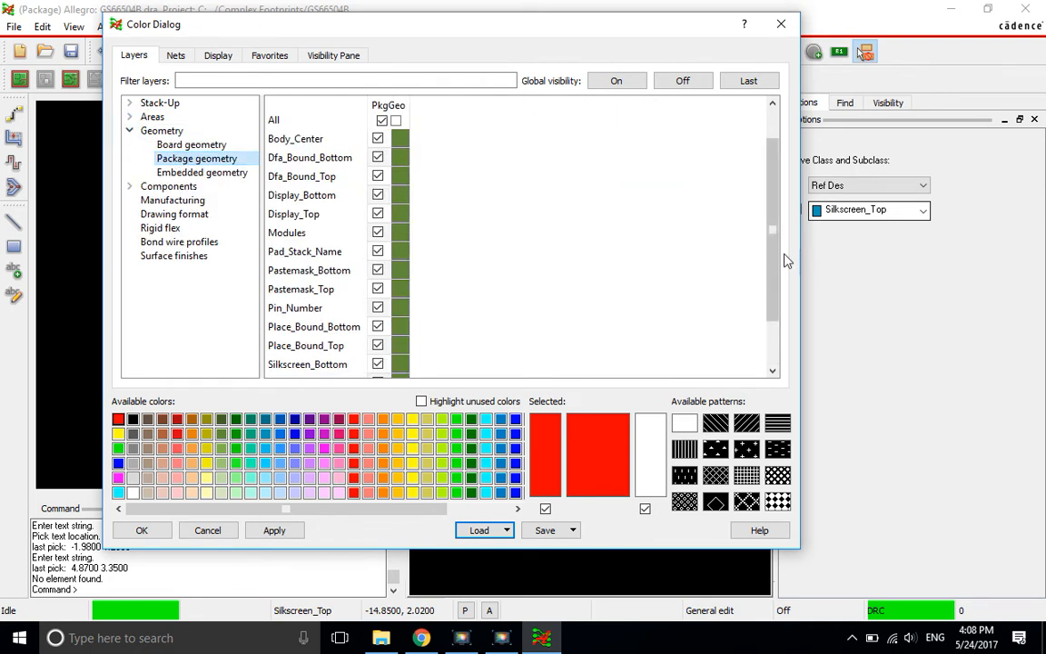
{"action": "left_click_drag", "start_coordinate": [773, 224], "coordinate": [324, 401]}
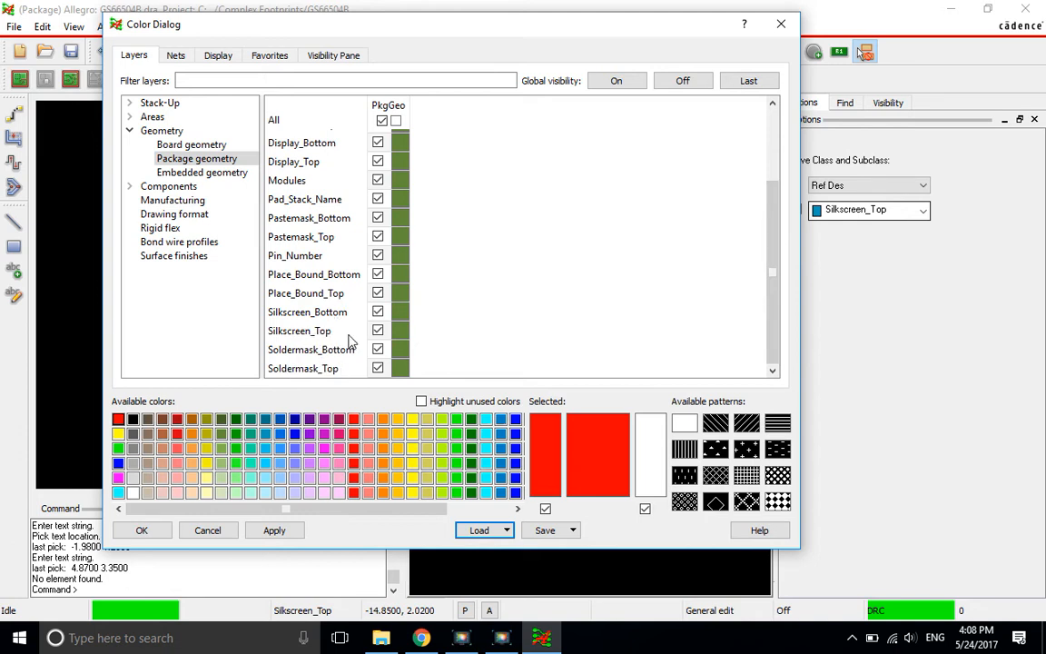
{"action": "left_click", "coordinate": [132, 493]}
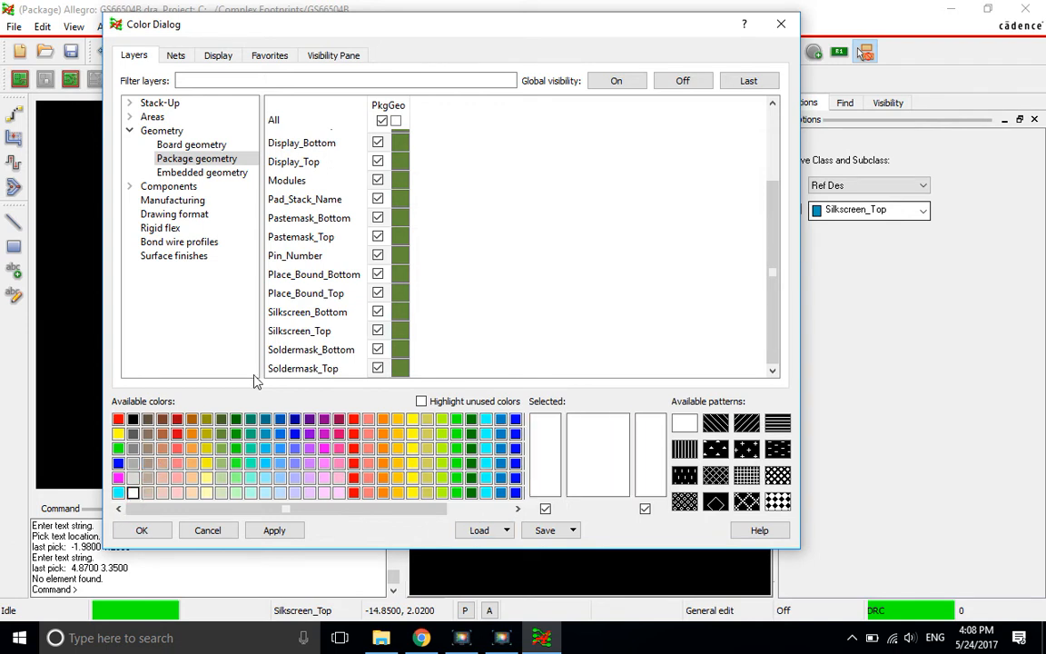
{"action": "left_click", "coordinate": [400, 330]}
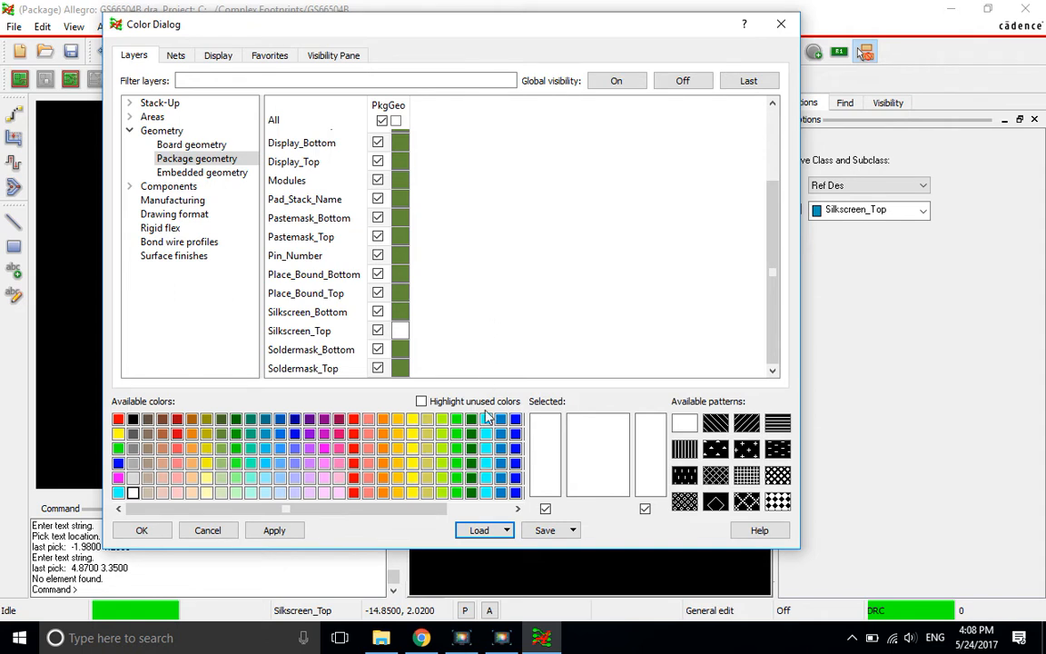
{"action": "left_click", "coordinate": [291, 533]}
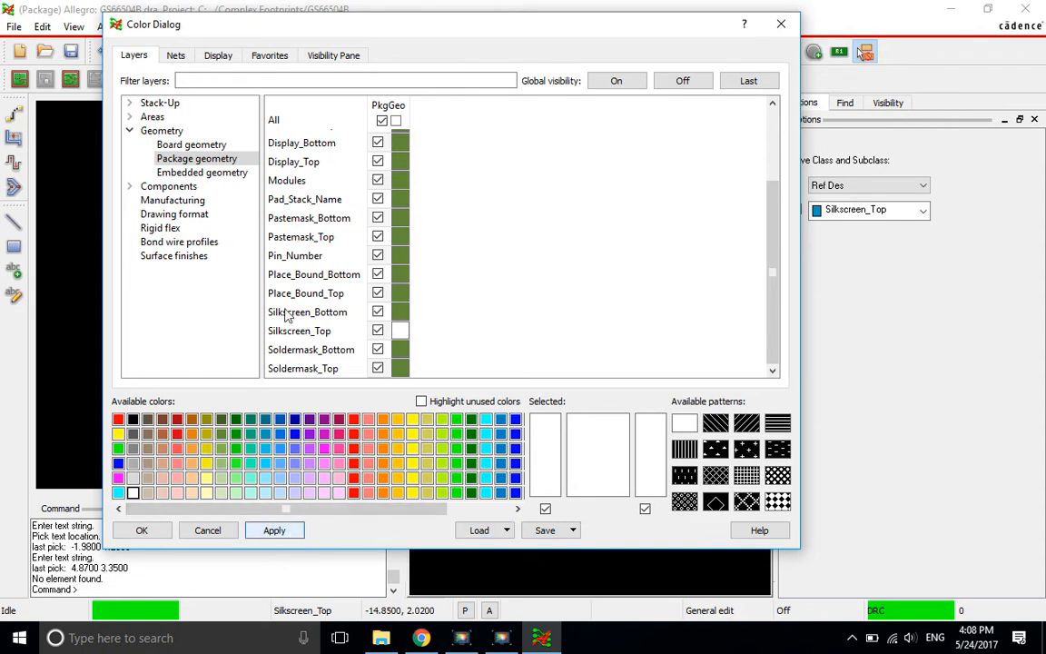
Set the Silkscreen_Top colour of the Ref des component class to white, apply it and close the colour settings.
{"action": "left_click", "coordinate": [130, 187]}
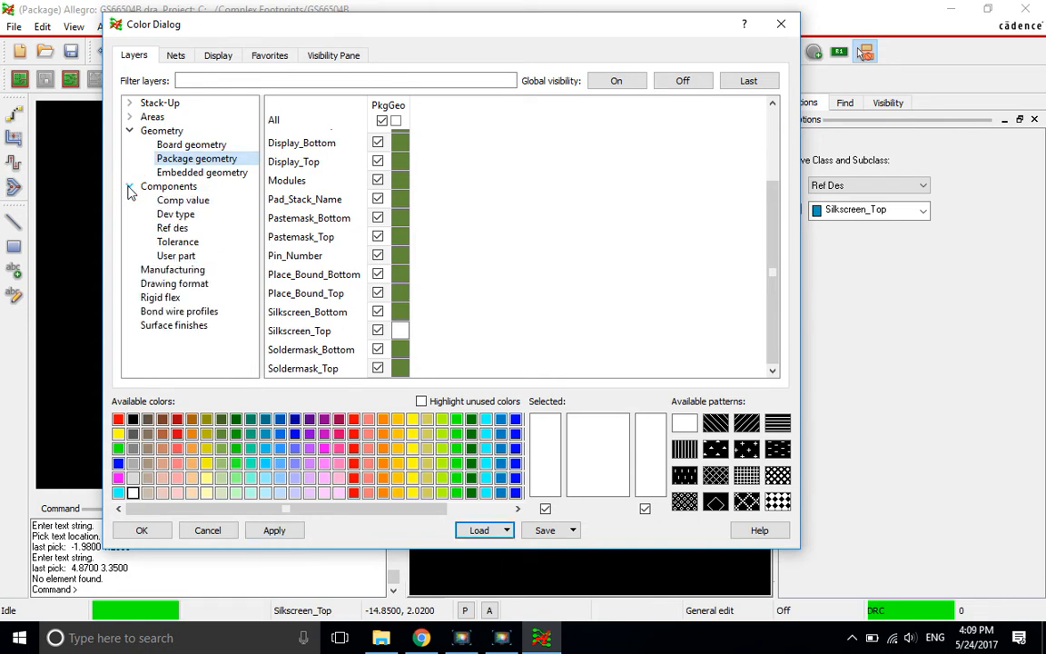
{"action": "left_click", "coordinate": [171, 229]}
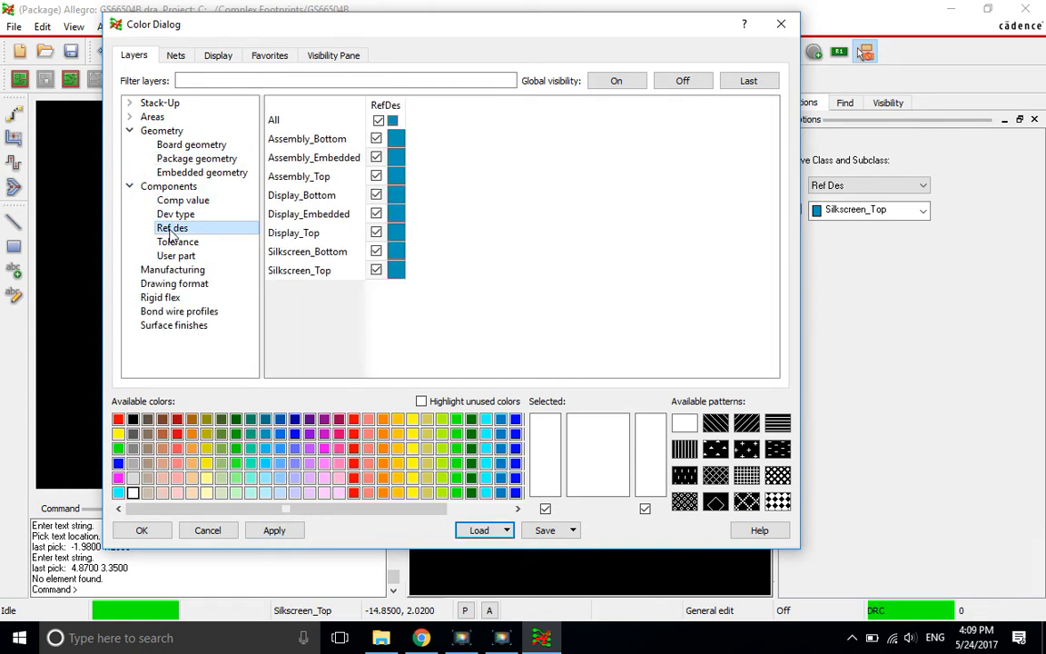
{"action": "left_click", "coordinate": [740, 227]}
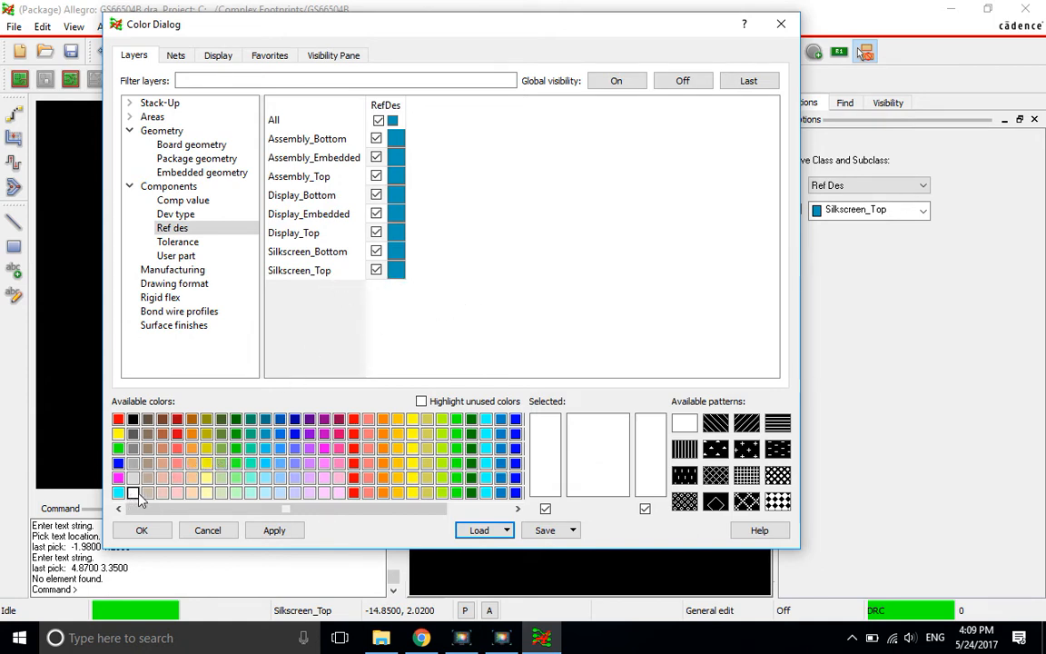
{"action": "left_click", "coordinate": [396, 270]}
{"action": "left_click", "coordinate": [275, 533]}
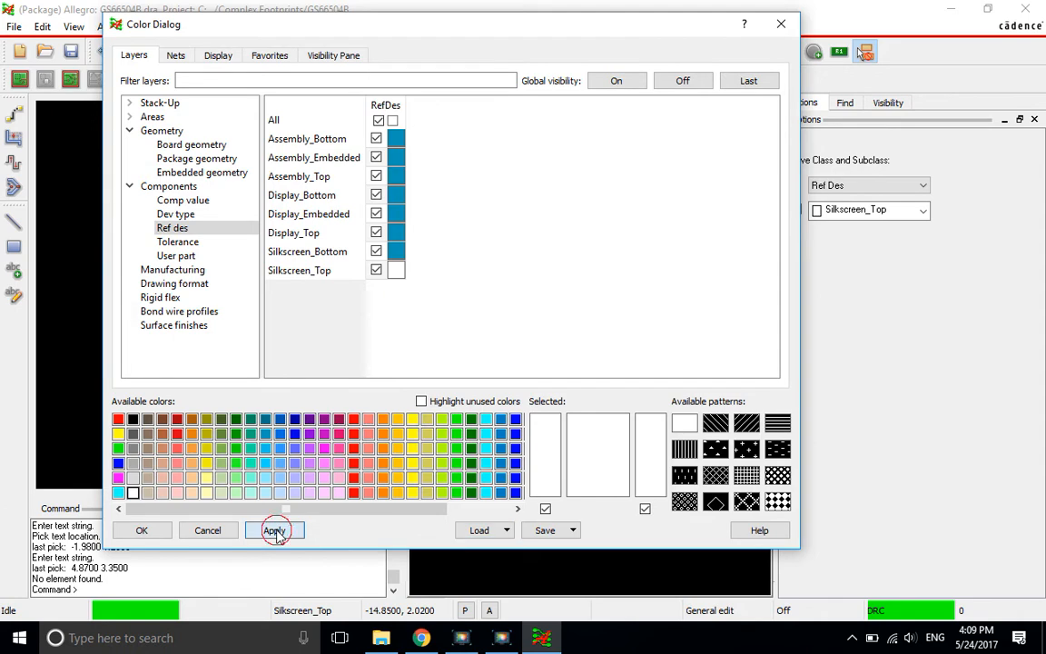
{"action": "left_click", "coordinate": [152, 532]}
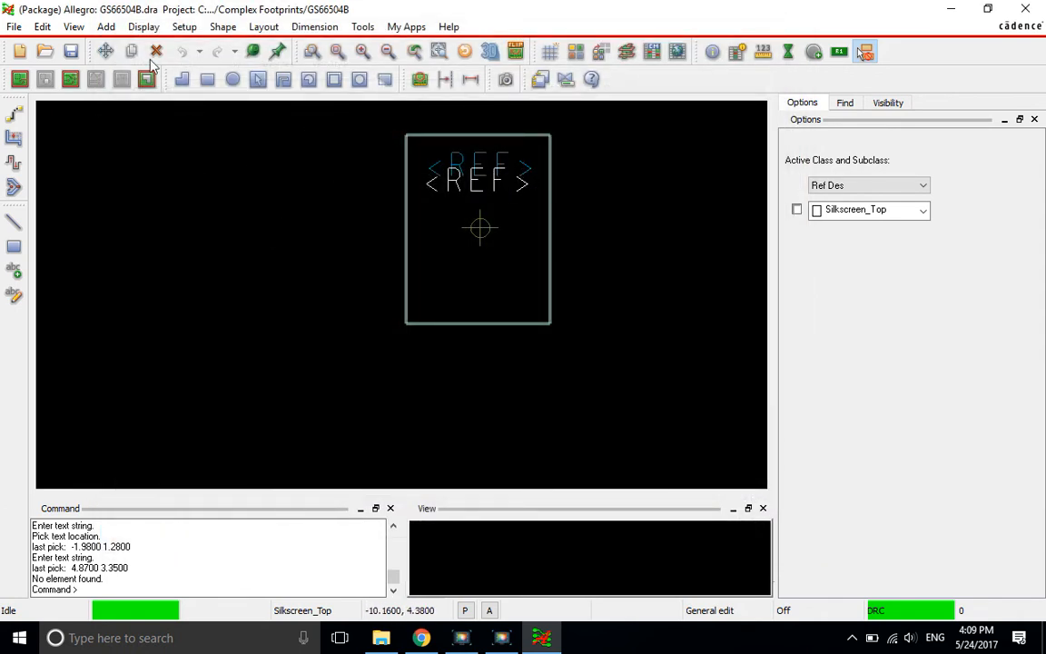
In the design parameters' text size setup, set the photo width of text blocks 1 and 2 to 0.1.
{"action": "left_click", "coordinate": [186, 28]}
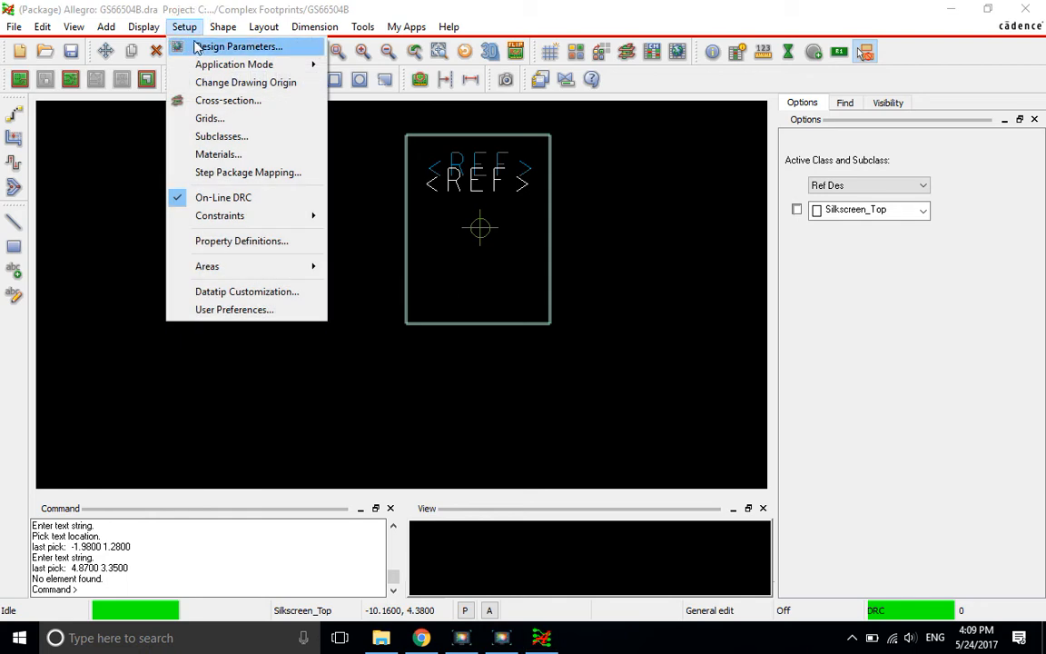
{"action": "left_click", "coordinate": [198, 47]}
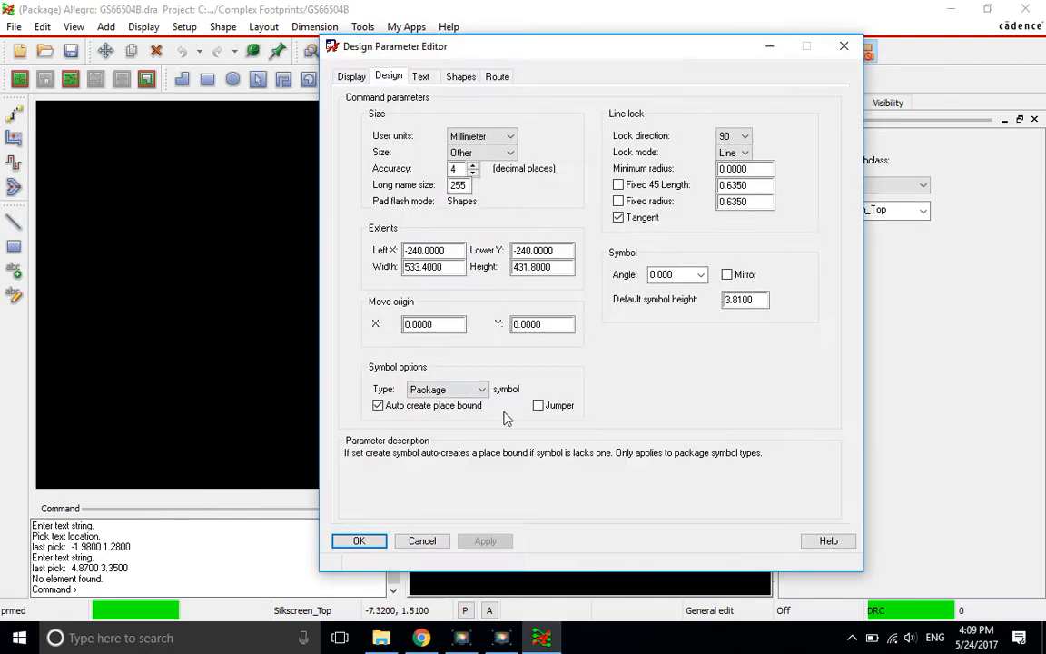
{"action": "left_click", "coordinate": [421, 78]}
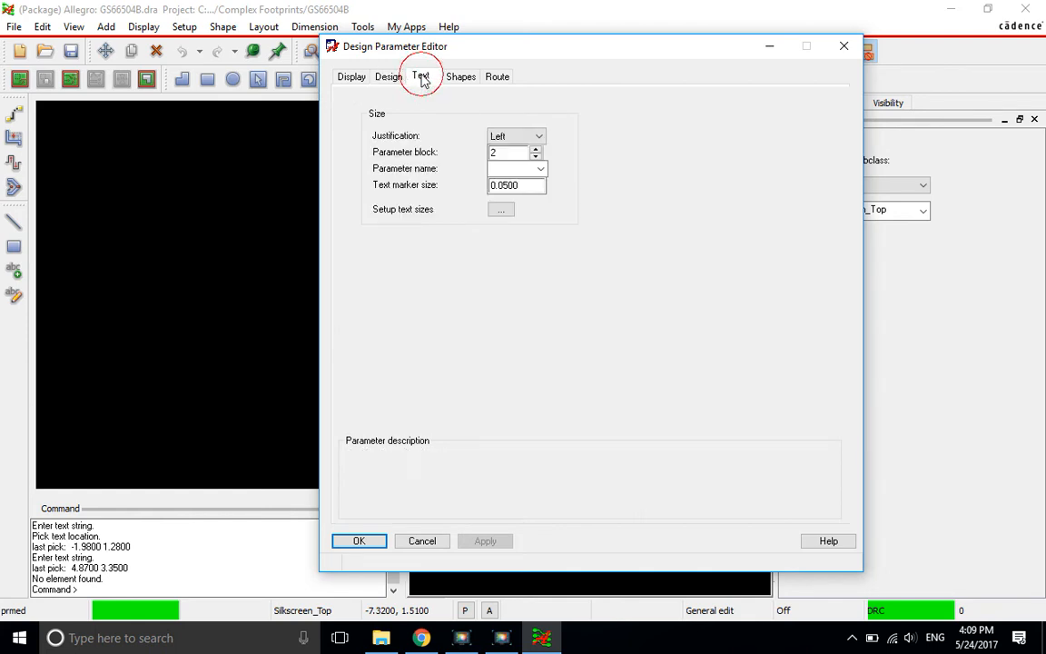
{"action": "left_click", "coordinate": [503, 210]}
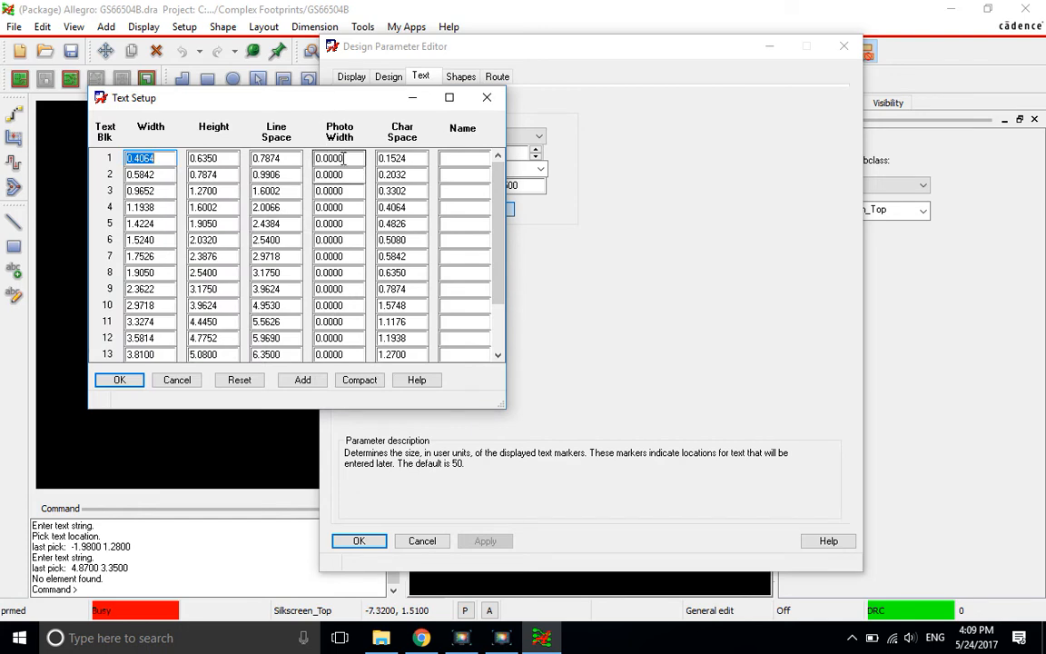
{"action": "left_click_drag", "start_coordinate": [257, 103], "coordinate": [451, 86]}
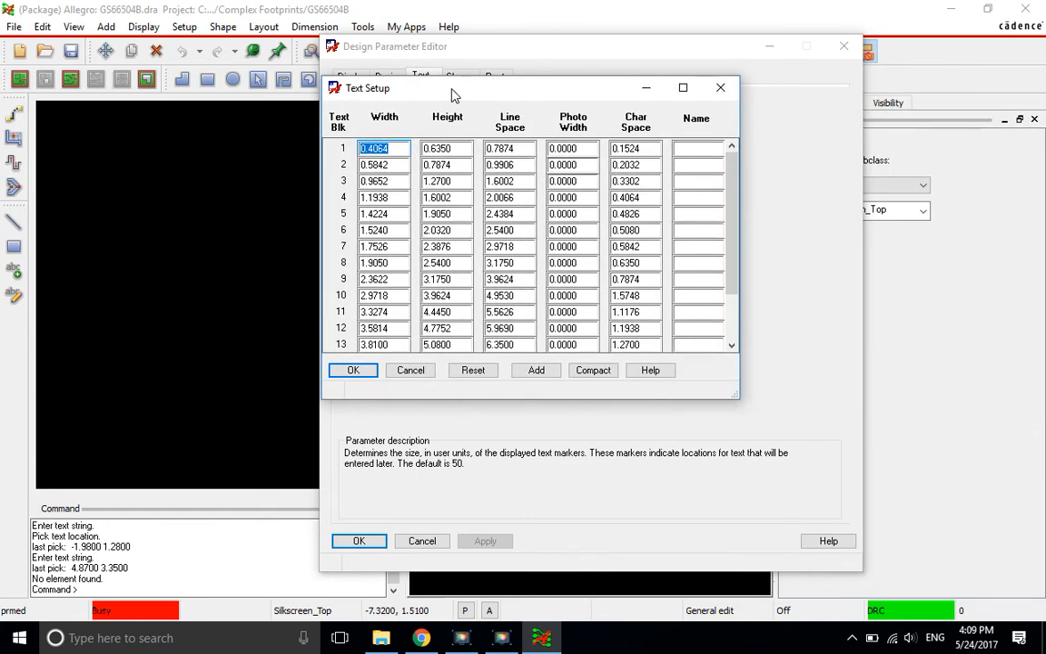
{"action": "double_click", "coordinate": [576, 149]}
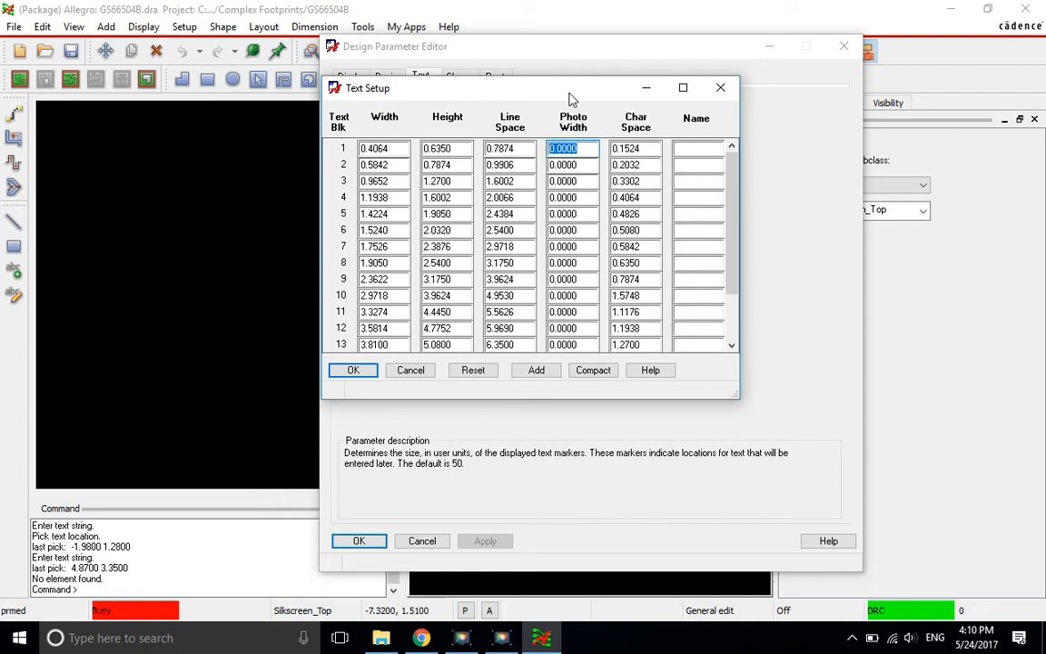
{"action": "type", "text": "0."}
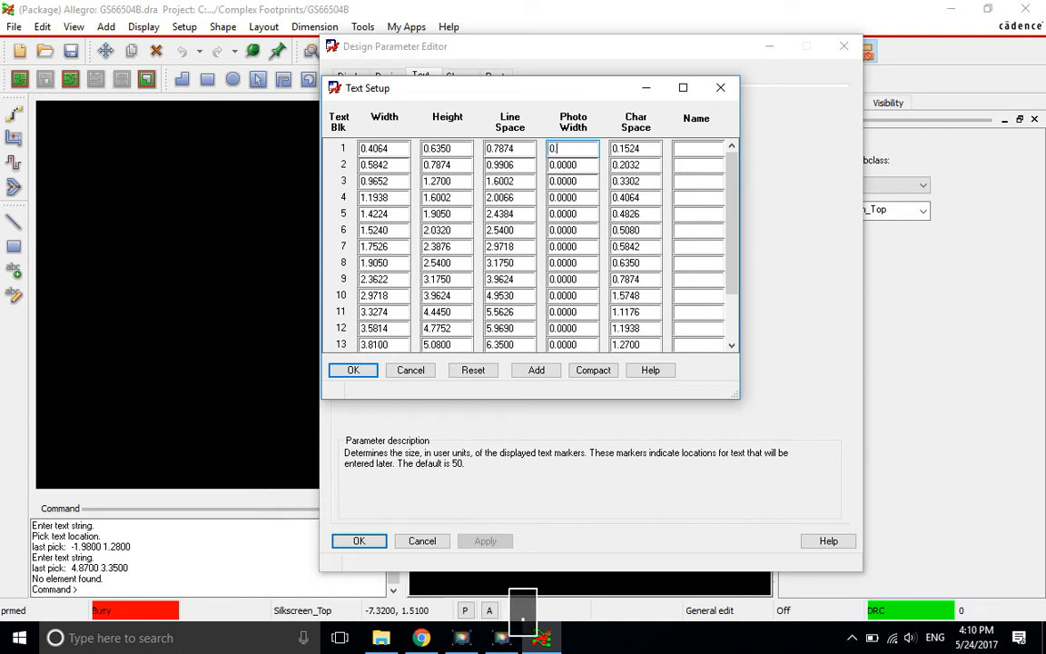
{"action": "type", "text": "1"}
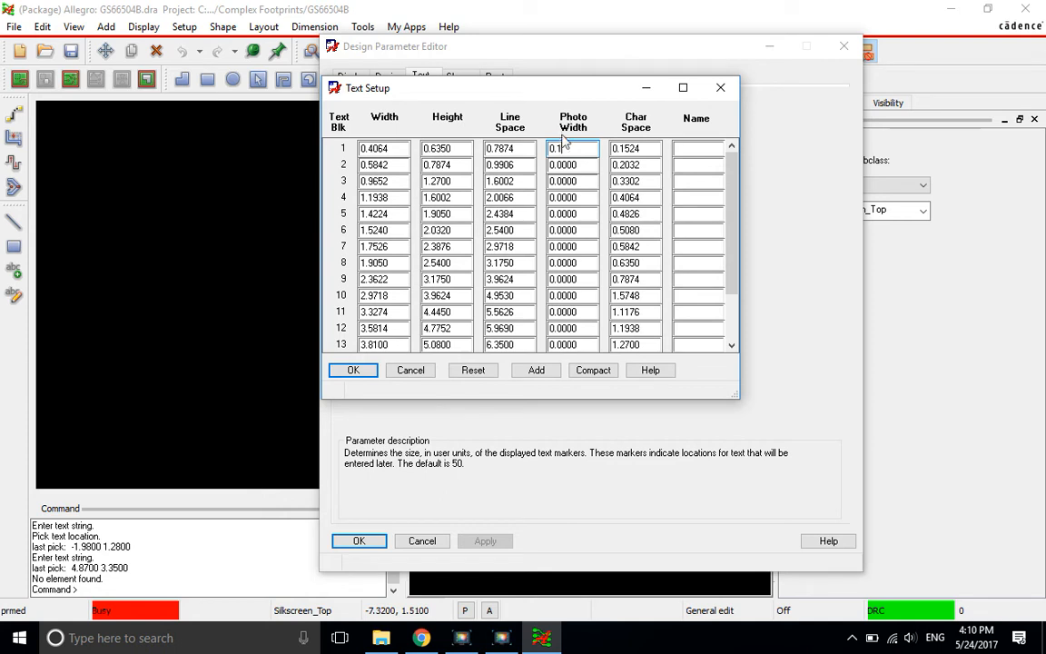
{"action": "left_click", "coordinate": [584, 164]}
{"action": "double_click", "coordinate": [584, 164]}
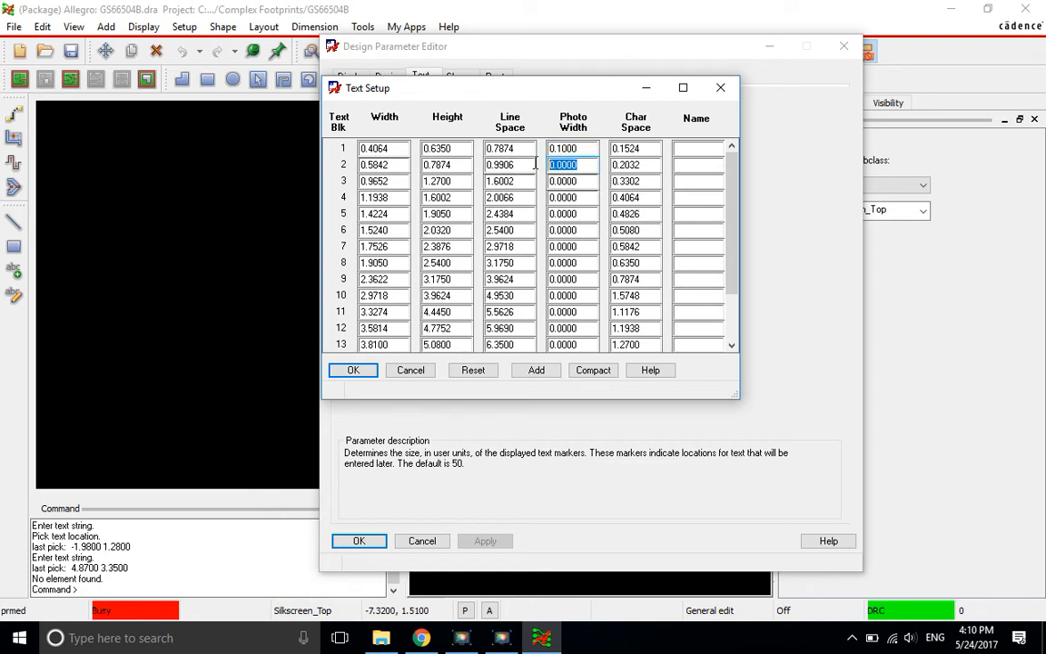
{"action": "type", "text": "0.1"}
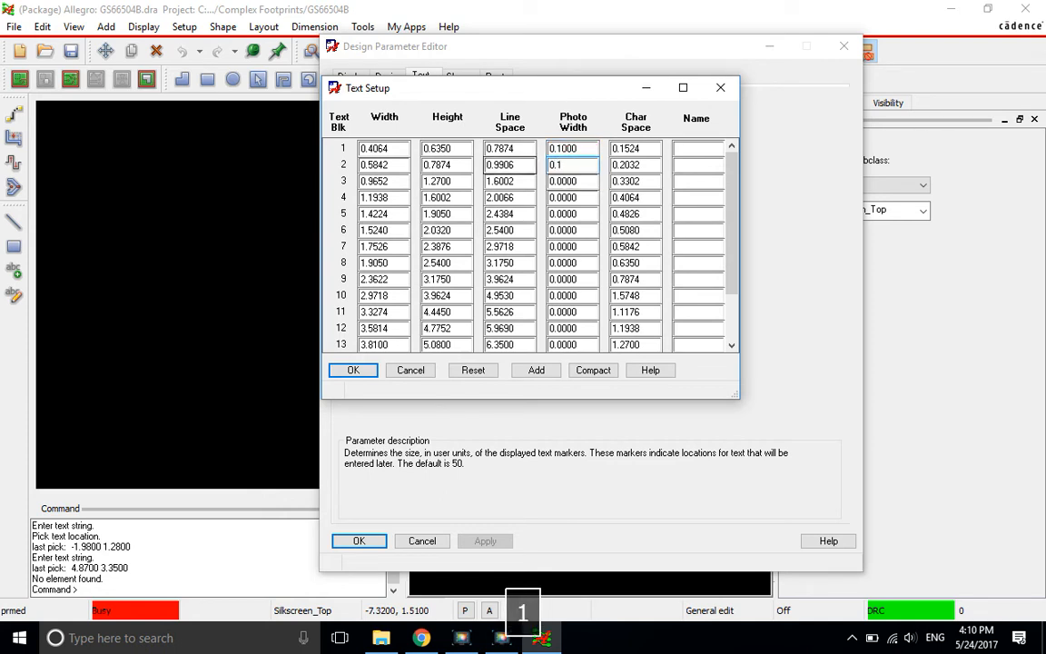
{"action": "key", "text": "Tab"}
Set the photo width of text blocks 3 to 9 to 0.1000 as well, and apply the design parameters.
{"action": "left_click_drag", "start_coordinate": [576, 180], "coordinate": [528, 179]}
{"action": "key", "text": "ctrl+c"}
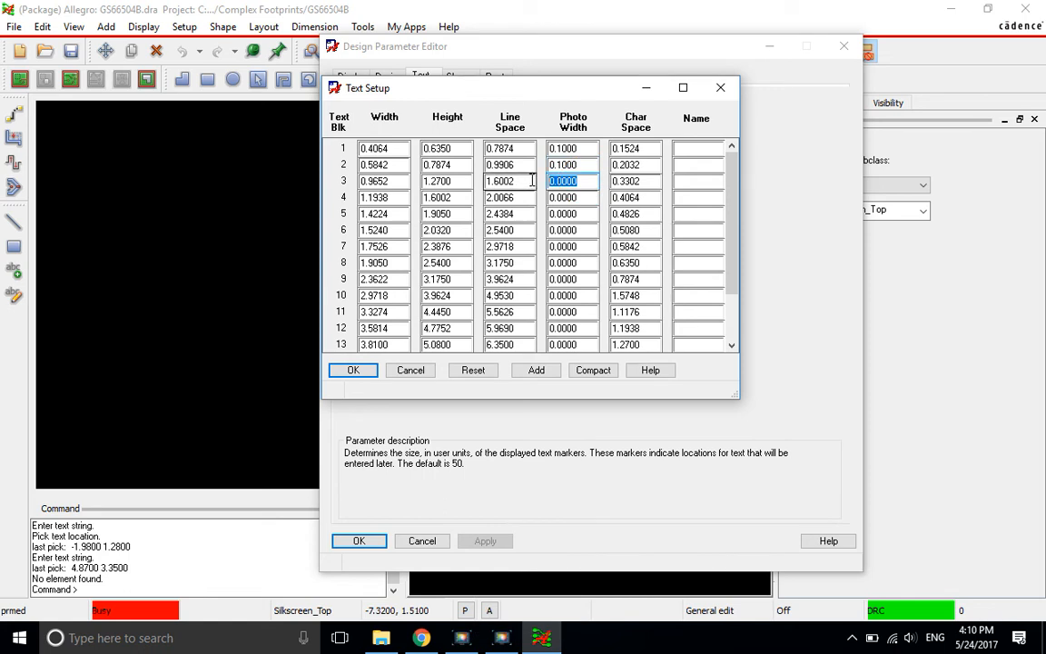
{"action": "key", "text": "ctrl+v"}
{"action": "left_click_drag", "start_coordinate": [581, 197], "coordinate": [536, 279]}
{"action": "key", "text": "ctrl+v"}
{"action": "left_click", "coordinate": [580, 214]}
{"action": "key", "text": "ctrl+v"}
{"action": "left_click", "coordinate": [578, 244]}
{"action": "key", "text": "ctrl+v"}
{"action": "key", "text": "ctrl+v"}
{"action": "key", "text": "ctrl+v"}
{"action": "key", "text": "ctrl+v"}
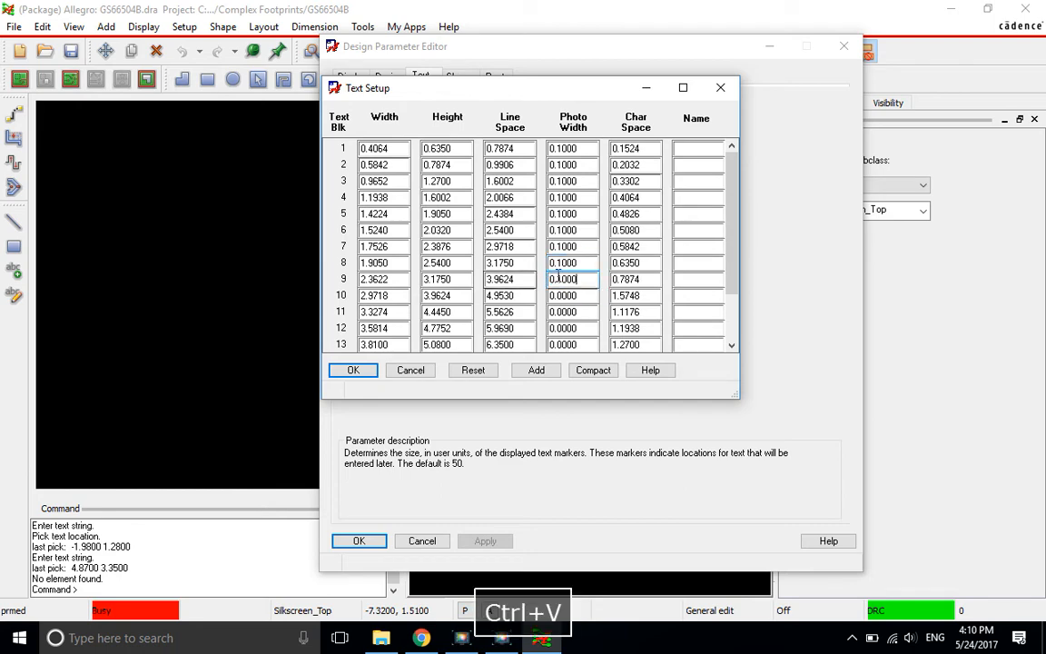
{"action": "left_click", "coordinate": [354, 370]}
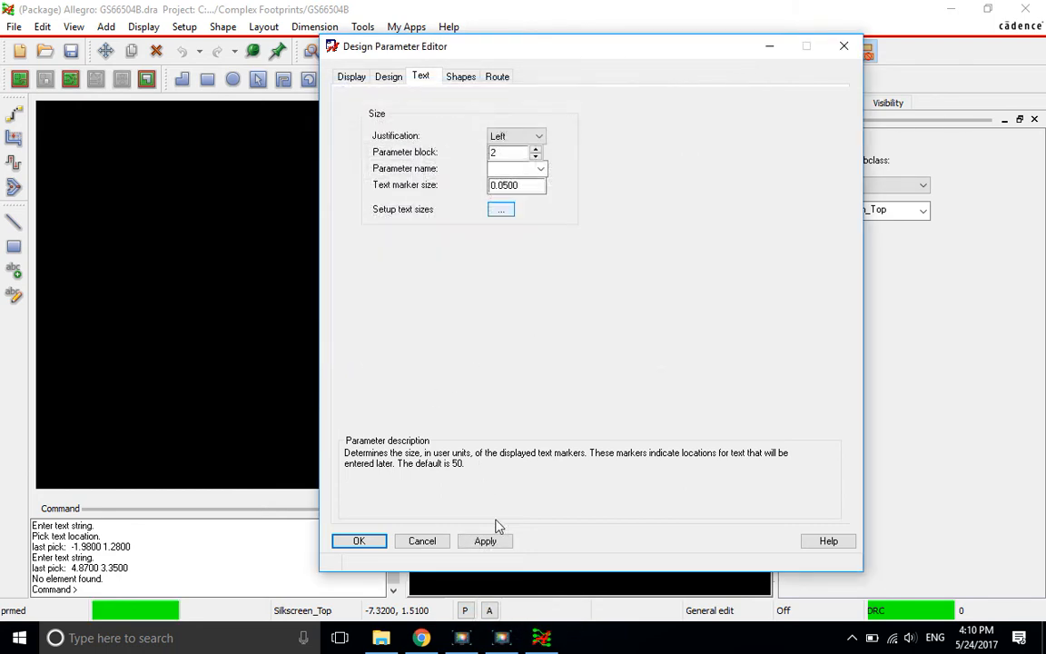
{"action": "left_click", "coordinate": [486, 543]}
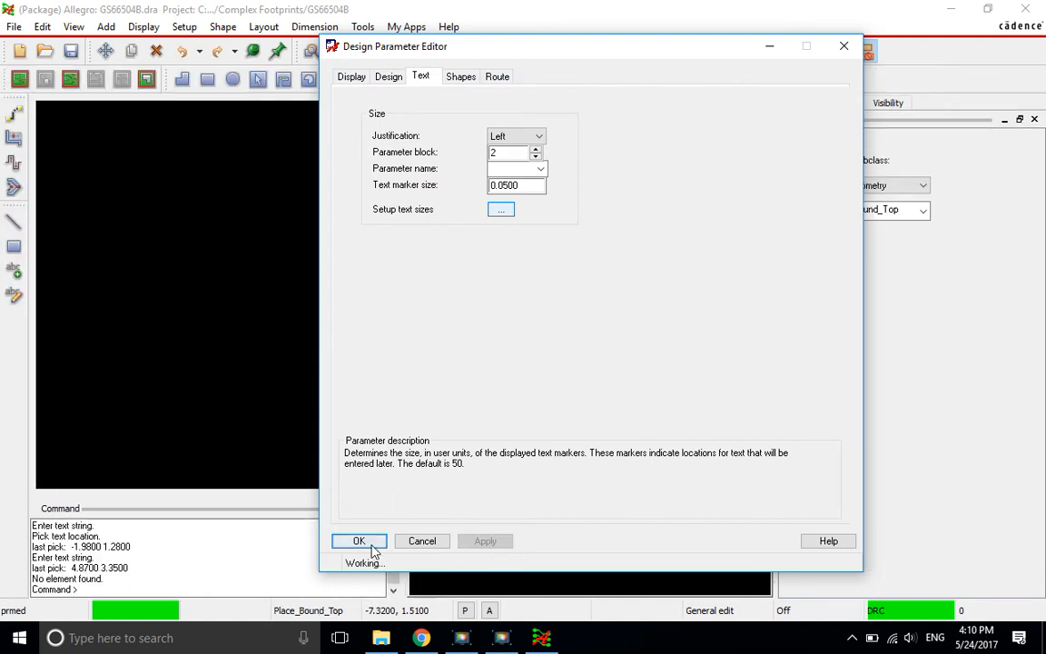
{"action": "left_click", "coordinate": [363, 542]}
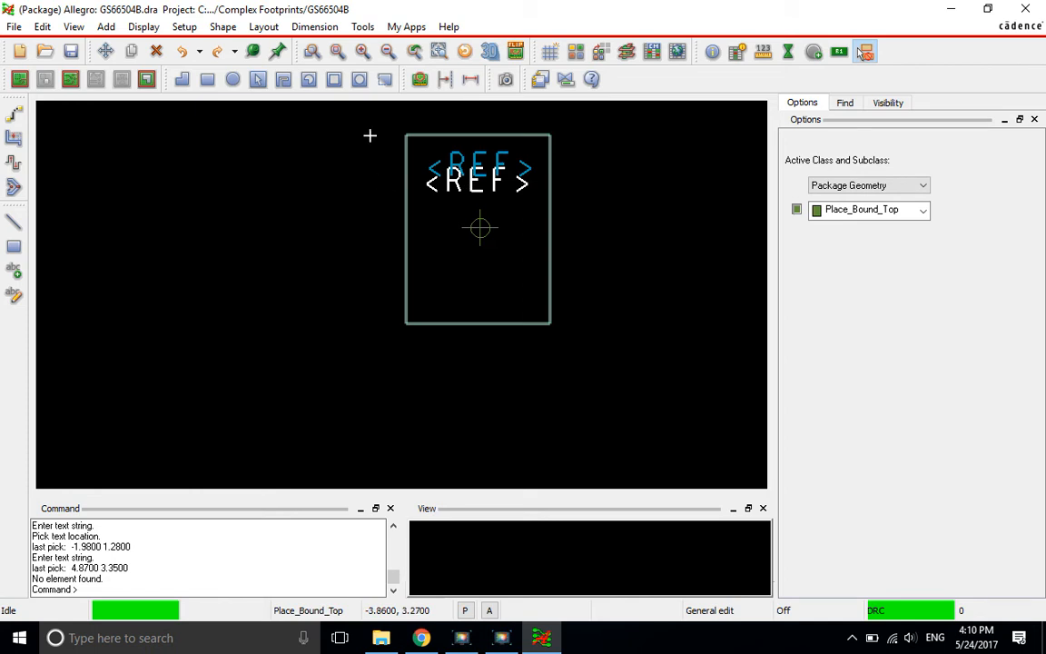
Save the package drawing, overwriting the existing GS66504B.dra file.
{"action": "left_click", "coordinate": [71, 53]}
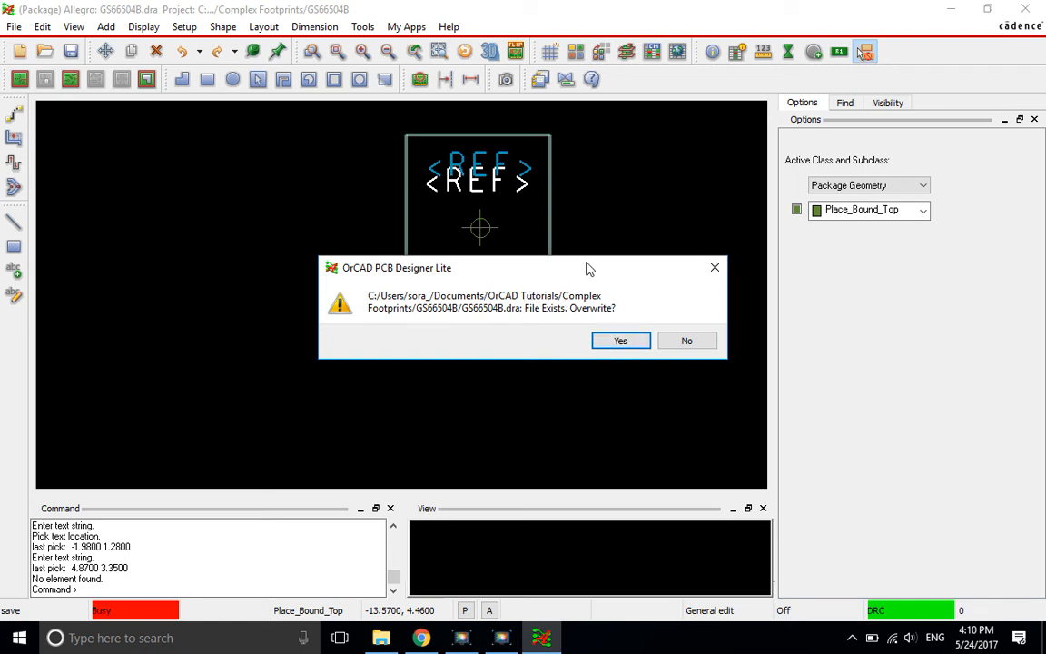
{"action": "left_click_drag", "start_coordinate": [588, 268], "coordinate": [502, 248]}
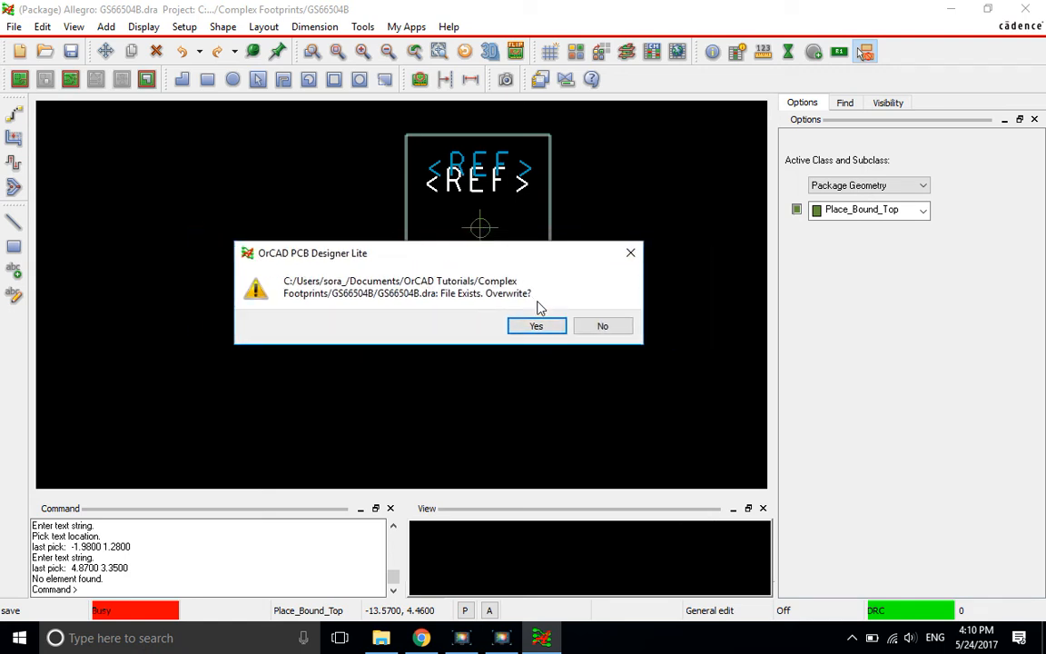
{"action": "left_click", "coordinate": [542, 326]}
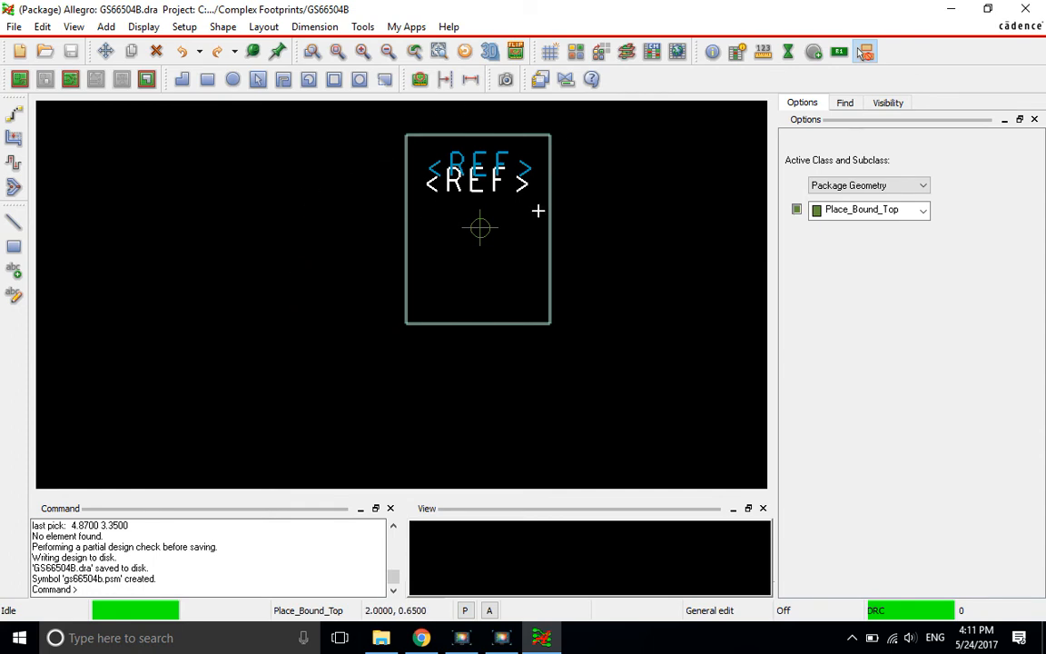
Launch the Padstack Editor from the Cadence Release 17.2-2016 programs.
{"action": "left_click", "coordinate": [19, 638]}
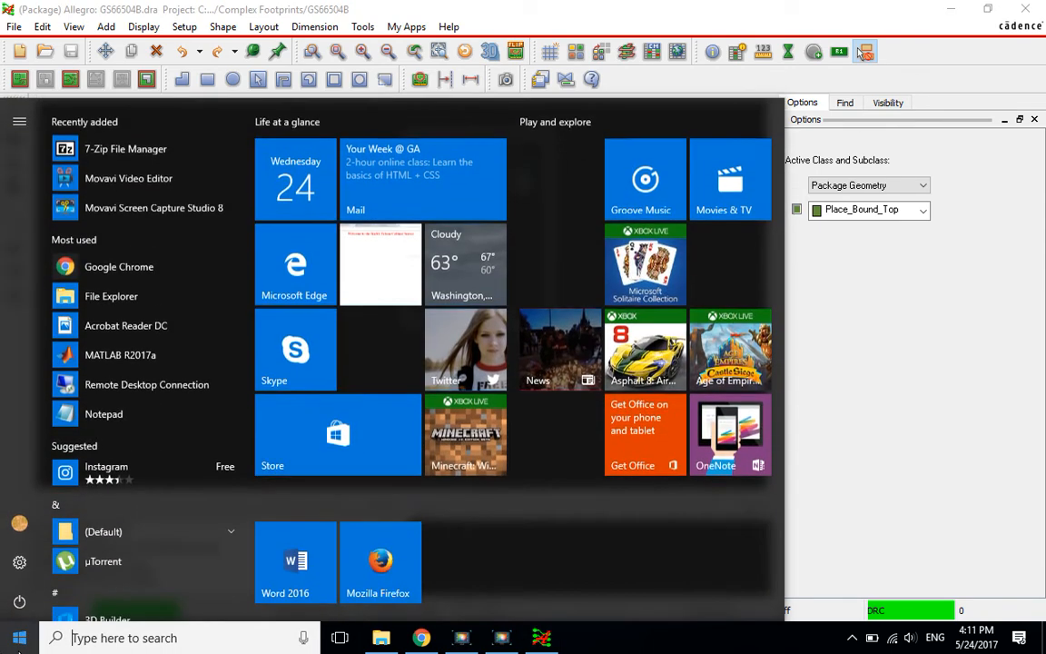
{"action": "scroll", "coordinate": [119, 317], "scroll_direction": "down", "scroll_amount": 6}
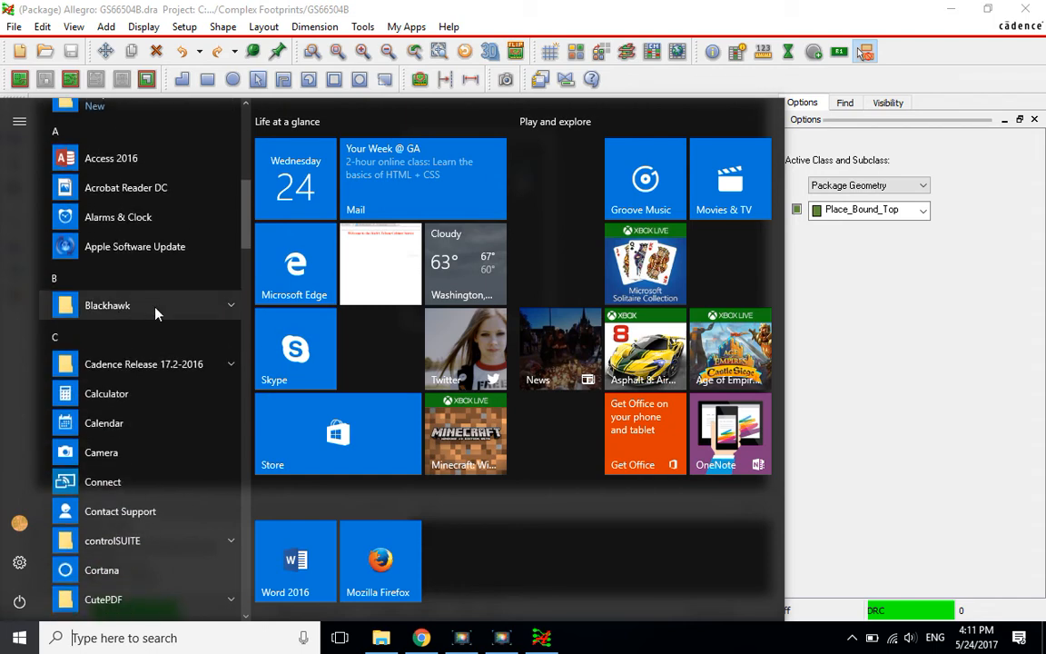
{"action": "scroll", "coordinate": [155, 314], "scroll_direction": "down", "scroll_amount": 3}
{"action": "left_click", "coordinate": [141, 207]}
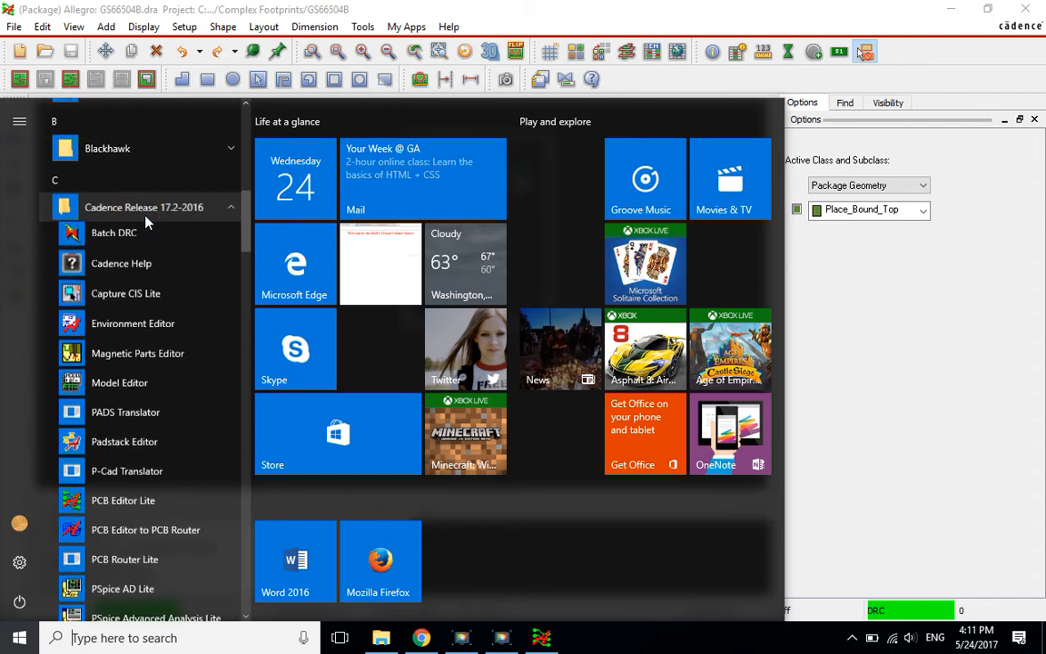
{"action": "scroll", "coordinate": [159, 317], "scroll_direction": "down", "scroll_amount": 4}
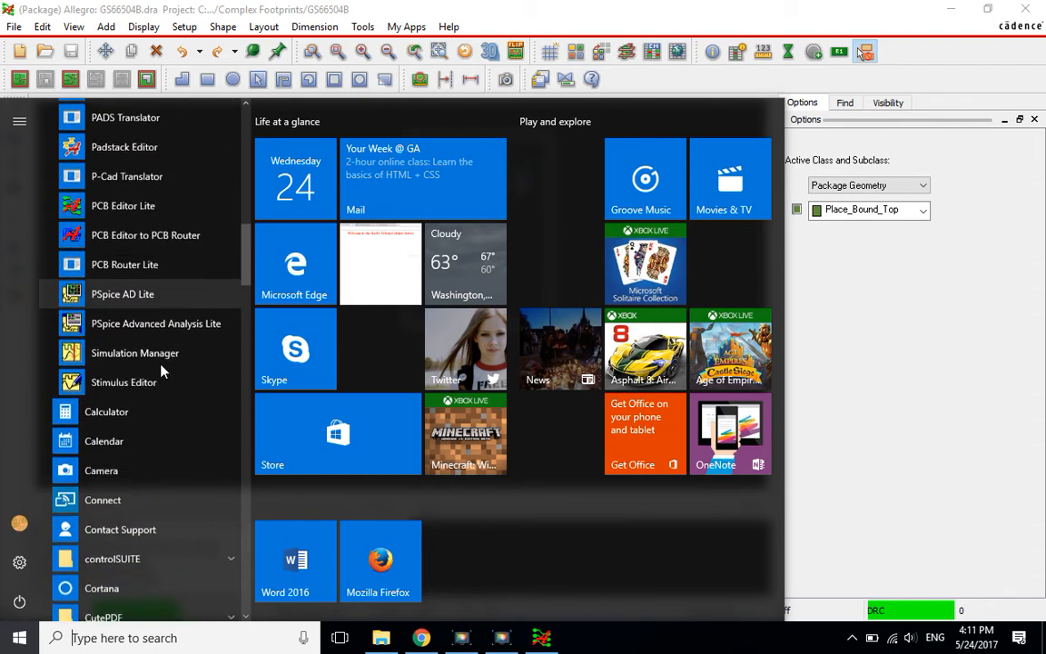
{"action": "scroll", "coordinate": [157, 346], "scroll_direction": "up", "scroll_amount": 4}
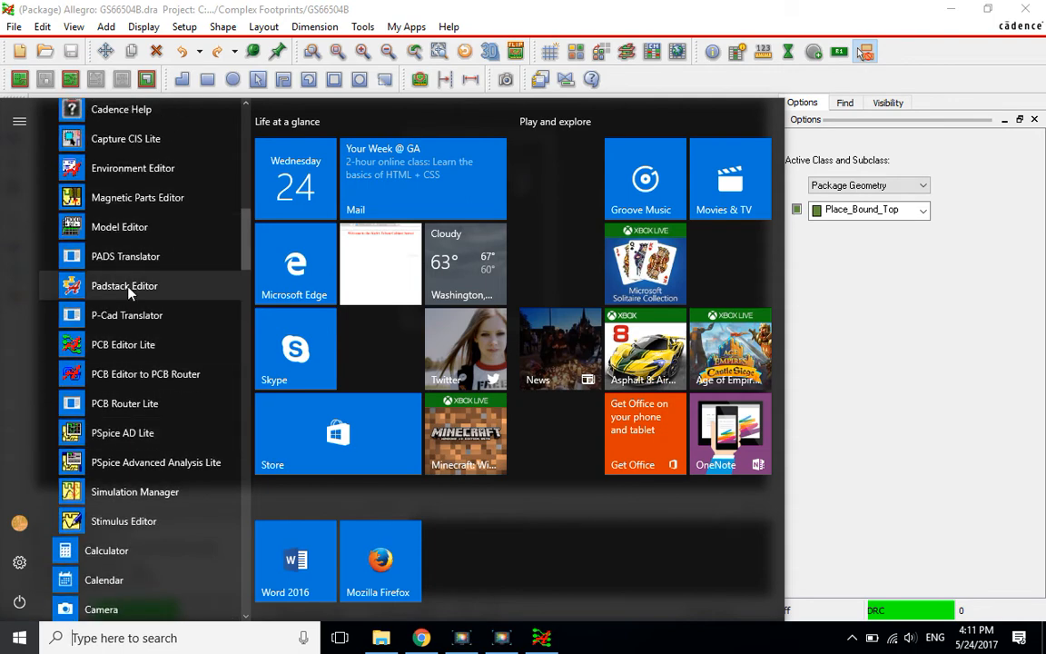
{"action": "left_click", "coordinate": [125, 286]}
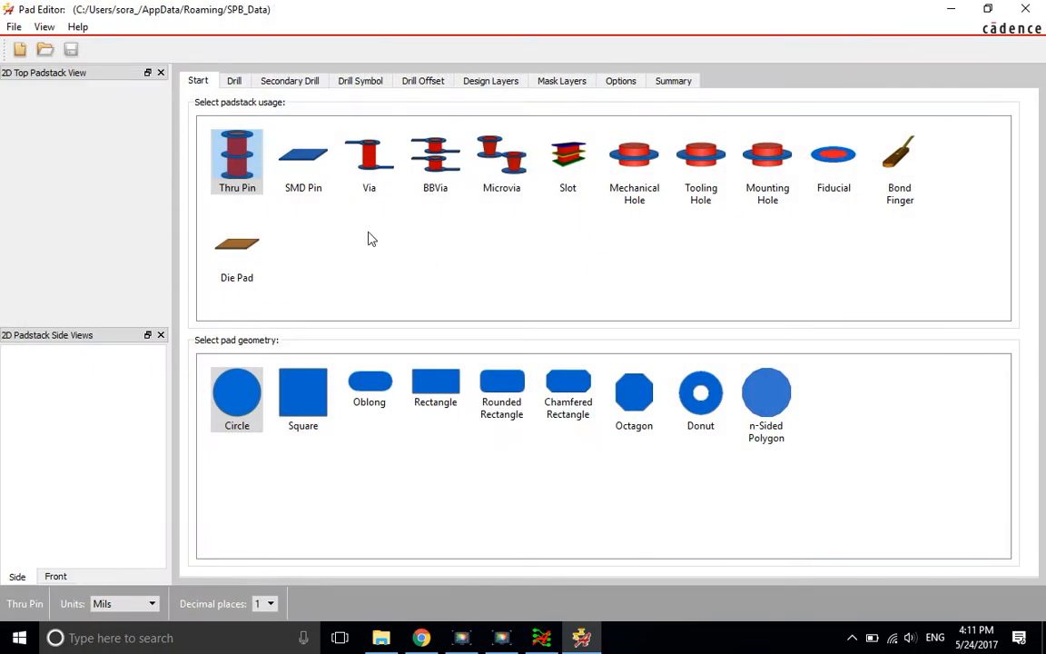
{"action": "left_click", "coordinate": [397, 276]}
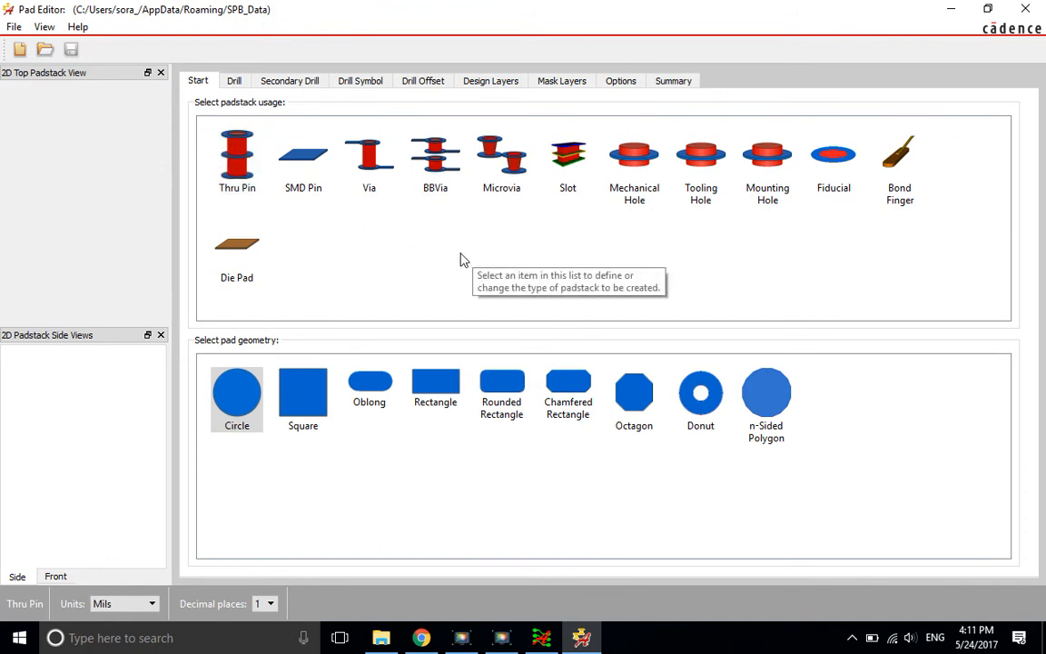
Check the datasheet's recommended PCB footprint in Chrome, and choose SMD Pin usage with Rectangle geometry in Pad Editor.
{"action": "left_click", "coordinate": [420, 636]}
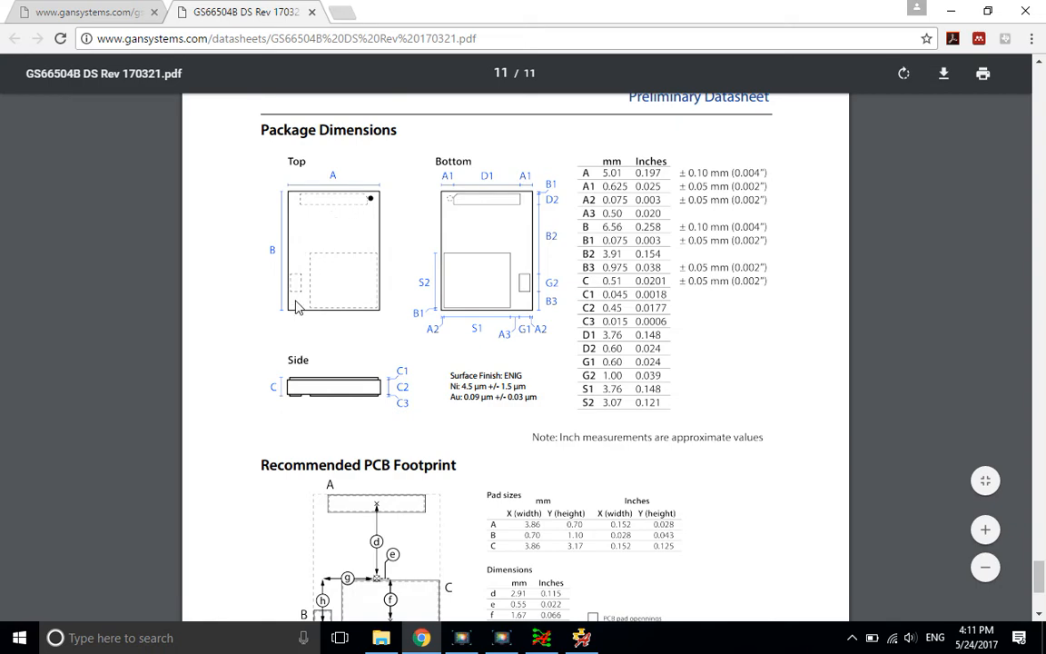
{"action": "scroll", "coordinate": [539, 397], "scroll_direction": "down", "scroll_amount": 3}
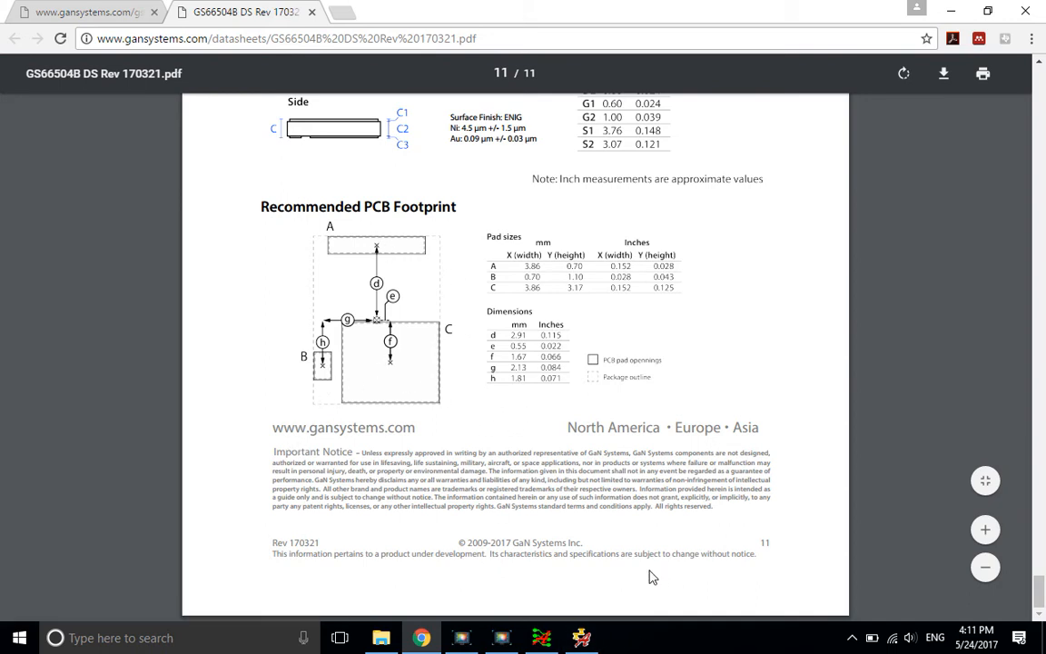
{"action": "scroll", "coordinate": [495, 351], "scroll_direction": "up", "scroll_amount": 1}
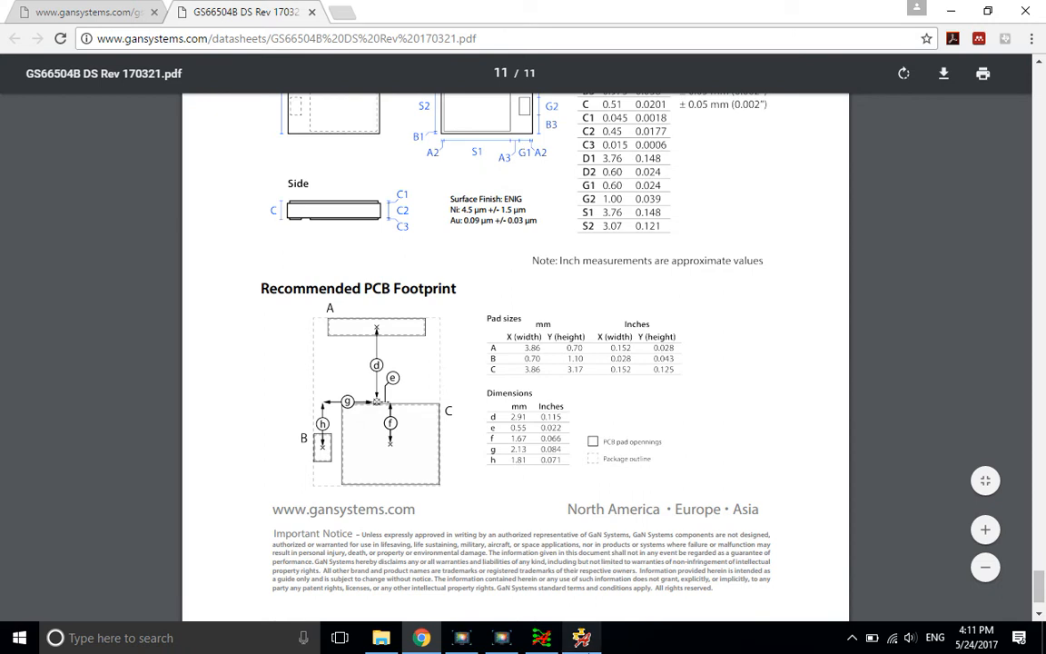
{"action": "left_click", "coordinate": [581, 638]}
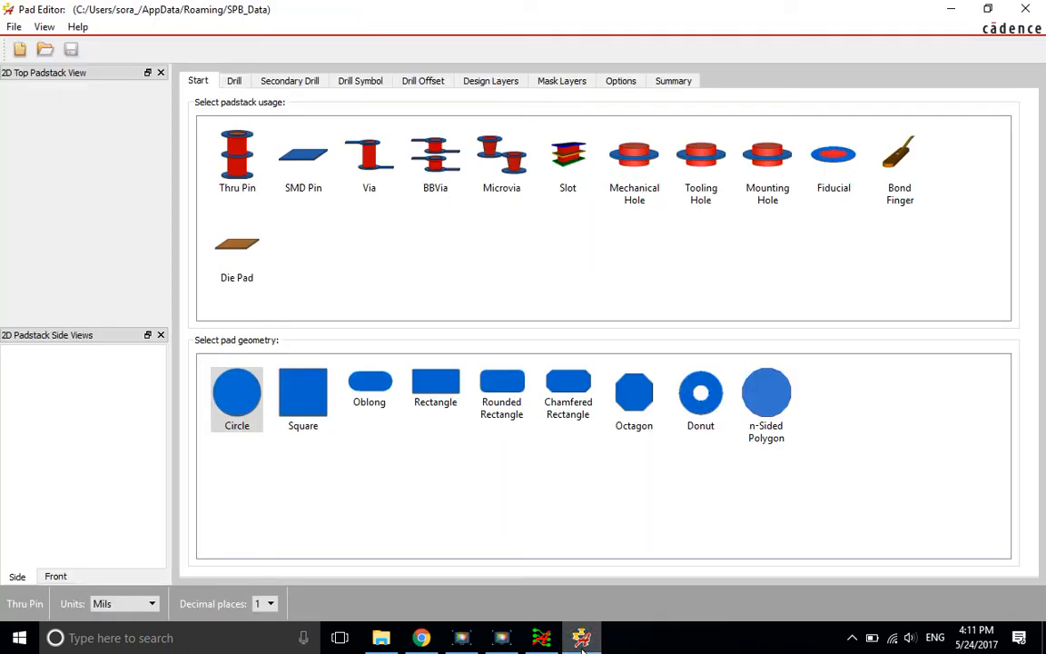
{"action": "left_click", "coordinate": [305, 155]}
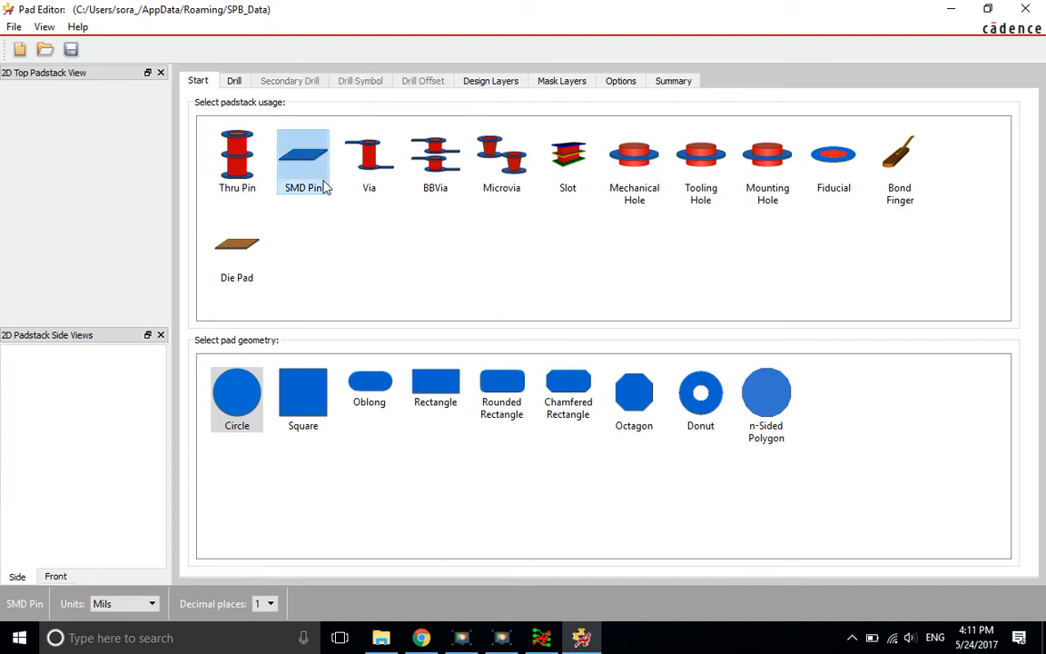
{"action": "left_click", "coordinate": [434, 388]}
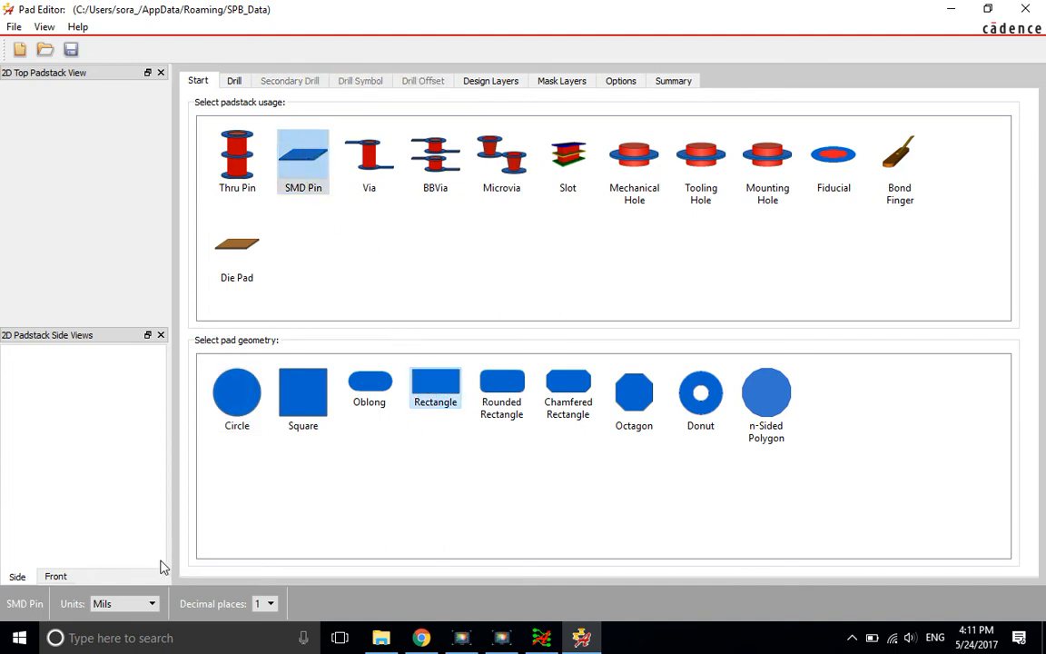
Change the padstack units to Millimeter and accept the loss of accuracy.
{"action": "left_click", "coordinate": [109, 604]}
{"action": "left_click", "coordinate": [111, 564]}
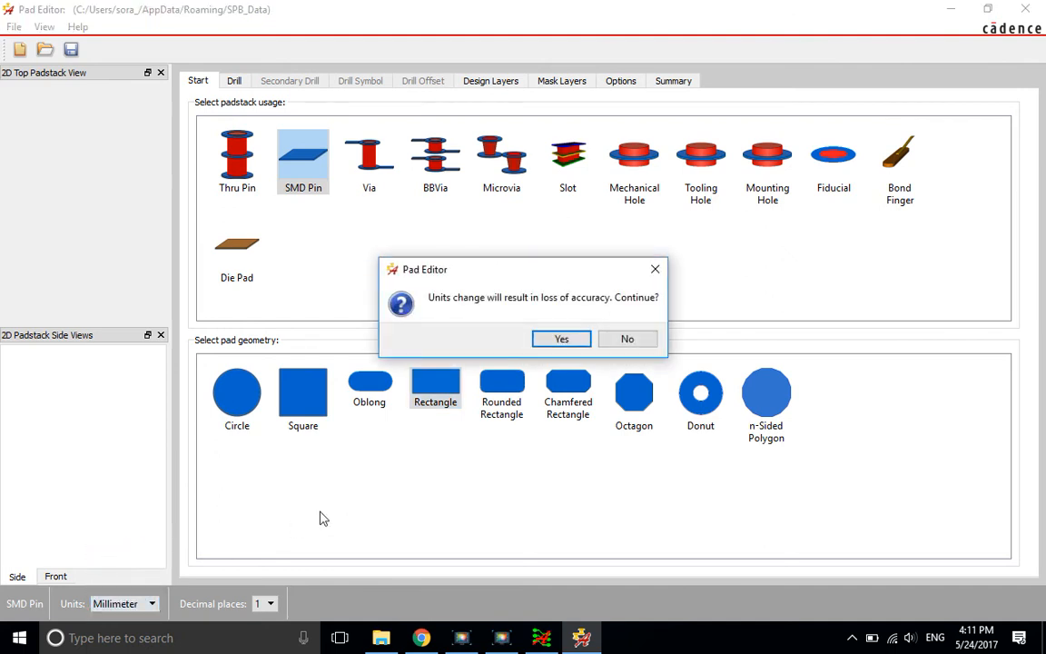
{"action": "left_click", "coordinate": [561, 339]}
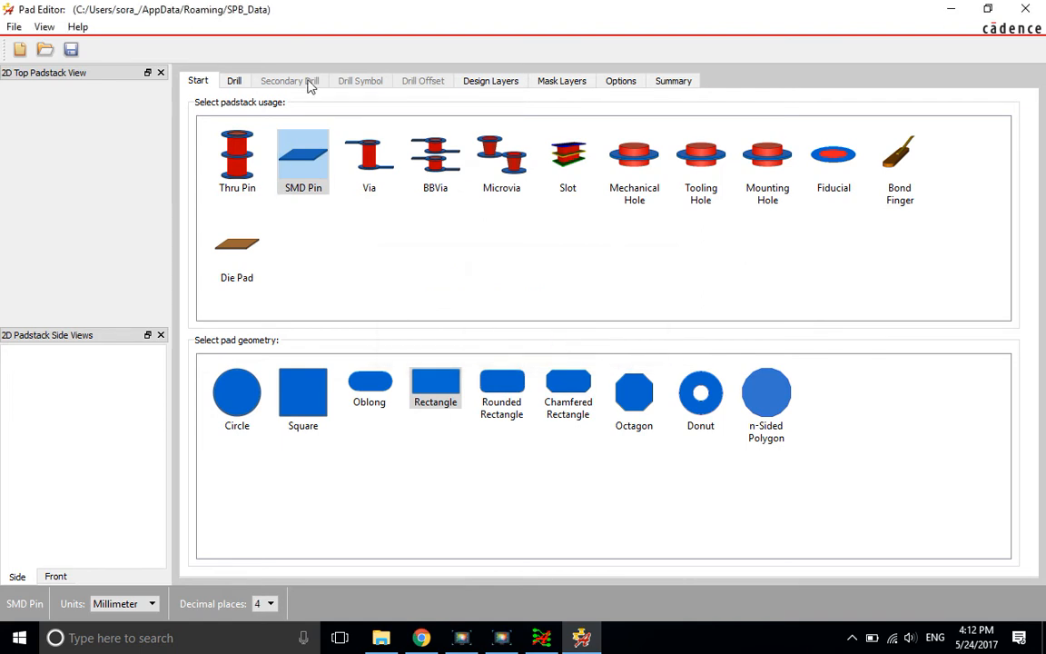
In the design layers, set the regular pad geometry on BEGIN LAYER to Rectangle.
{"action": "left_click", "coordinate": [495, 81]}
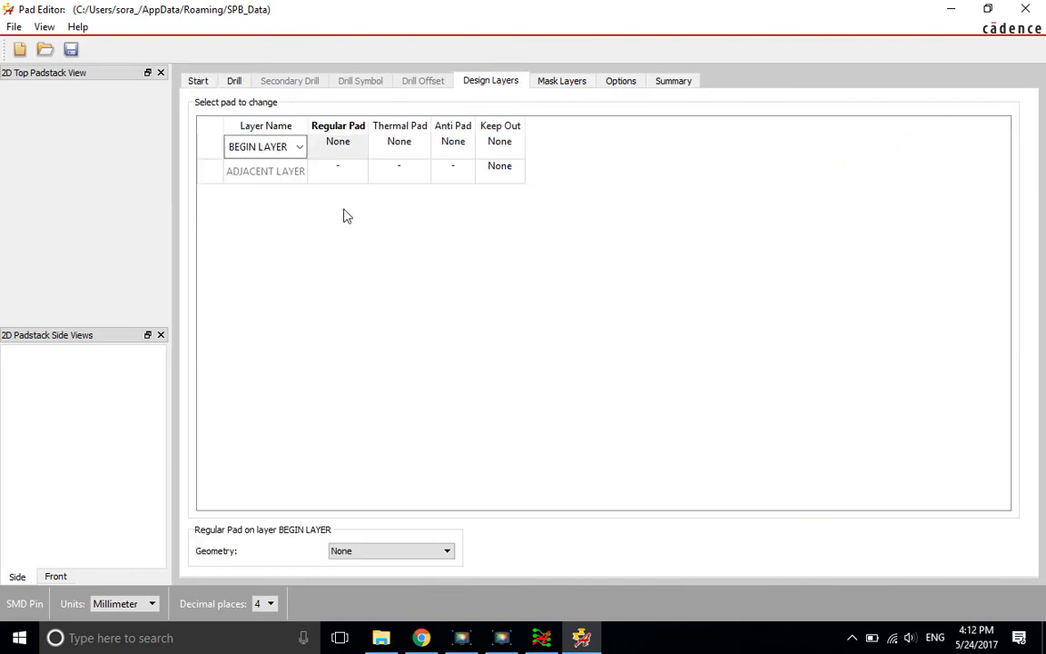
{"action": "left_click", "coordinate": [337, 143]}
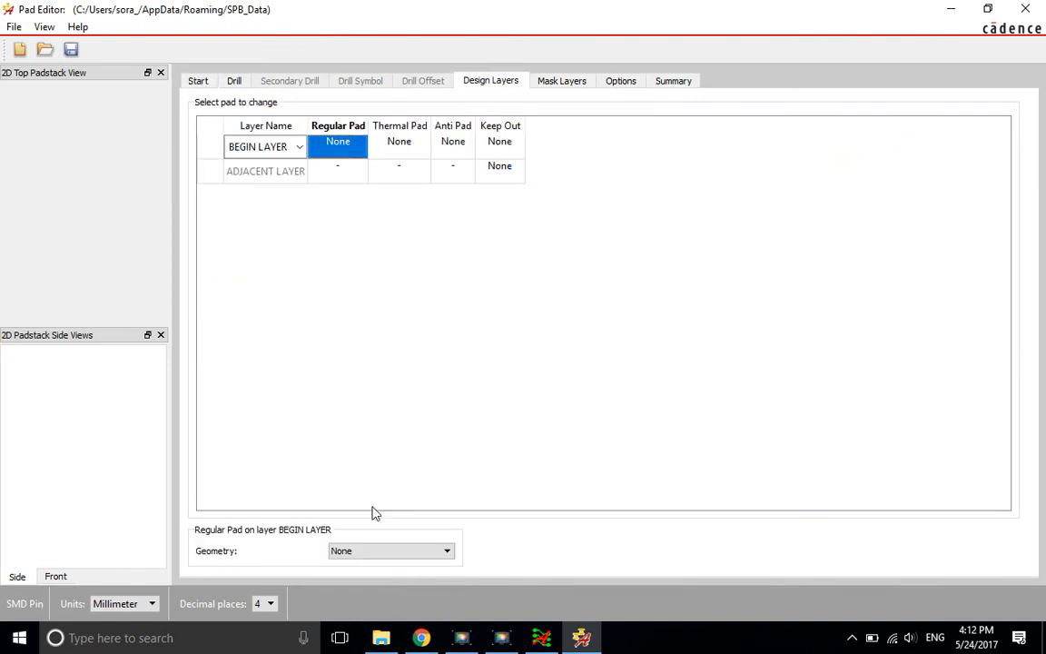
{"action": "left_click", "coordinate": [343, 152]}
{"action": "left_click", "coordinate": [335, 138]}
{"action": "left_click", "coordinate": [262, 550]}
{"action": "left_click", "coordinate": [370, 551]}
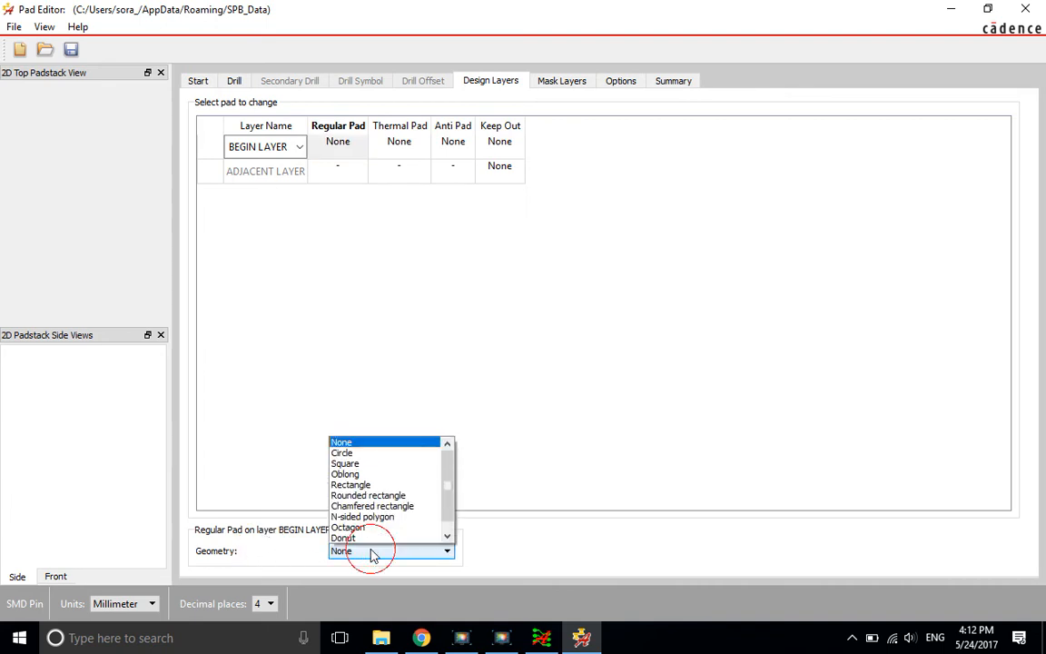
{"action": "left_click", "coordinate": [359, 485]}
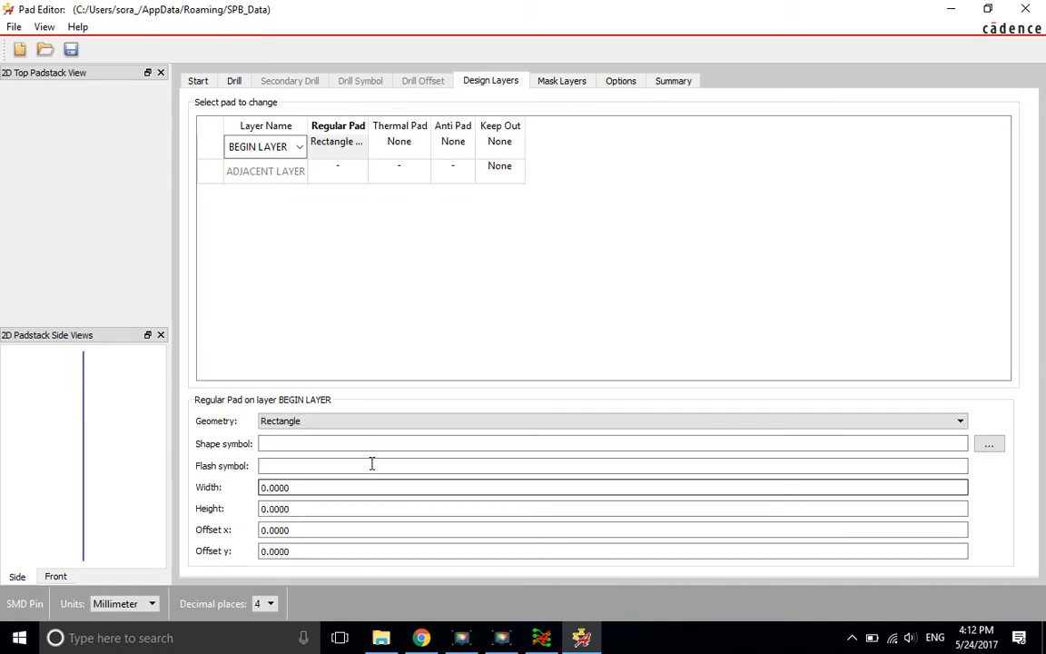
Look up the recommended pad sizes in the datasheet in Chrome and enter the BEGIN LAYER regular pad's width in Pad Editor.
{"action": "left_click", "coordinate": [310, 488]}
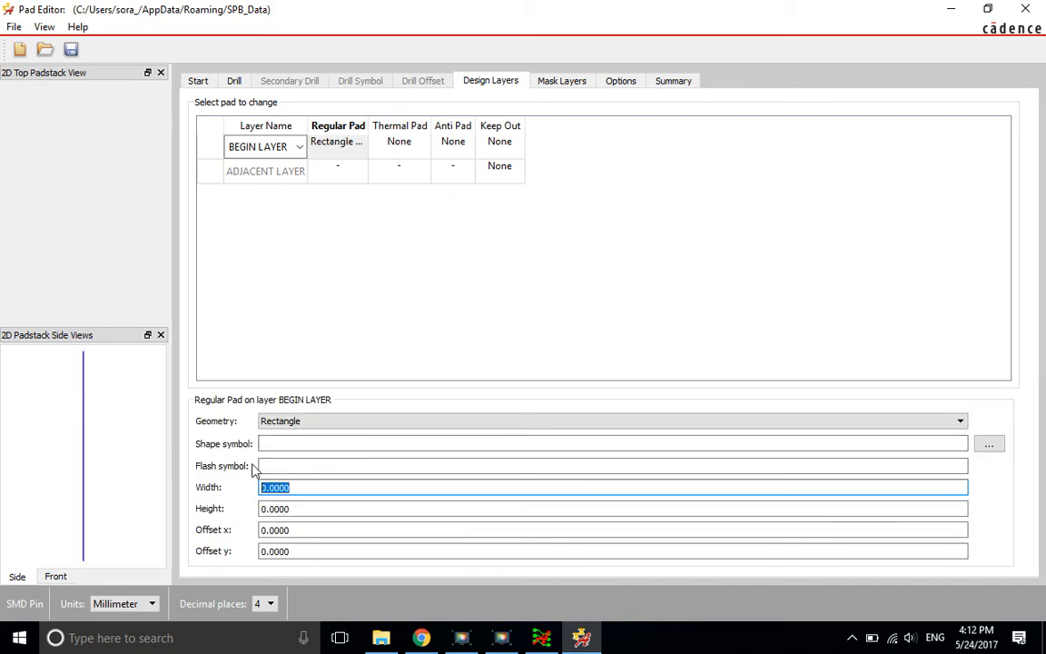
{"action": "left_click", "coordinate": [422, 638]}
{"action": "scroll", "coordinate": [445, 287], "scroll_direction": "up", "scroll_amount": 3}
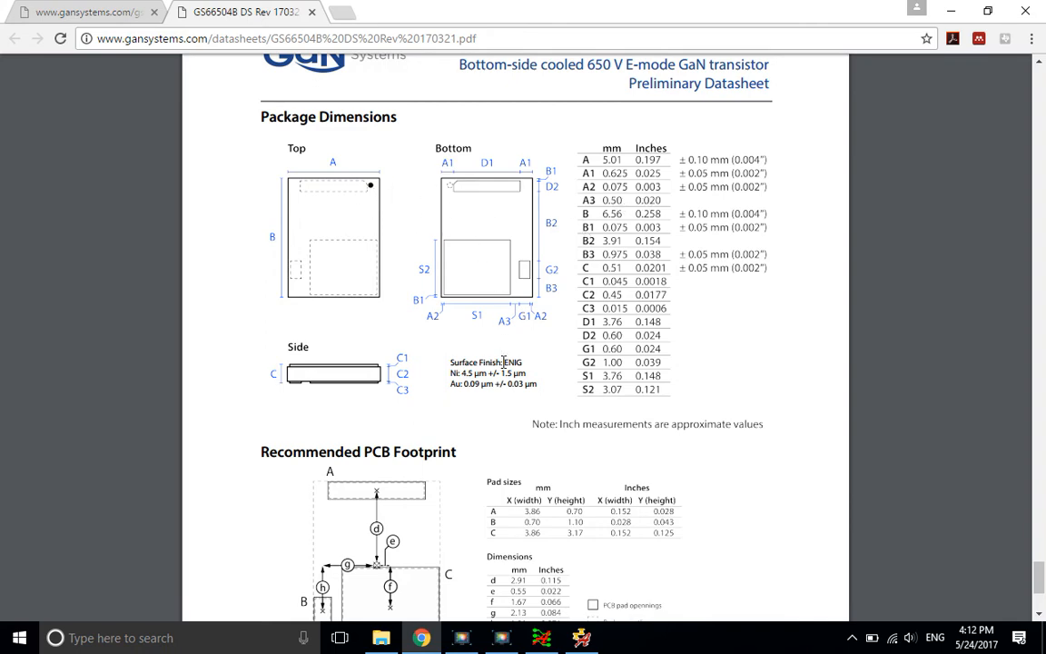
{"action": "scroll", "coordinate": [375, 377], "scroll_direction": "down", "scroll_amount": 3}
{"action": "scroll", "coordinate": [495, 261], "scroll_direction": "up", "scroll_amount": 2}
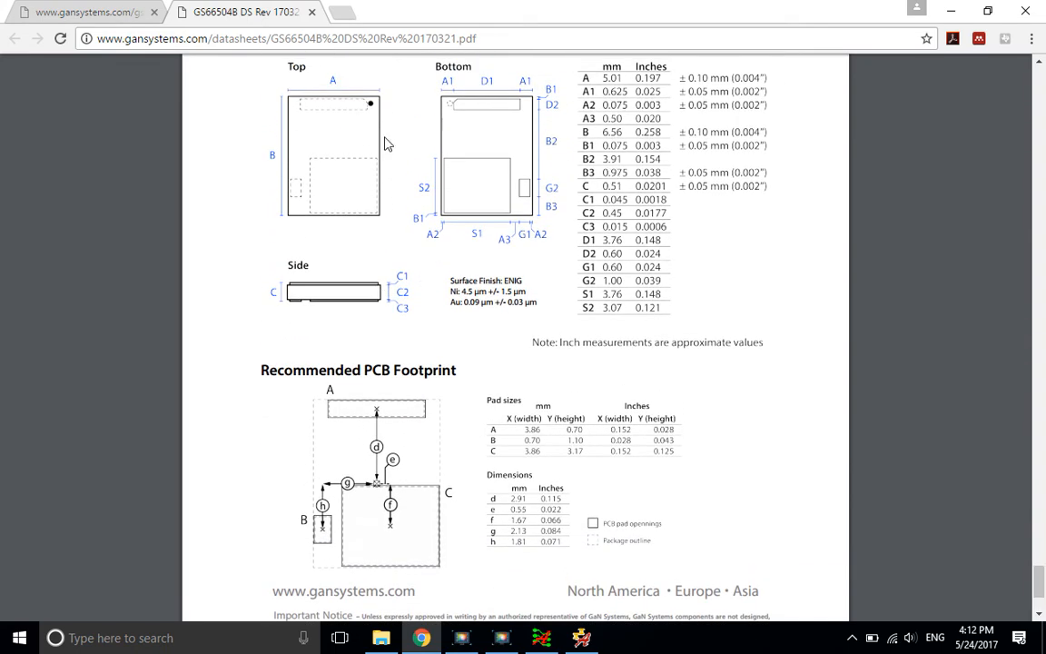
{"action": "scroll", "coordinate": [454, 204], "scroll_direction": "up", "scroll_amount": 2}
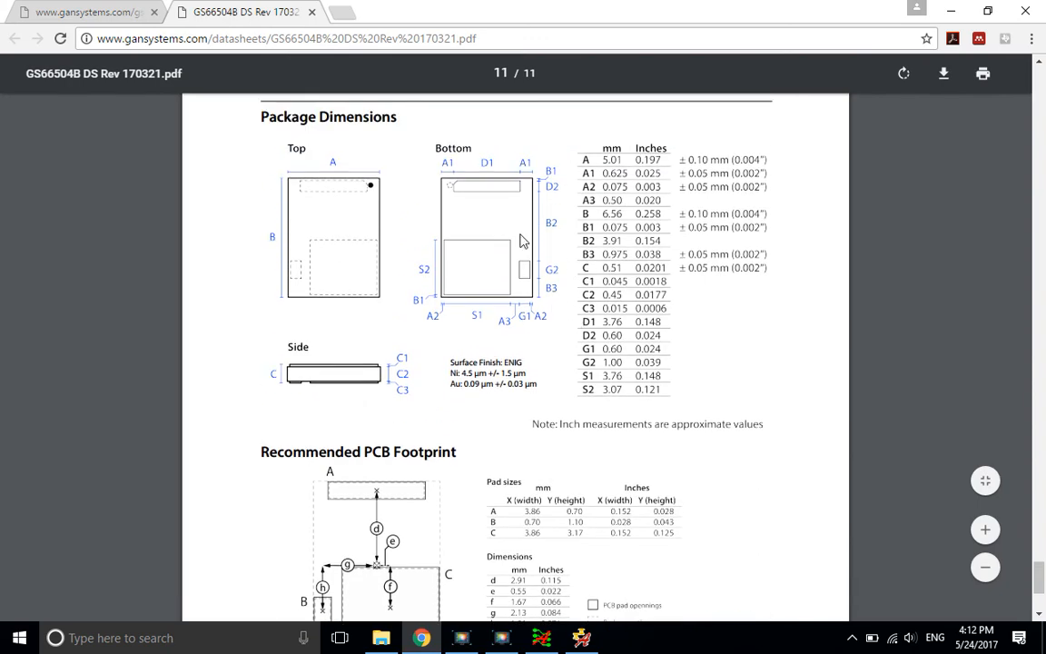
{"action": "scroll", "coordinate": [561, 269], "scroll_direction": "down", "scroll_amount": 3}
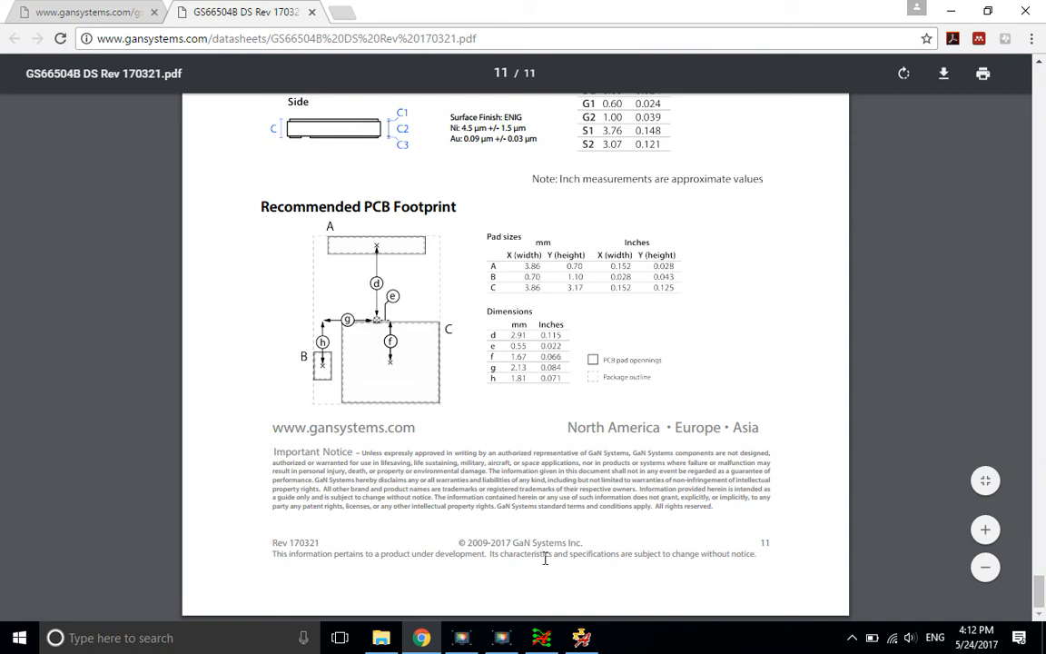
{"action": "left_click", "coordinate": [582, 637]}
{"action": "type", "text": "3"}
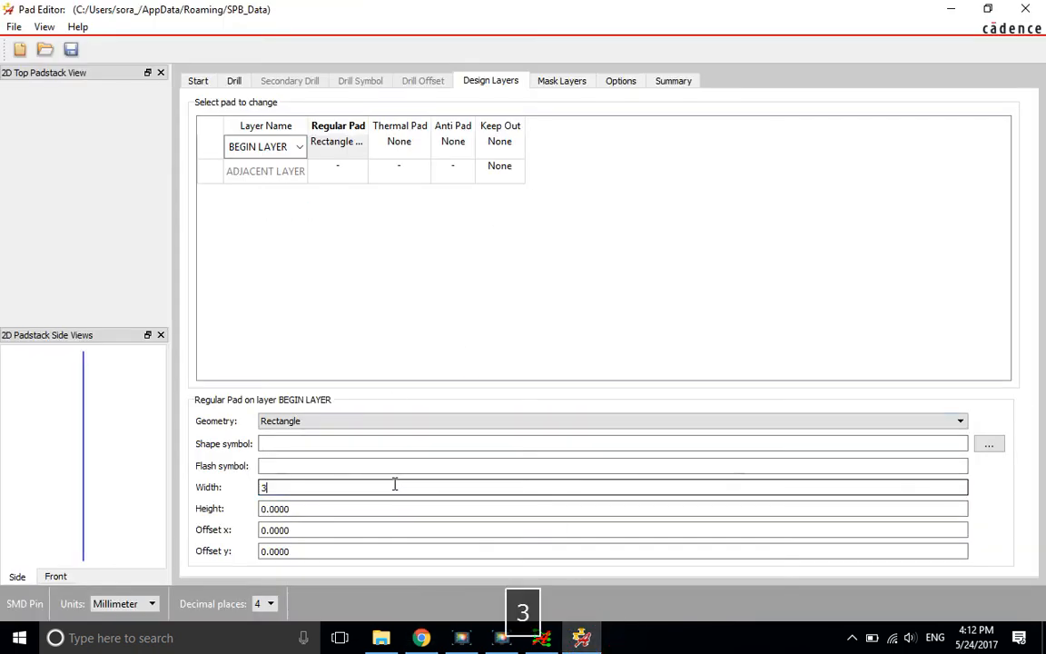
Set the rectangular regular pad on BEGIN LAYER to 3.86 mm wide and 0.7 mm high.
{"action": "type", "text": ".86"}
{"action": "key", "text": "Tab"}
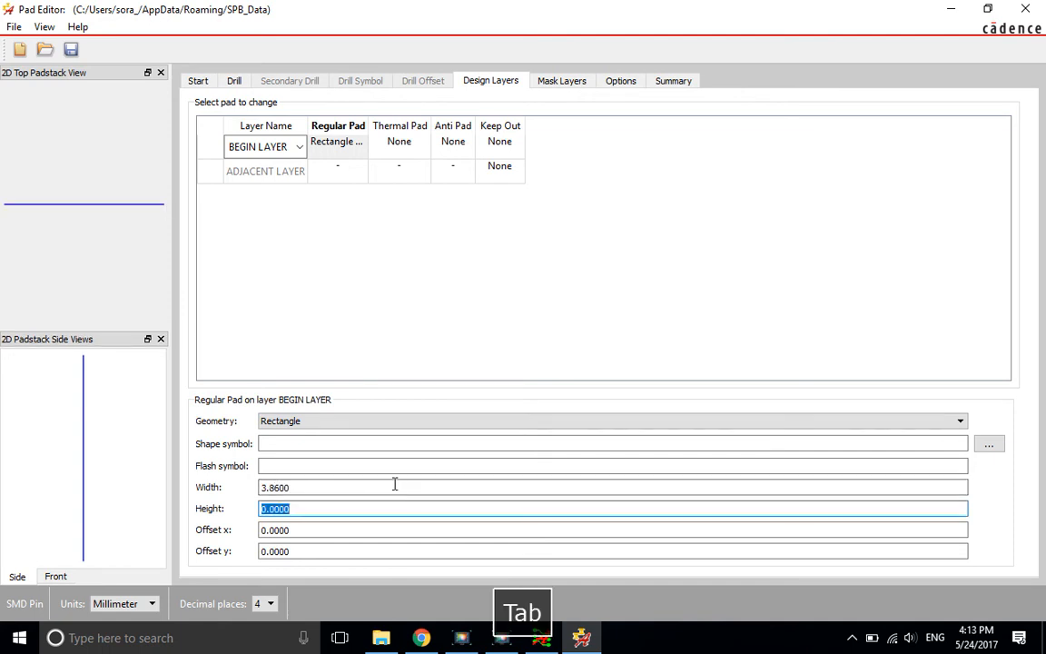
{"action": "type", "text": "0.7"}
{"action": "key", "text": "Tab"}
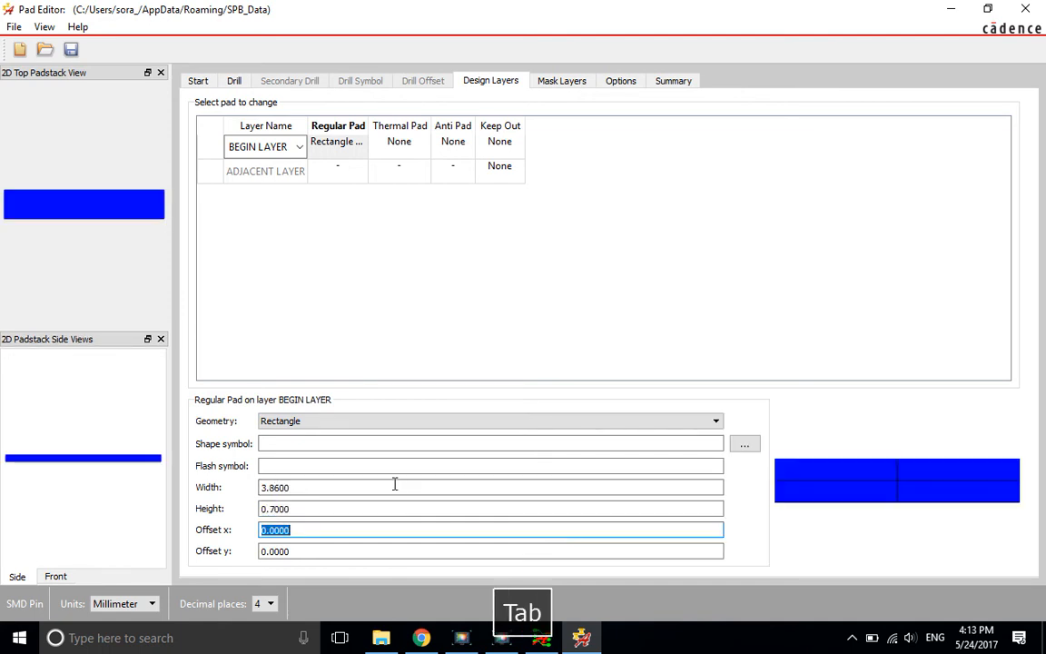
Define the SOLDERMASK_TOP pad as a rectangle 3.96 mm wide and 0.80 mm high.
{"action": "left_click", "coordinate": [562, 80]}
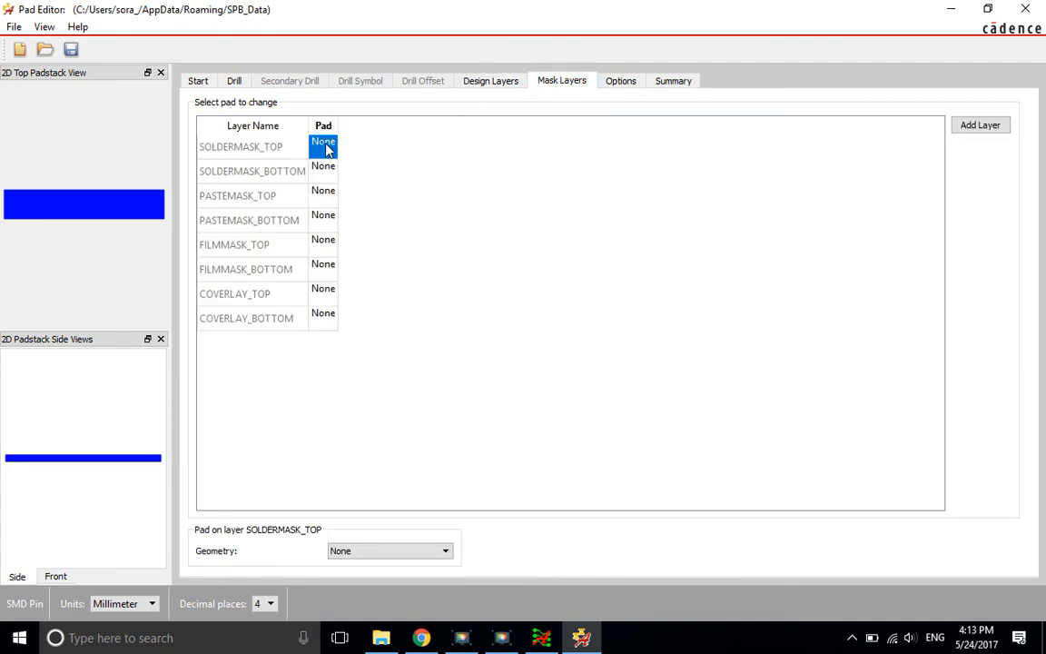
{"action": "left_click", "coordinate": [379, 556]}
{"action": "left_click", "coordinate": [376, 485]}
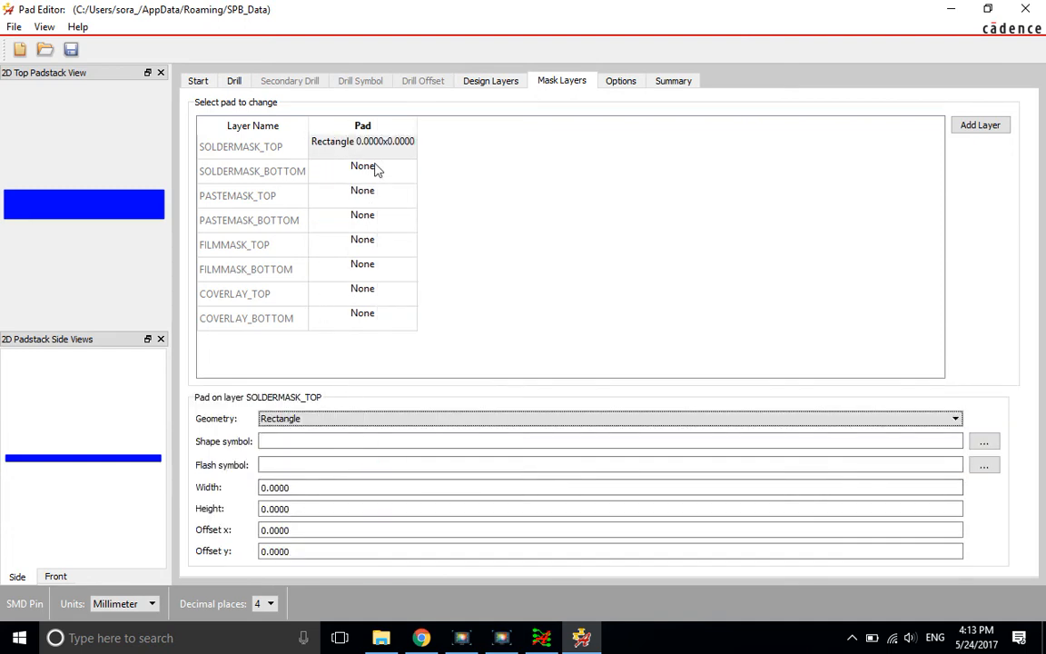
{"action": "left_click", "coordinate": [304, 491]}
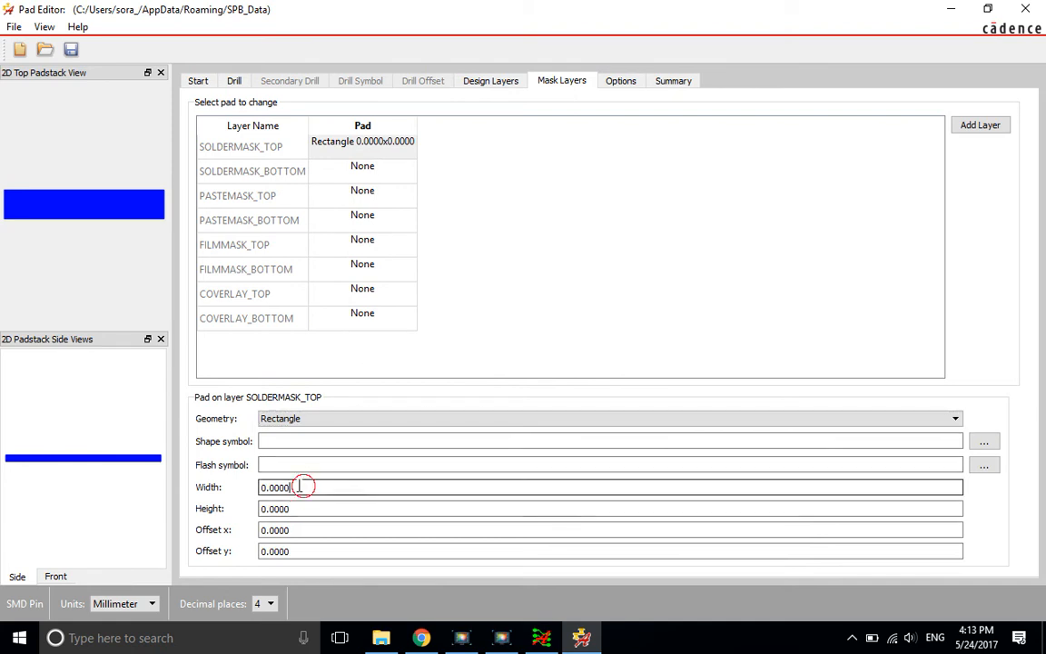
{"action": "double_click", "coordinate": [303, 487]}
{"action": "type", "text": "3.96"}
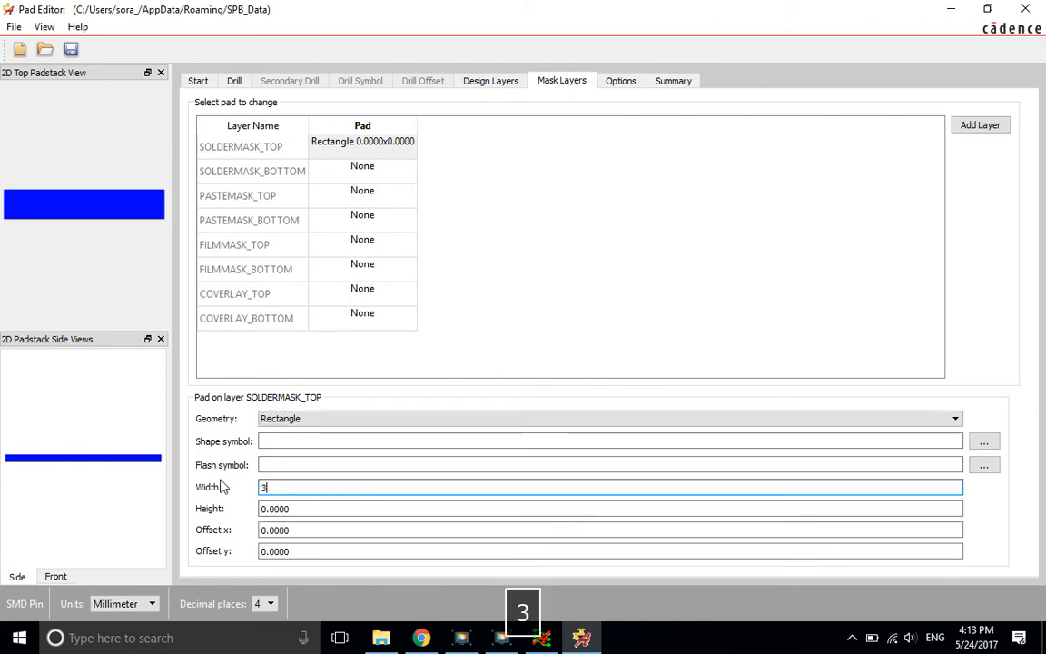
{"action": "key", "text": "Tab"}
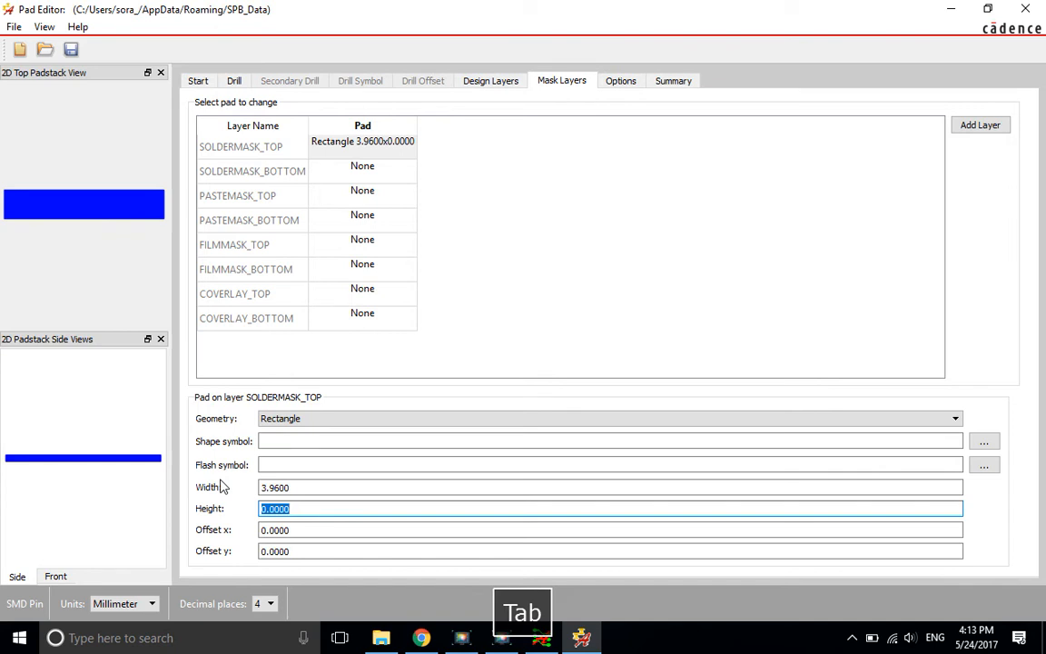
{"action": "type", "text": "0."}
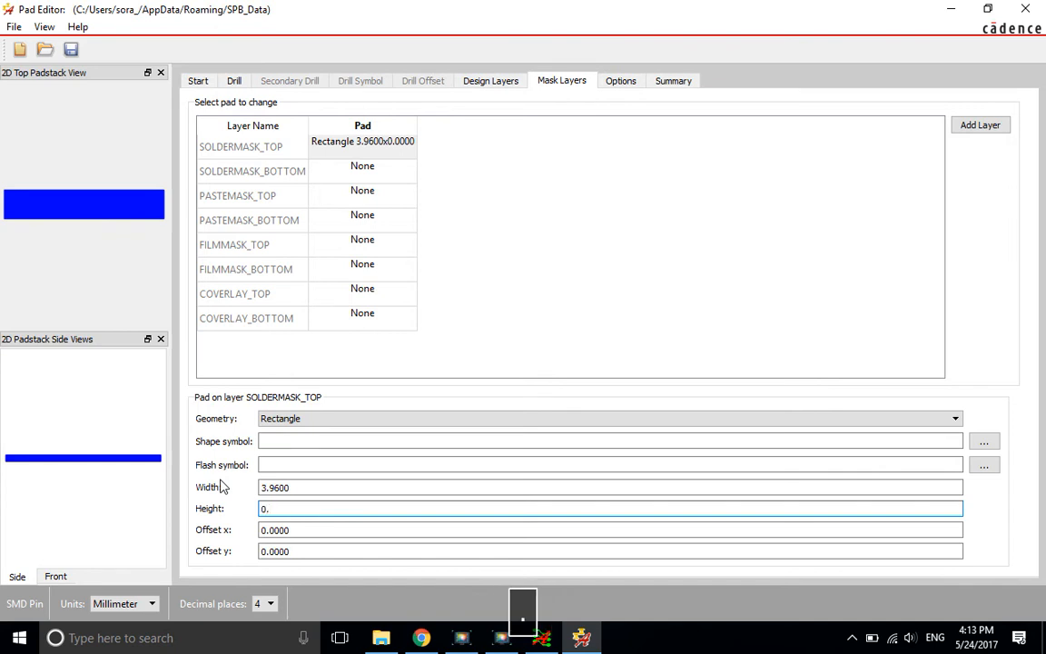
{"action": "type", "text": "80"}
{"action": "key", "text": "Tab"}
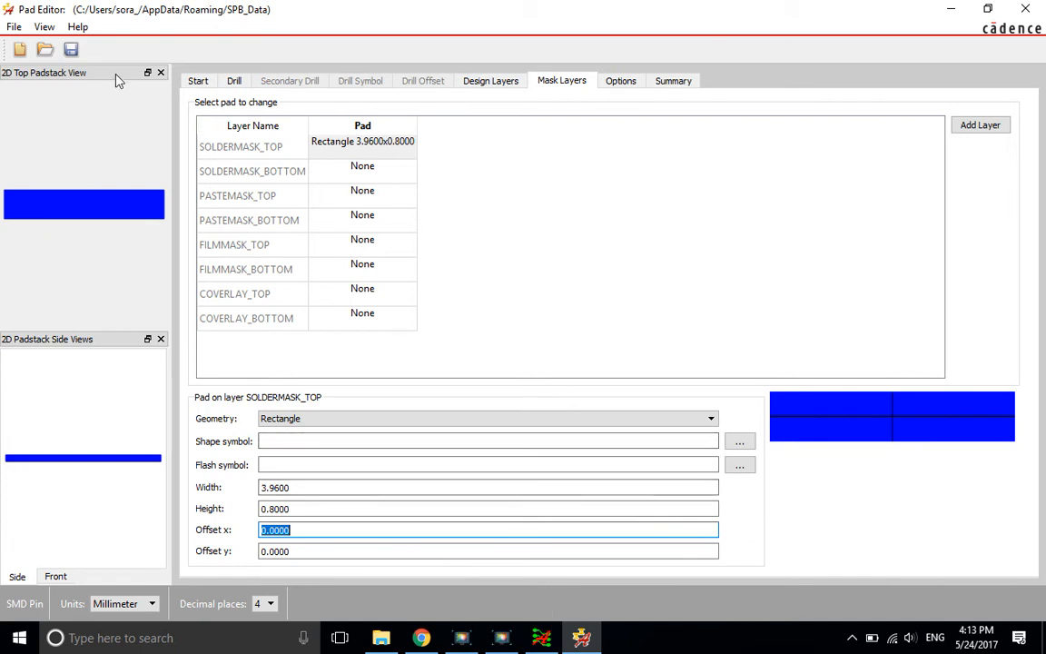
Define the PASTEMASK_TOP pad as a rectangle 3.66 mm wide and 0.6 mm high.
{"action": "left_click", "coordinate": [362, 195]}
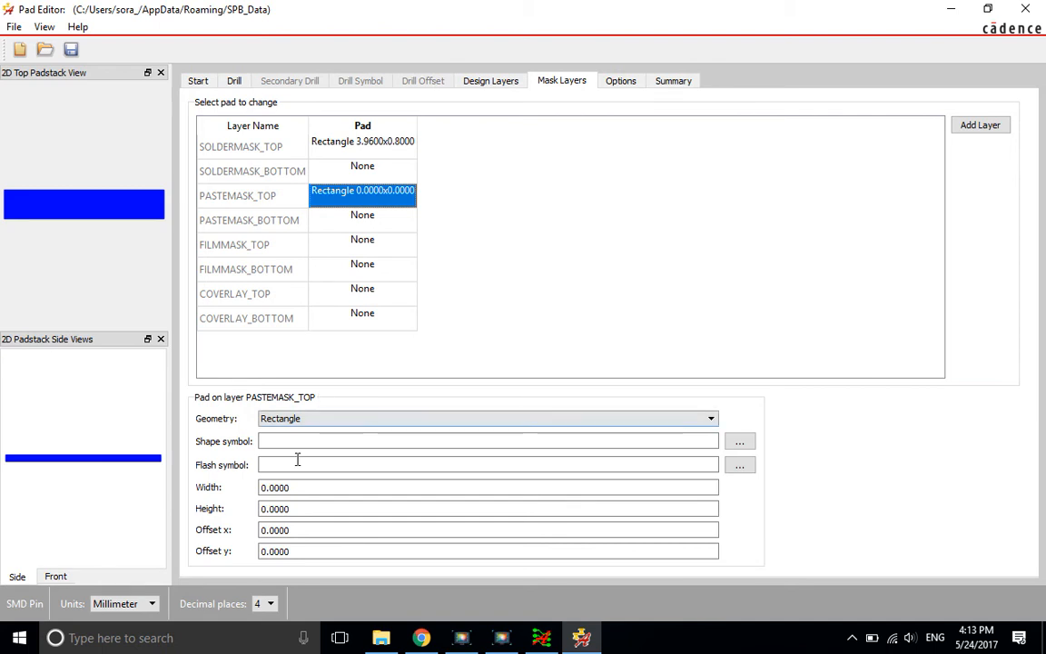
{"action": "left_click", "coordinate": [299, 488]}
{"action": "double_click", "coordinate": [300, 488]}
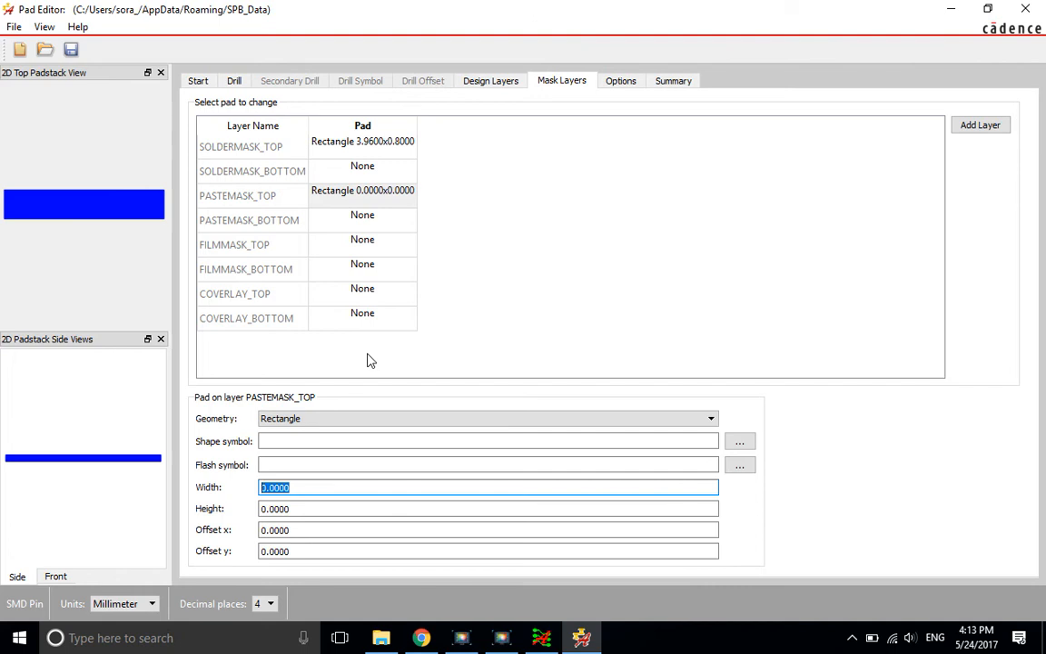
{"action": "type", "text": "3."}
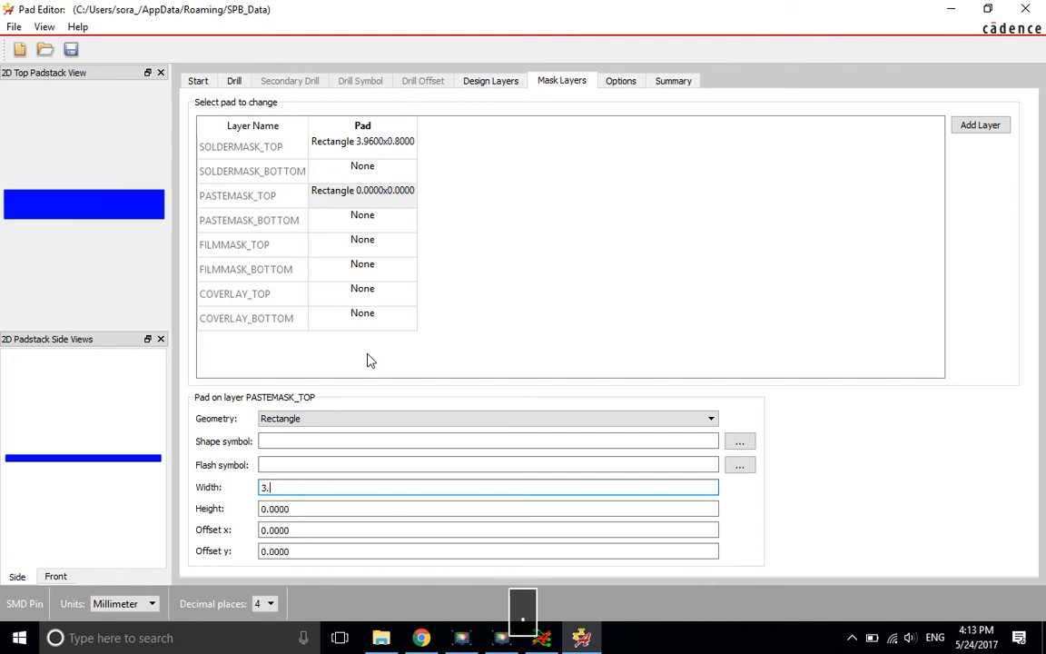
{"action": "type", "text": "66"}
{"action": "key", "text": "Tab"}
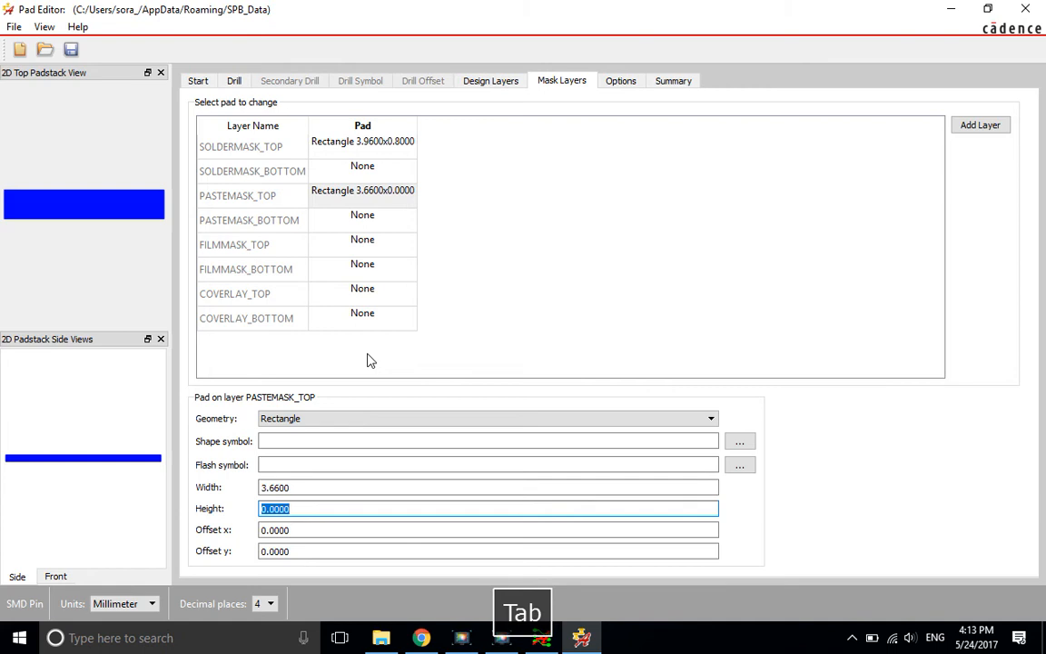
{"action": "key", "text": "BackSpace"}
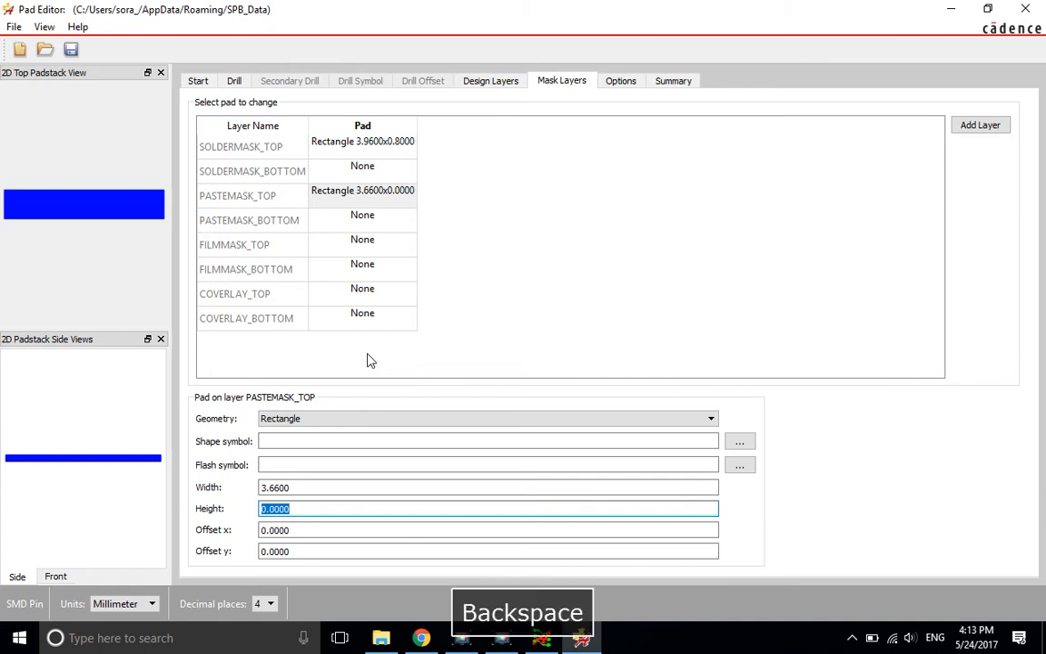
{"action": "type", "text": "0."}
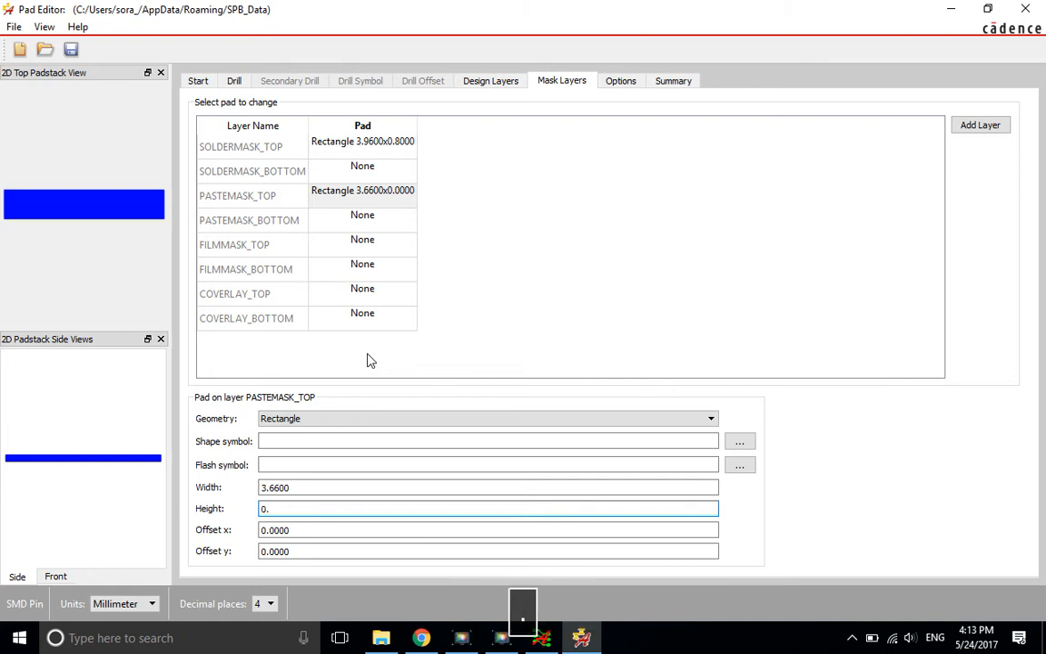
{"action": "type", "text": "6"}
{"action": "key", "text": "Tab"}
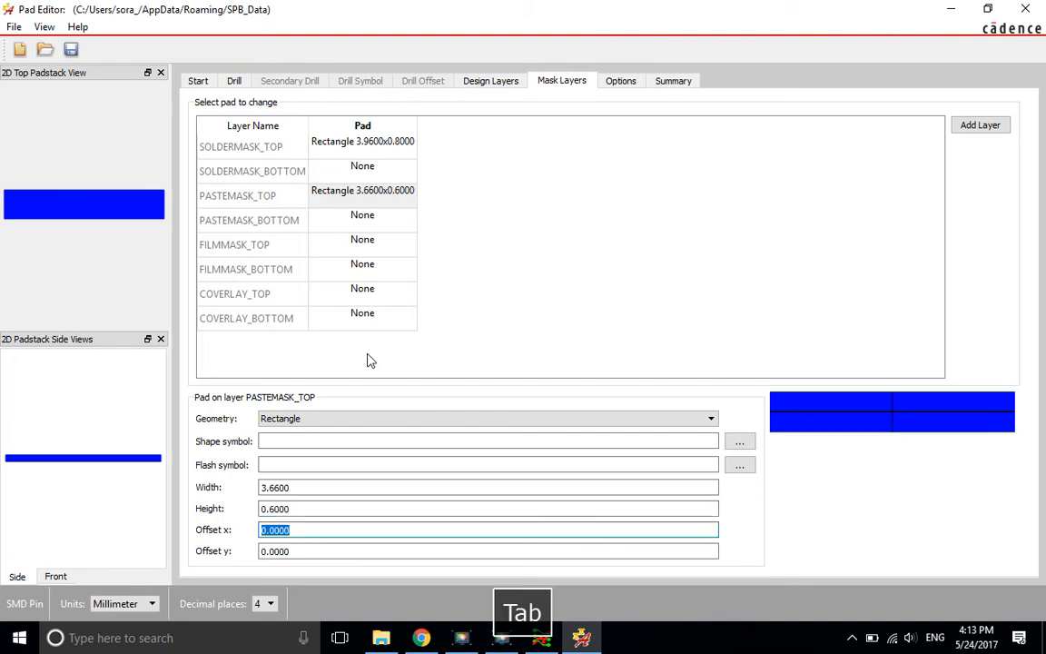
Save the padstack as pad_386x070_R in the GS66504B folder.
{"action": "left_click", "coordinate": [72, 50]}
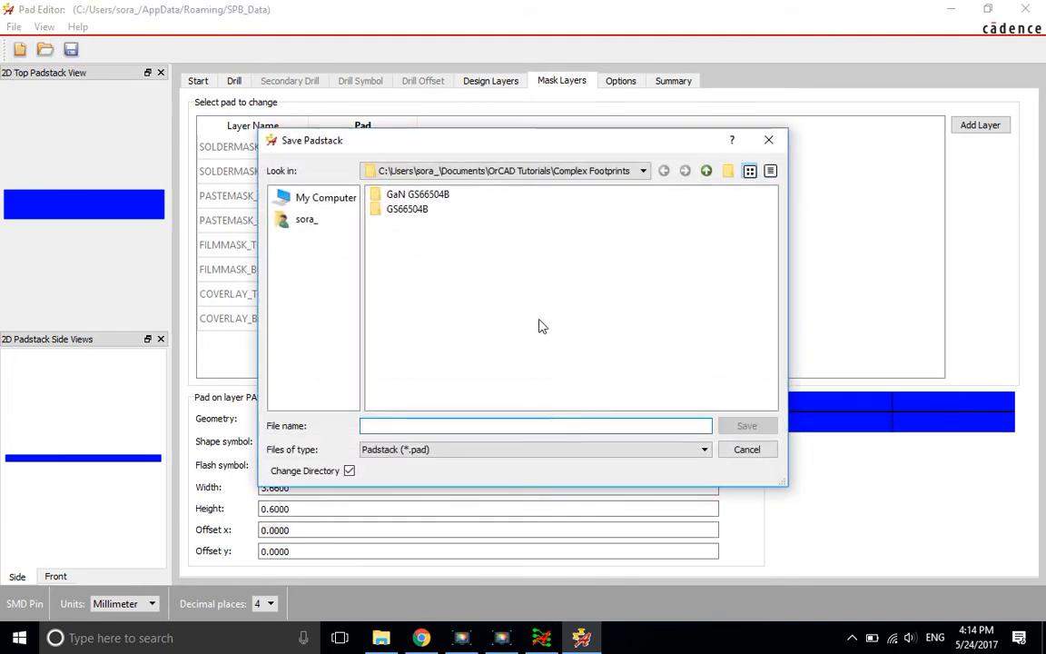
{"action": "left_click", "coordinate": [515, 425]}
{"action": "double_click", "coordinate": [407, 209]}
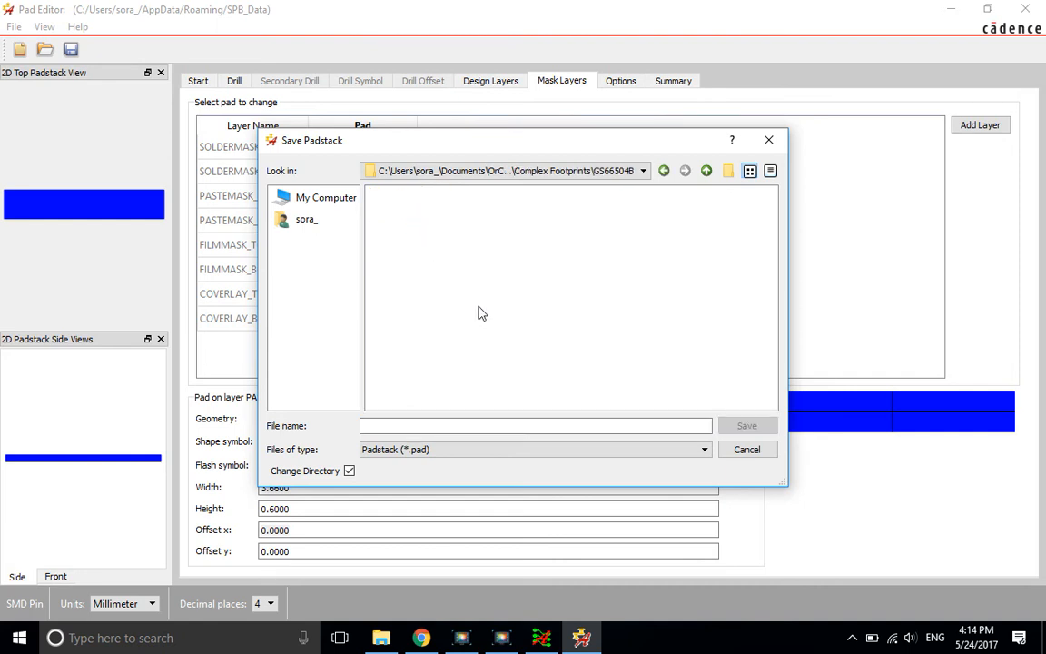
{"action": "left_click", "coordinate": [467, 423]}
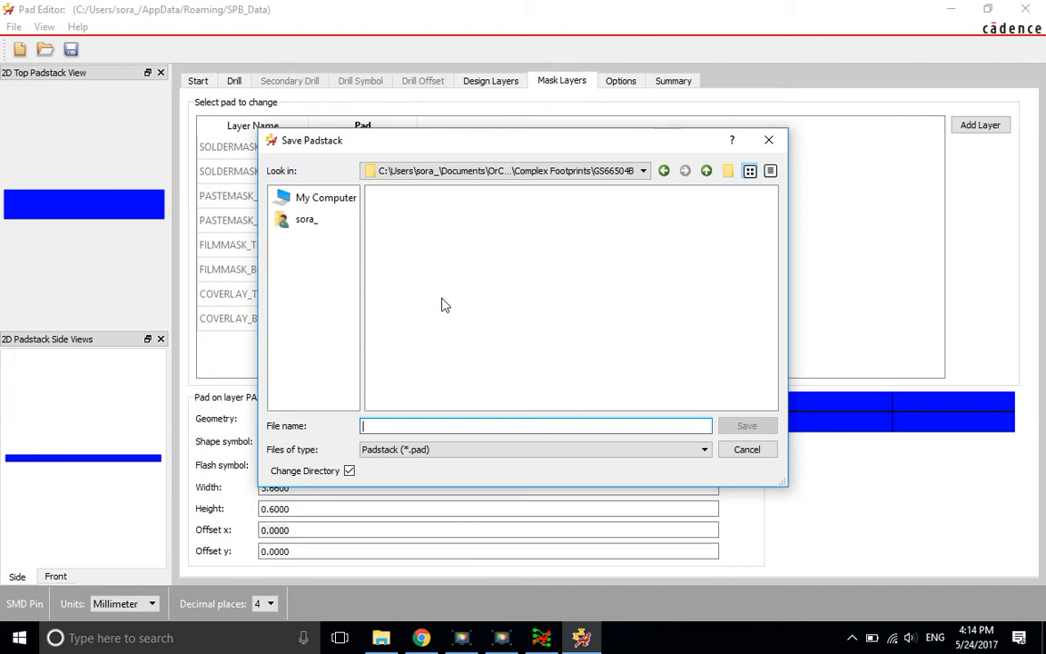
{"action": "type", "text": "pad_"}
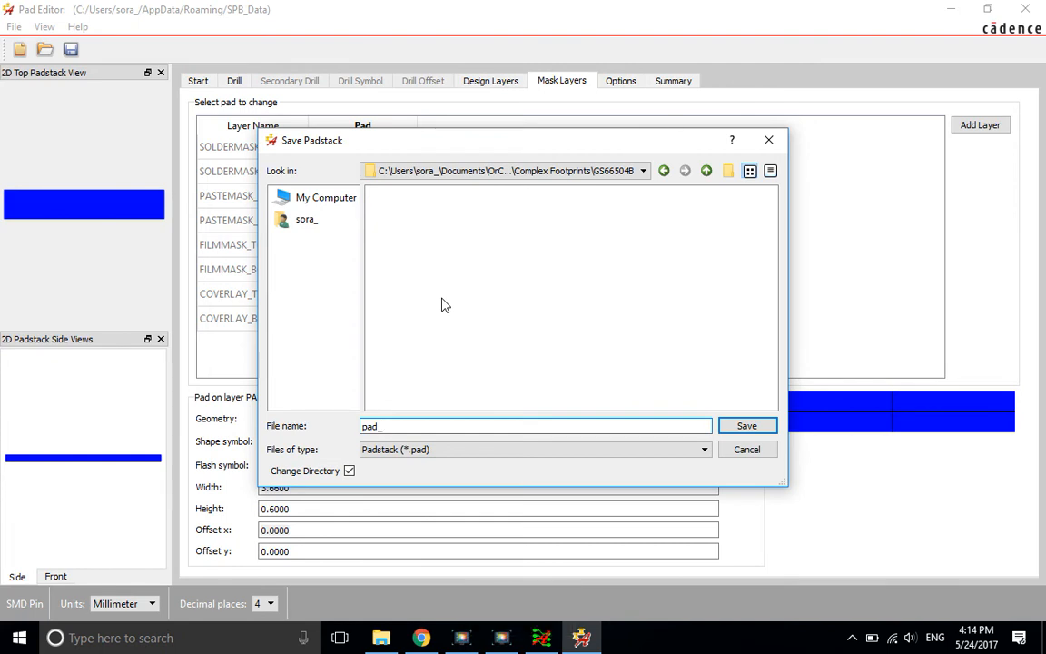
{"action": "type", "text": "386x0"}
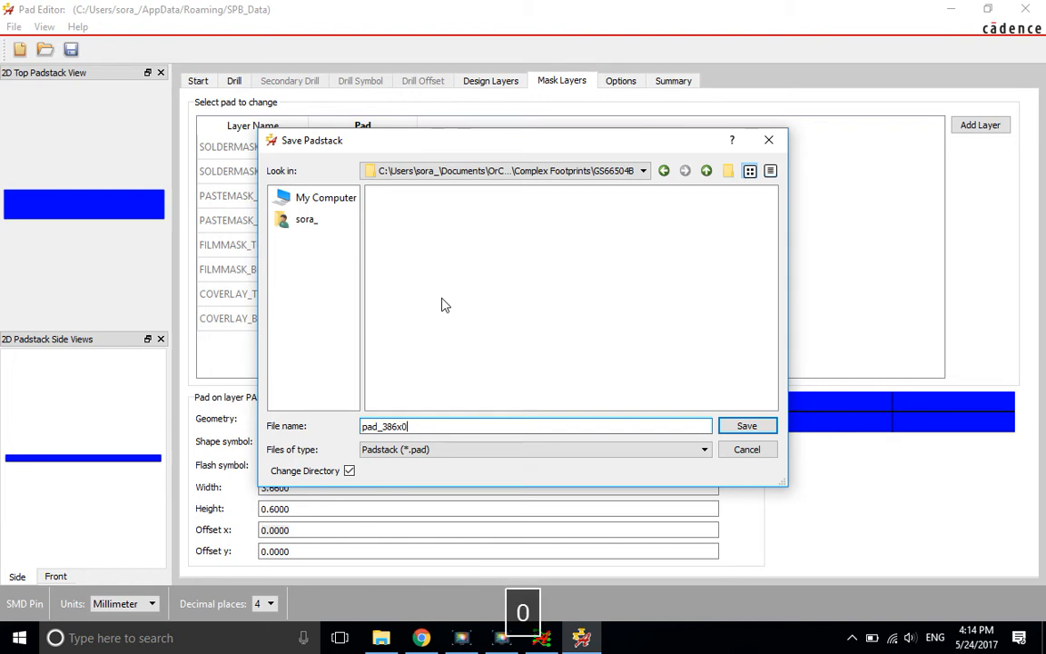
{"action": "type", "text": "70"}
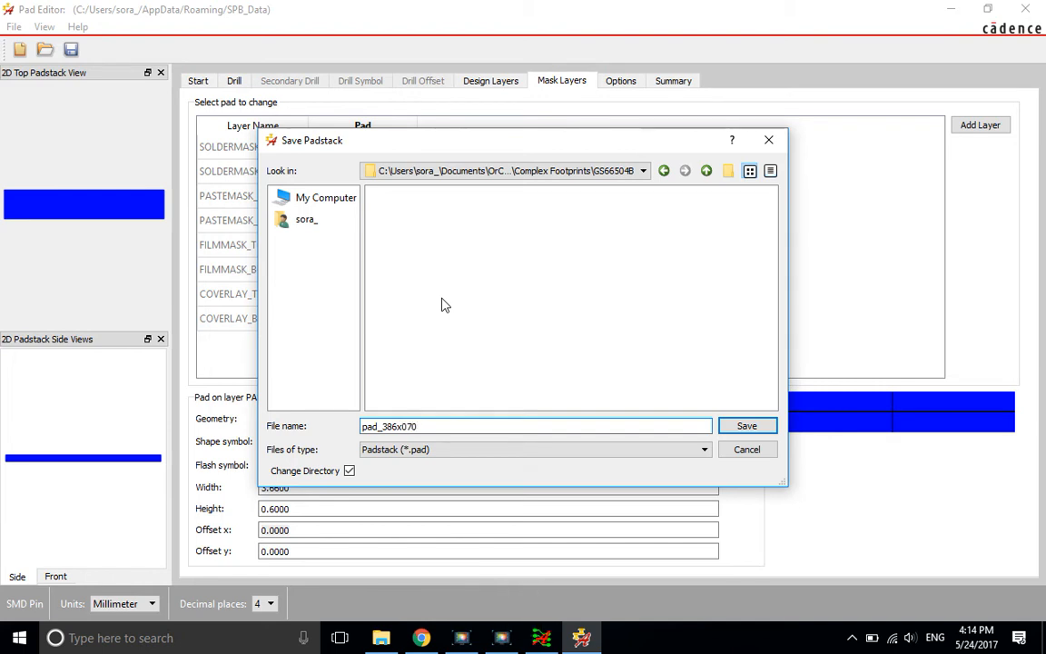
{"action": "type", "text": "_R"}
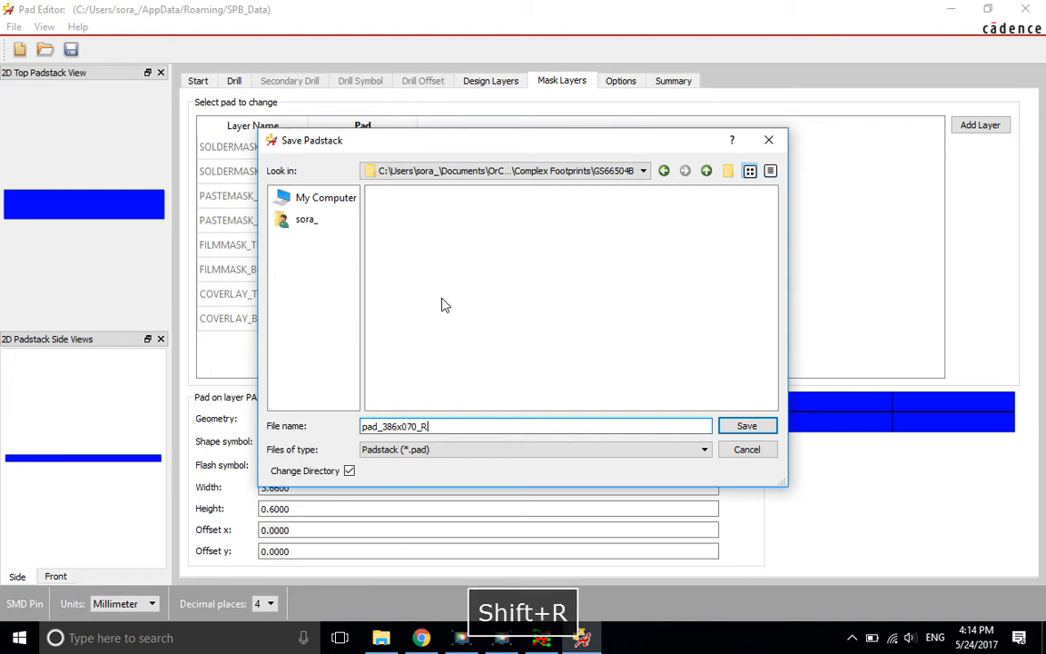
{"action": "left_click", "coordinate": [741, 426]}
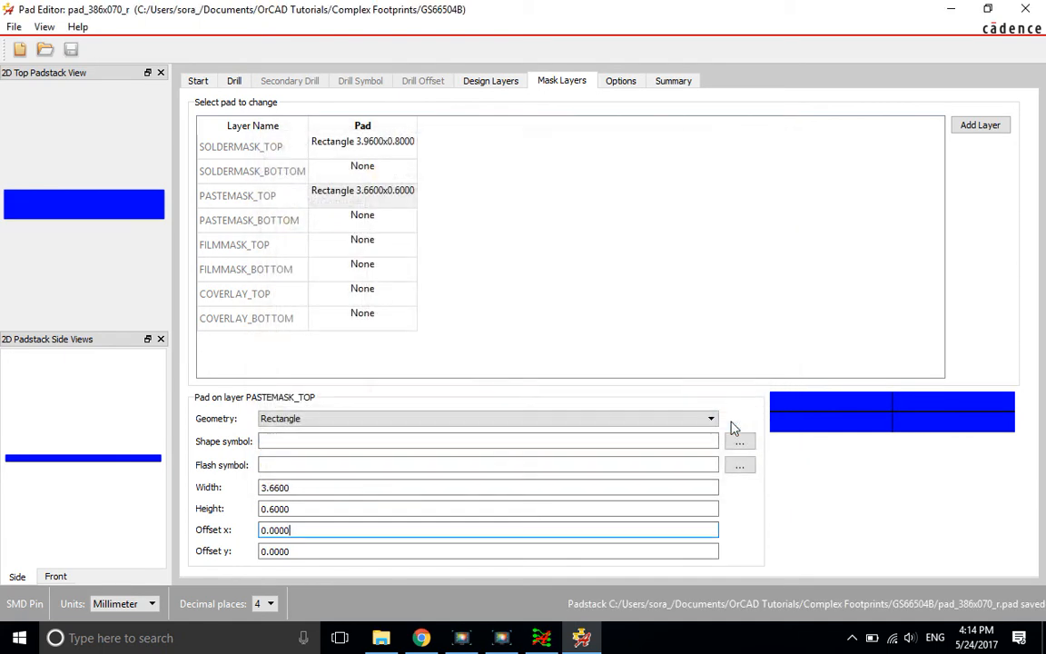
{"action": "left_click", "coordinate": [696, 191]}
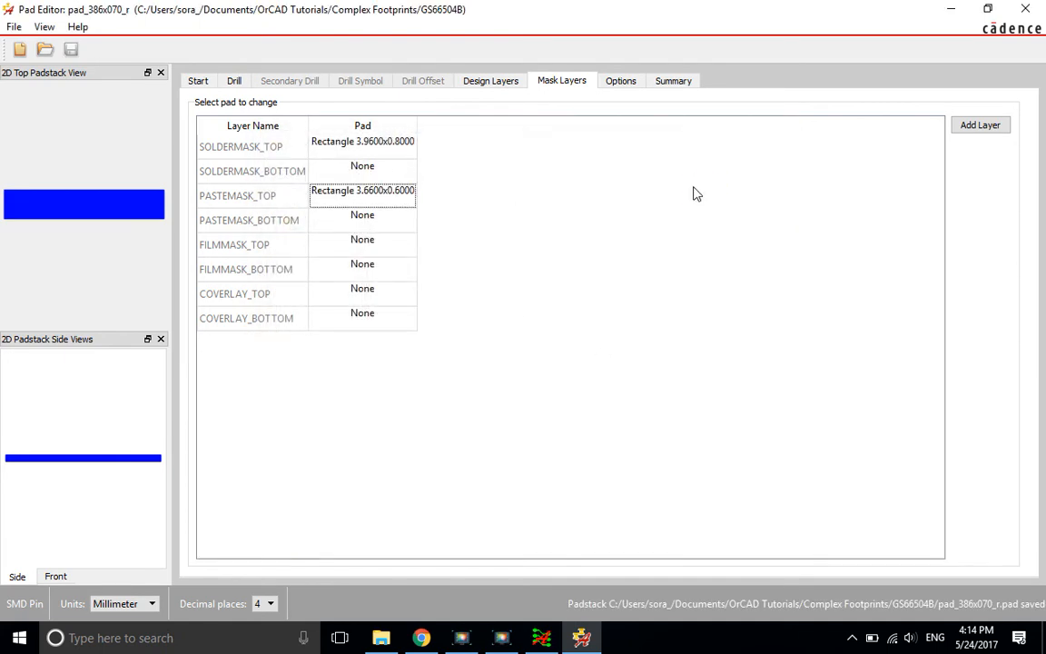
Start a new padstack with its usage set to SMD Pin.
{"action": "left_click", "coordinate": [14, 27]}
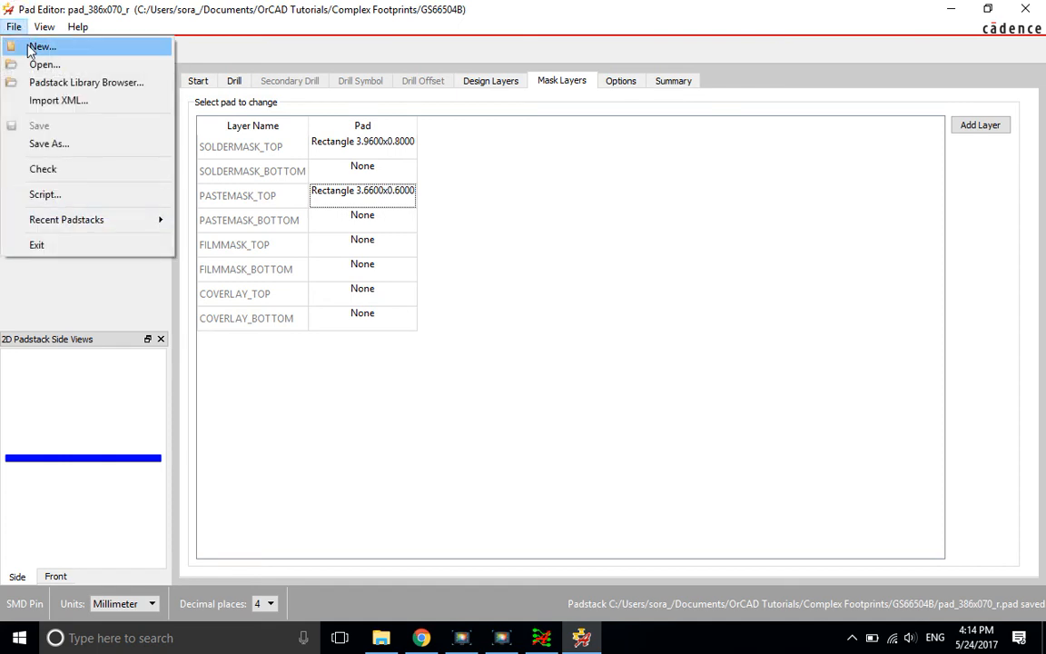
{"action": "left_click", "coordinate": [42, 46]}
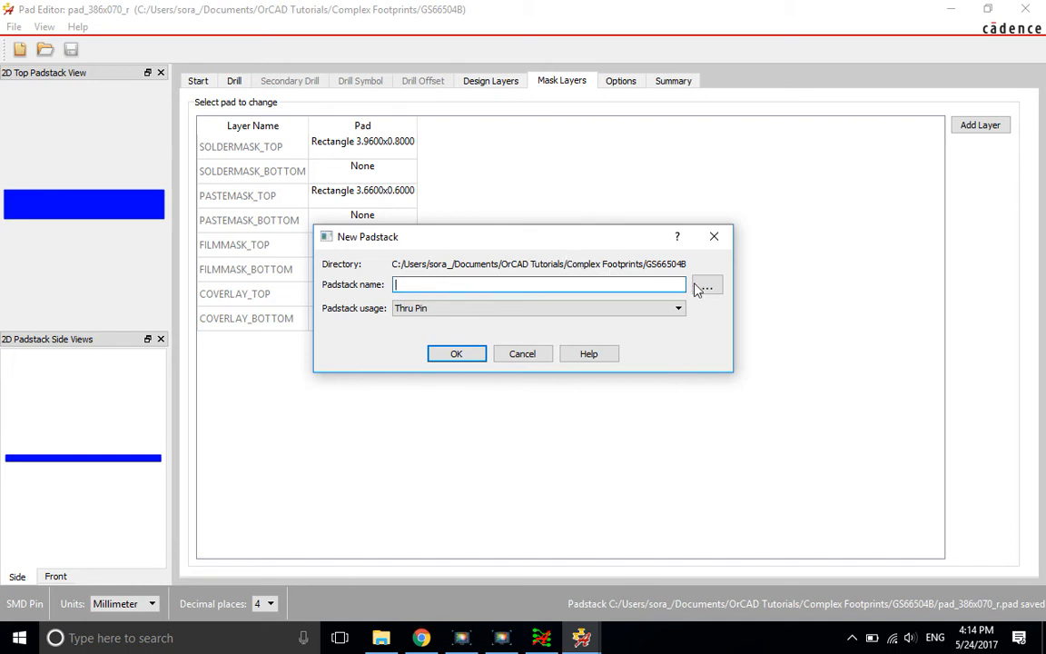
{"action": "left_click", "coordinate": [435, 309]}
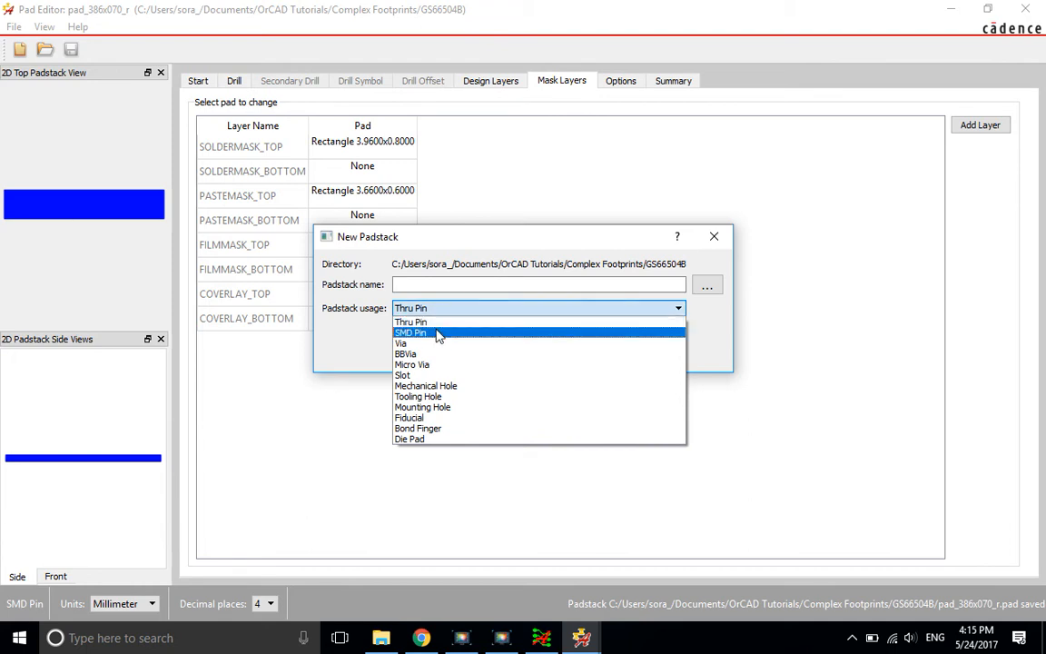
{"action": "left_click", "coordinate": [437, 332]}
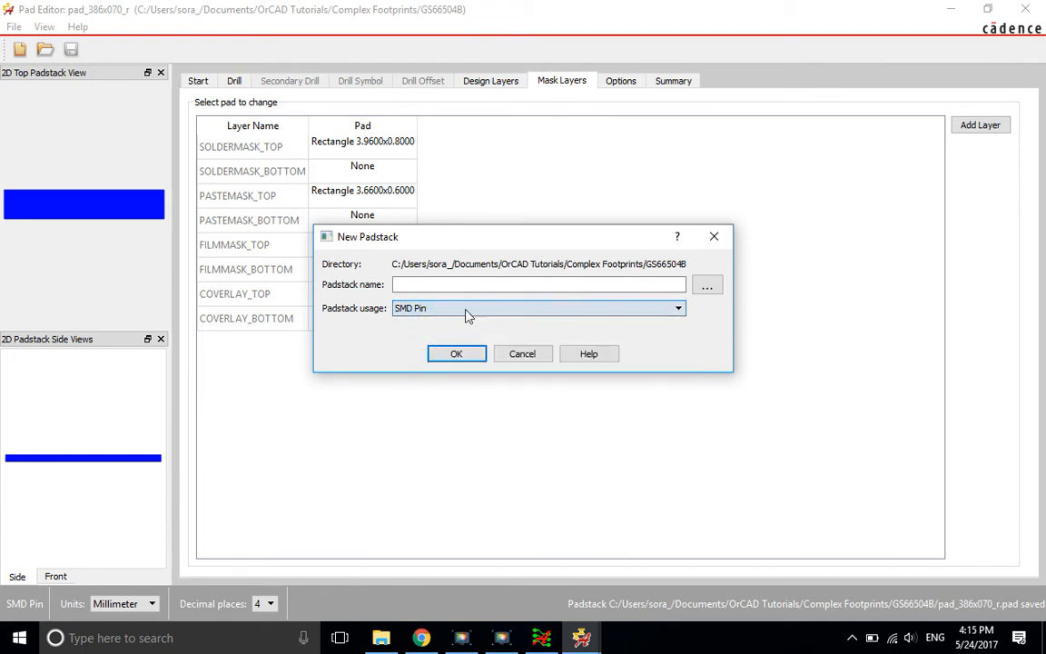
Name the new padstack pad_070x110_R in the GS66504B folder, taking pad B's size from the datasheet in the browser.
{"action": "left_click", "coordinate": [707, 287]}
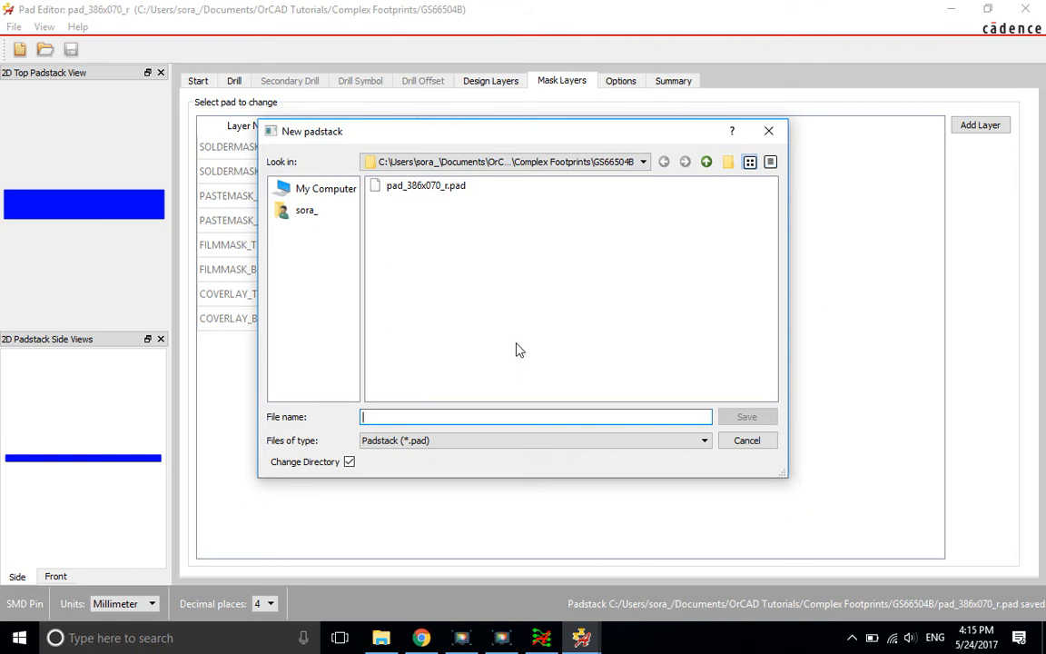
{"action": "type", "text": "pad_"}
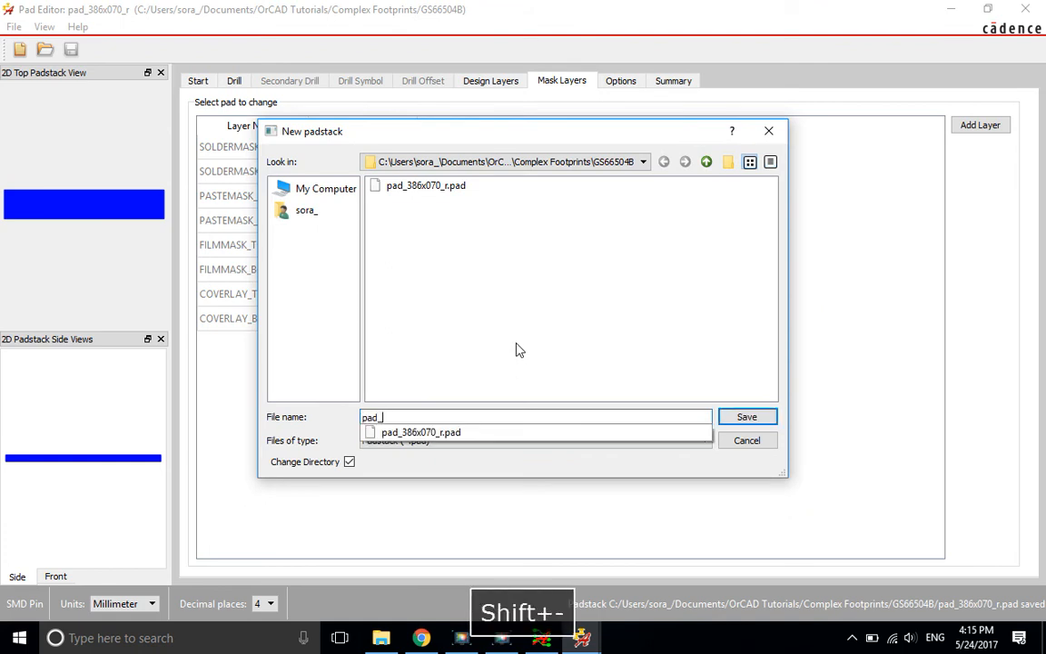
{"action": "left_click", "coordinate": [419, 639]}
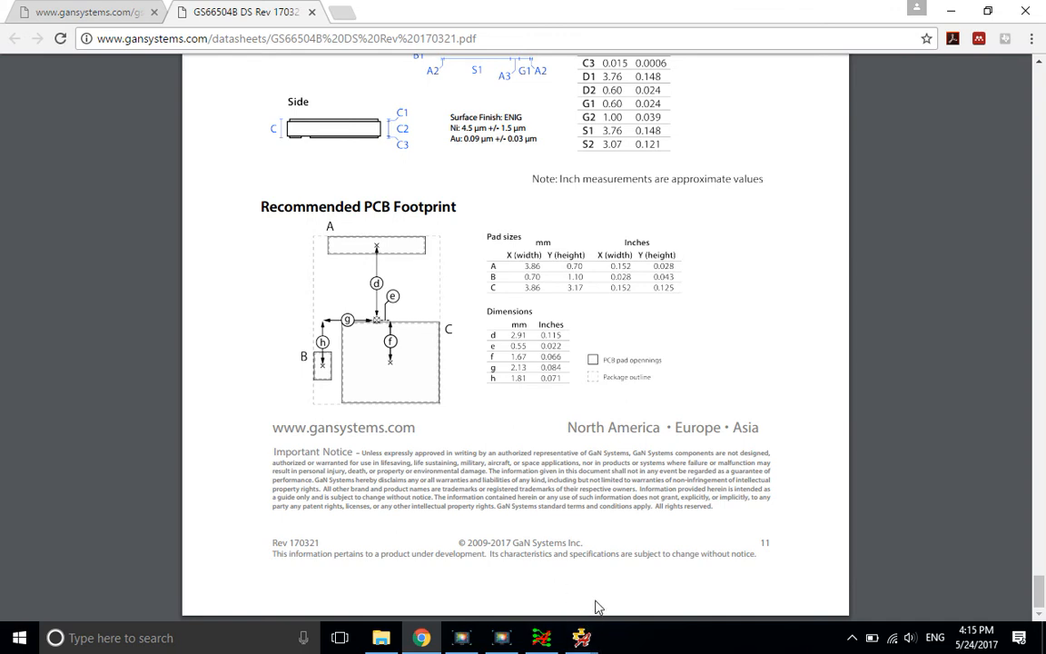
{"action": "mouse_move", "coordinate": [584, 631]}
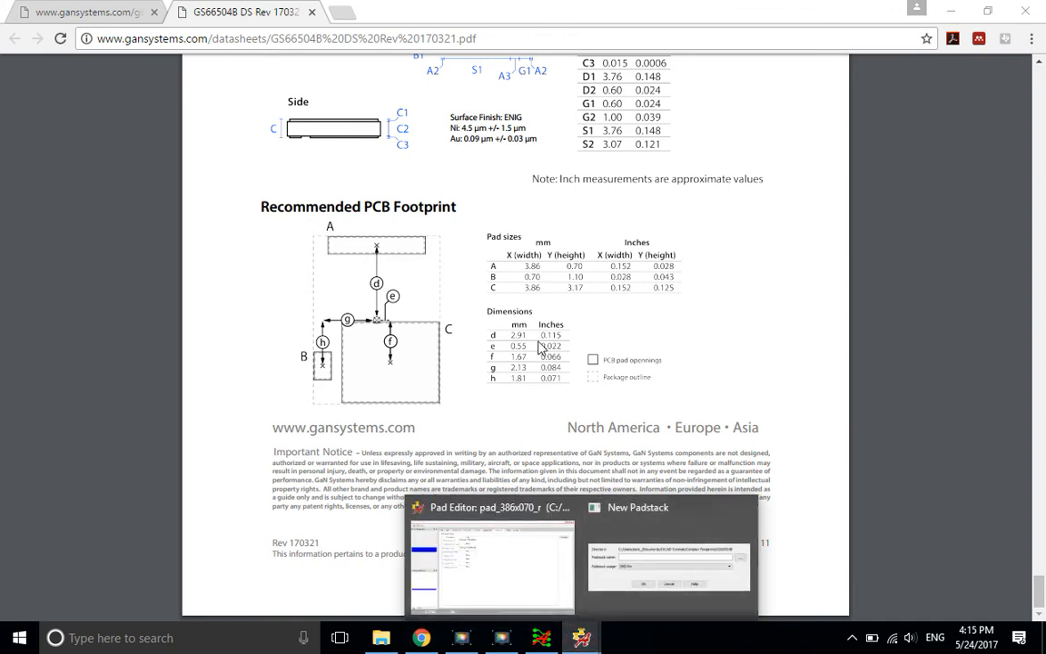
{"action": "left_click", "coordinate": [661, 590]}
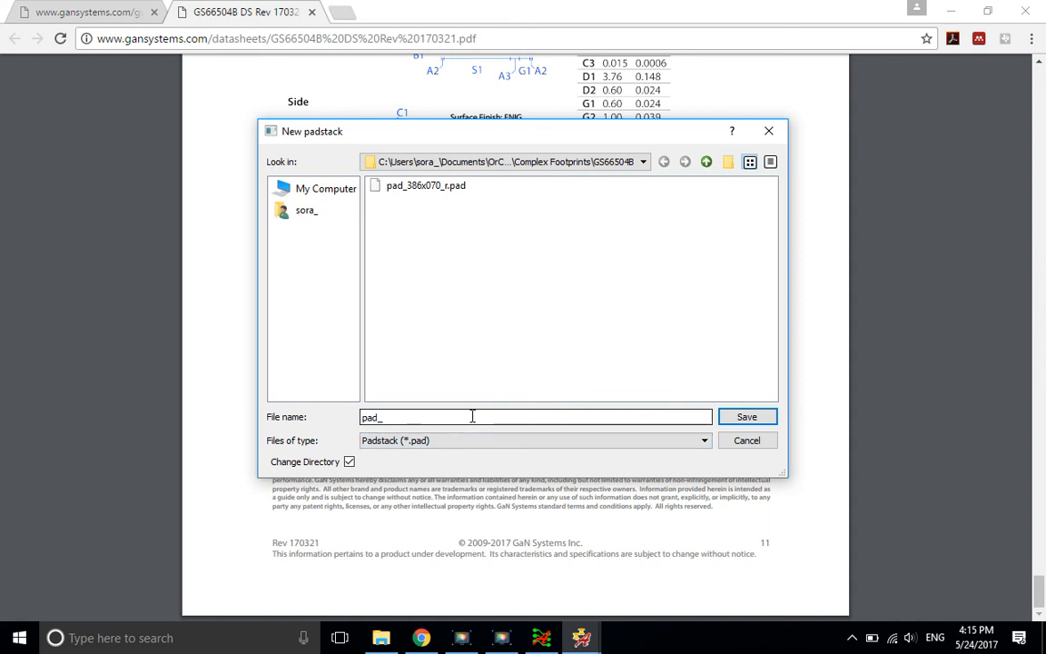
{"action": "type", "text": "070x110"}
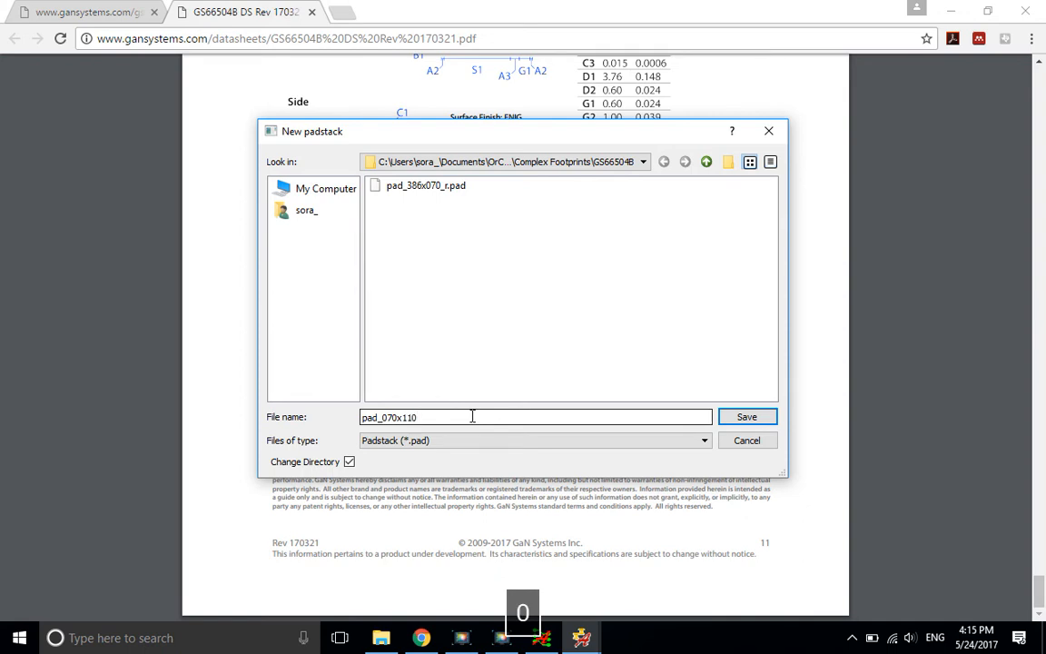
{"action": "type", "text": "_R"}
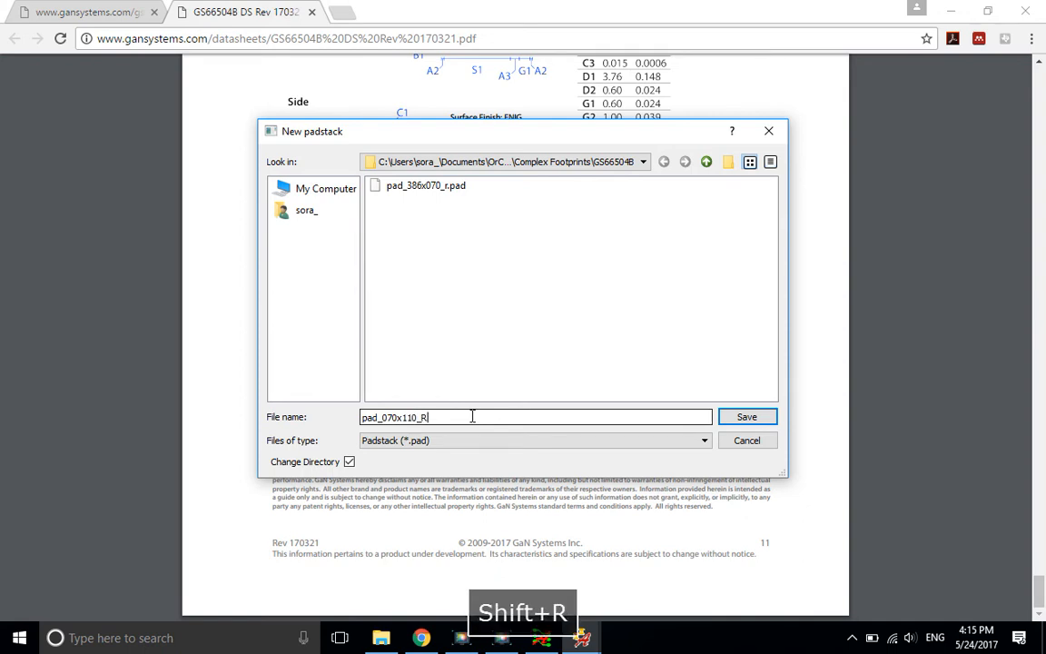
{"action": "left_click", "coordinate": [736, 420]}
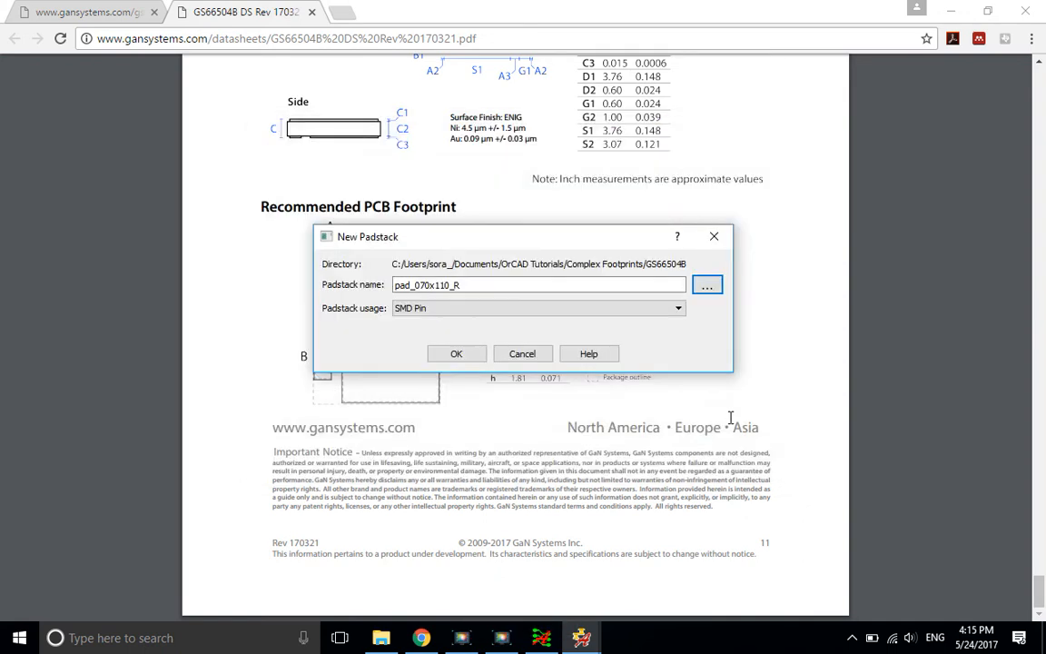
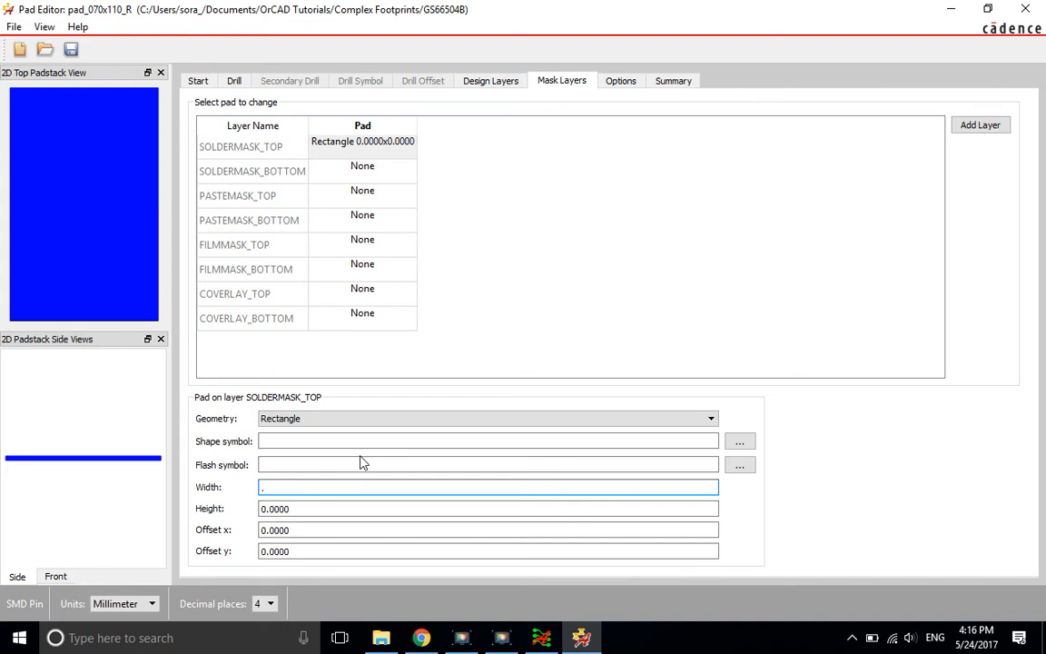
Set the SOLDERMASK_TOP rectangle to 0.8 mm wide and 1.2 mm high.
{"action": "type", "text": "8"}
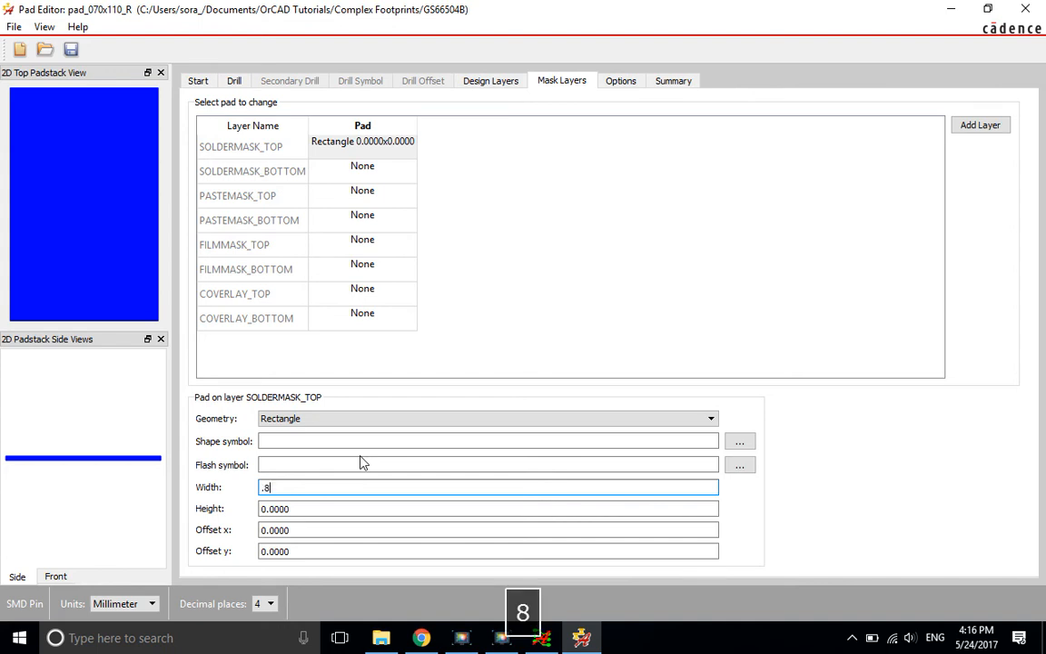
{"action": "key", "text": "Tab"}
{"action": "type", "text": "1.1"}
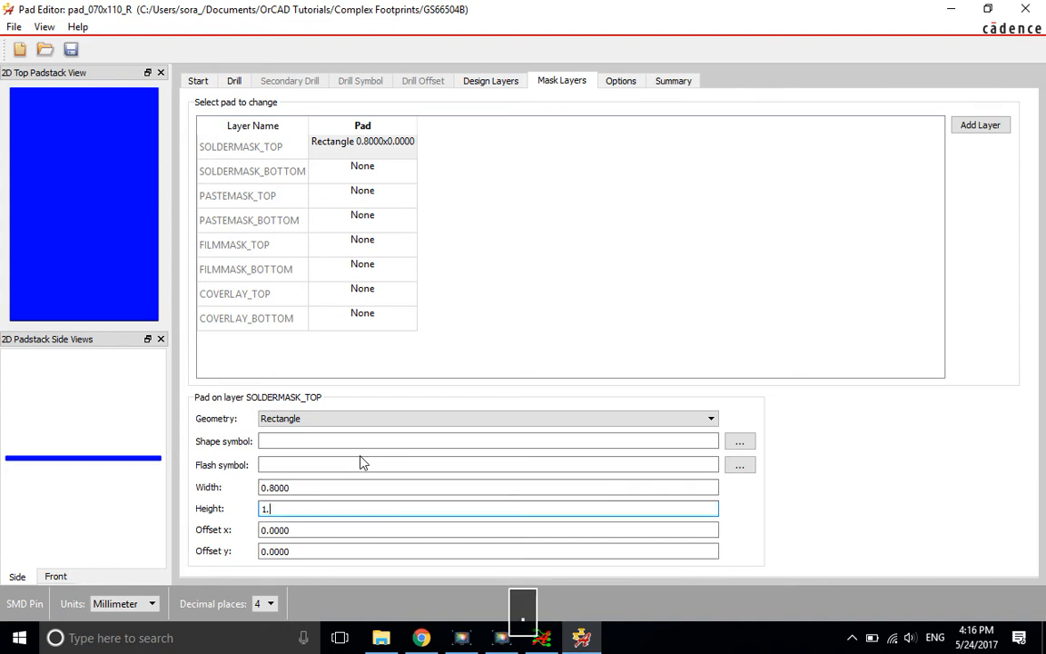
{"action": "key", "text": "Tab"}
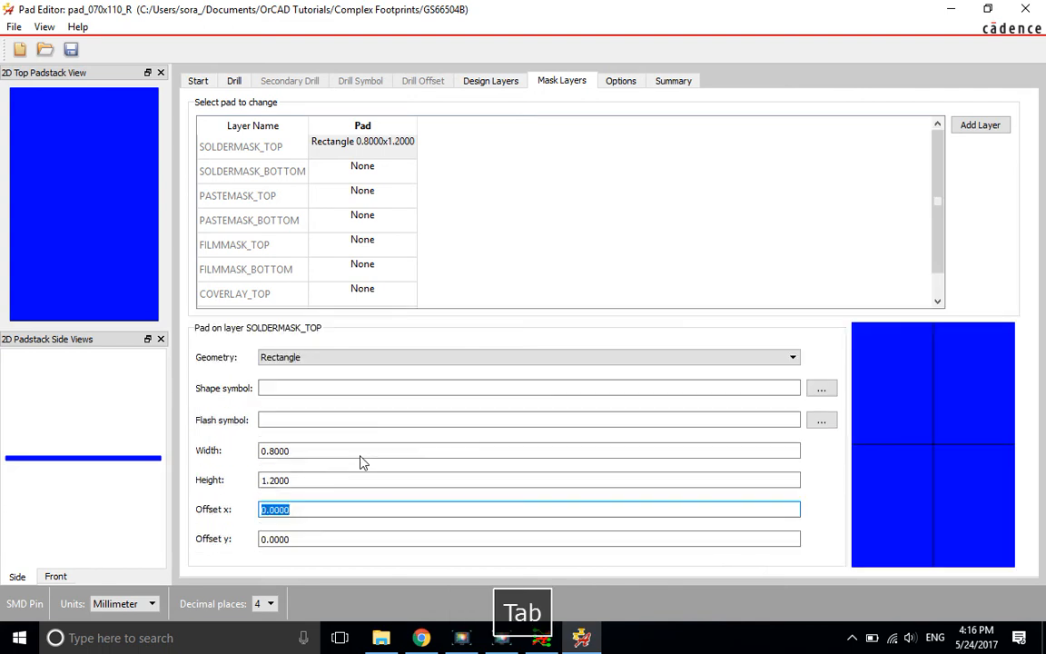
Define the PASTEMASK_TOP pad as a rectangle 0.60 mm wide and 1.0 mm high.
{"action": "left_click", "coordinate": [372, 198]}
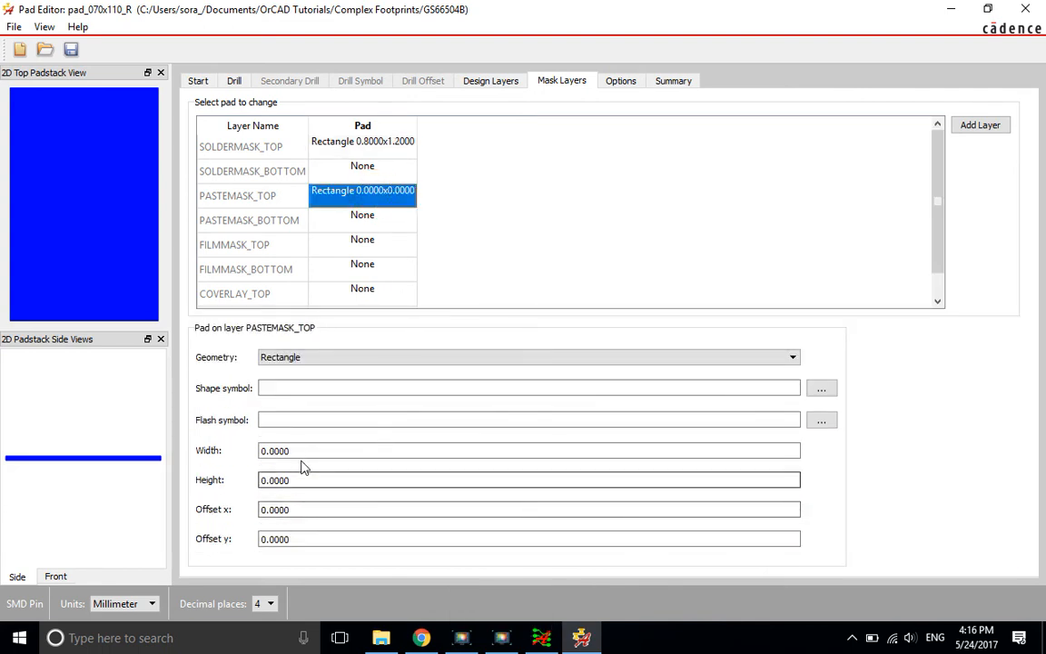
{"action": "double_click", "coordinate": [269, 449]}
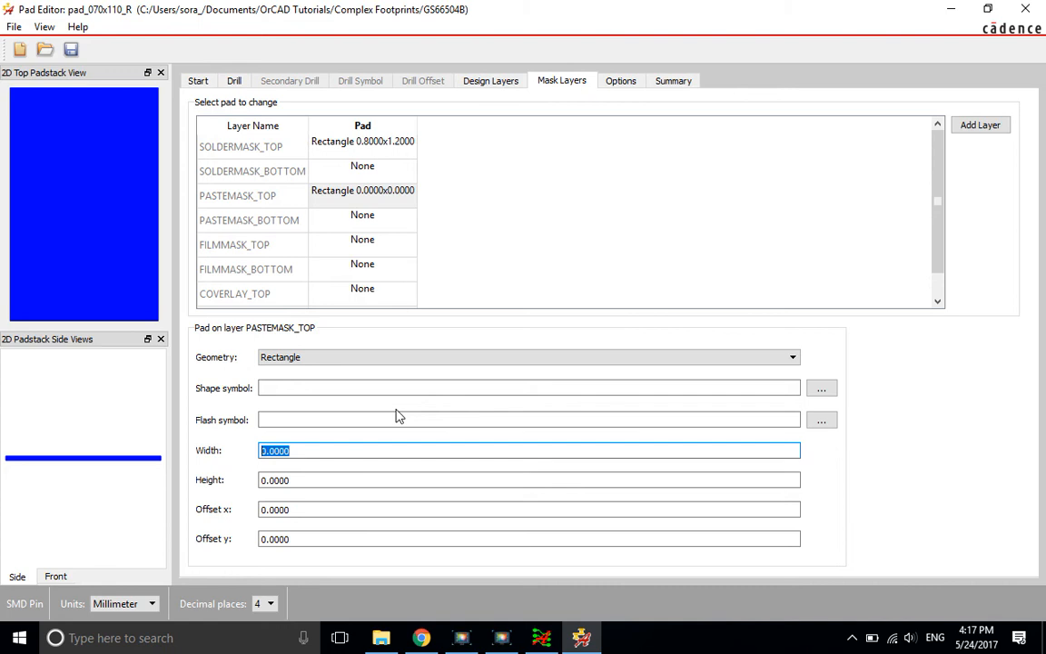
{"action": "type", "text": "0."}
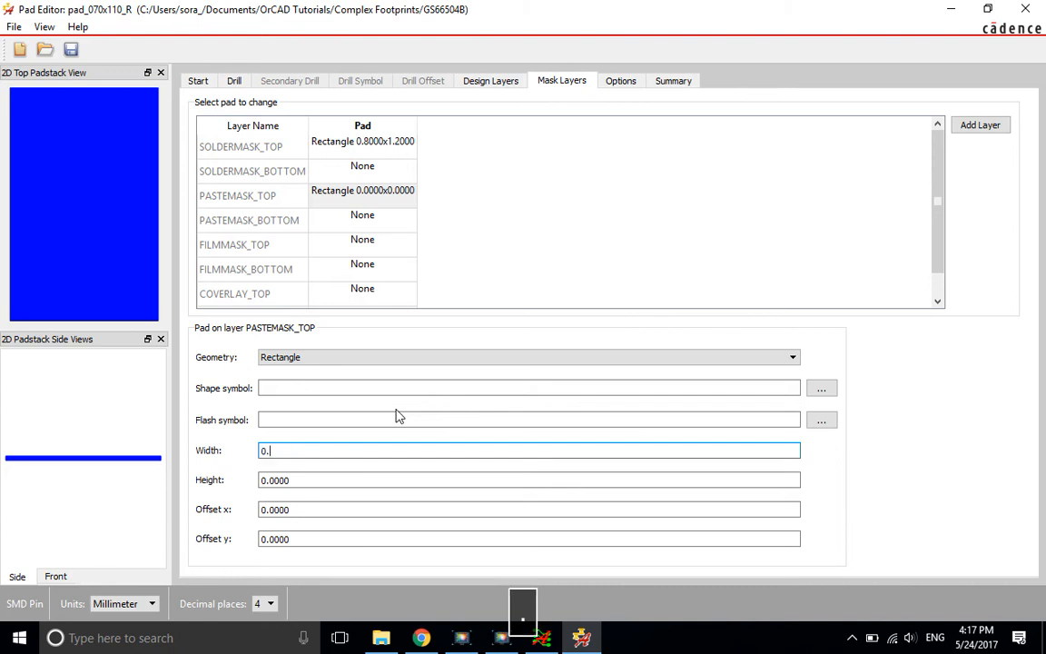
{"action": "type", "text": "60"}
{"action": "key", "text": "Tab"}
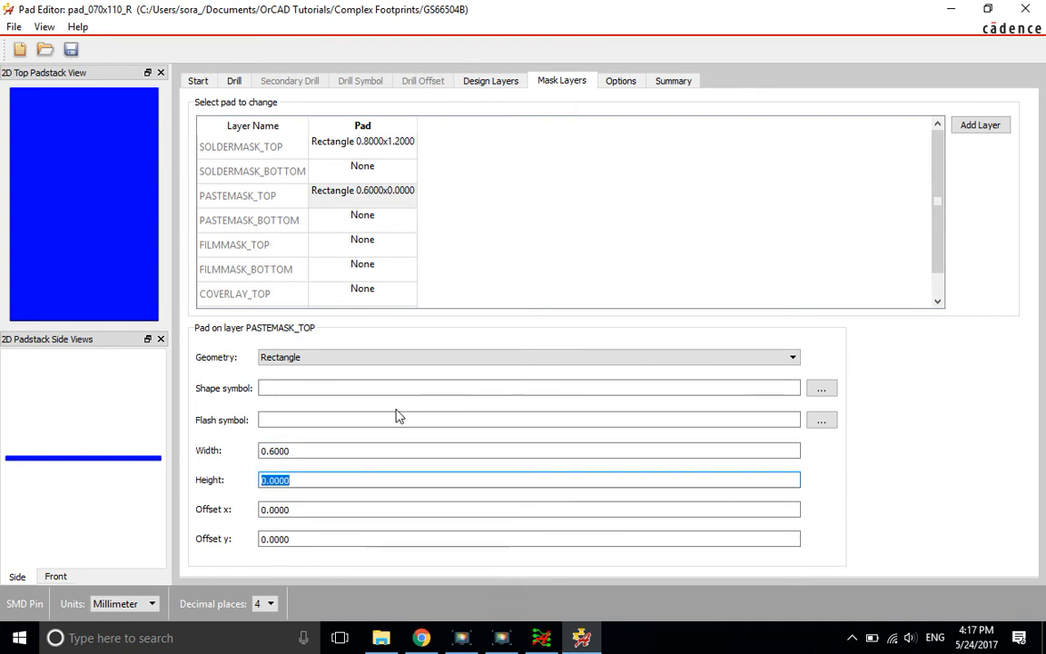
{"action": "type", "text": "1."}
{"action": "key", "text": "Tab"}
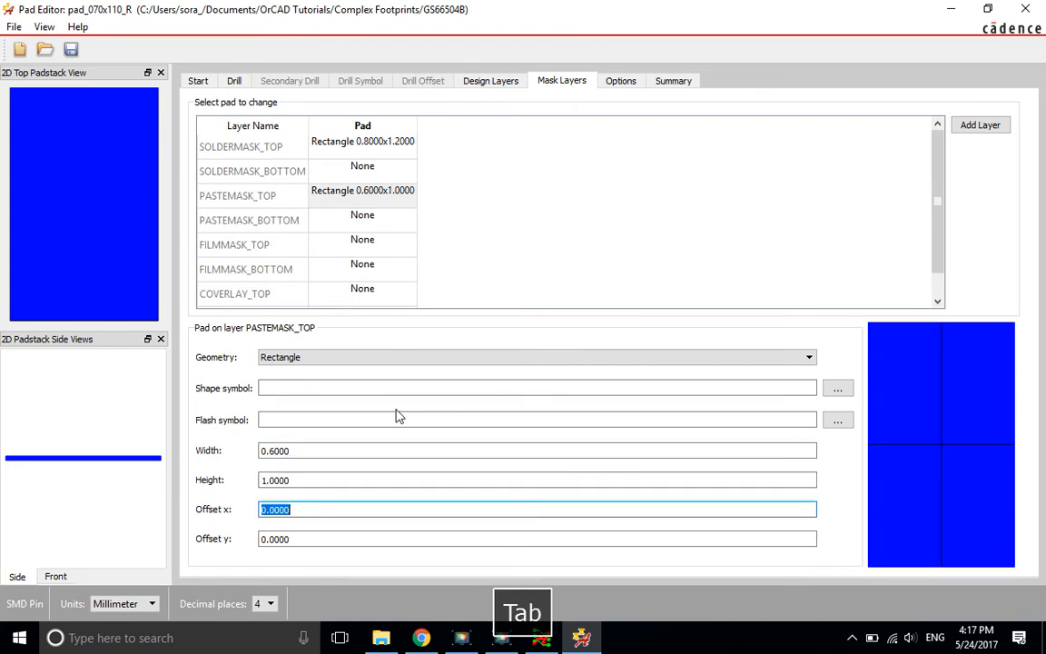
{"action": "left_click", "coordinate": [306, 507]}
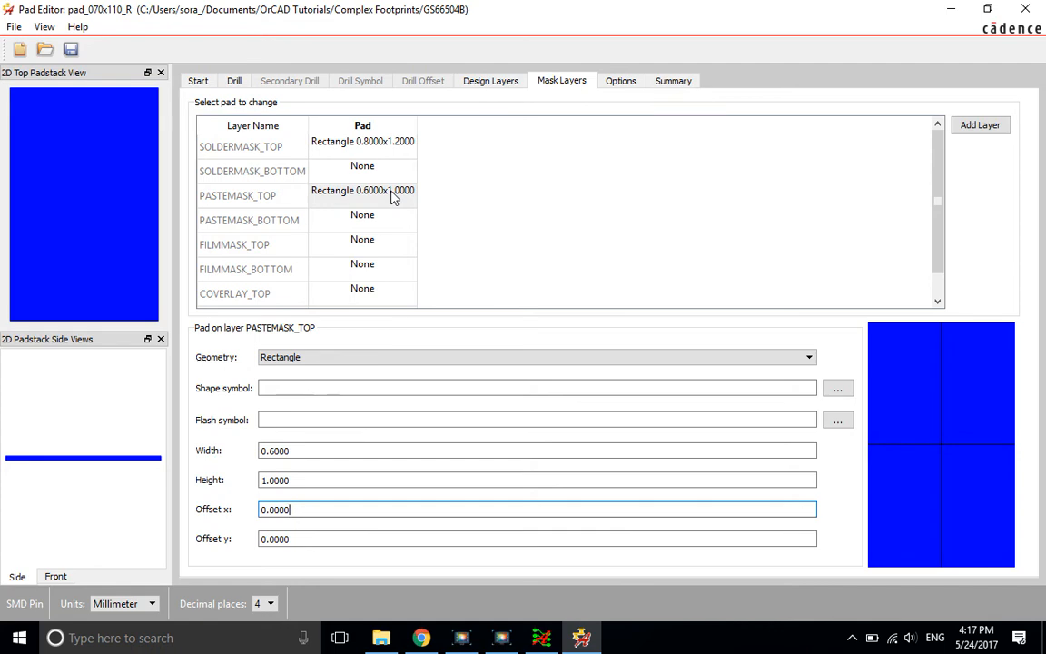
Check pad B's dimensions in the browser datasheet and save the pad_070x110_R padstack in Pad Editor.
{"action": "left_click", "coordinate": [421, 638]}
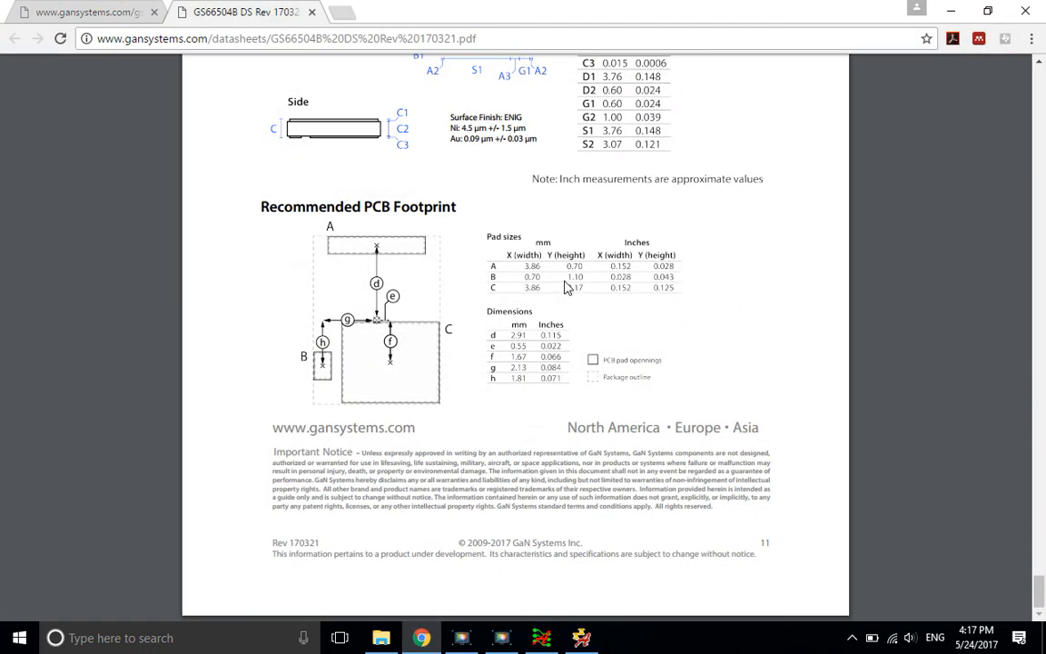
{"action": "left_click", "coordinate": [462, 638]}
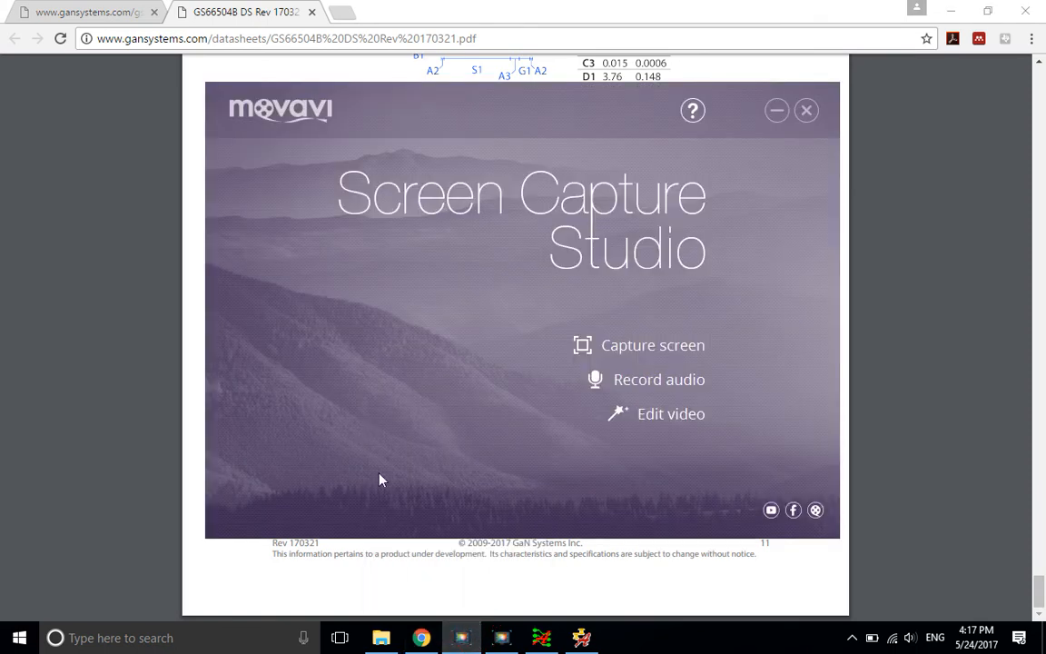
{"action": "left_click", "coordinate": [462, 638]}
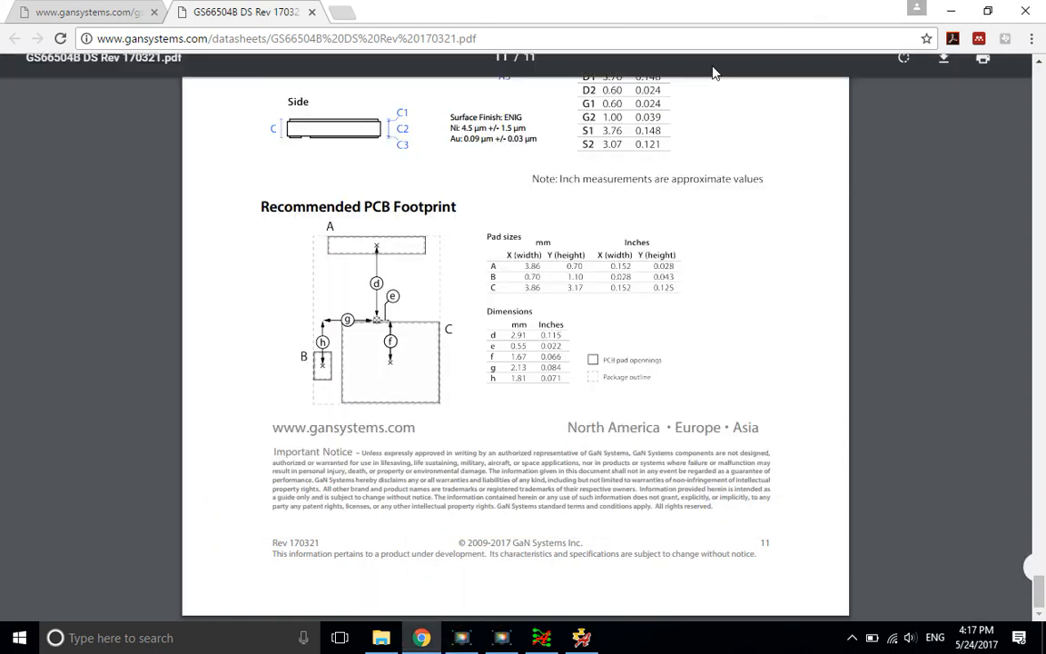
{"action": "left_click", "coordinate": [579, 634]}
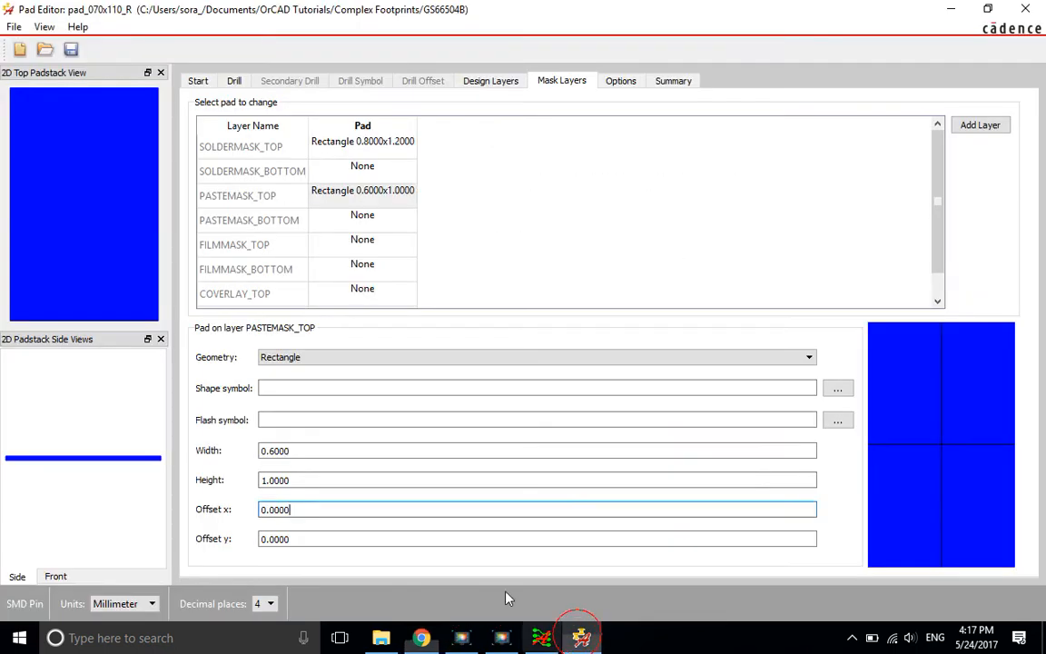
{"action": "left_click", "coordinate": [310, 452]}
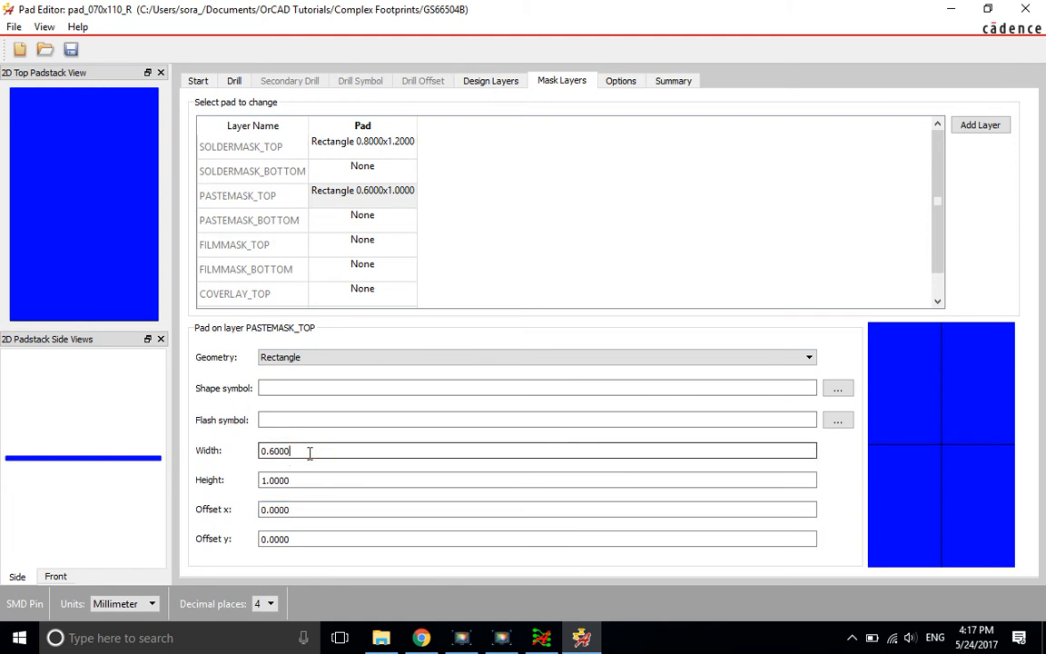
{"action": "left_click", "coordinate": [71, 49]}
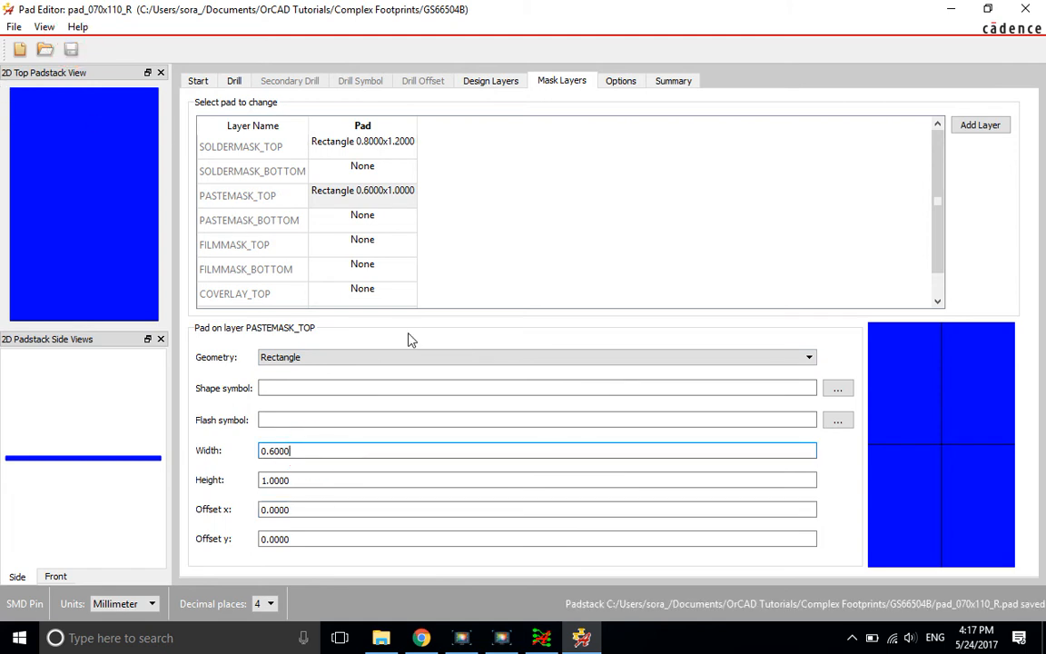
{"action": "left_click", "coordinate": [414, 421]}
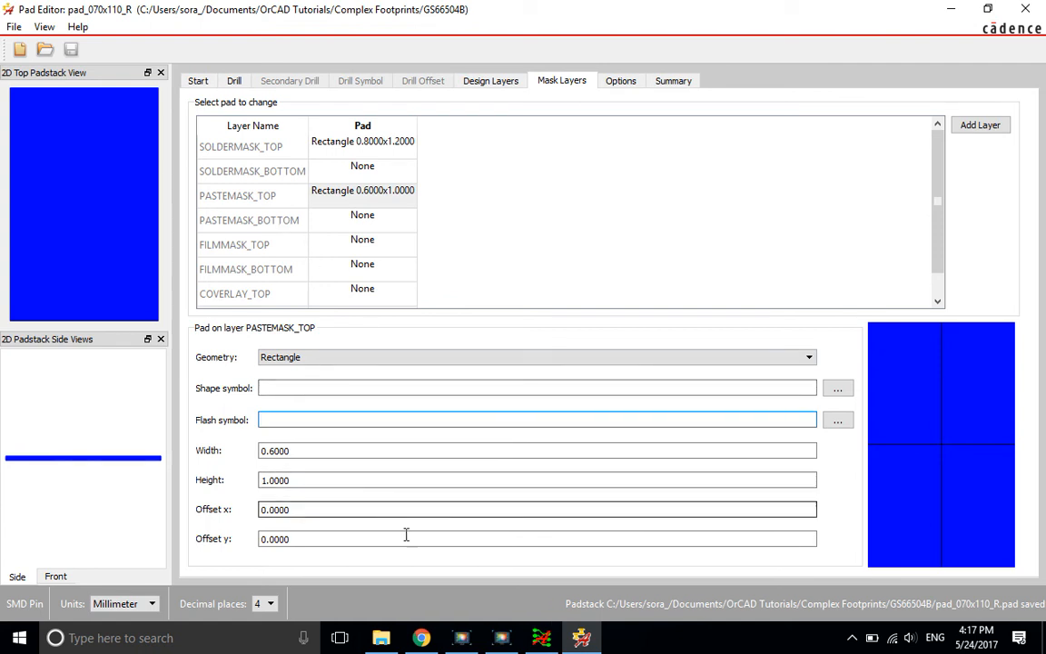
Start a new padstack named pad_386x317_R after pad C's datasheet size, with its usage set to SMD Pin.
{"action": "left_click", "coordinate": [14, 27]}
{"action": "left_click", "coordinate": [31, 42]}
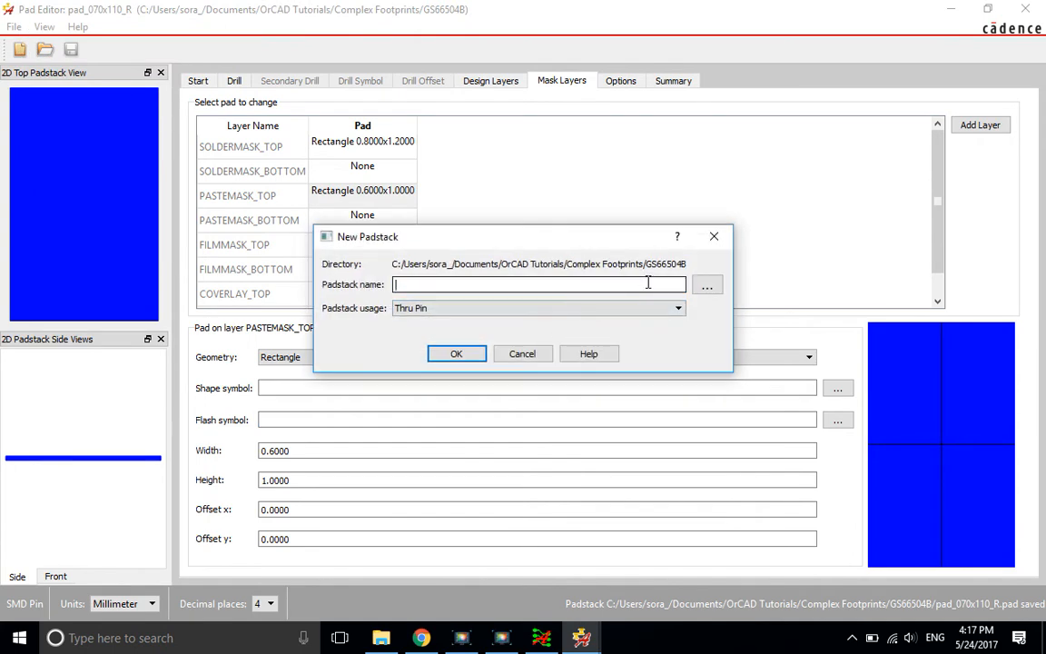
{"action": "left_click", "coordinate": [707, 287]}
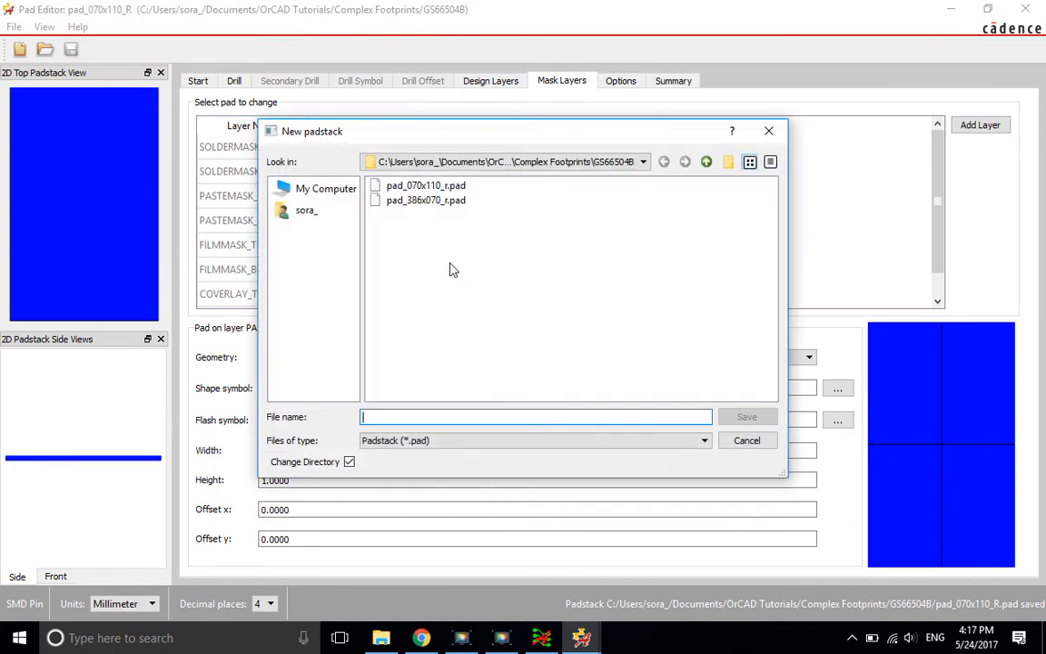
{"action": "left_click", "coordinate": [466, 419]}
{"action": "type", "text": "pad_"}
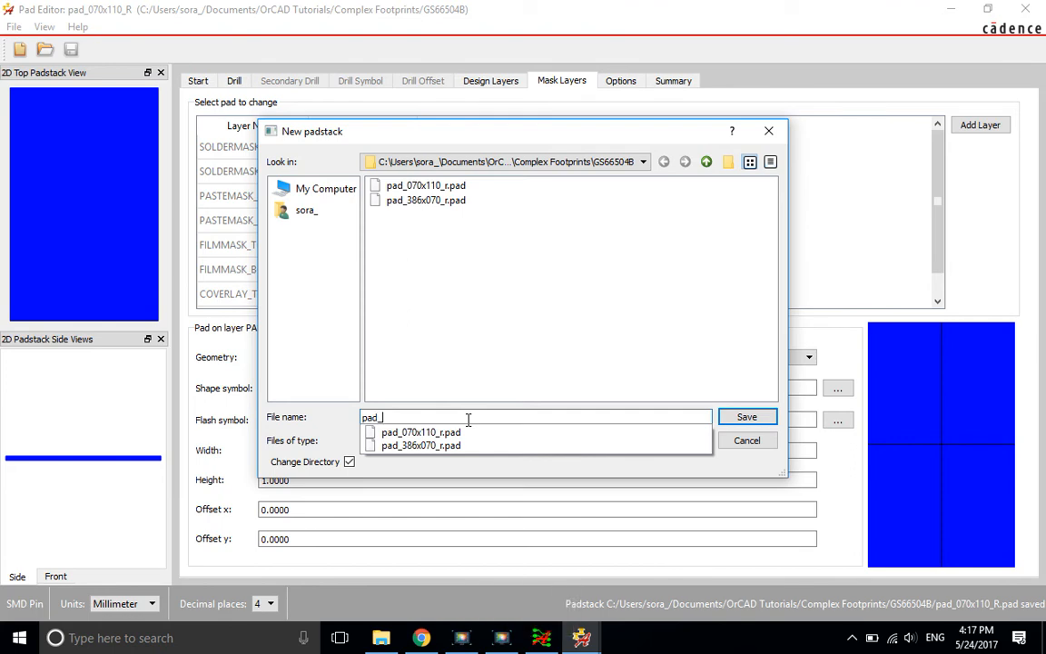
{"action": "key", "text": "alt+Tab"}
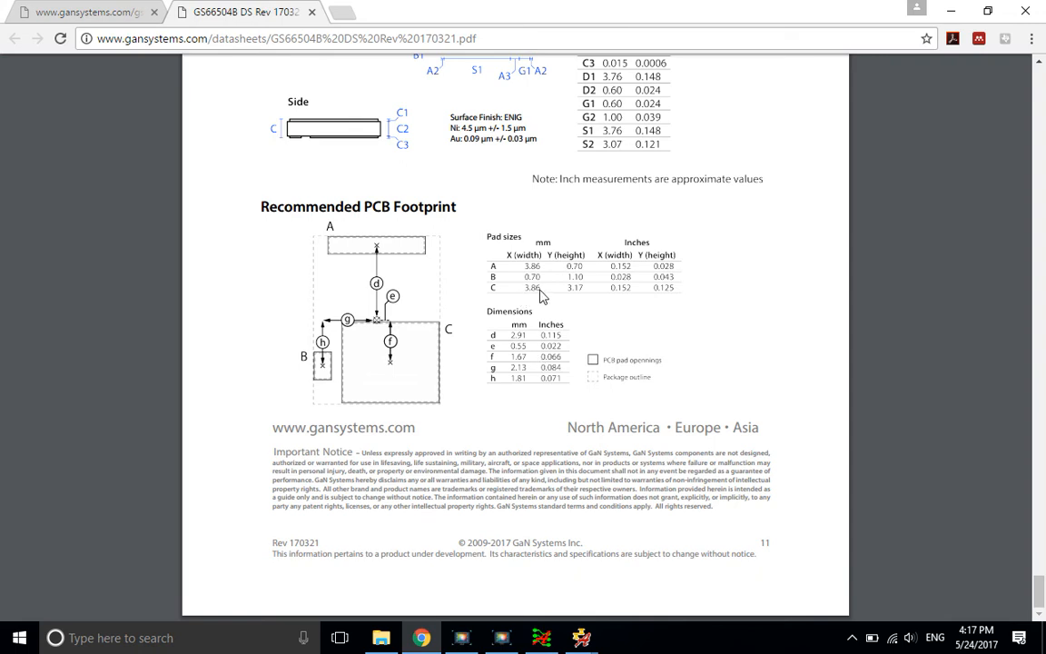
{"action": "left_click", "coordinate": [582, 636]}
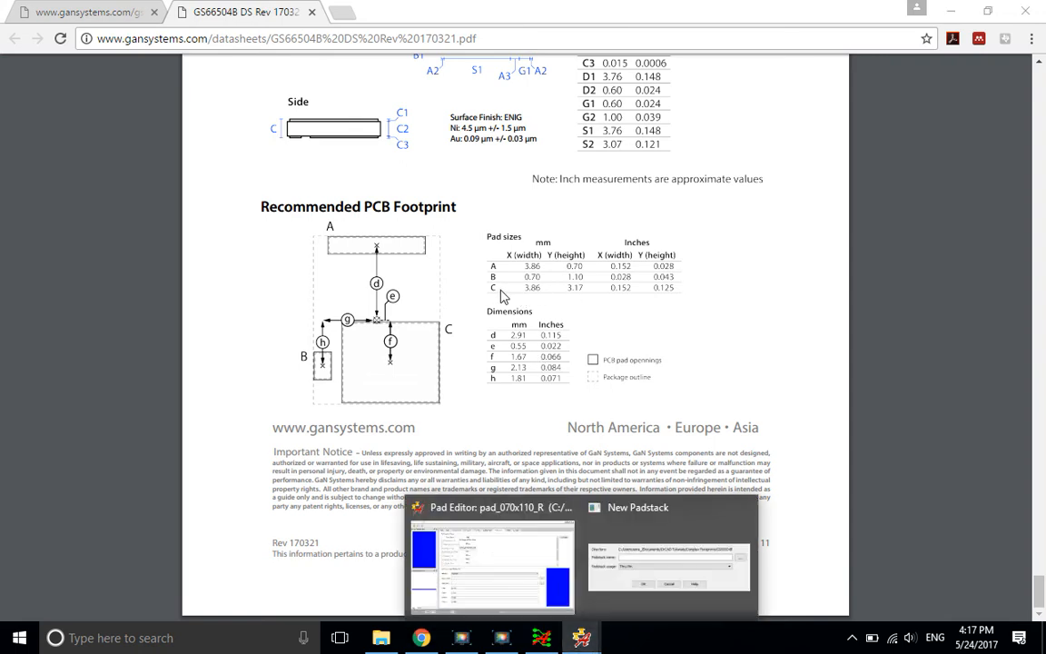
{"action": "left_click", "coordinate": [603, 505]}
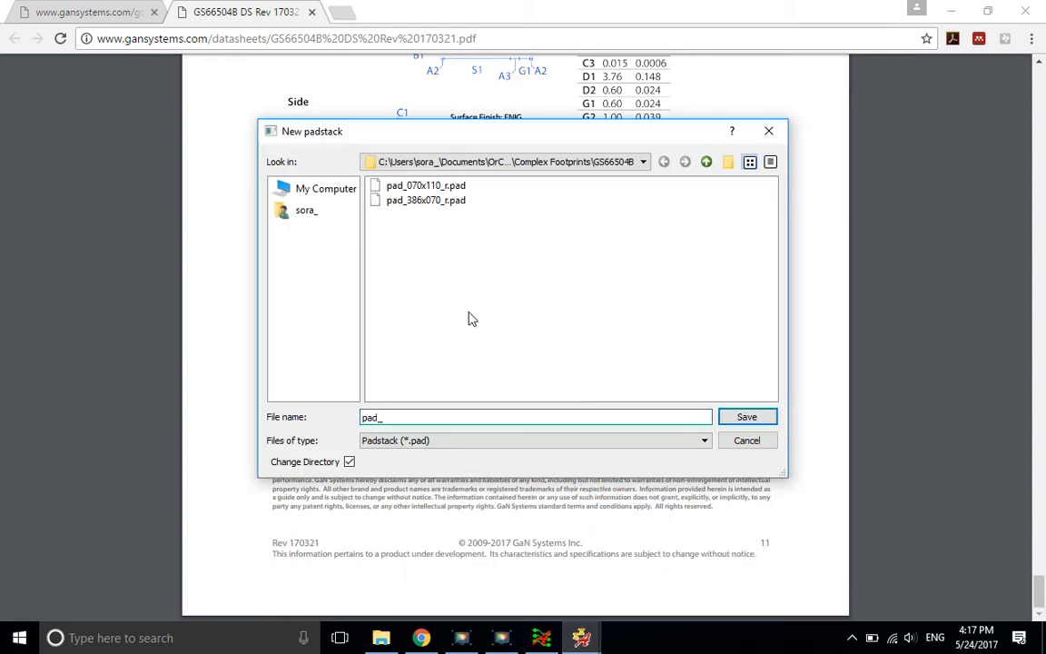
{"action": "type", "text": "386x"}
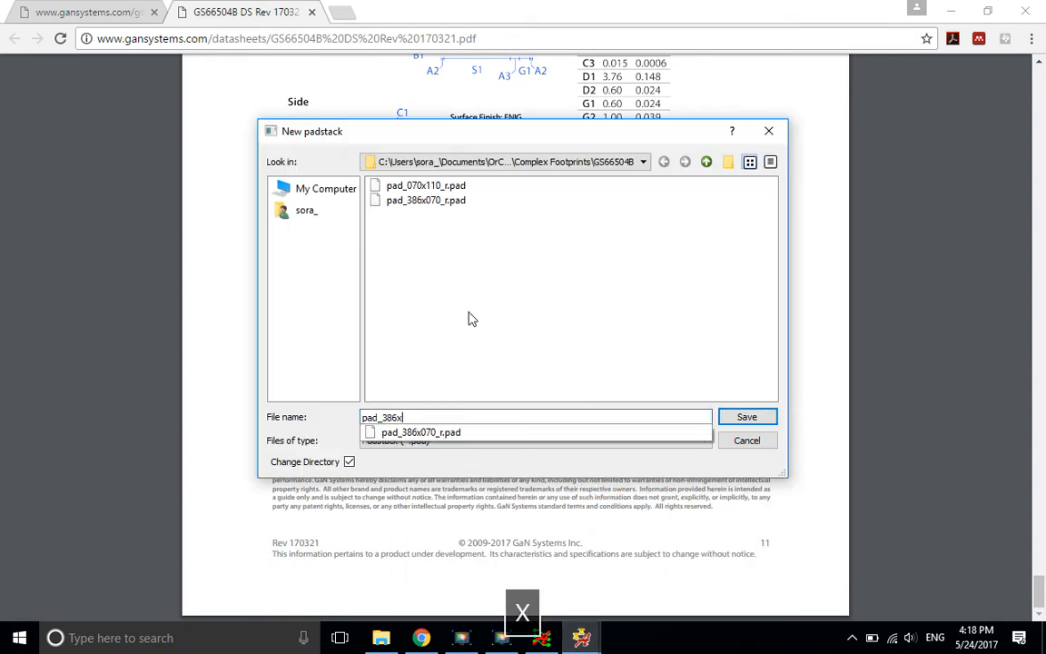
{"action": "type", "text": "317_R"}
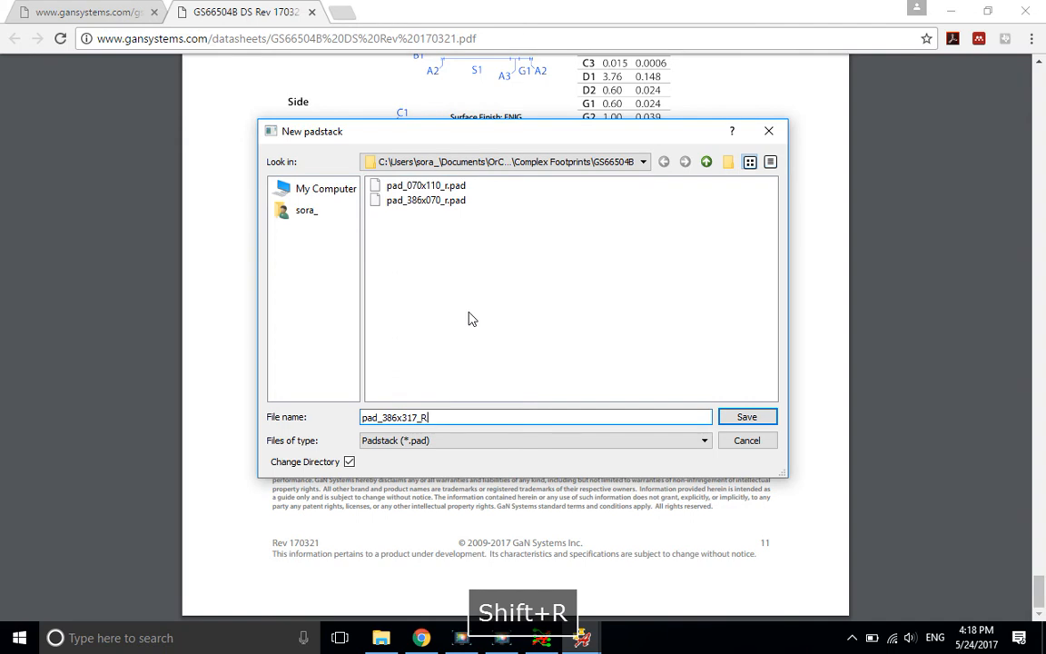
{"action": "key", "text": "Return"}
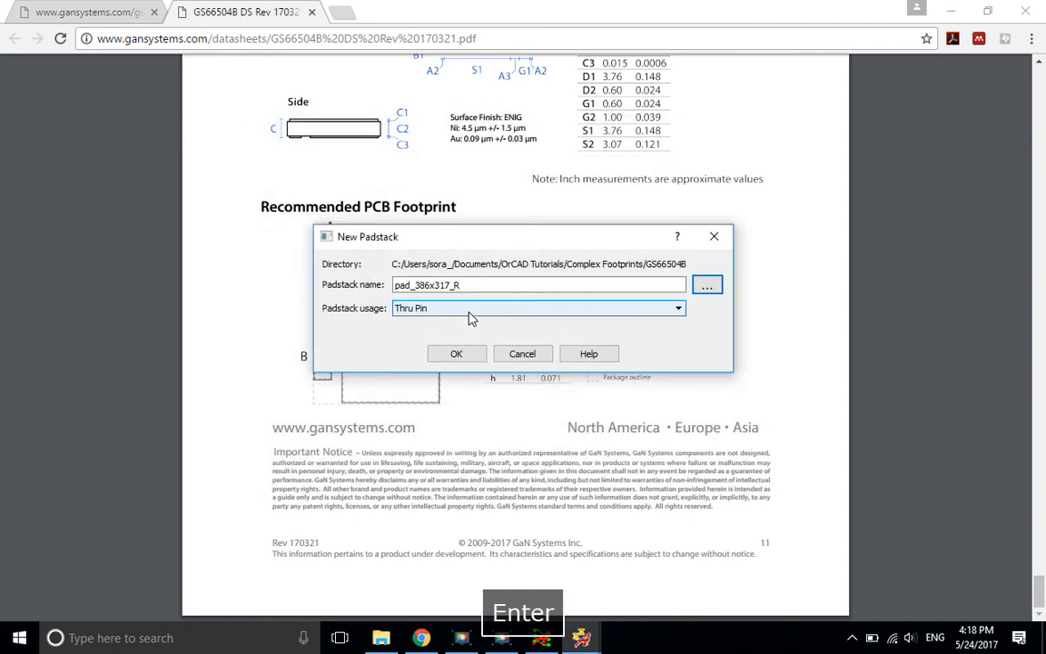
{"action": "left_click", "coordinate": [415, 310]}
{"action": "left_click", "coordinate": [428, 334]}
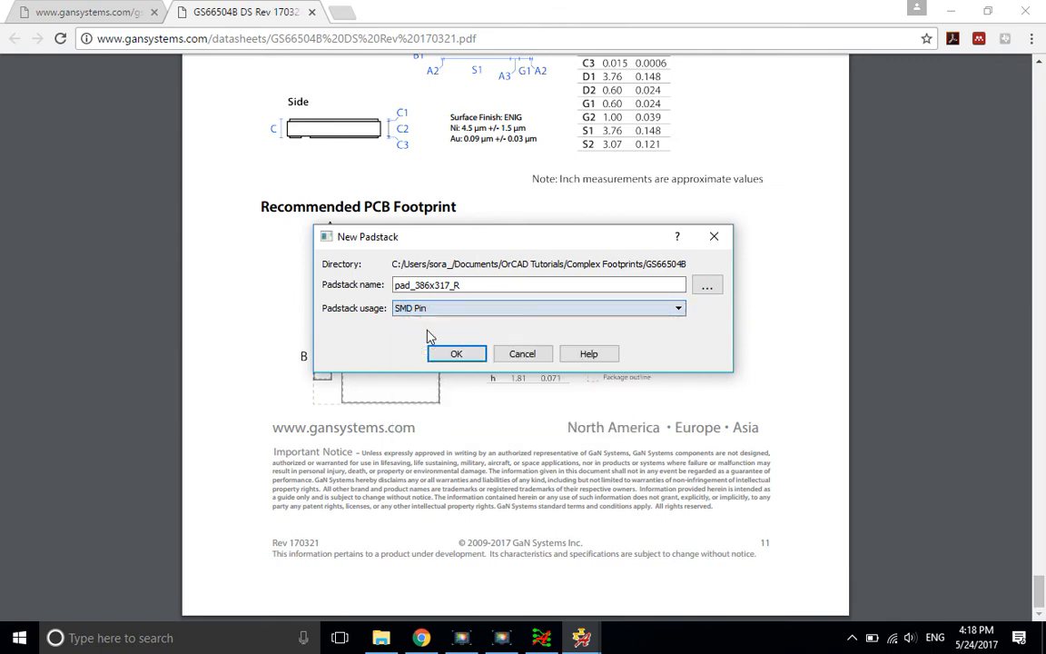
Create the padstack in Pad Editor and define its BEGIN LAYER regular pad as a rectangle 3.86 mm wide and 3.17 mm high.
{"action": "left_click", "coordinate": [465, 353]}
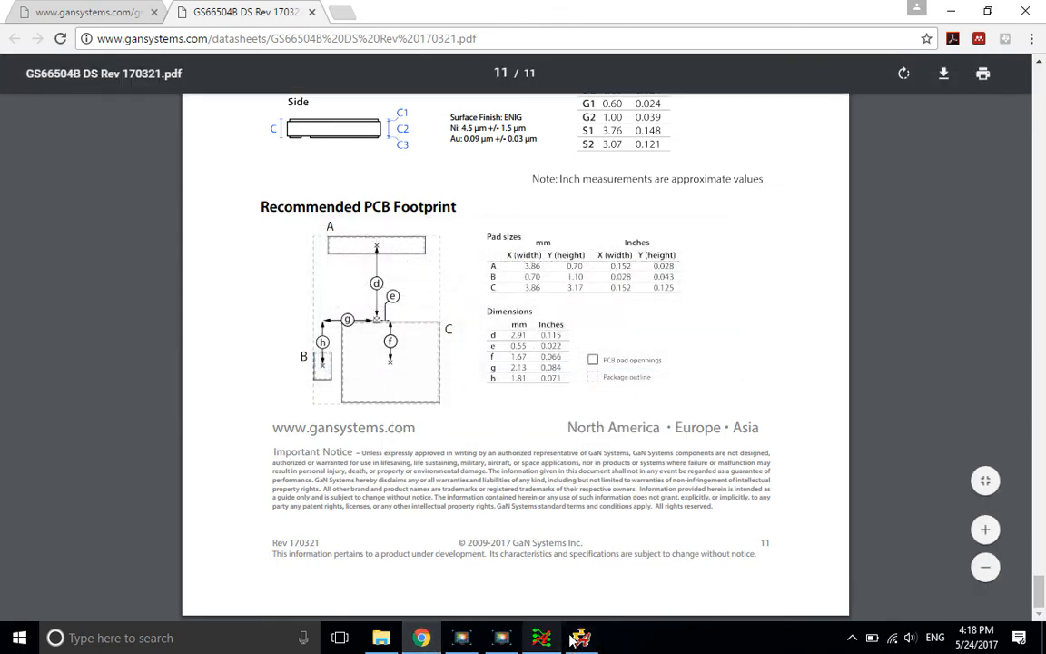
{"action": "left_click", "coordinate": [581, 638]}
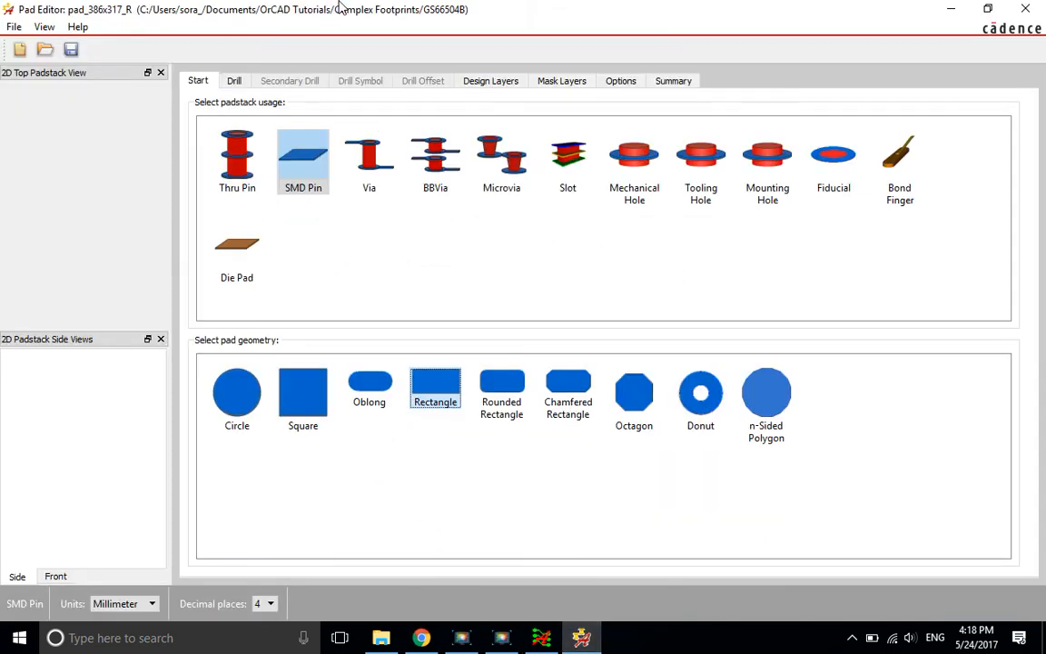
{"action": "left_click", "coordinate": [488, 82]}
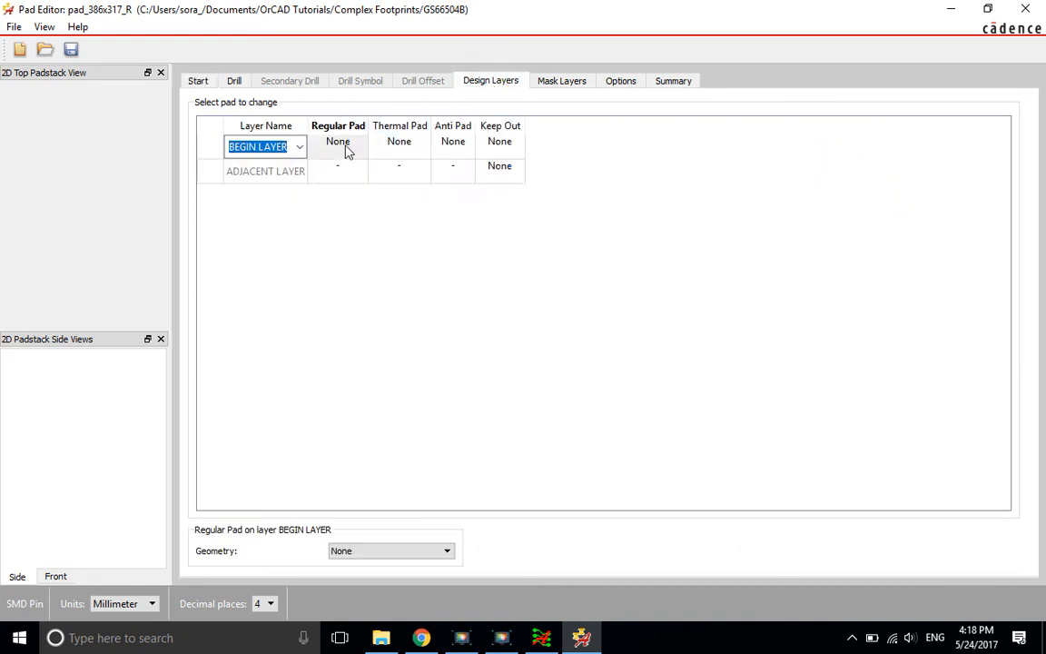
{"action": "left_click", "coordinate": [343, 148]}
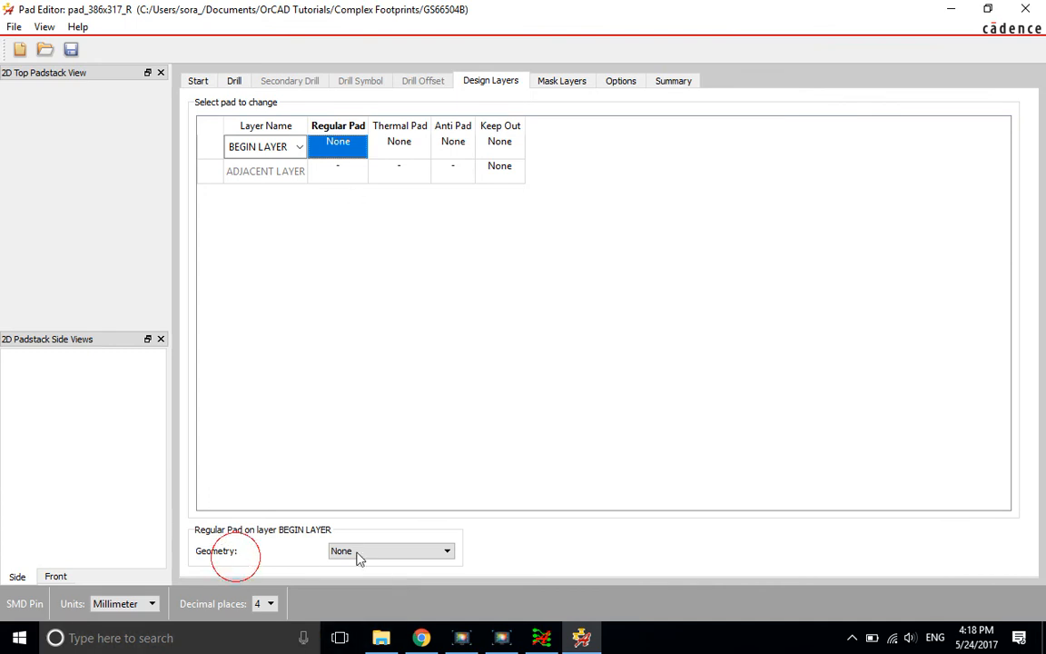
{"action": "left_click", "coordinate": [393, 554]}
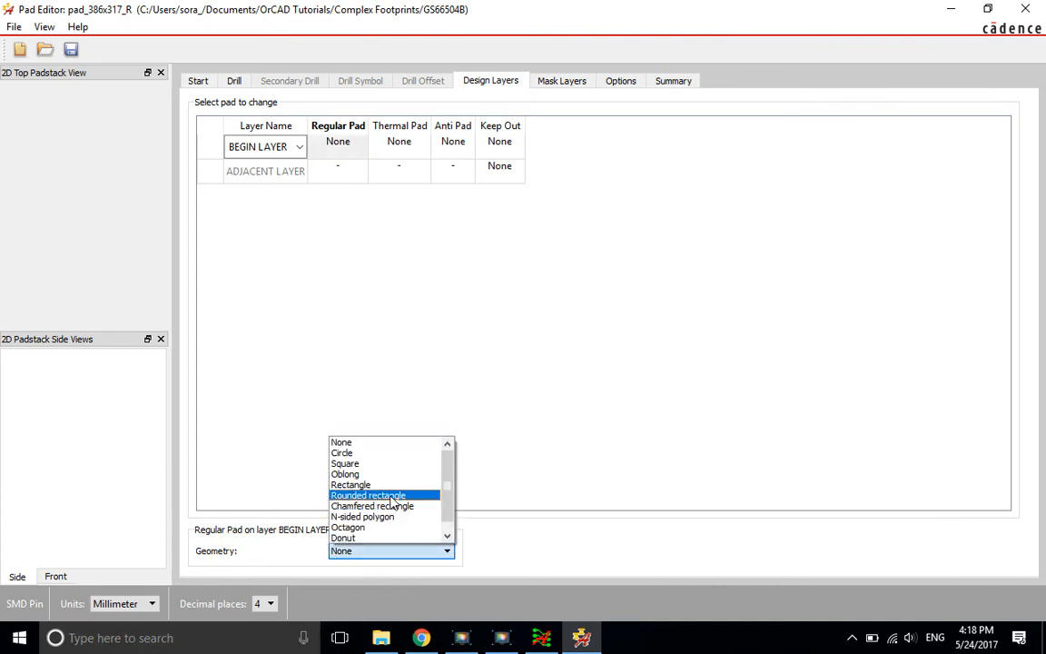
{"action": "left_click", "coordinate": [388, 487]}
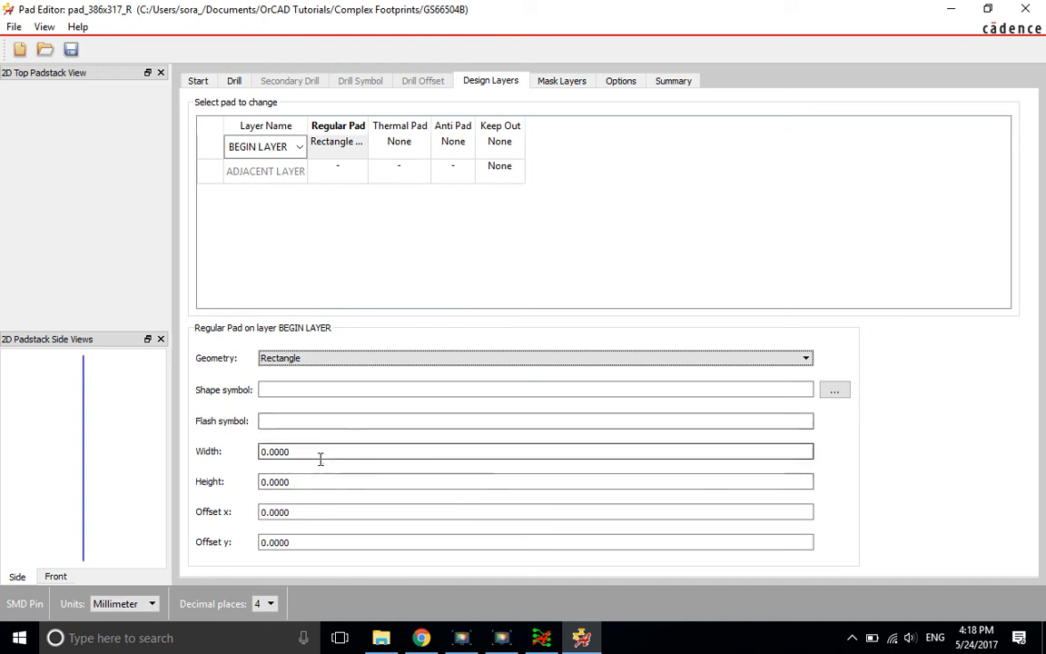
{"action": "left_click", "coordinate": [315, 448]}
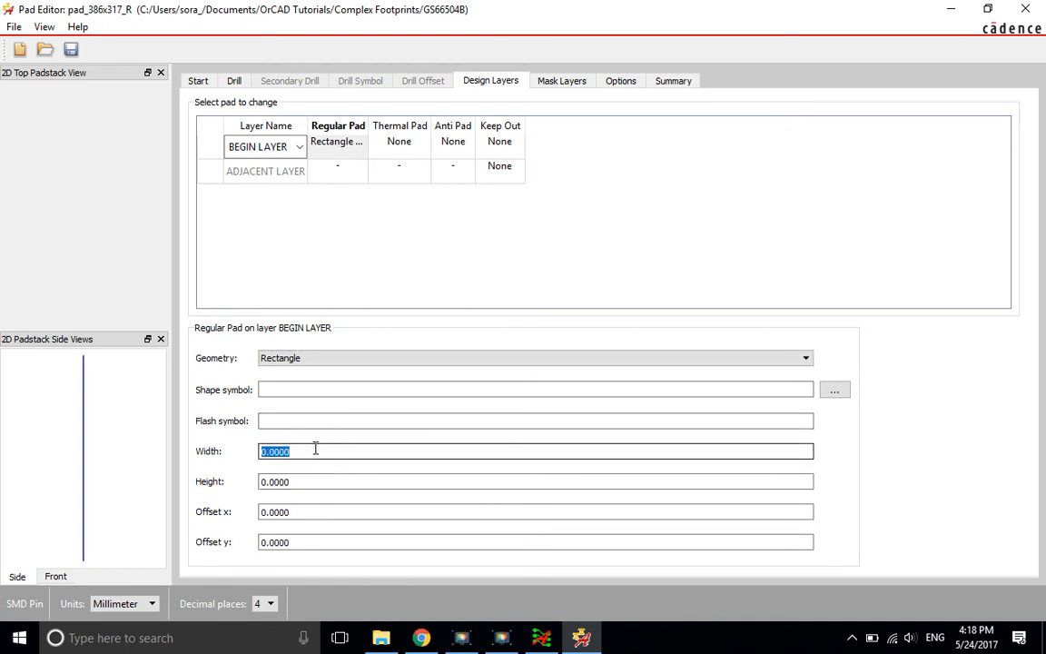
{"action": "type", "text": "3.86"}
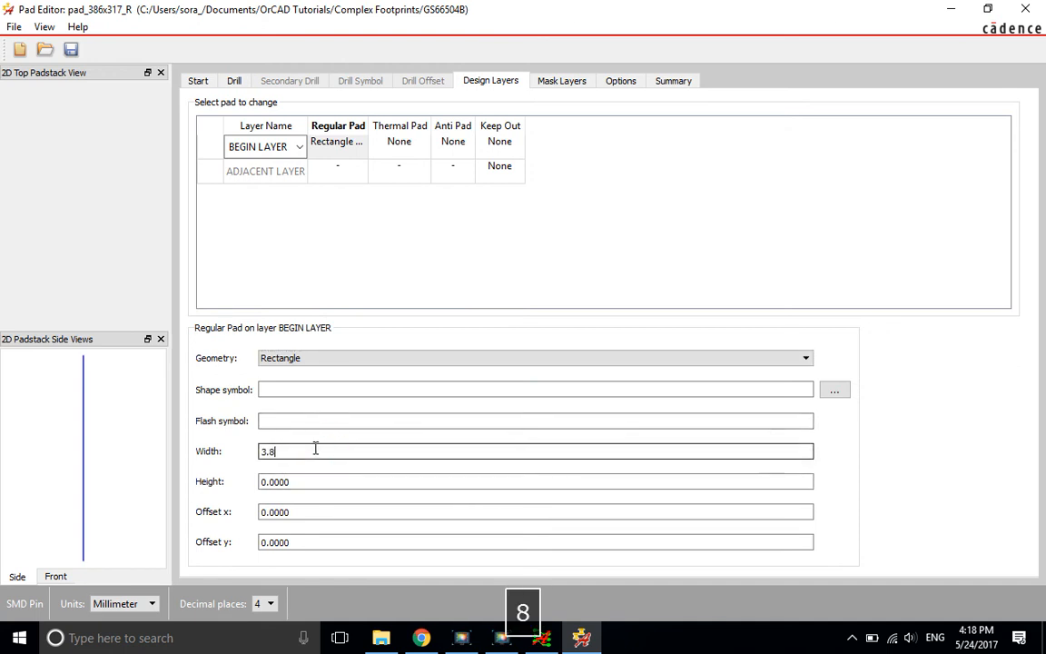
{"action": "key", "text": "Tab"}
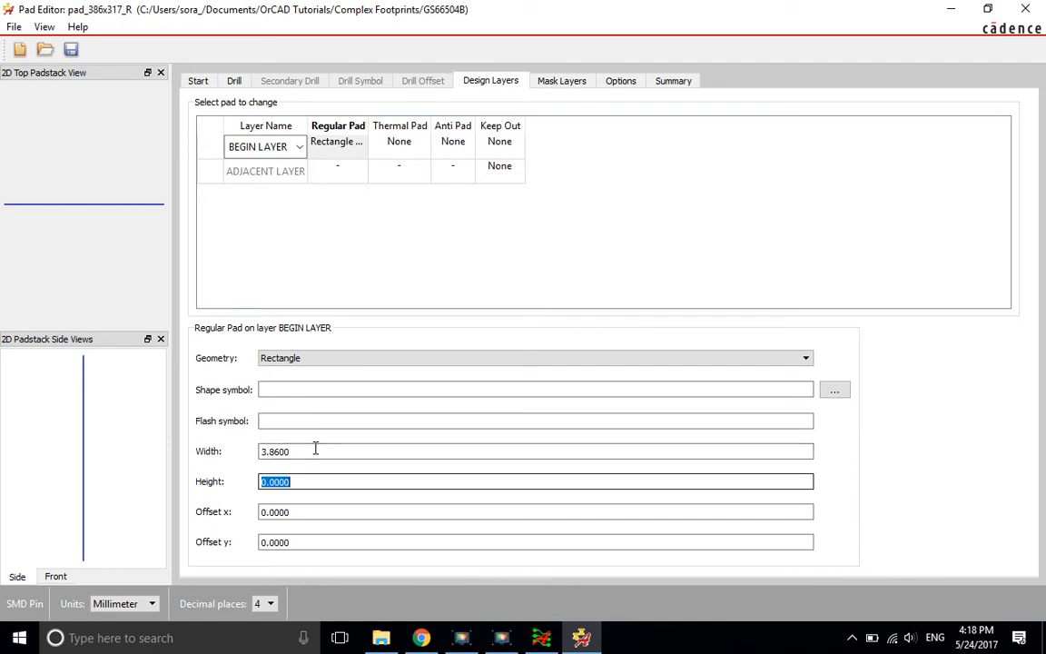
{"action": "type", "text": "3.17"}
{"action": "key", "text": "Tab"}
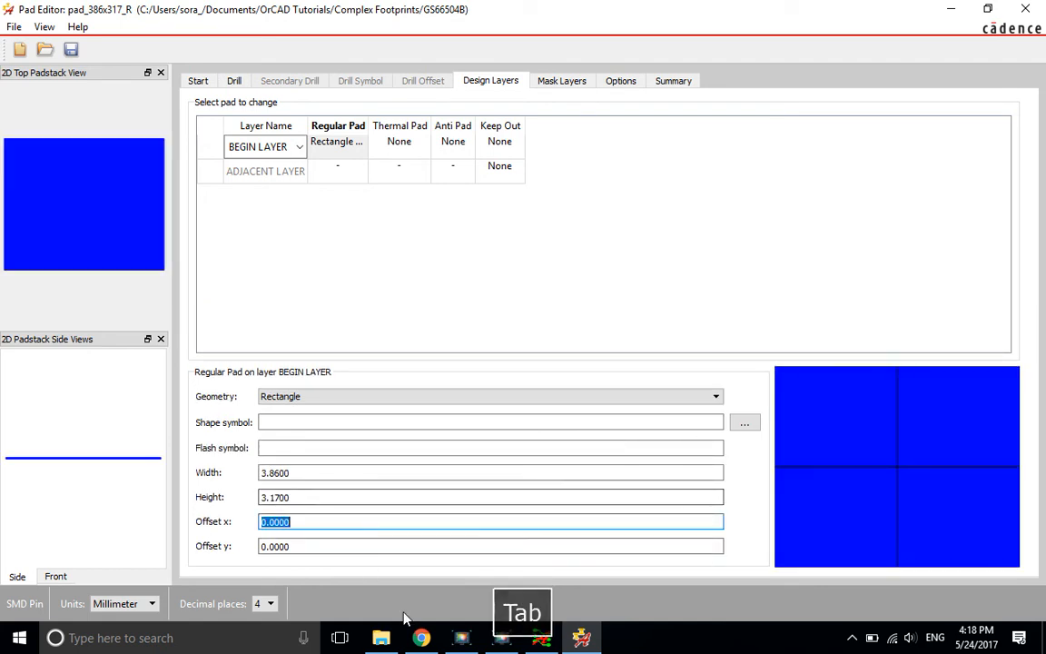
Define the SOLDERMASK_TOP pad as a rectangle 3.96 mm wide and 3.27 mm high.
{"action": "left_click", "coordinate": [560, 82]}
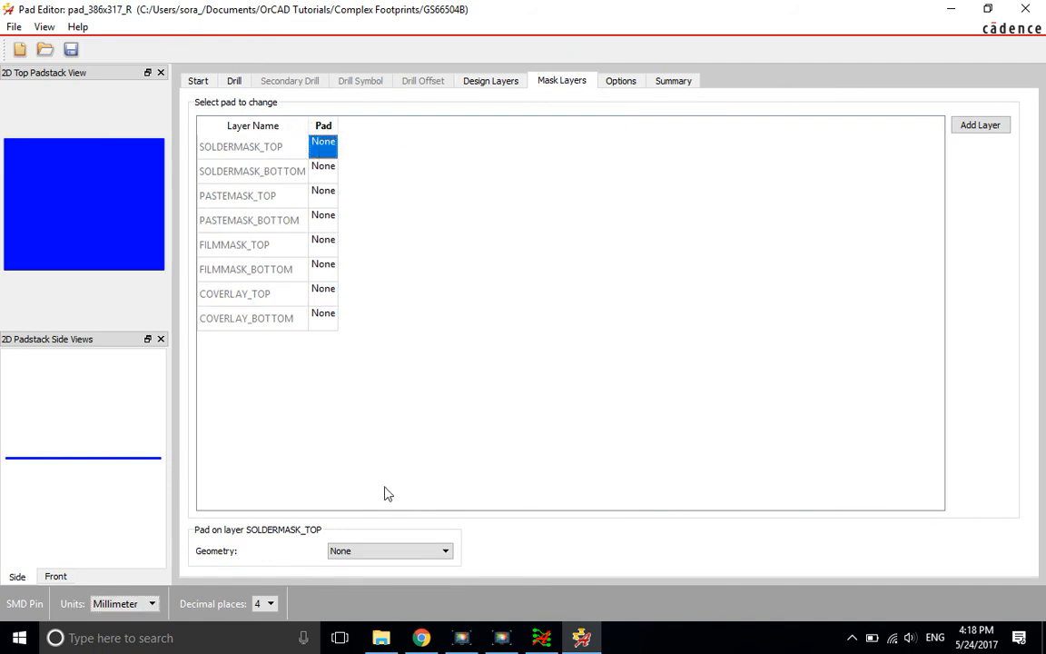
{"action": "left_click", "coordinate": [353, 551]}
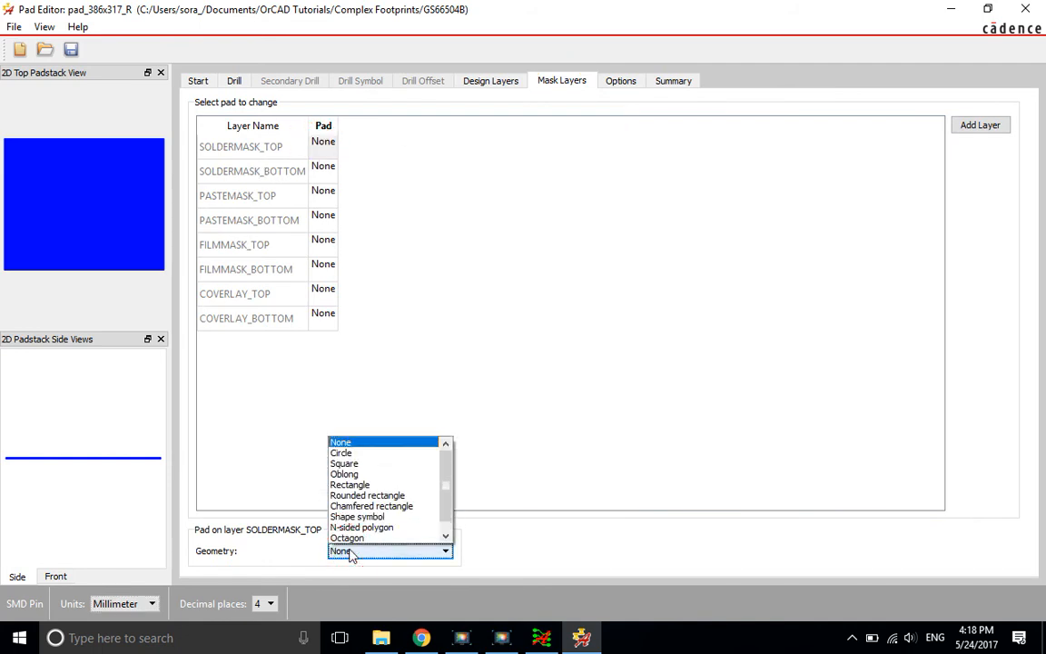
{"action": "left_click", "coordinate": [351, 488]}
{"action": "double_click", "coordinate": [300, 451]}
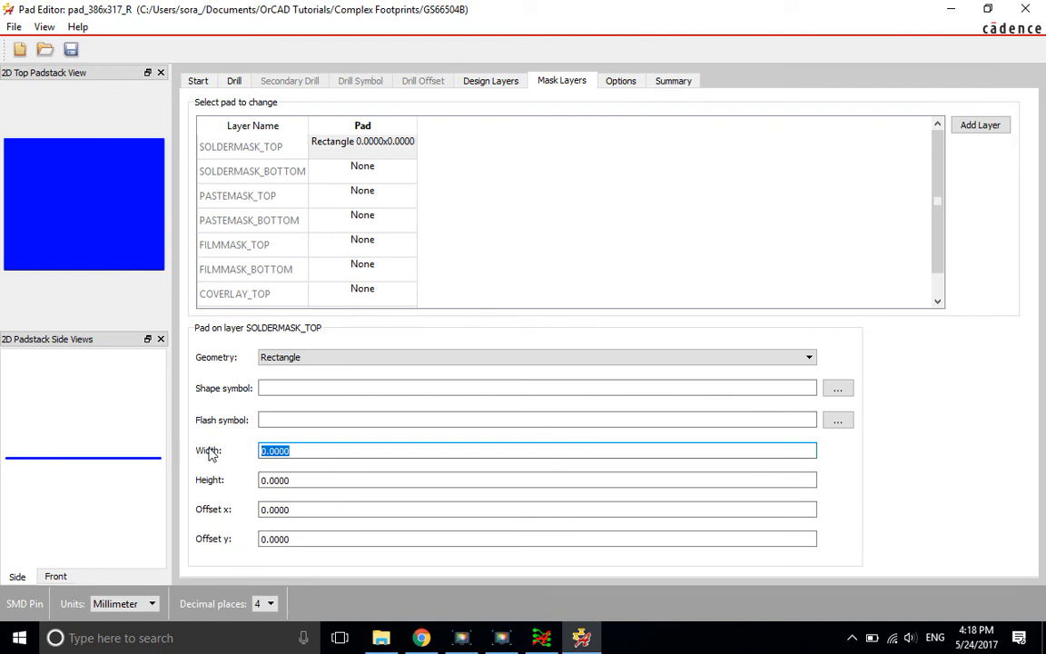
{"action": "type", "text": "3.96"}
{"action": "key", "text": "Tab"}
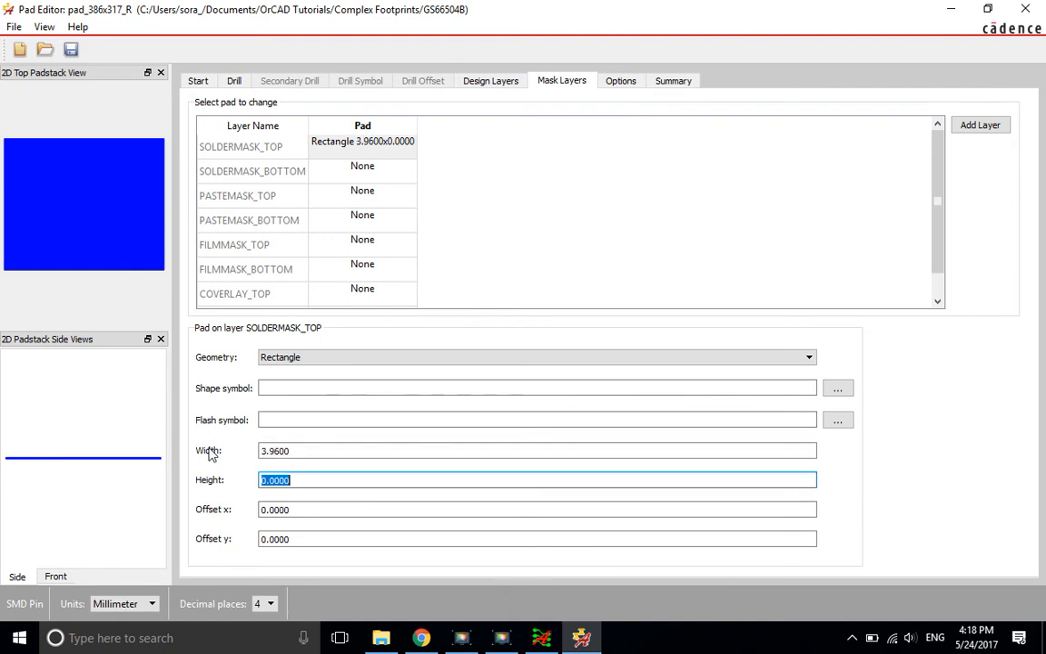
{"action": "type", "text": "3.1"}
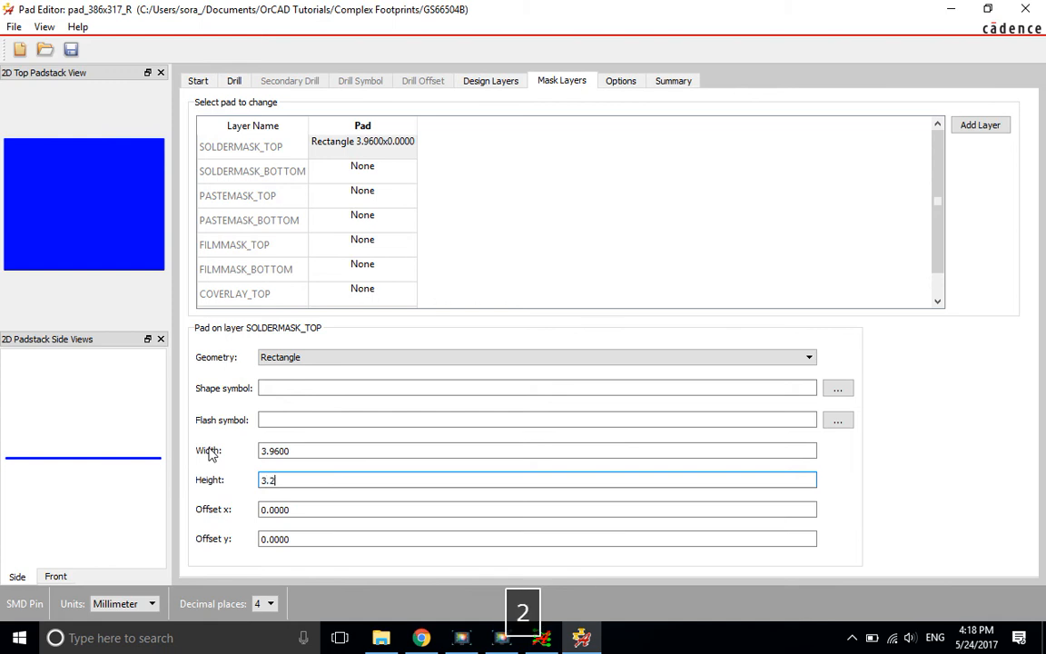
{"action": "type", "text": "7"}
{"action": "key", "text": "Tab"}
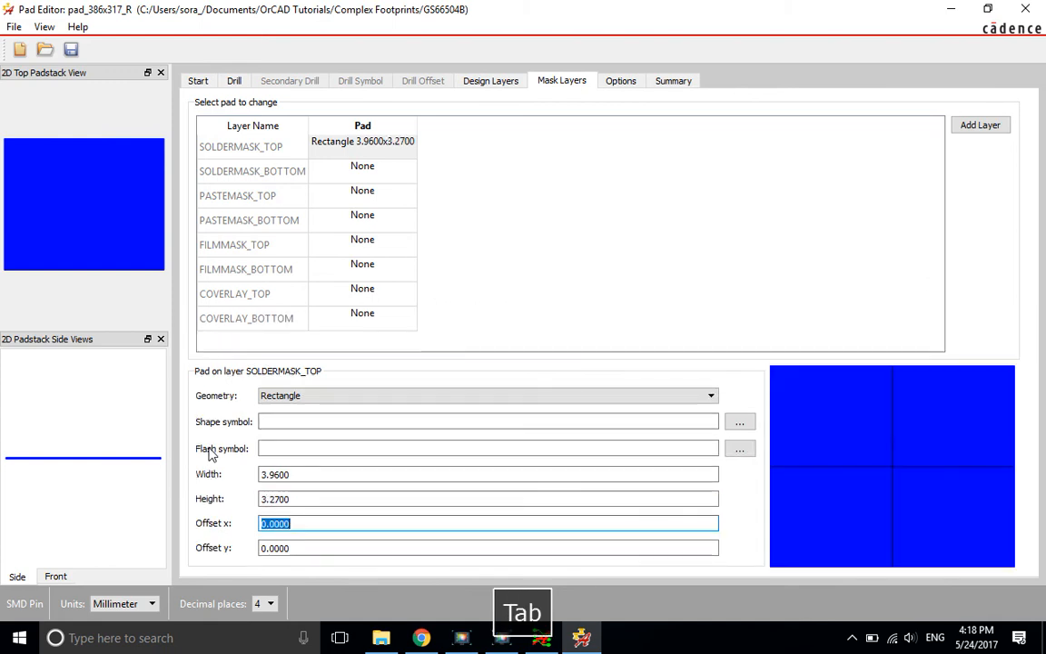
Define the PASTEMASK_TOP pad as a rectangle 3.66 mm wide and 3.07 mm high, and save the padstack before closing Pad Editor.
{"action": "left_click", "coordinate": [363, 200]}
{"action": "left_click", "coordinate": [315, 476]}
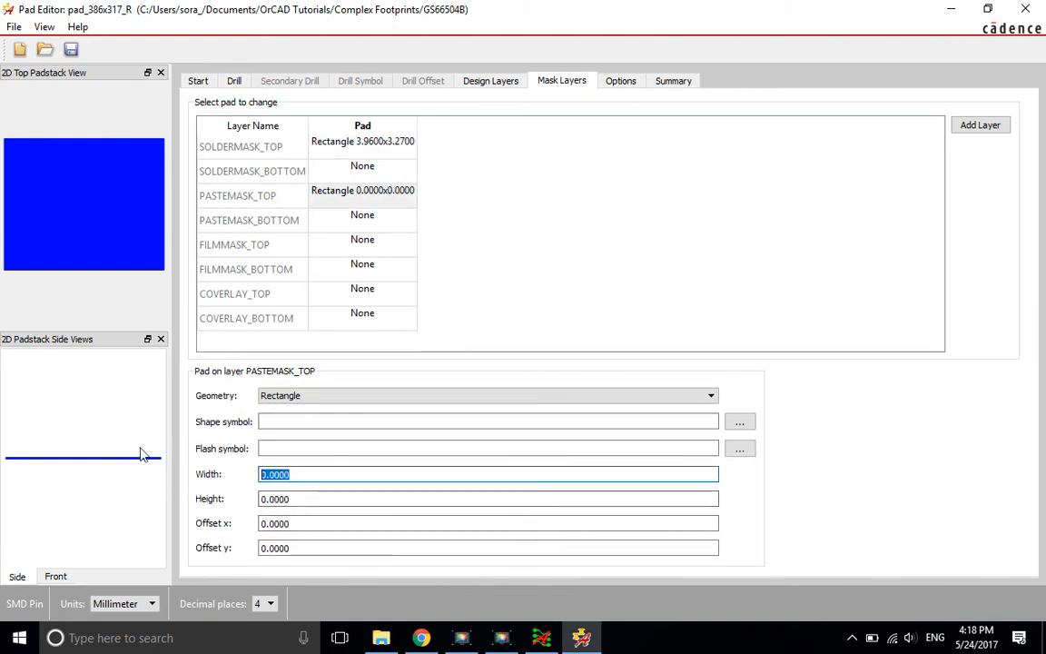
{"action": "type", "text": "3"}
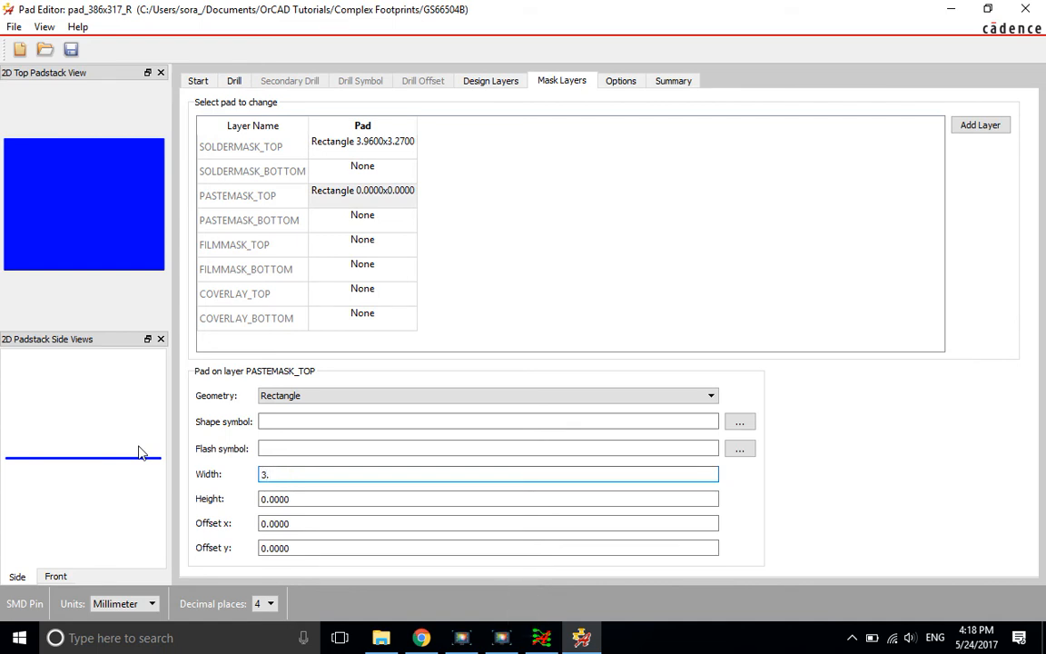
{"action": "type", "text": ".66"}
{"action": "key", "text": "Tab"}
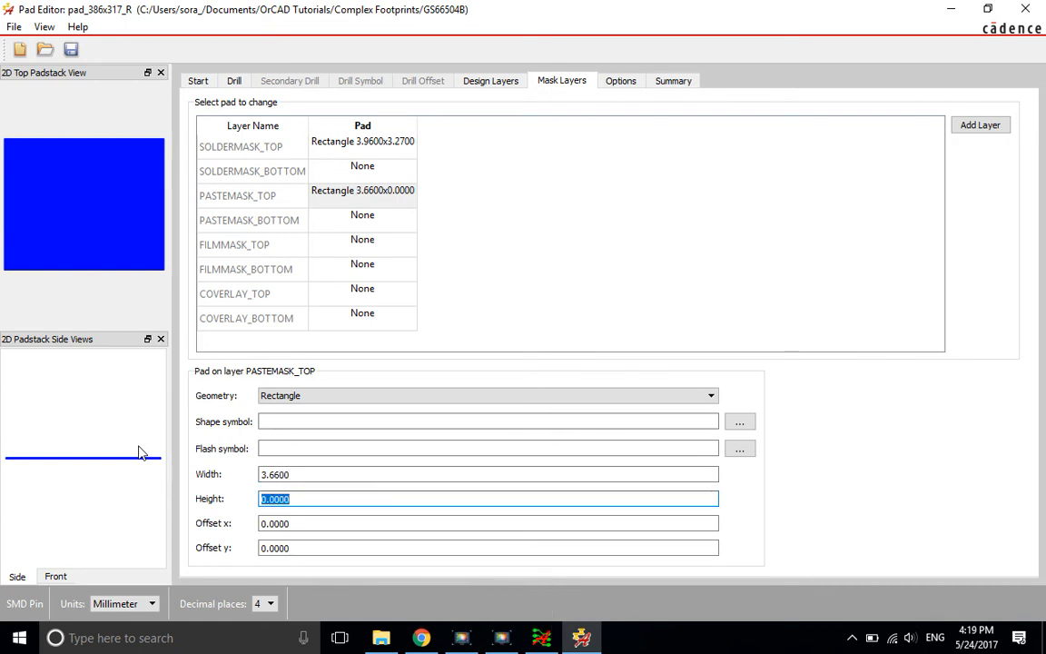
{"action": "type", "text": "3."}
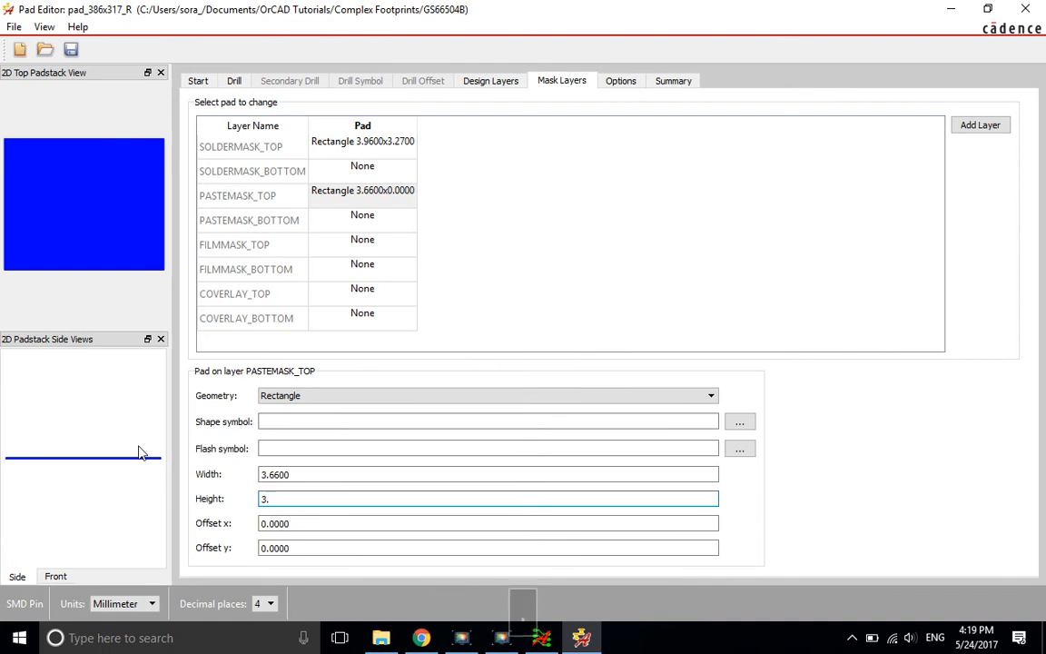
{"action": "type", "text": "07"}
{"action": "key", "text": "Tab"}
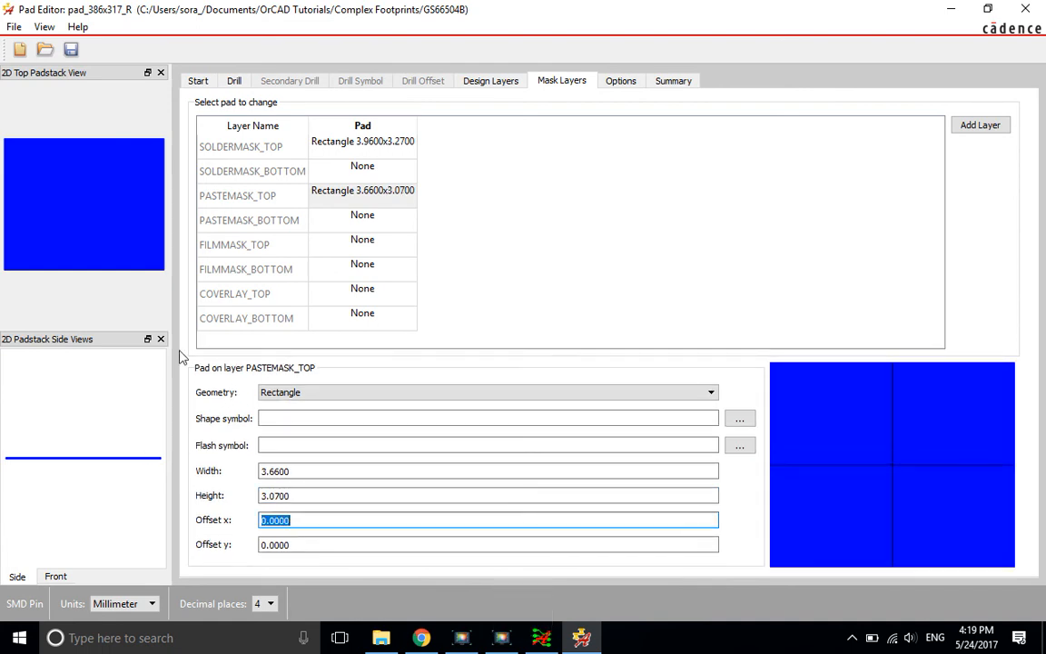
{"action": "left_click", "coordinate": [71, 50]}
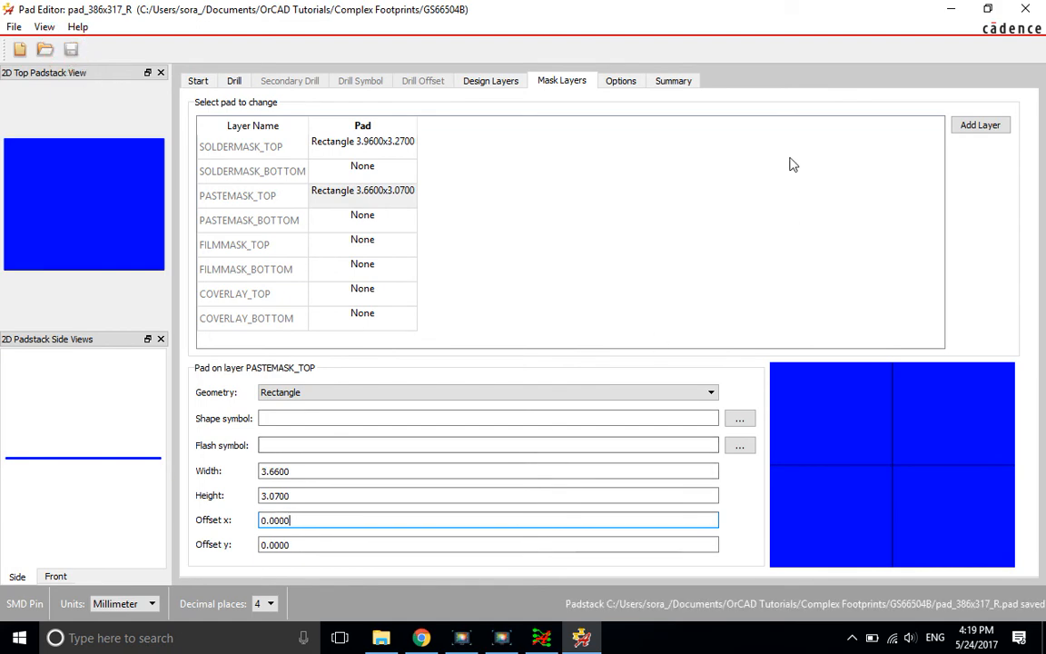
{"action": "left_click", "coordinate": [1024, 10]}
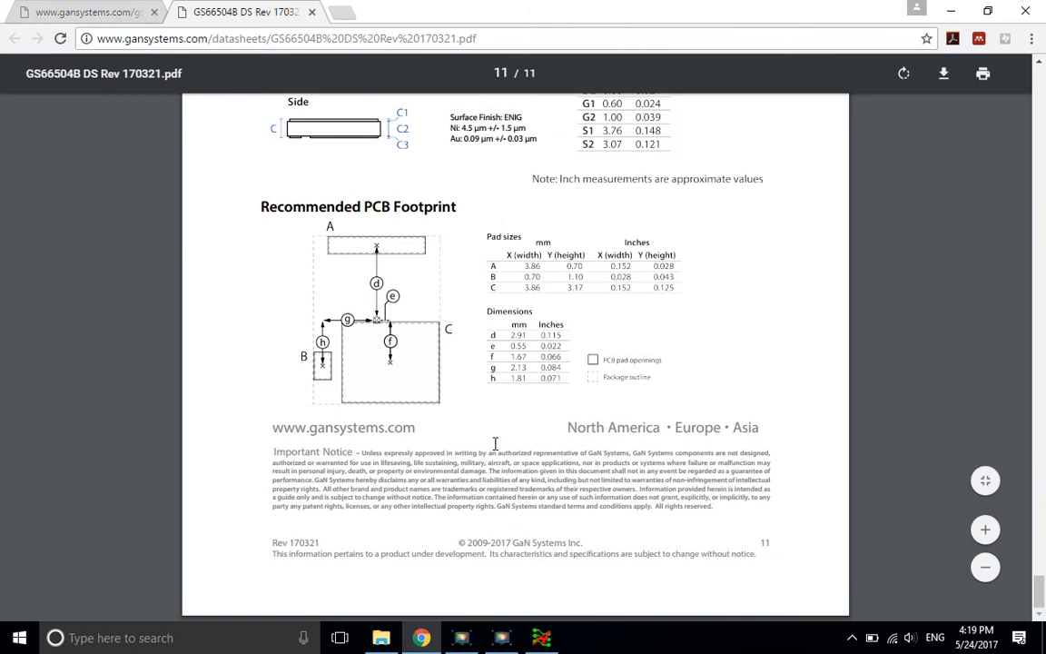
Check the saved .pad files in the GS66504B folder in File Explorer.
{"action": "left_click", "coordinate": [381, 638]}
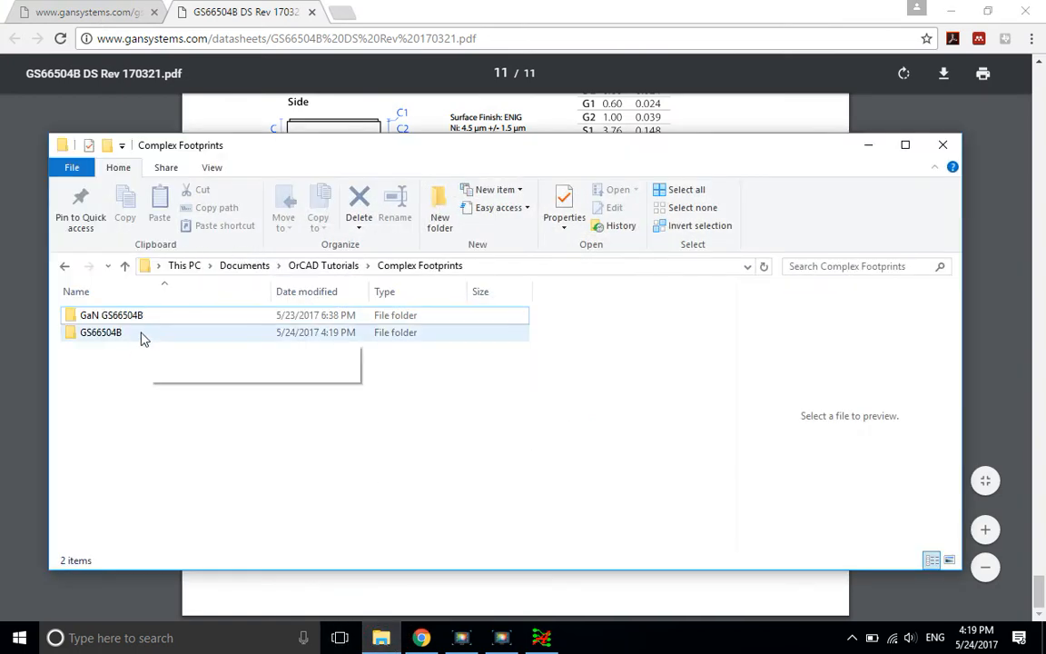
{"action": "double_click", "coordinate": [132, 338]}
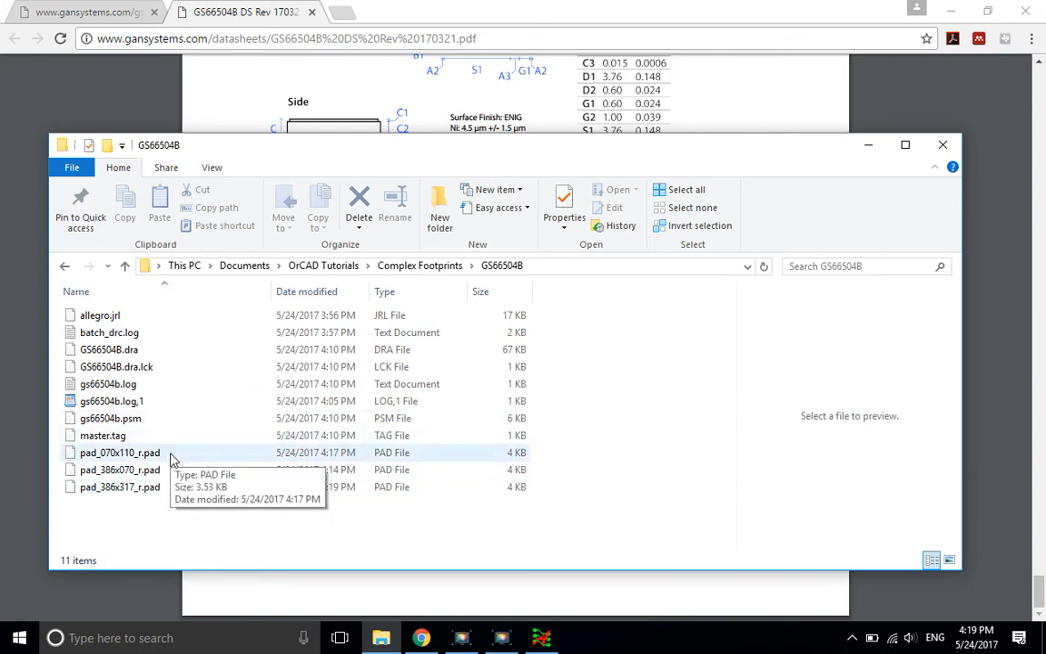
{"action": "left_click", "coordinate": [193, 532]}
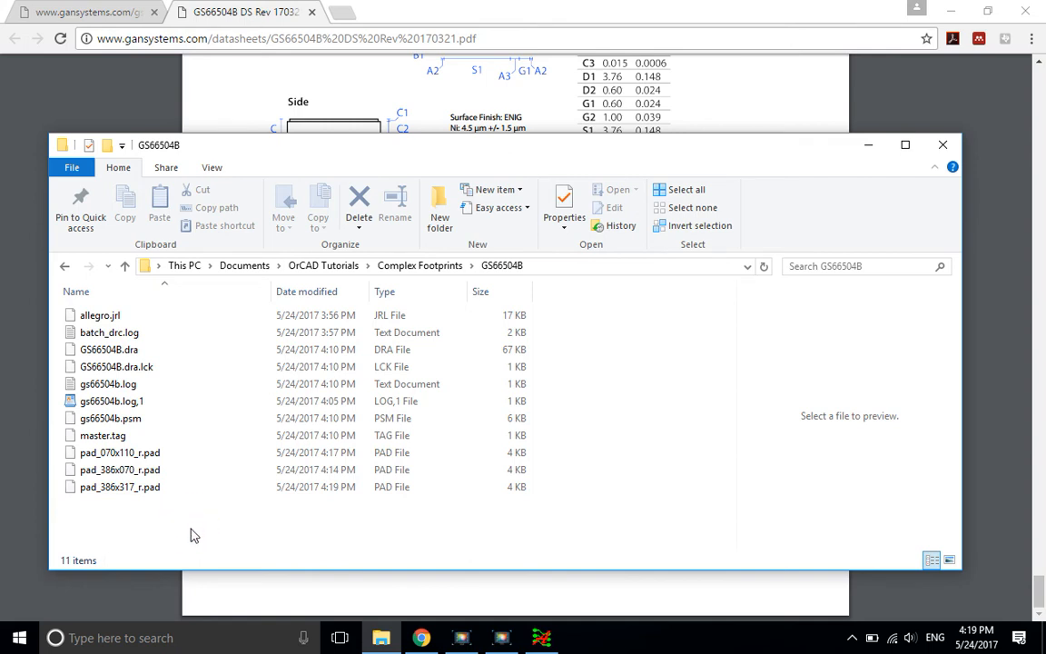
{"action": "left_click", "coordinate": [874, 145]}
Switch to the Allegro package drawing and start adding a connect pin with the Pad_386X070_R padstack, filtering the padstacks by pad_*.
{"action": "left_click", "coordinate": [541, 638]}
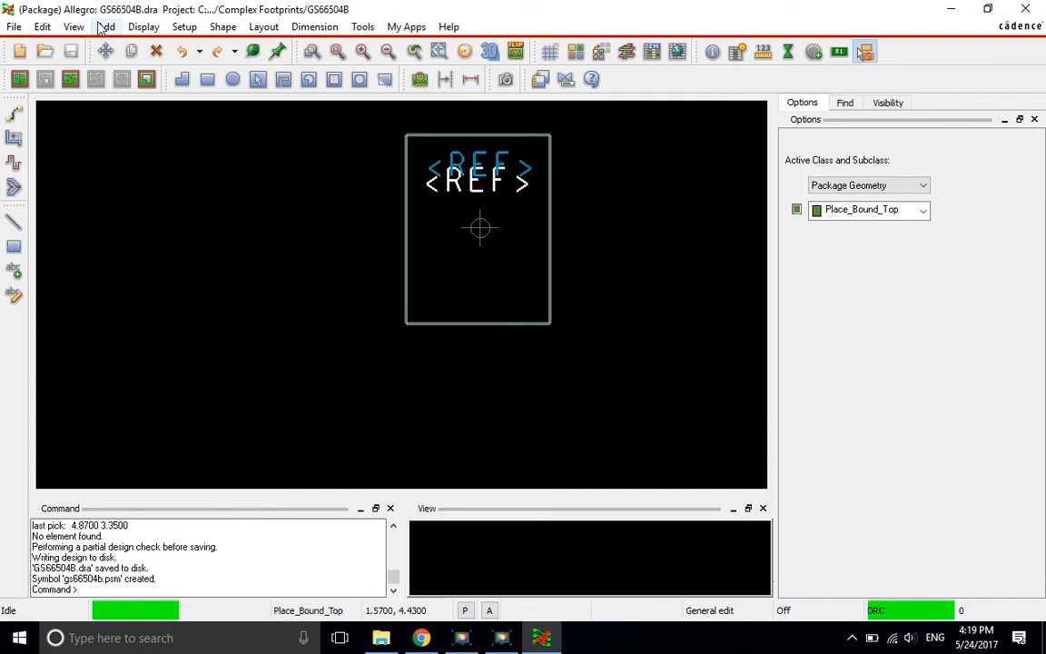
{"action": "left_click", "coordinate": [263, 26]}
{"action": "left_click", "coordinate": [269, 44]}
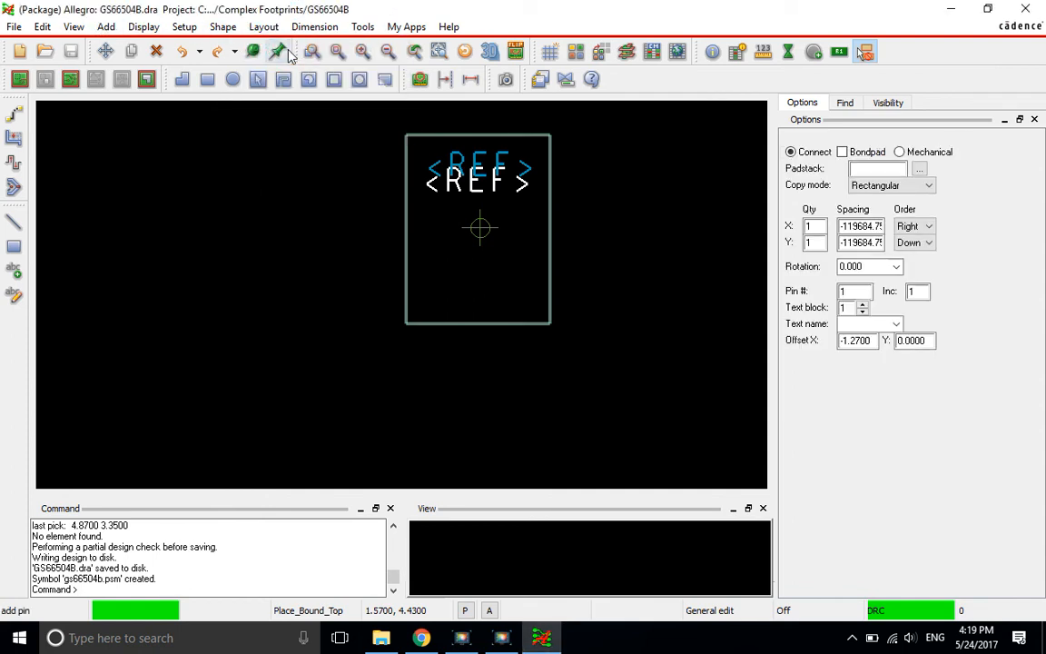
{"action": "left_click", "coordinate": [925, 172]}
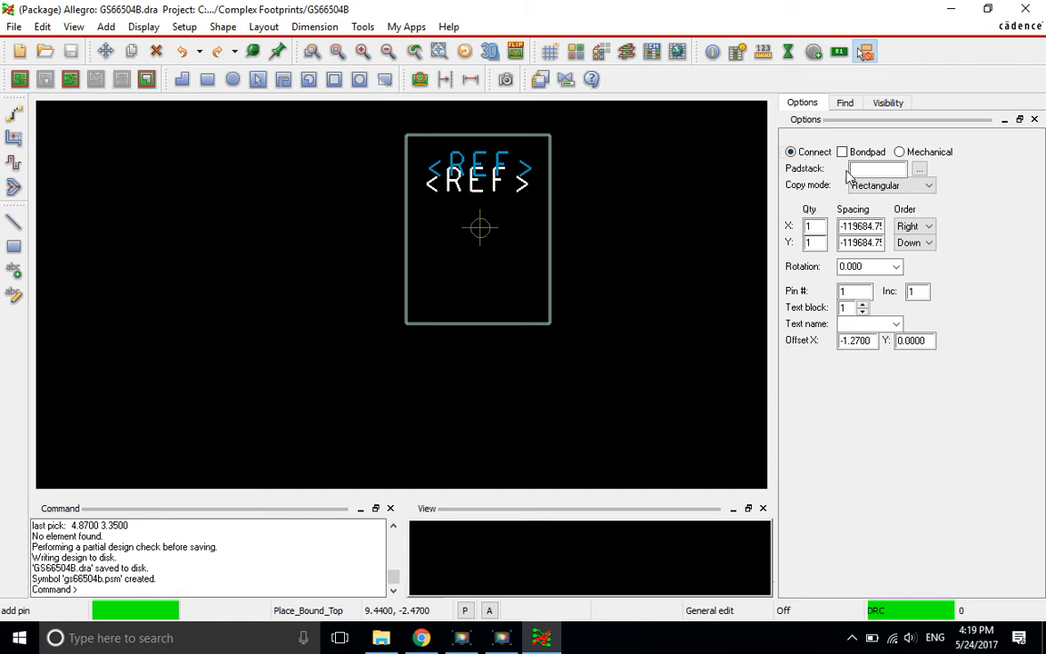
{"action": "left_click", "coordinate": [920, 170]}
{"action": "type", "text": "pad_1"}
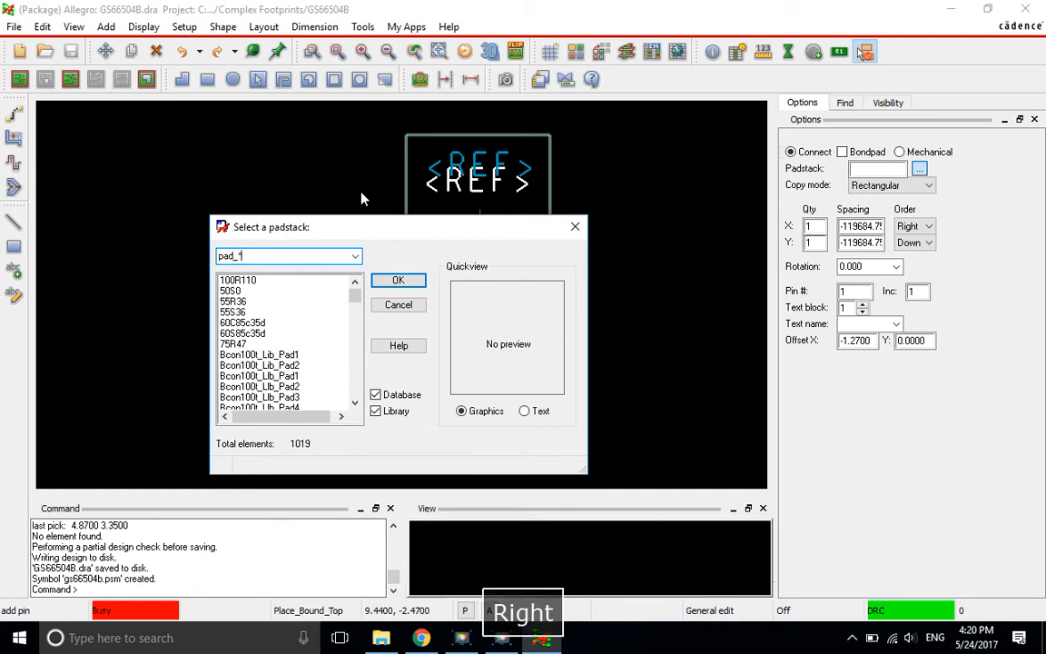
{"action": "key", "text": "Left"}
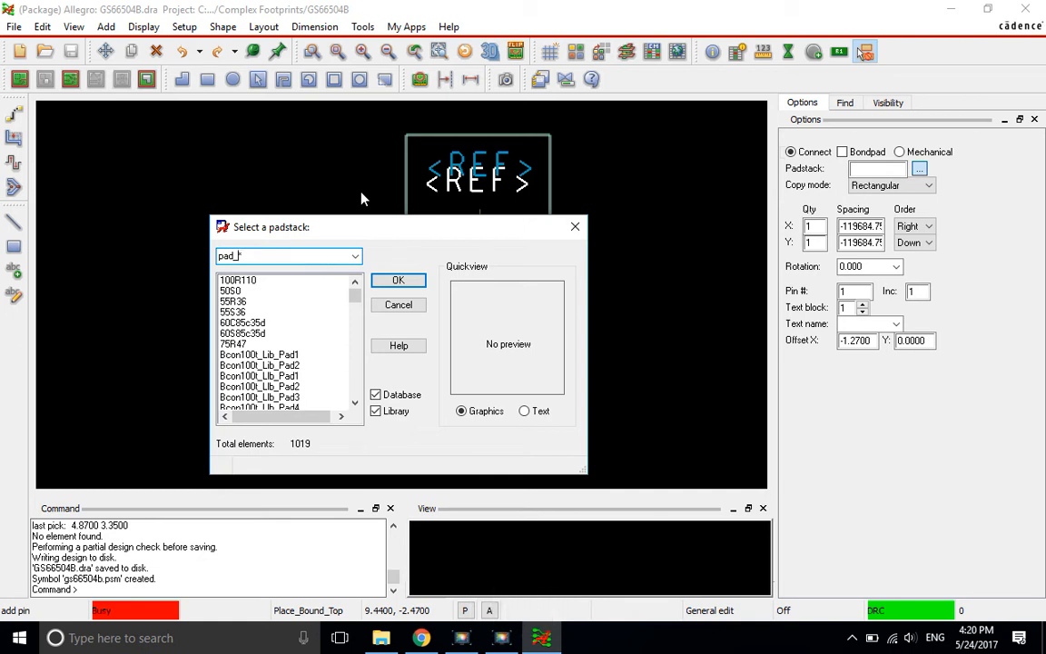
{"action": "key", "text": "Return"}
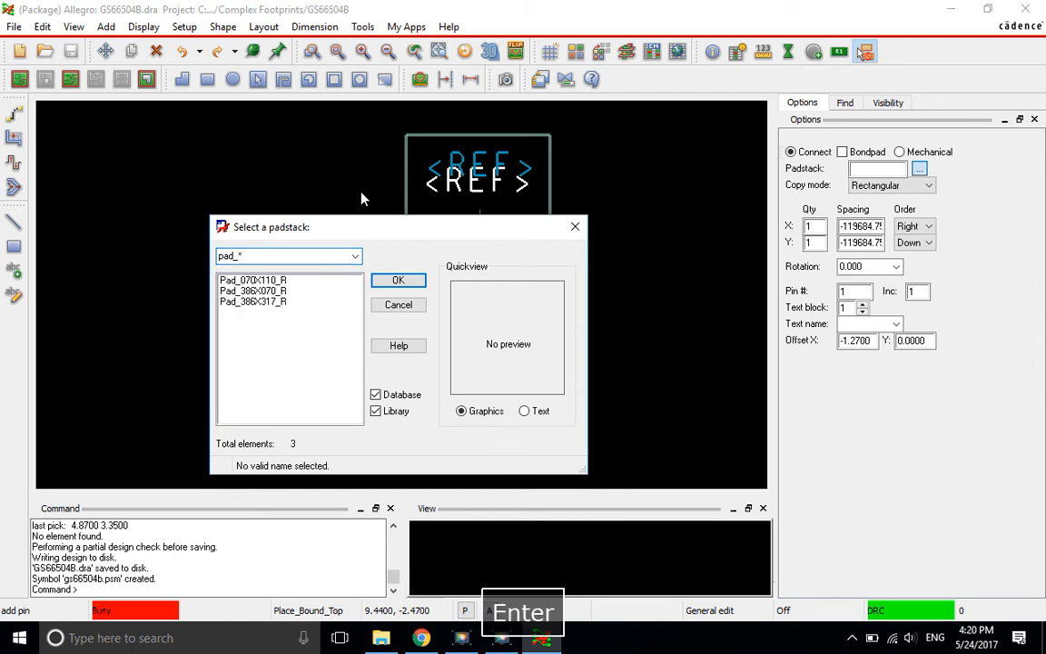
{"action": "left_click", "coordinate": [263, 281]}
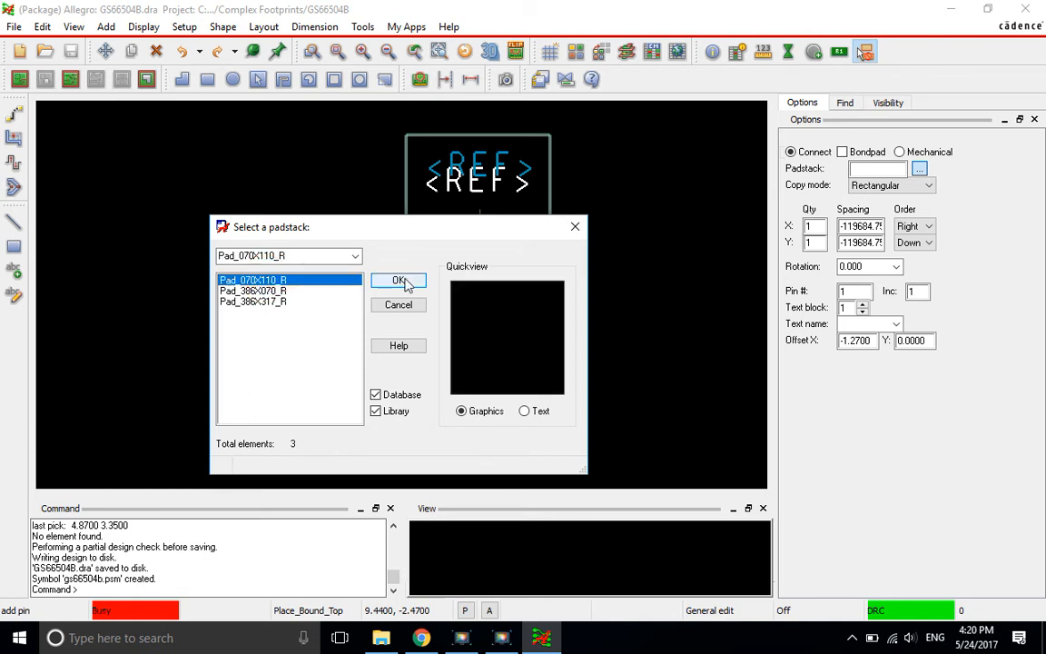
{"action": "left_click", "coordinate": [277, 292]}
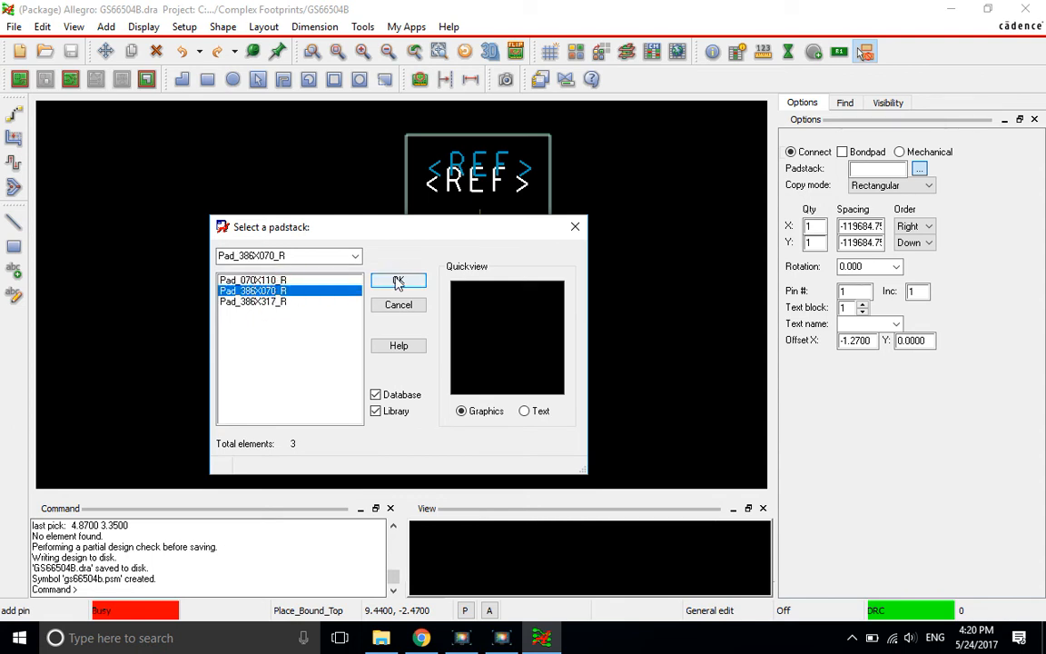
{"action": "left_click", "coordinate": [397, 283]}
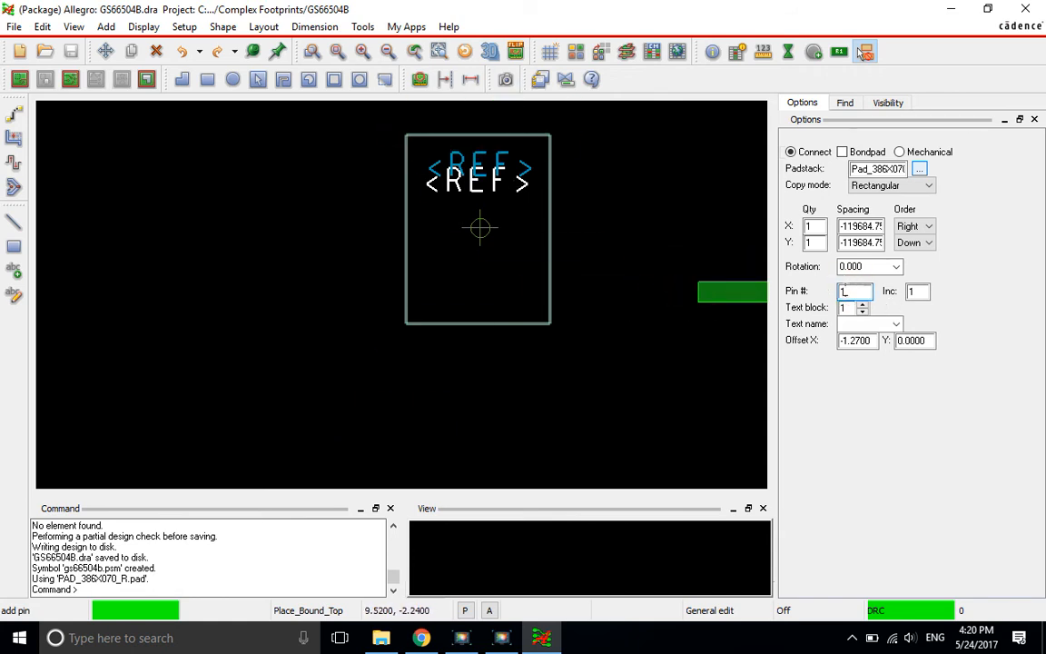
Set the pin number to 1 and check the text block for the first pin.
{"action": "left_click", "coordinate": [852, 291]}
{"action": "left_click", "coordinate": [846, 307]}
{"action": "left_click", "coordinate": [852, 291]}
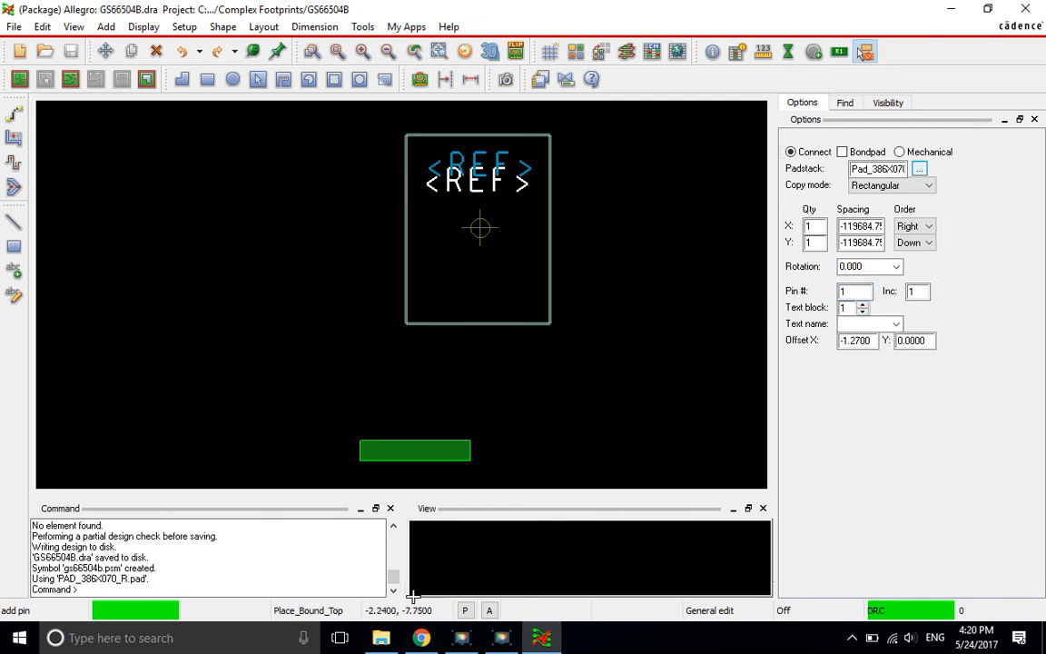
Look up pad A's centre offset in the datasheet's recommended PCB footprint and place pin 1 at x 0, y 2.91.
{"action": "left_click", "coordinate": [423, 636]}
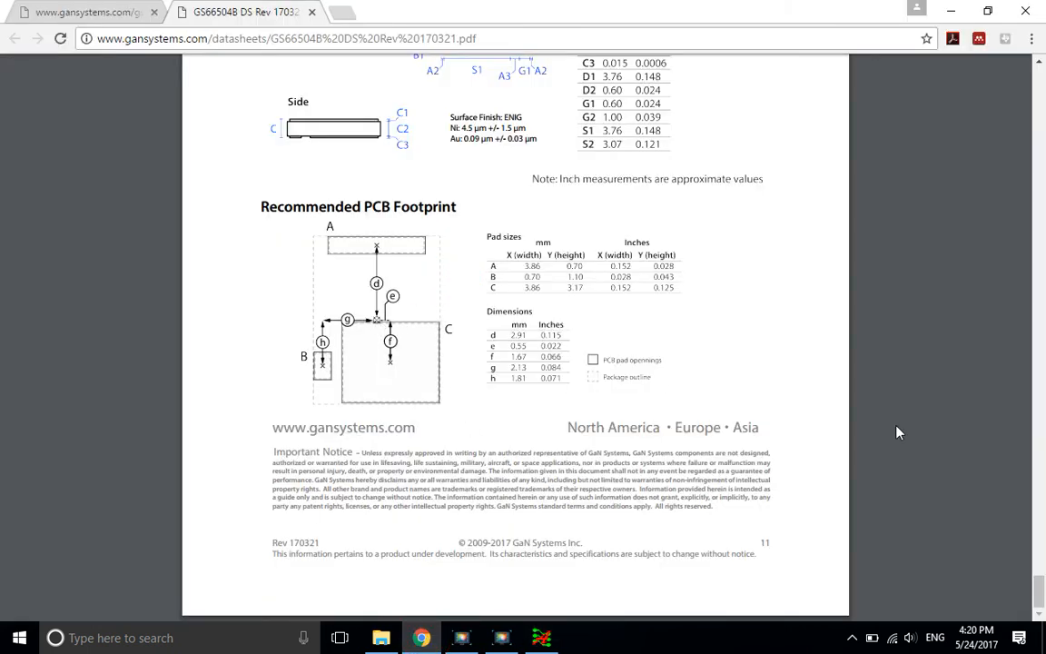
{"action": "left_click", "coordinate": [985, 530]}
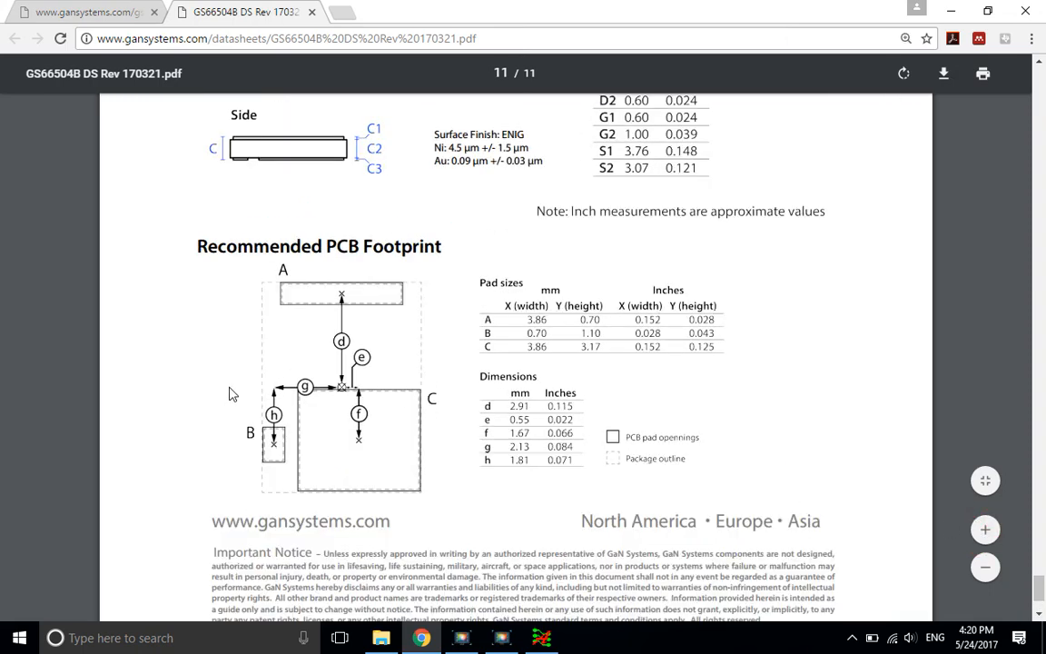
{"action": "scroll", "coordinate": [354, 319], "scroll_direction": "down", "scroll_amount": 2}
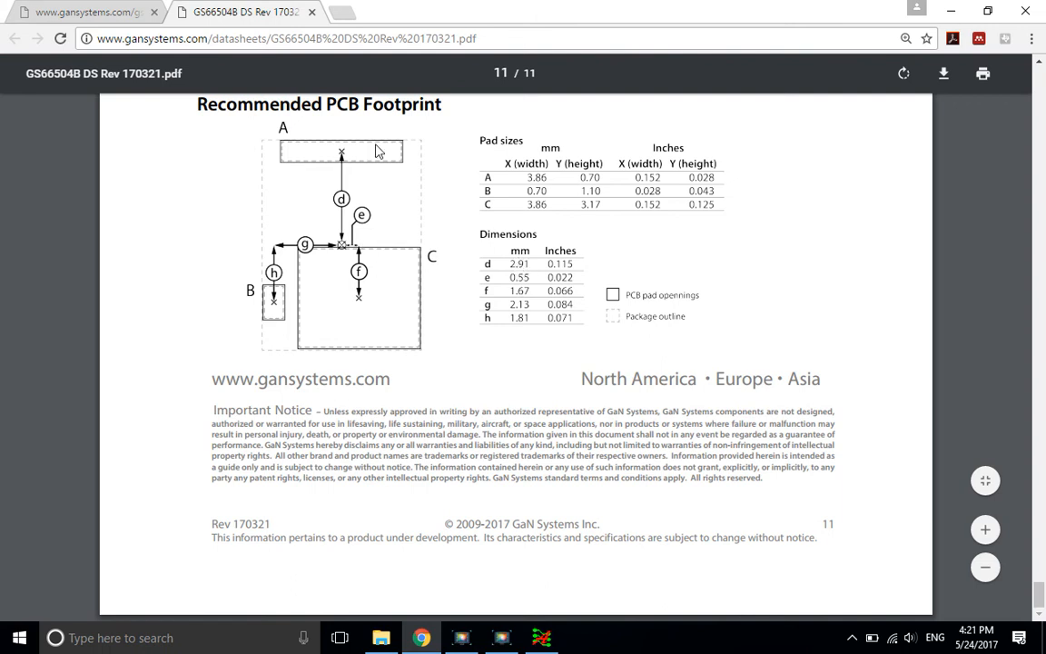
{"action": "left_click", "coordinate": [545, 639]}
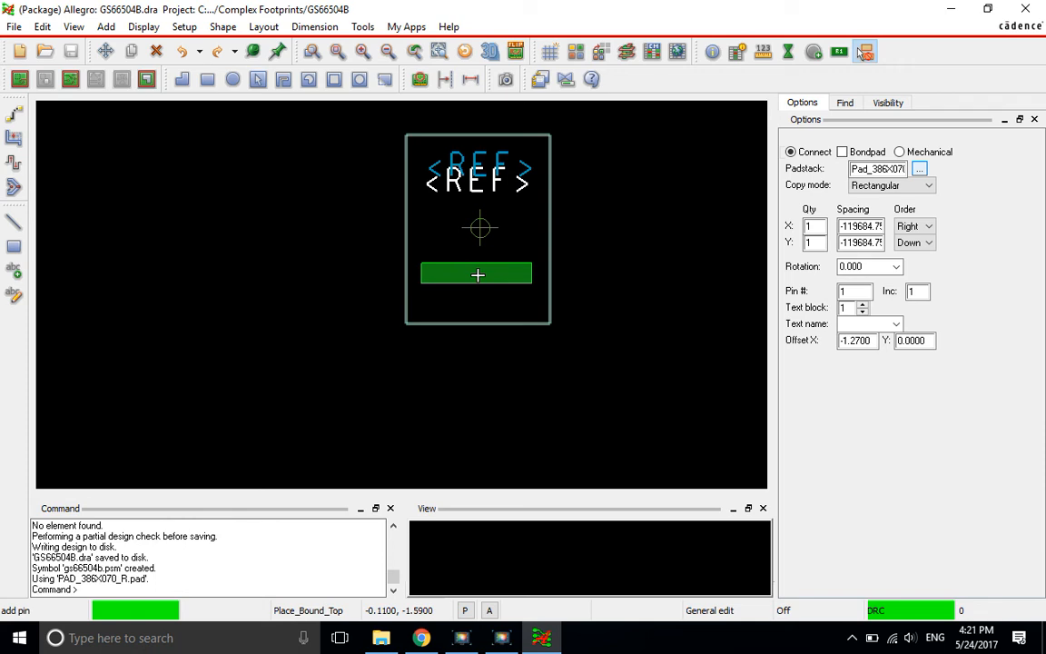
{"action": "type", "text": "x y "}
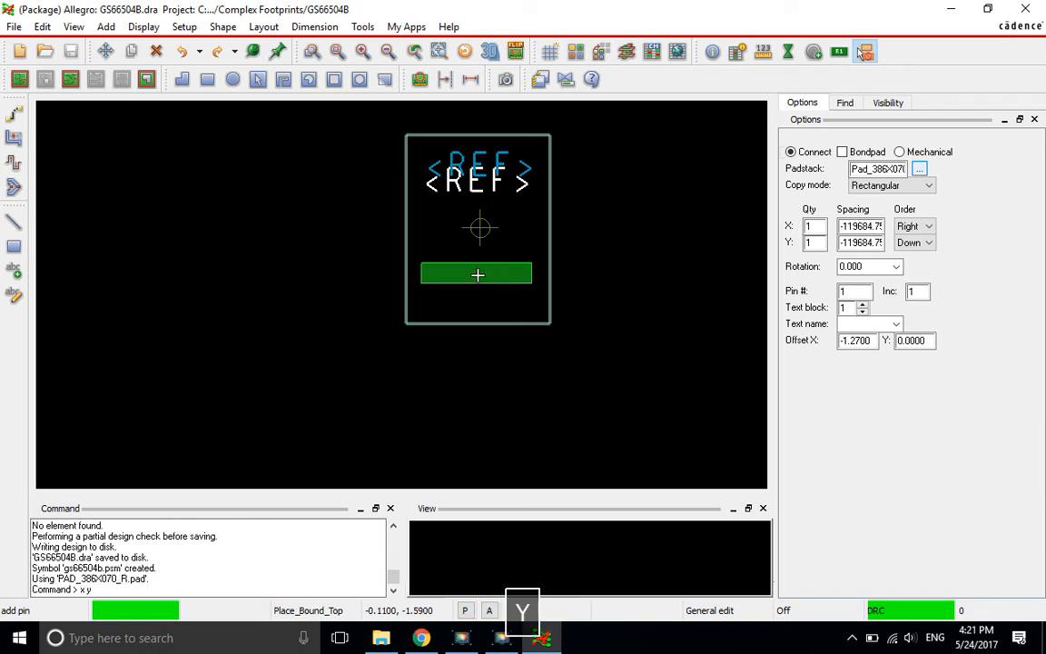
{"action": "type", "text": "0 "}
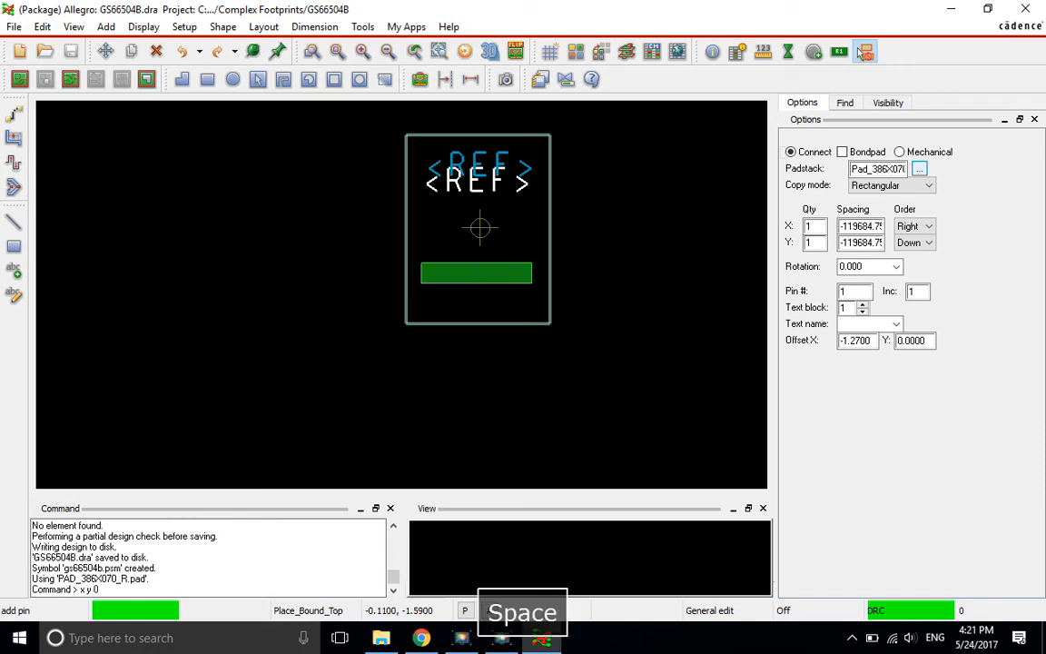
{"action": "type", "text": "2.91"}
{"action": "key", "text": "Return"}
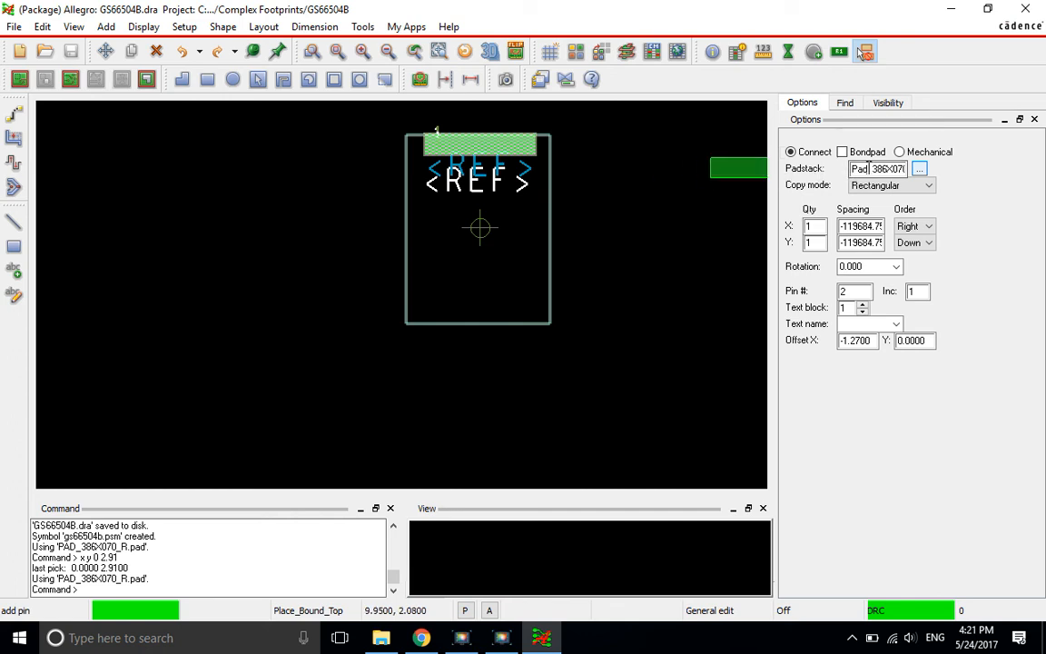
Choose the Pad_070X110_R padstack for pin 2, filtering the padstacks by pad_*, and set the text block to 2.
{"action": "left_click", "coordinate": [920, 170]}
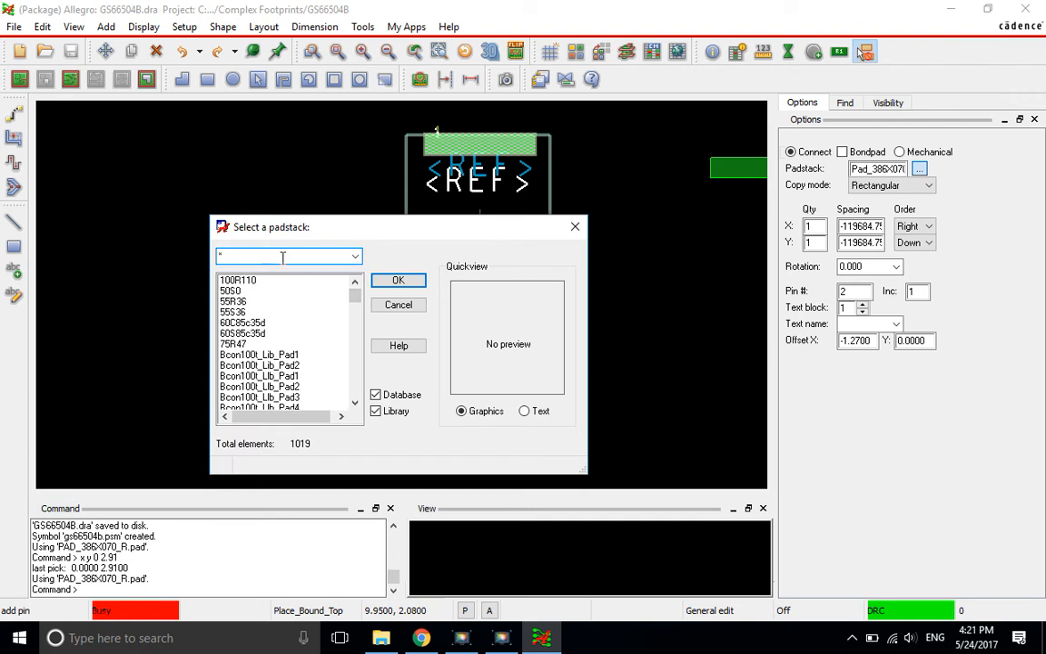
{"action": "type", "text": "pad_"}
{"action": "key", "text": "Return"}
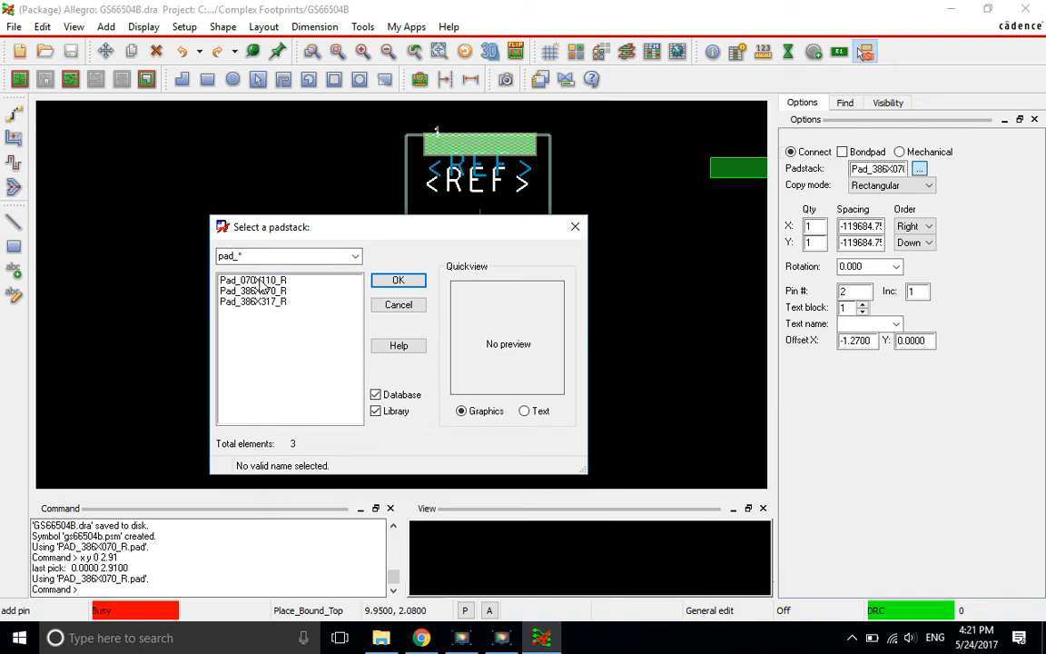
{"action": "left_click", "coordinate": [260, 283]}
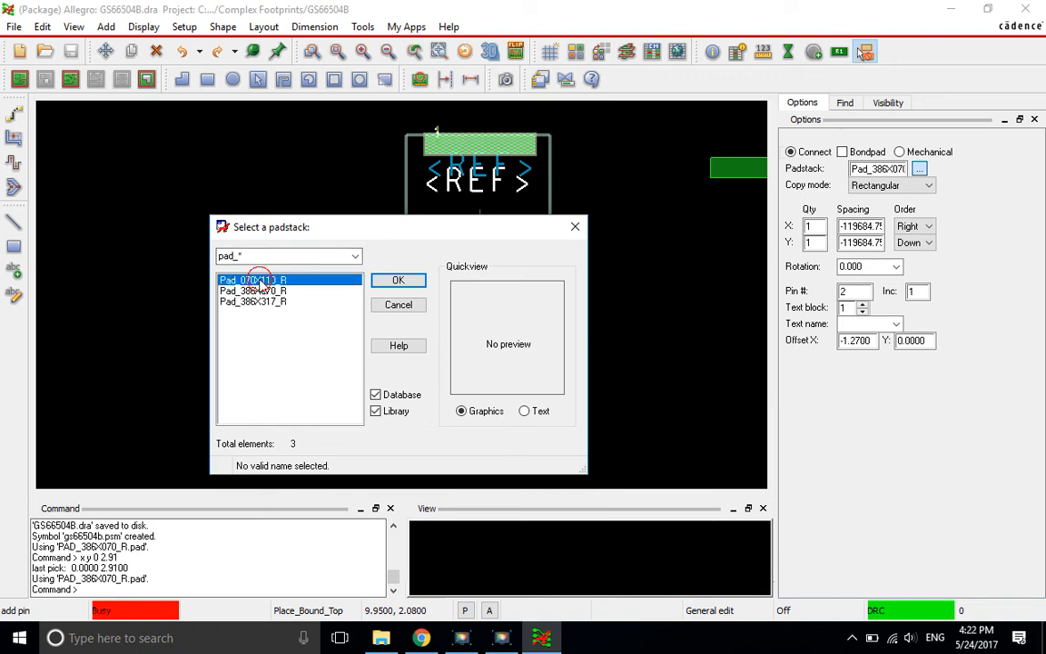
{"action": "left_click", "coordinate": [398, 280]}
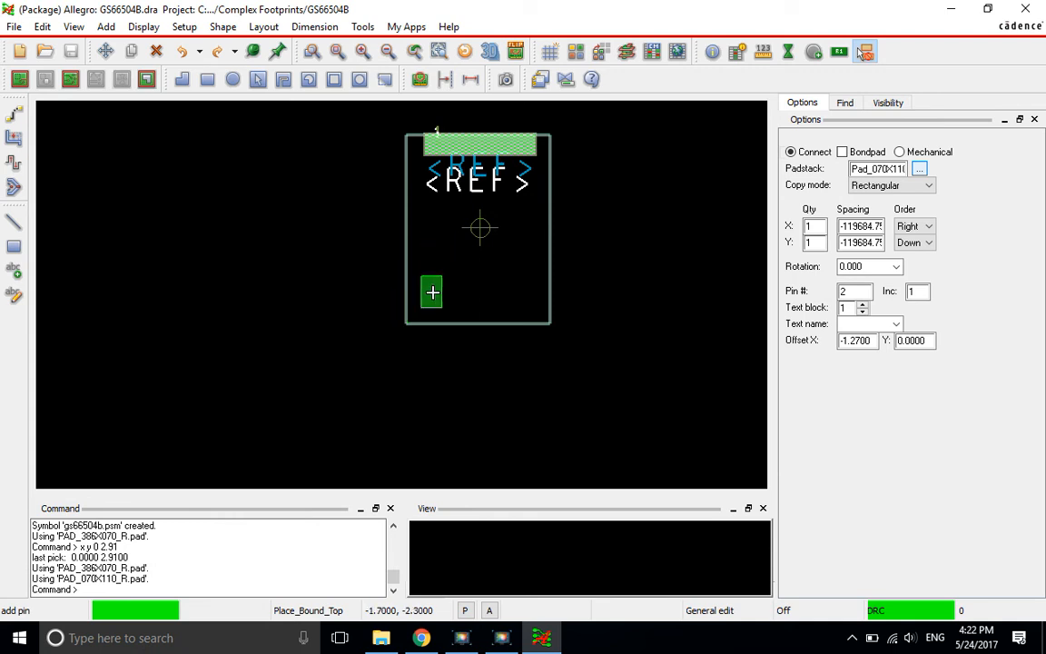
{"action": "double_click", "coordinate": [842, 305]}
{"action": "type", "text": "2"}
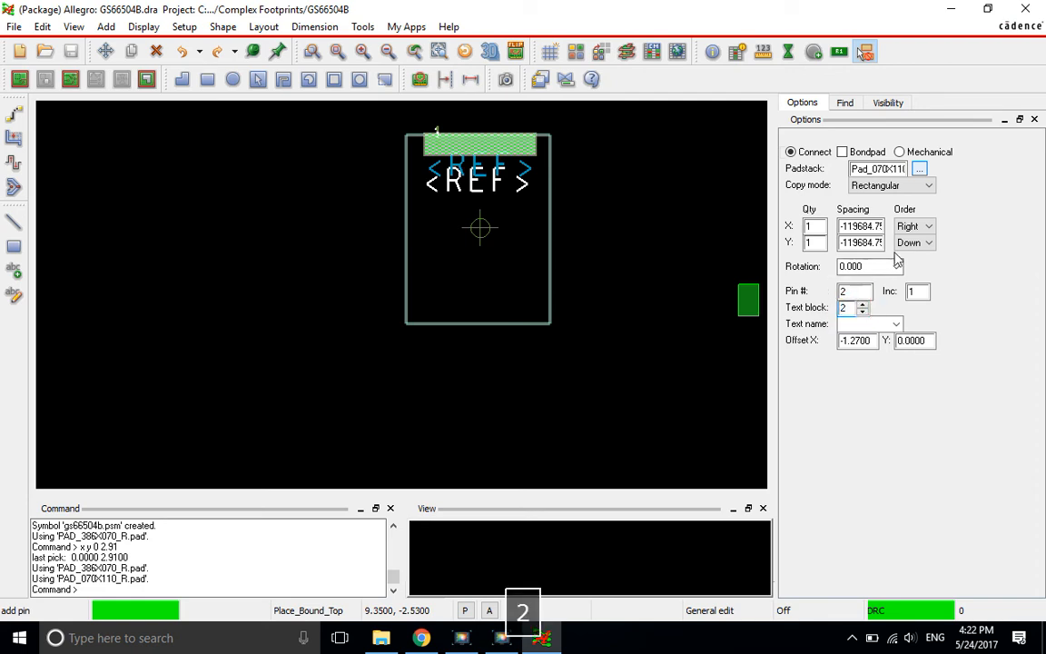
{"action": "left_click", "coordinate": [851, 323]}
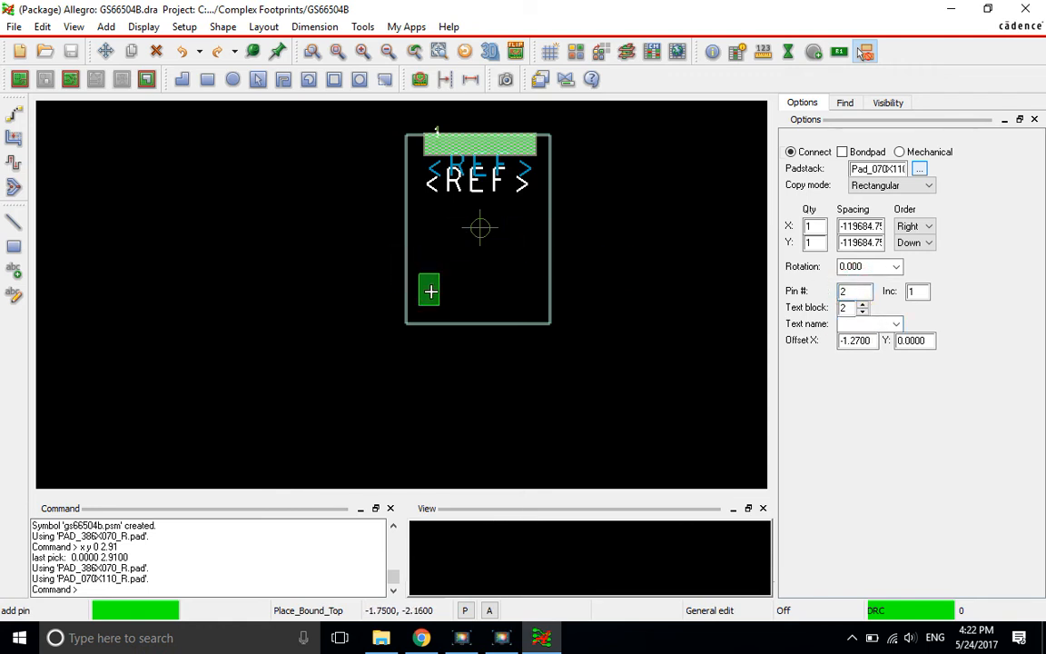
Look up pad B's offsets in the datasheet and enter x -2.83, y -1.81 as the coordinates for pin 2.
{"action": "left_click", "coordinate": [432, 642]}
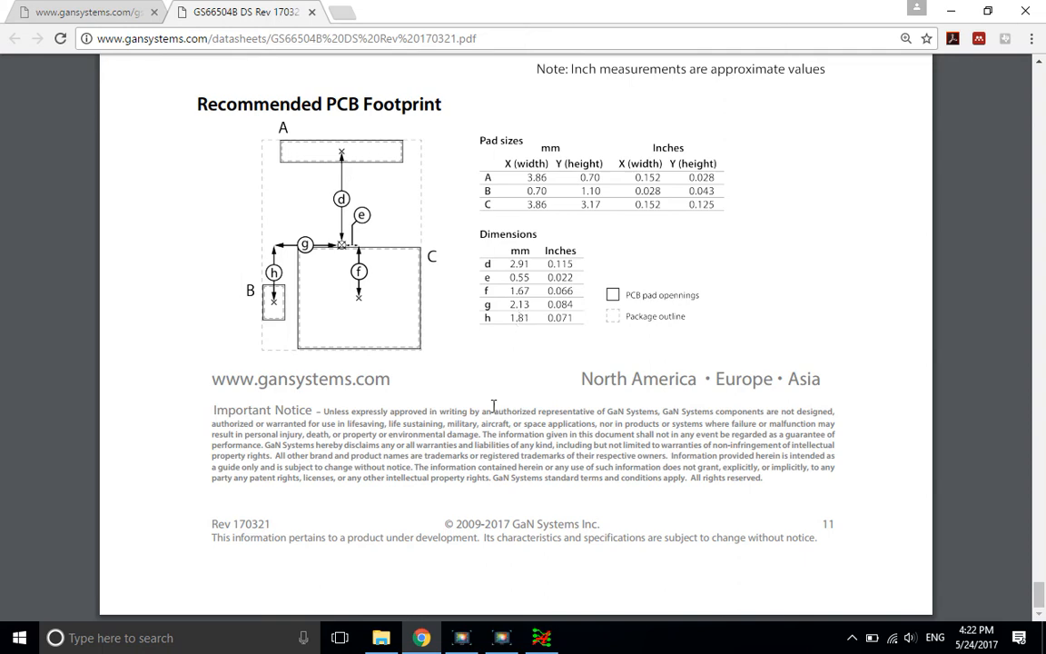
{"action": "left_click", "coordinate": [541, 638]}
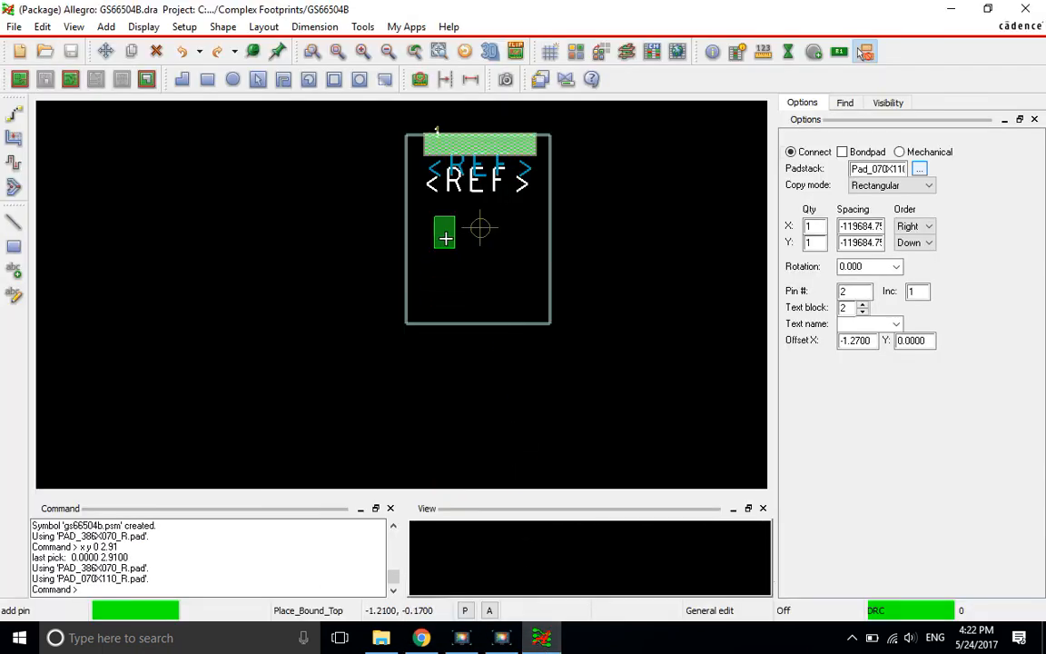
{"action": "type", "text": "x y"}
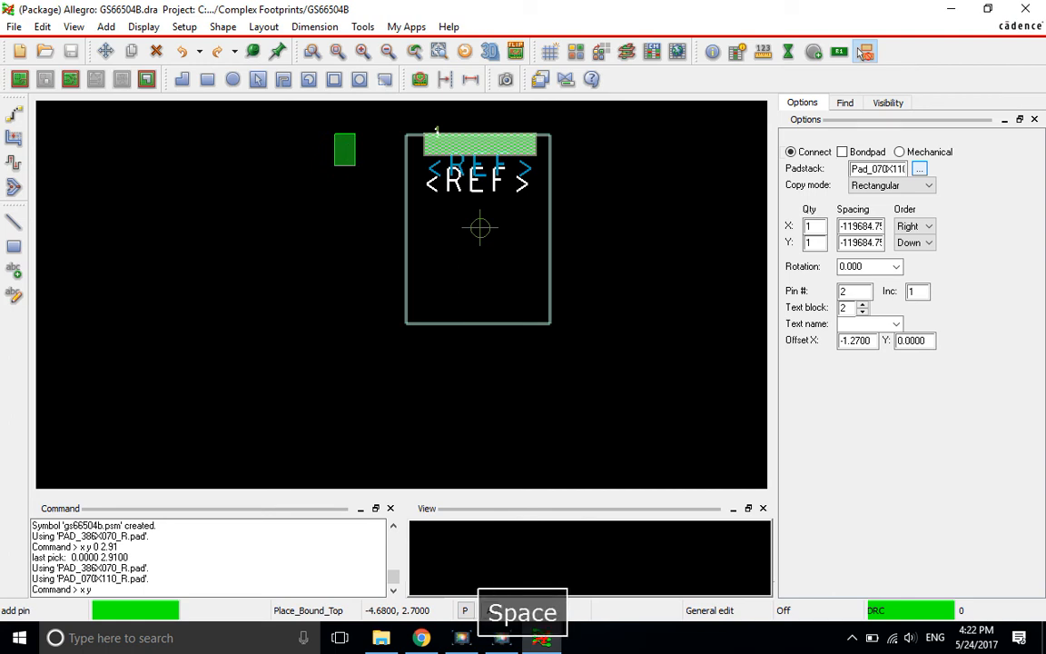
{"action": "type", "text": " -"}
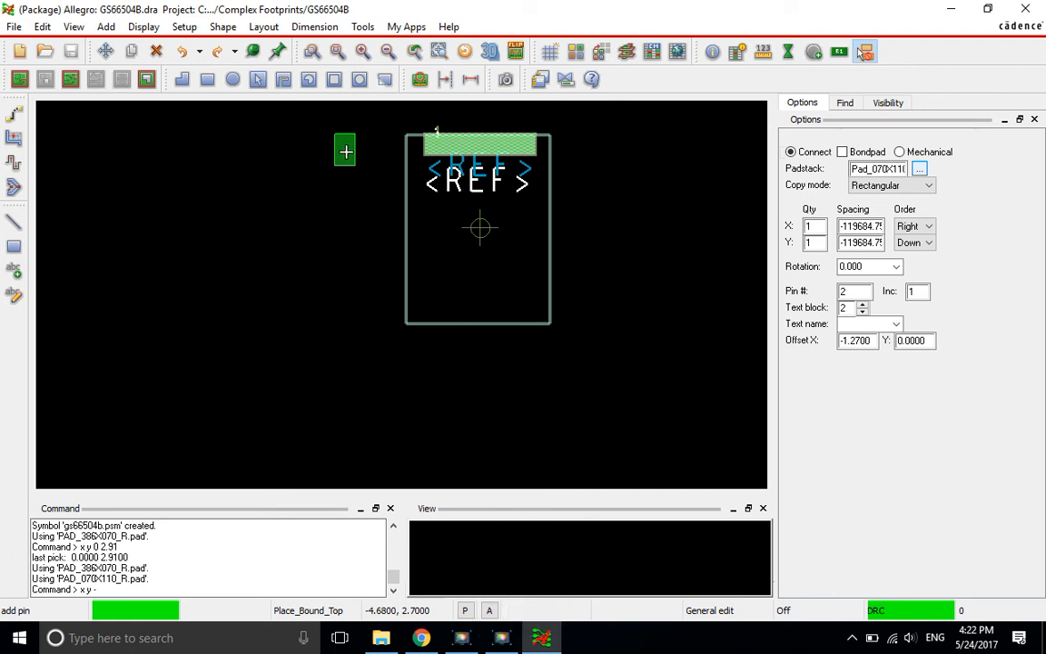
{"action": "type", "text": "2.83"}
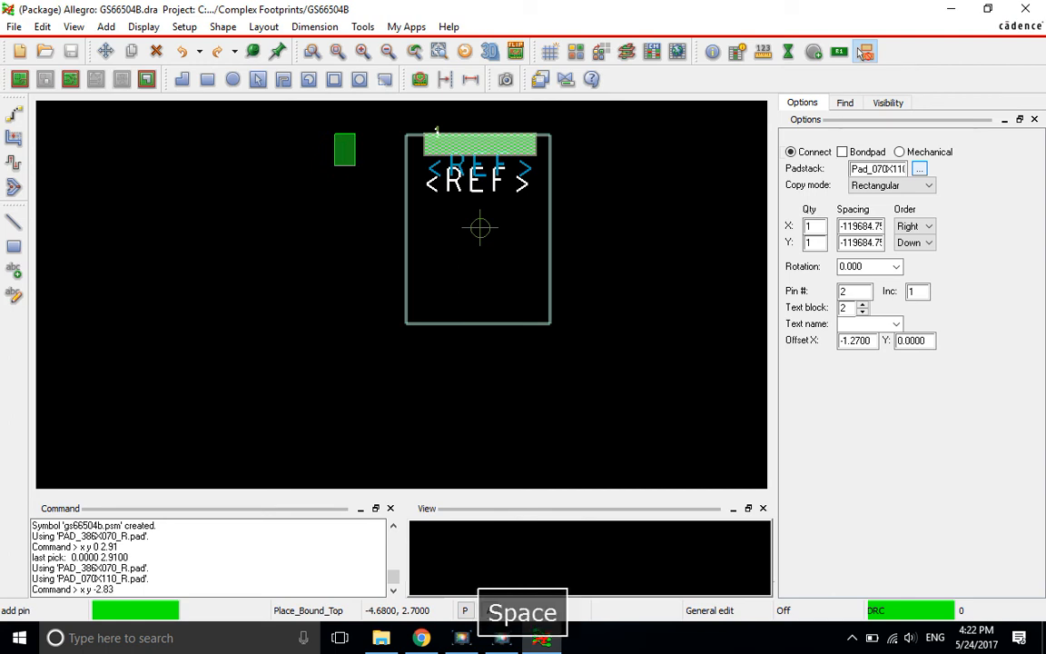
{"action": "type", "text": " -1.81"}
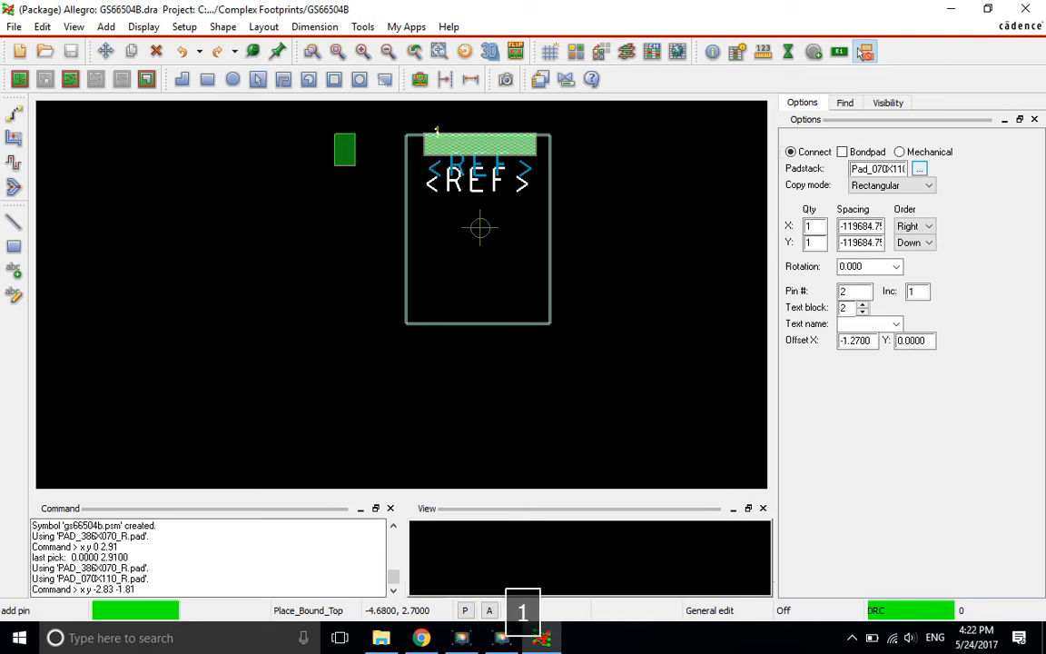
{"action": "key", "text": "Return"}
Recheck pad B's offsets in the datasheet, correct the coordinates to x -2.13, y -1.81 and place pin 2.
{"action": "left_click", "coordinate": [421, 639]}
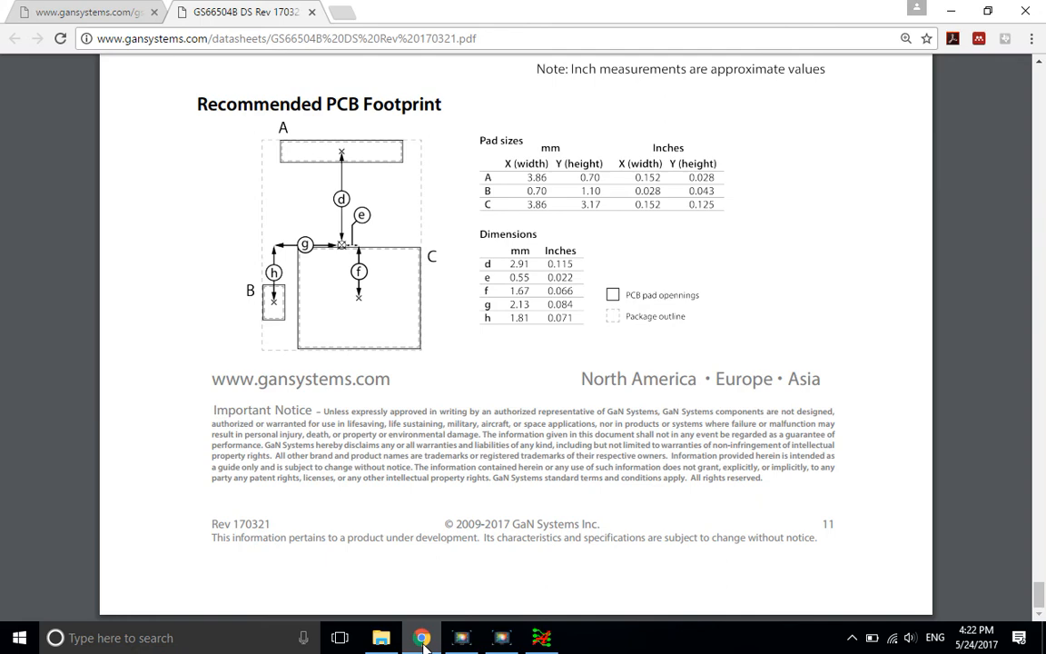
{"action": "left_click", "coordinate": [423, 643]}
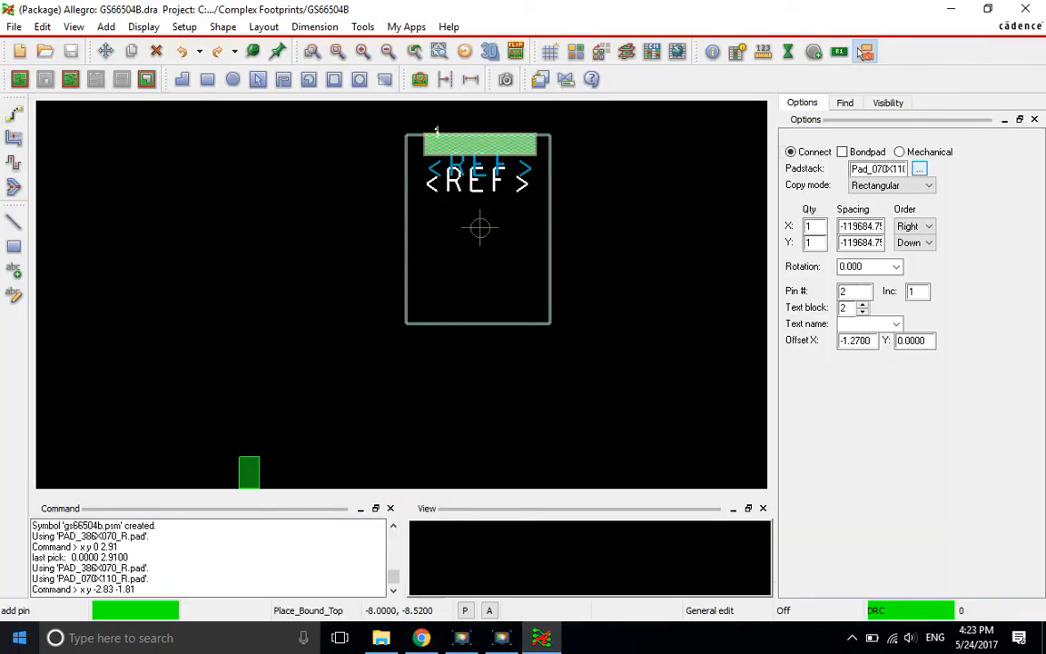
{"action": "key", "text": "BackSpace"}
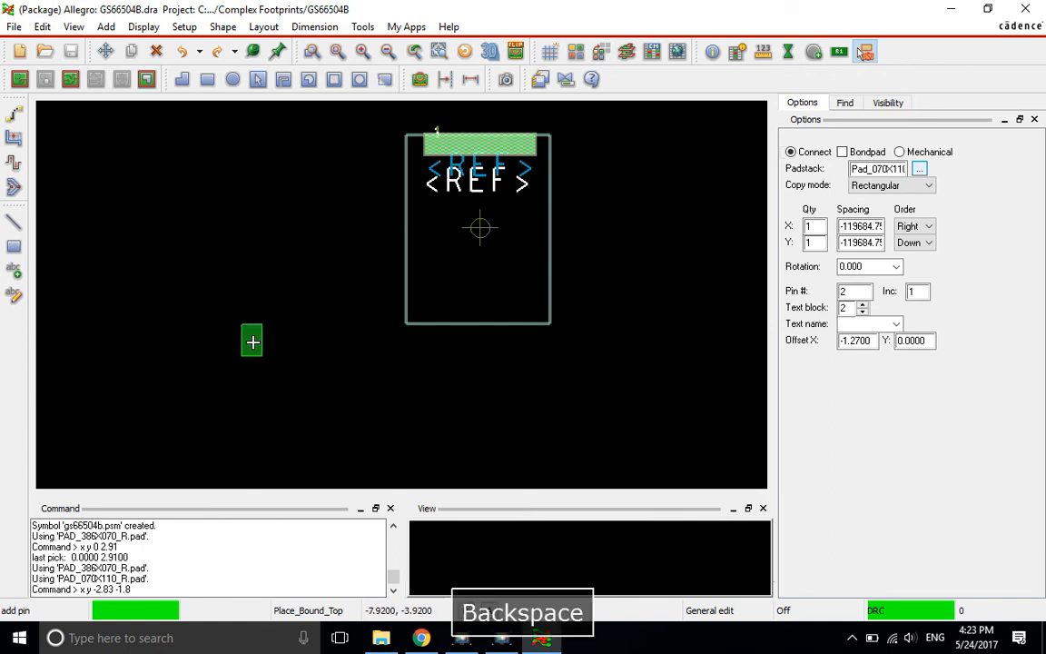
{"action": "key", "text": "BackSpace"}
{"action": "type", "text": "1"}
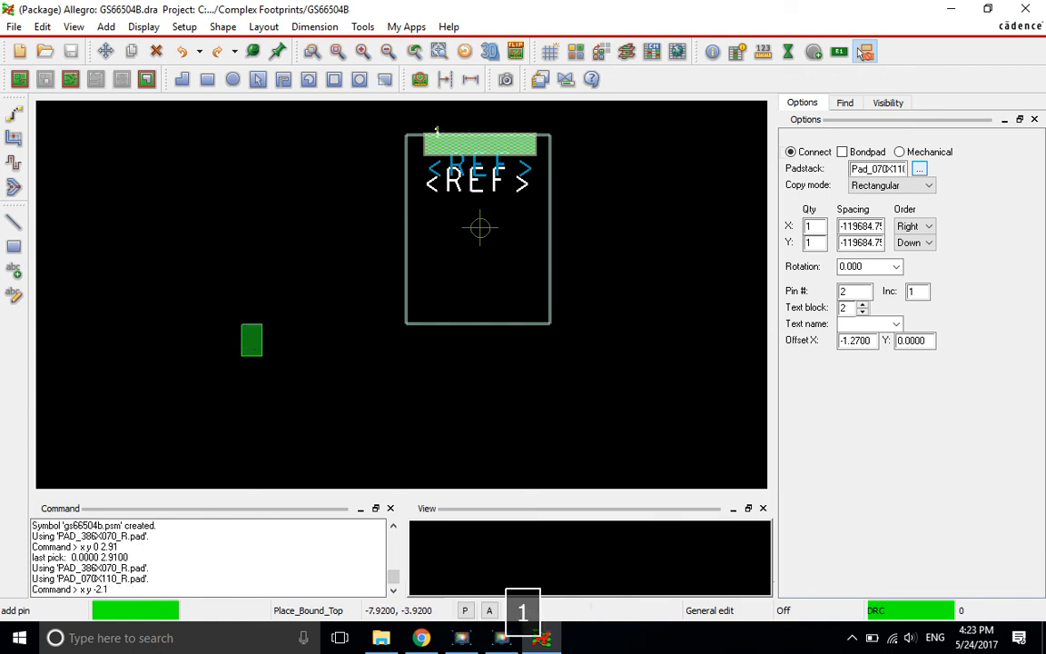
{"action": "type", "text": "3"}
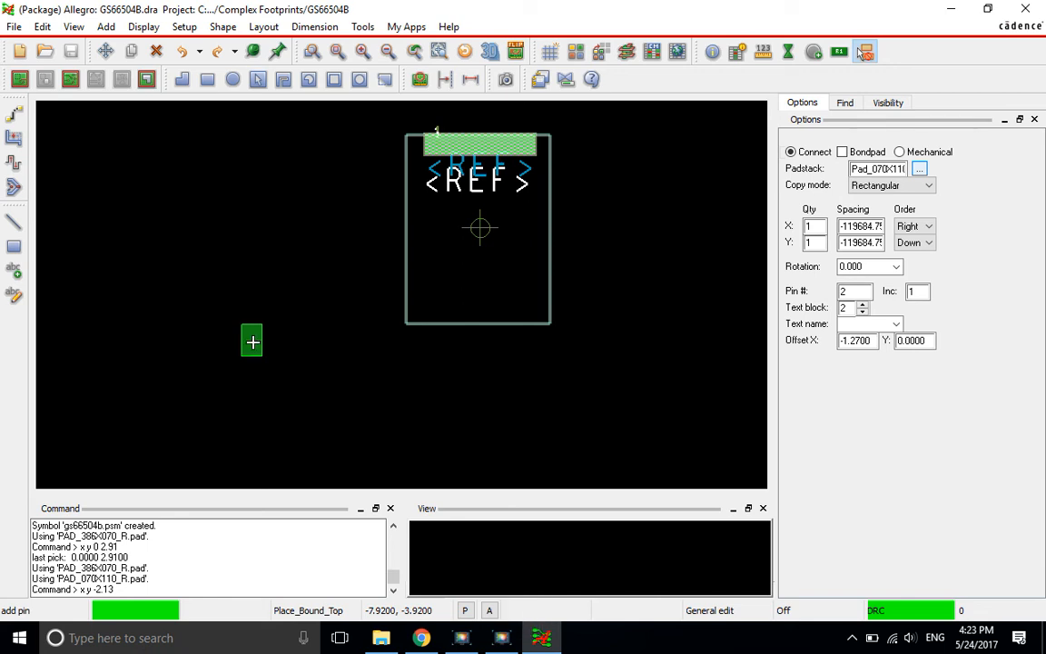
{"action": "type", "text": " -1.81"}
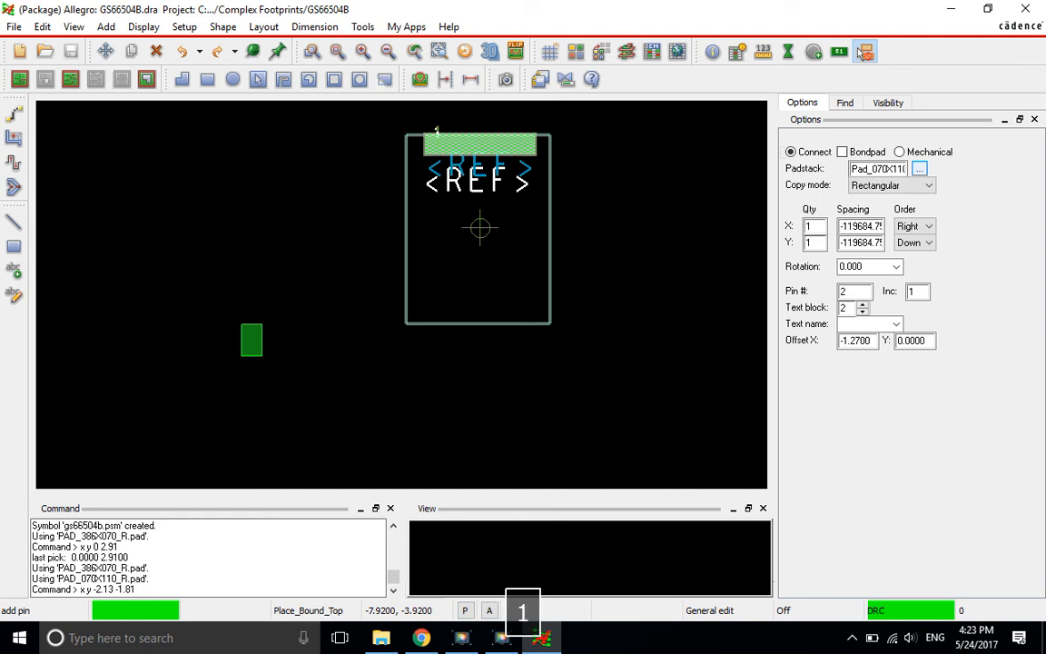
{"action": "key", "text": "Return"}
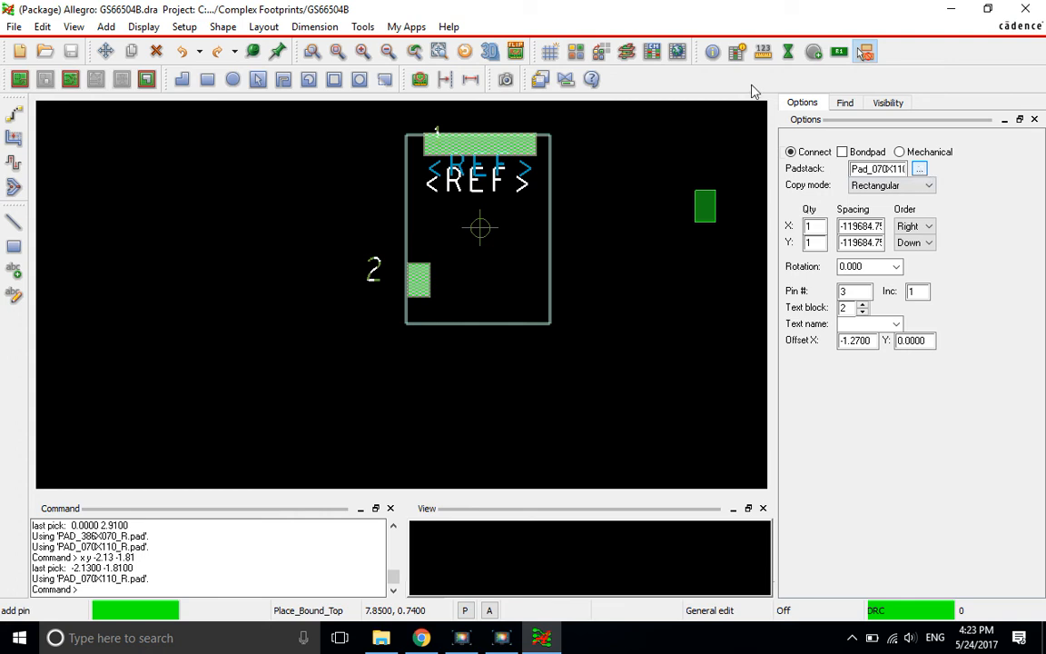
Choose the Pad_386X317_R padstack for pin 3, filtering the padstacks by pad_*.
{"action": "left_click", "coordinate": [920, 170]}
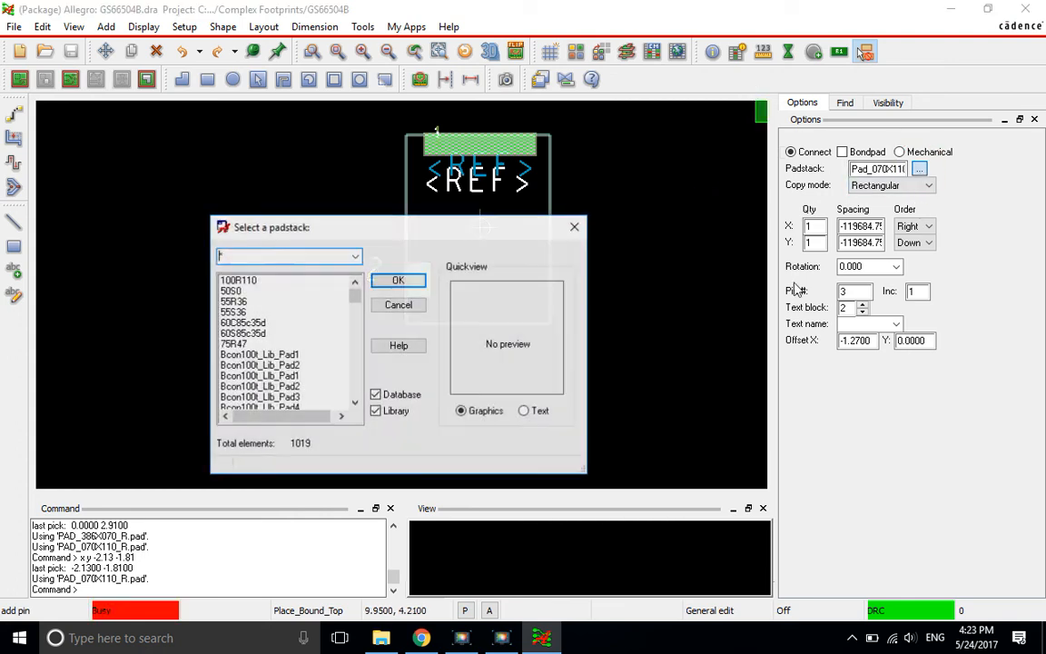
{"action": "type", "text": "pad_*"}
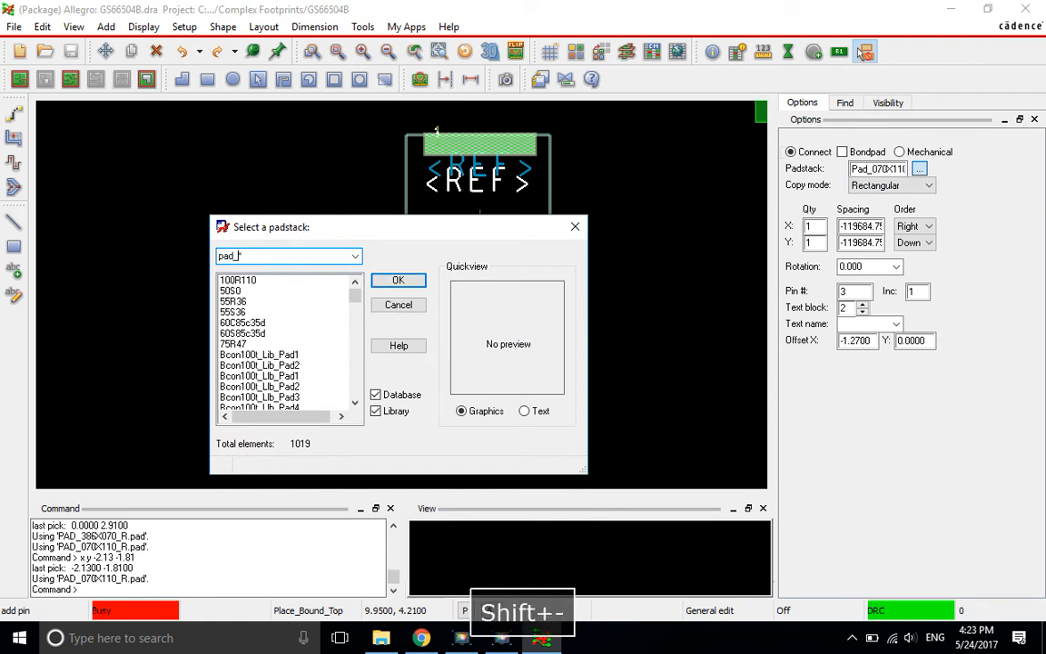
{"action": "key", "text": "Return"}
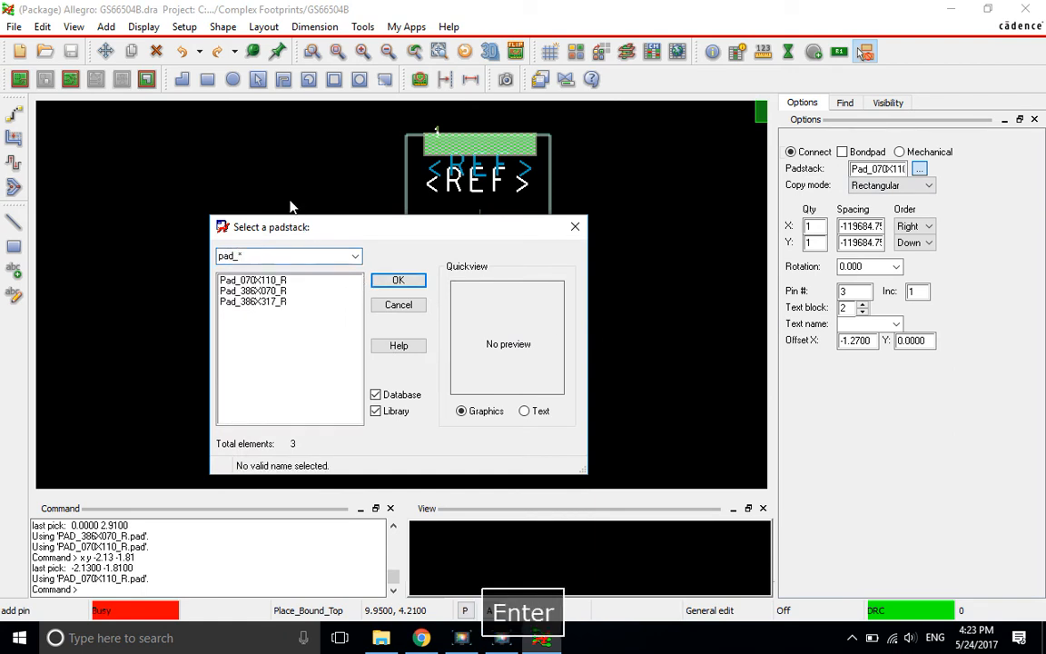
{"action": "left_click", "coordinate": [260, 302]}
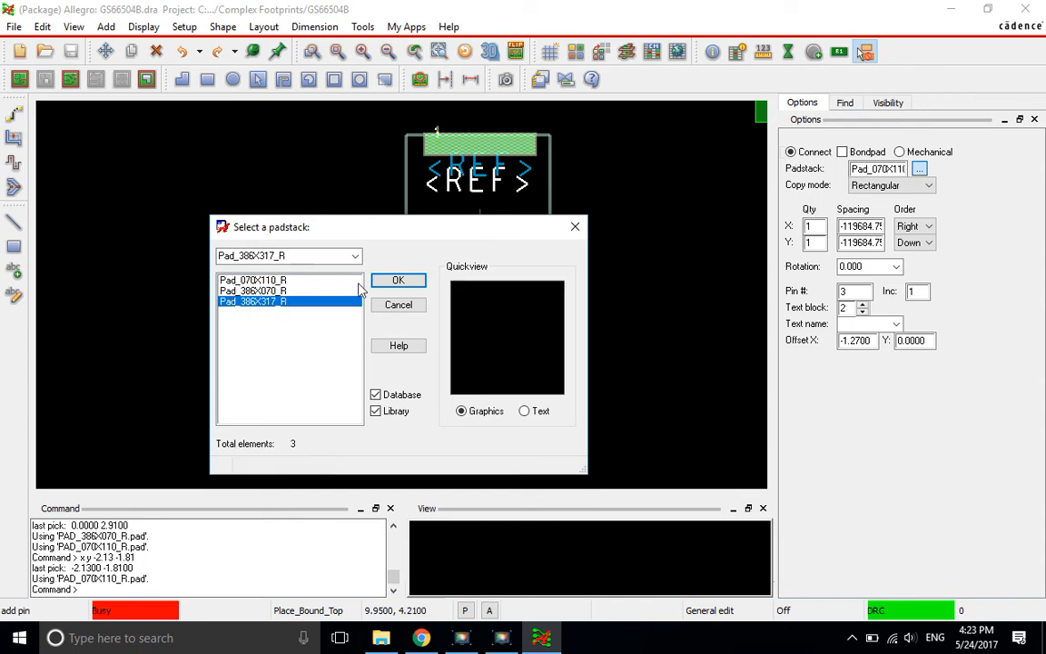
{"action": "left_click", "coordinate": [397, 279]}
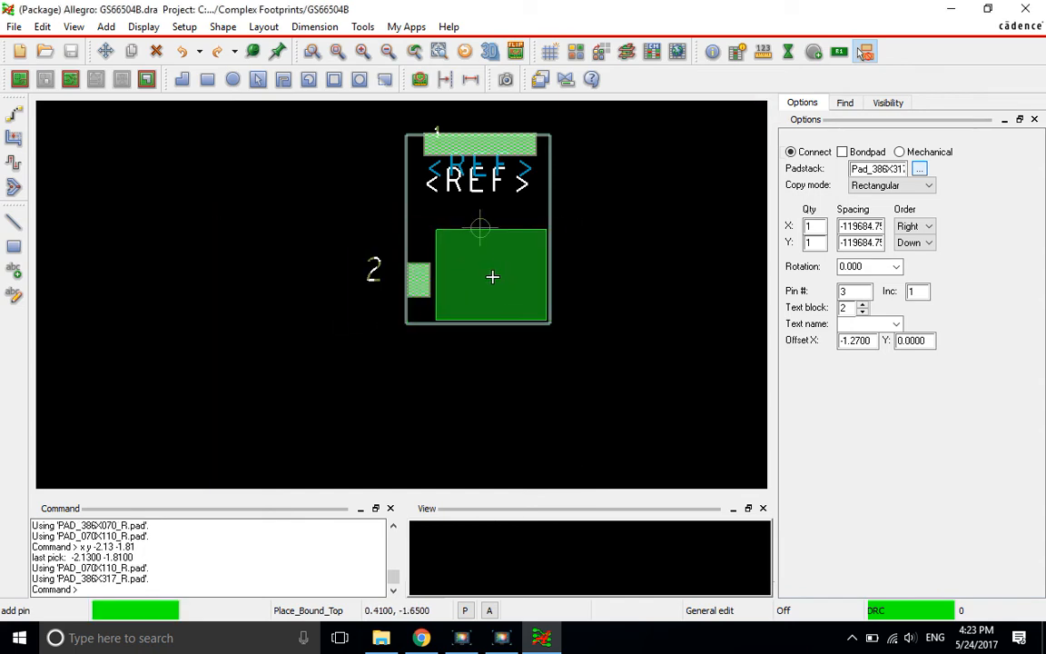
Look up pad C's offsets in the datasheet, place pin 3 at x 0.55, y -1.67 and finish adding pins.
{"action": "left_click", "coordinate": [423, 639]}
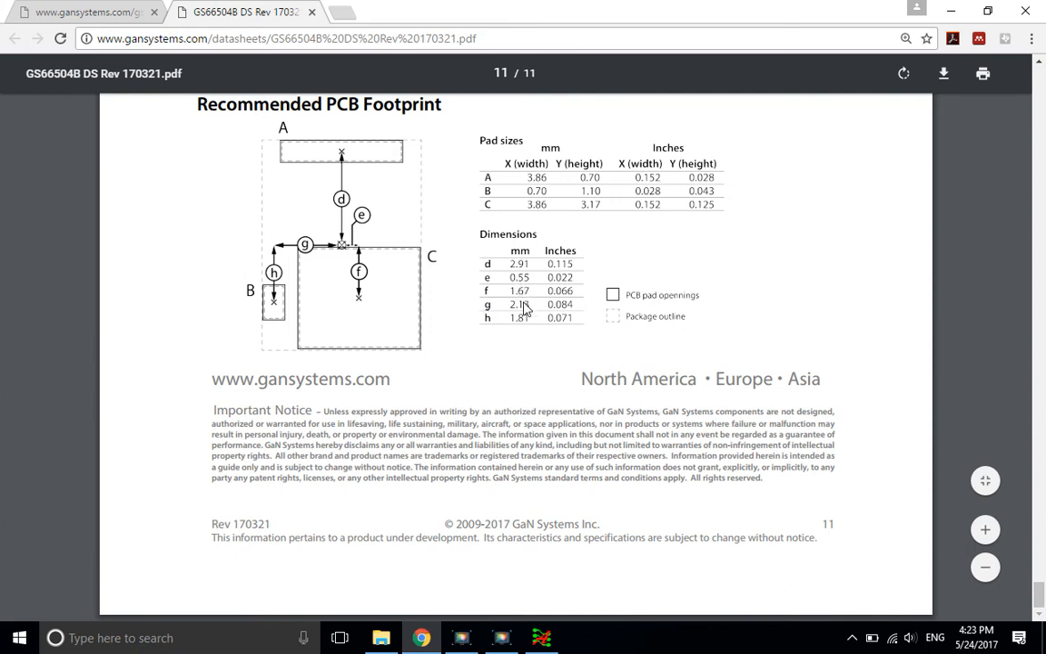
{"action": "left_click", "coordinate": [541, 637]}
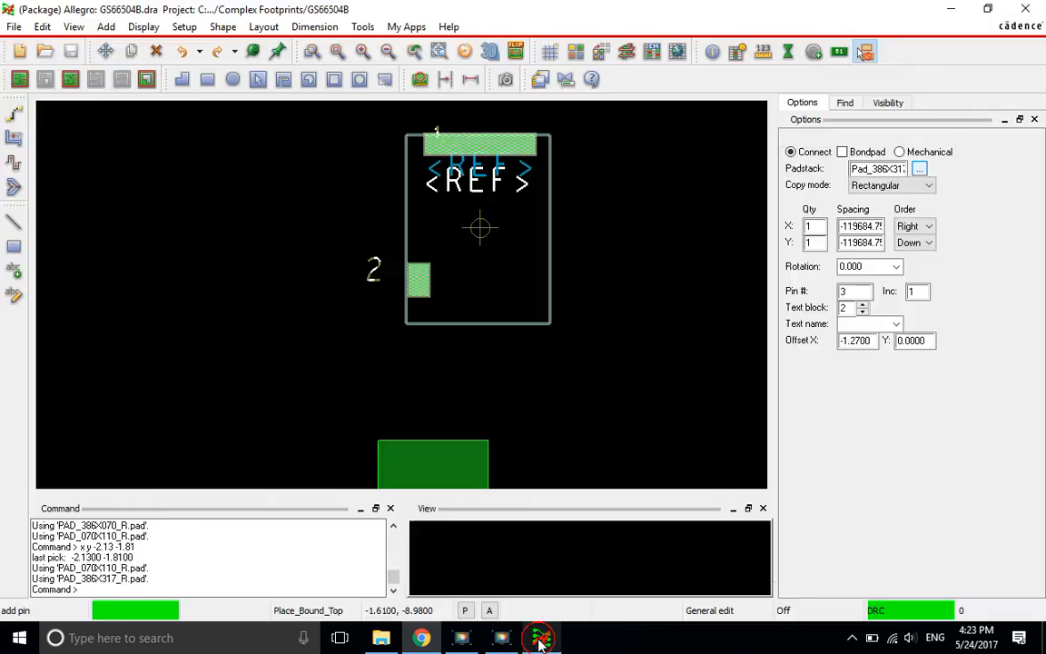
{"action": "type", "text": "x y "}
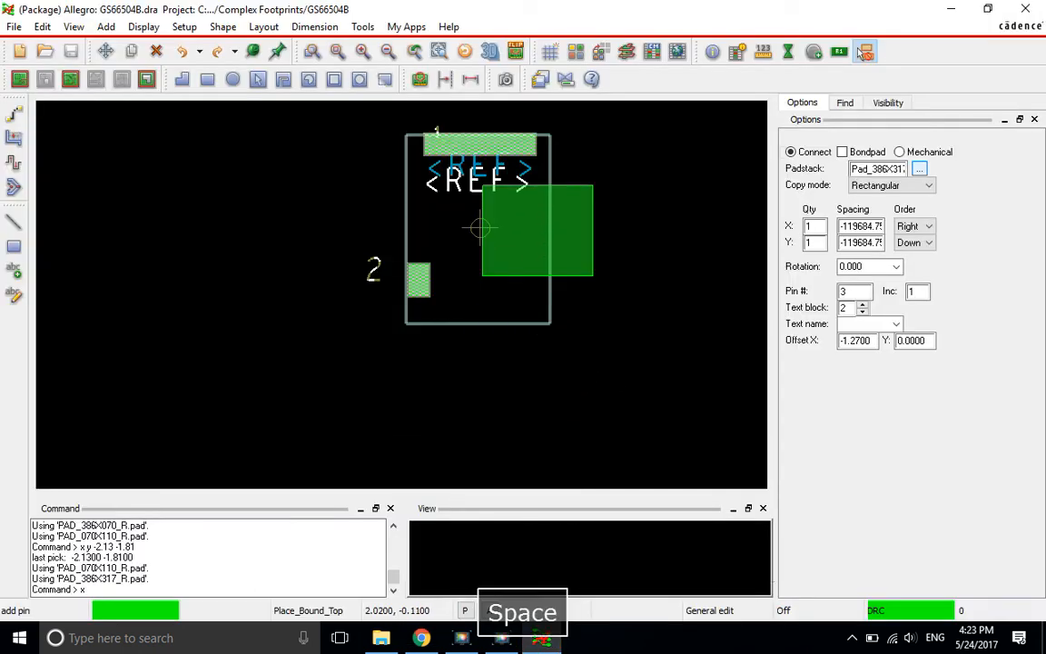
{"action": "type", "text": "0.55"}
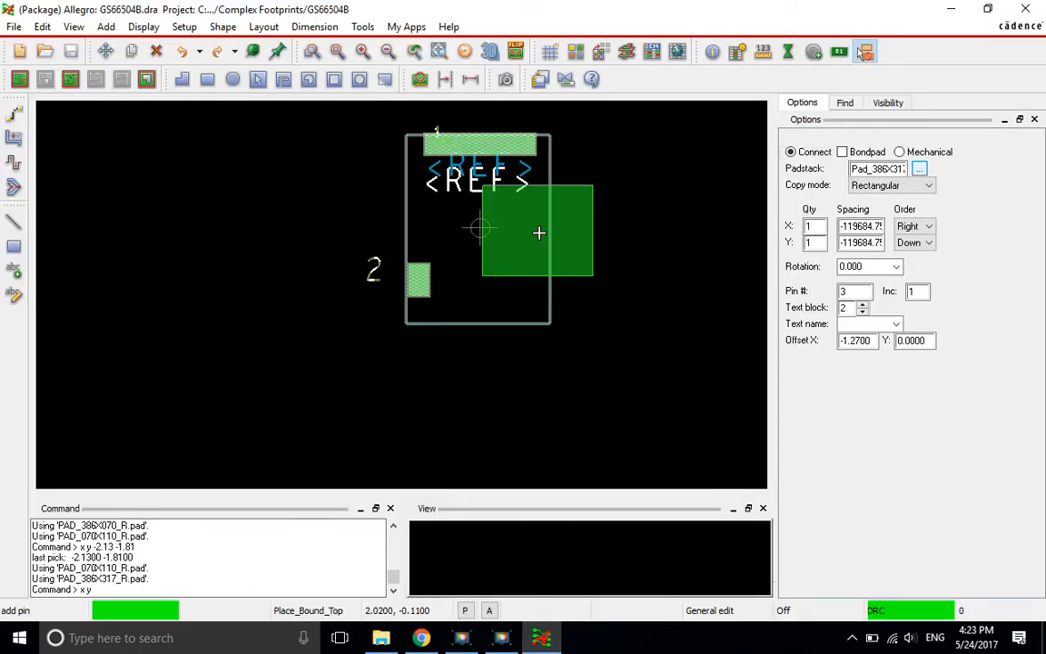
{"action": "type", "text": " -"}
{"action": "left_click", "coordinate": [414, 640]}
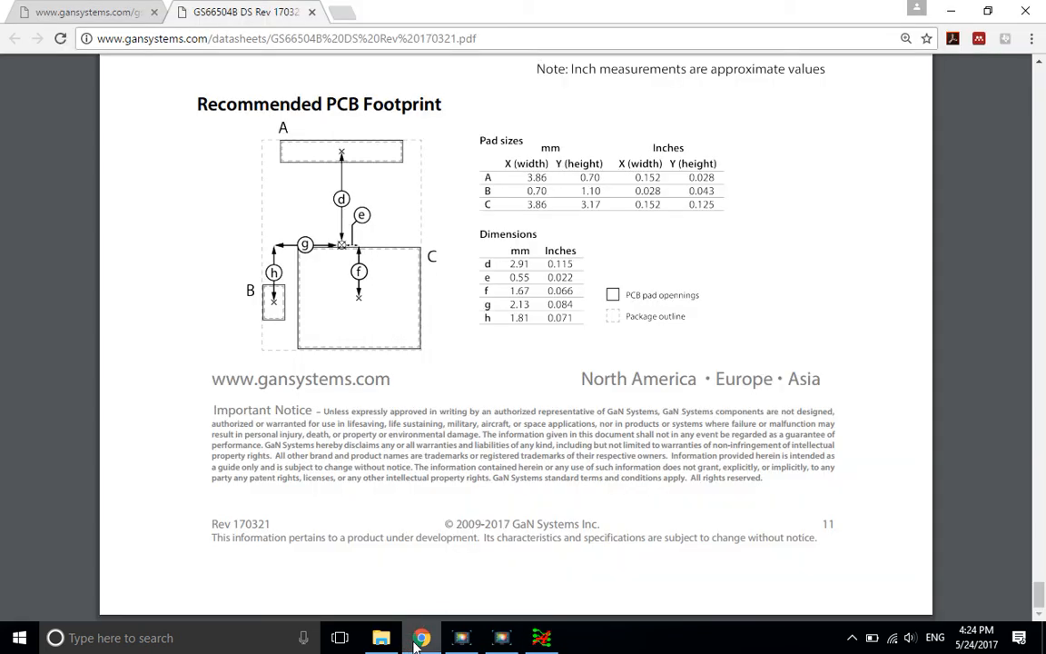
{"action": "left_click", "coordinate": [541, 639]}
{"action": "type", "text": "1"}
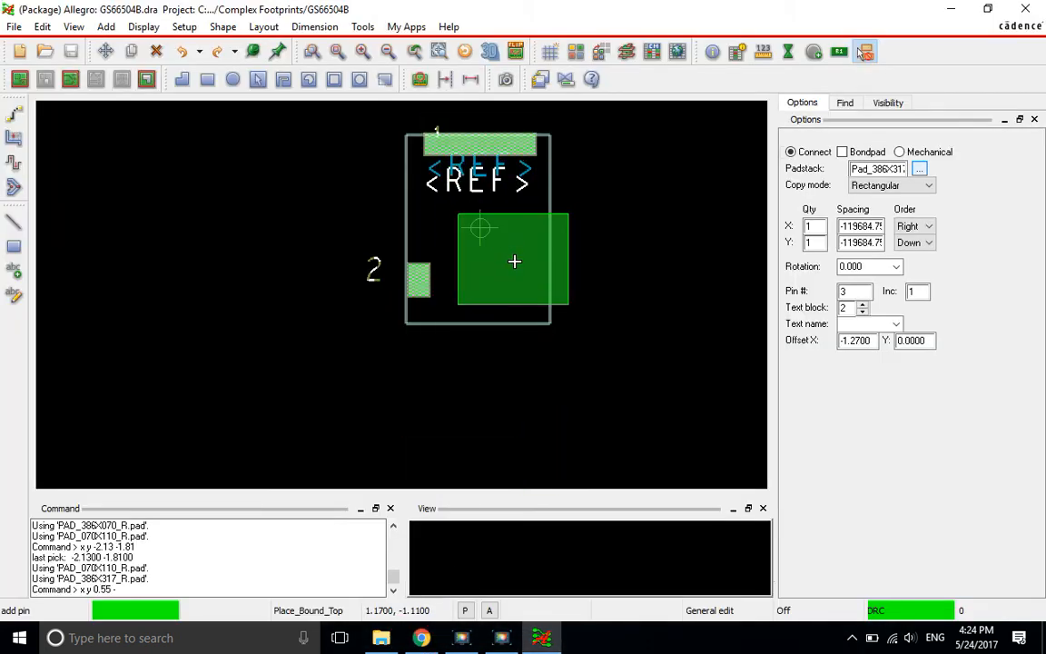
{"action": "type", "text": ".27"}
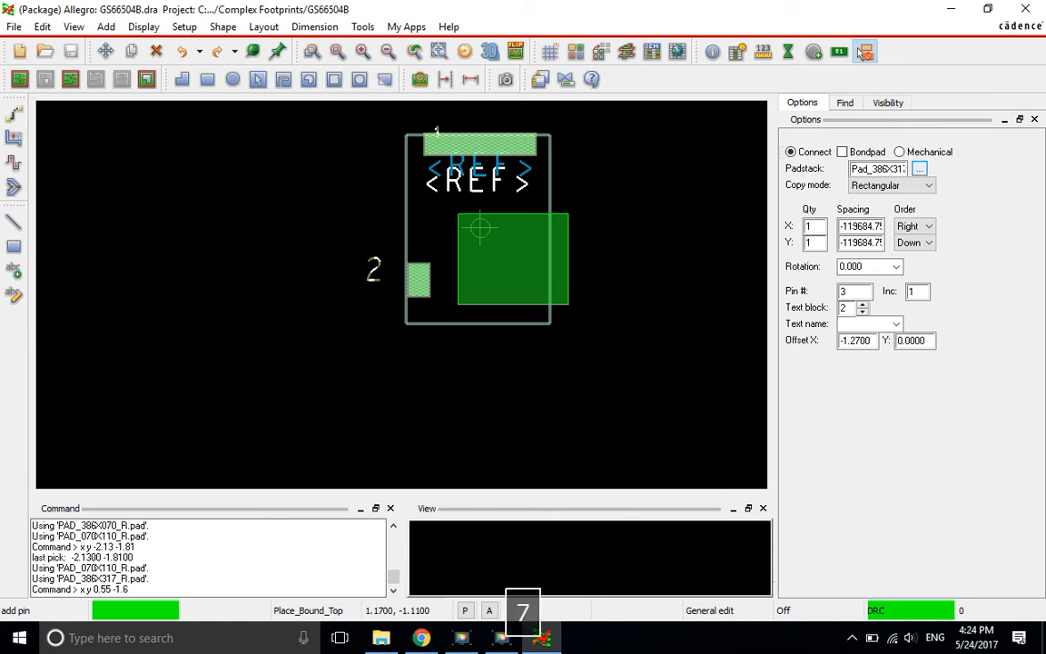
{"action": "key", "text": "Return"}
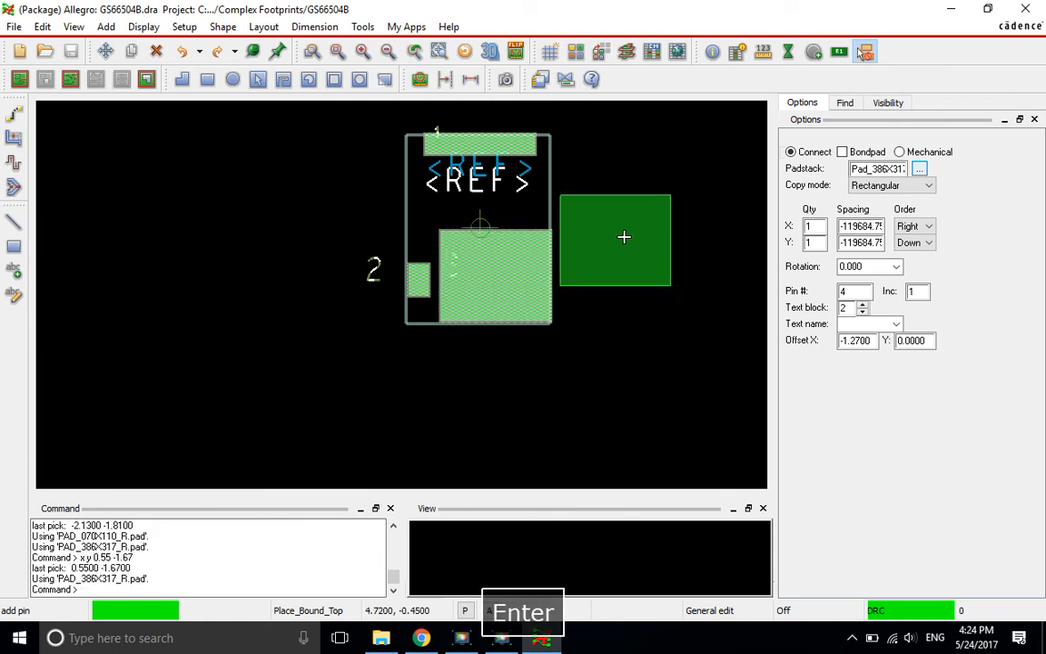
{"action": "right_click", "coordinate": [646, 190]}
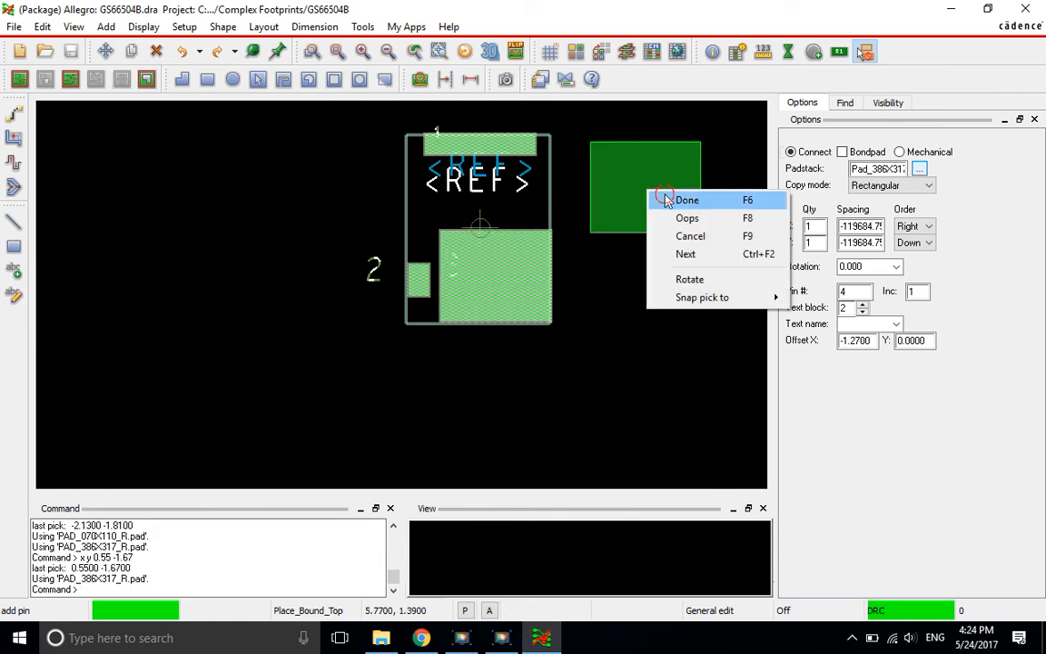
{"action": "left_click", "coordinate": [683, 200]}
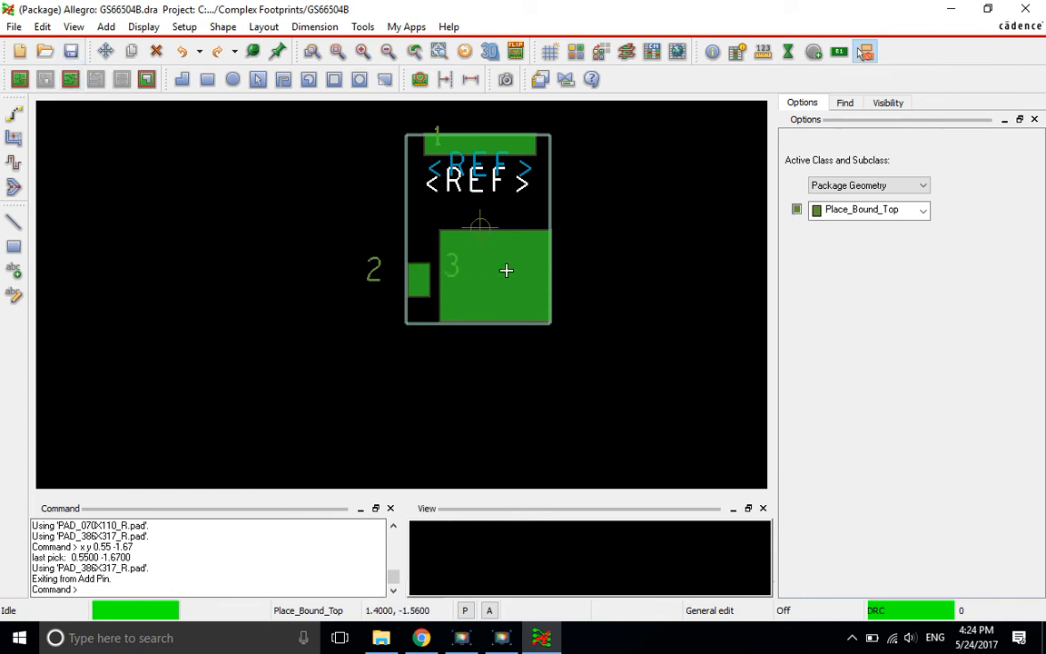
Activate the general edit application mode with the generaledit command.
{"action": "left_click", "coordinate": [286, 197]}
{"action": "left_click", "coordinate": [245, 194]}
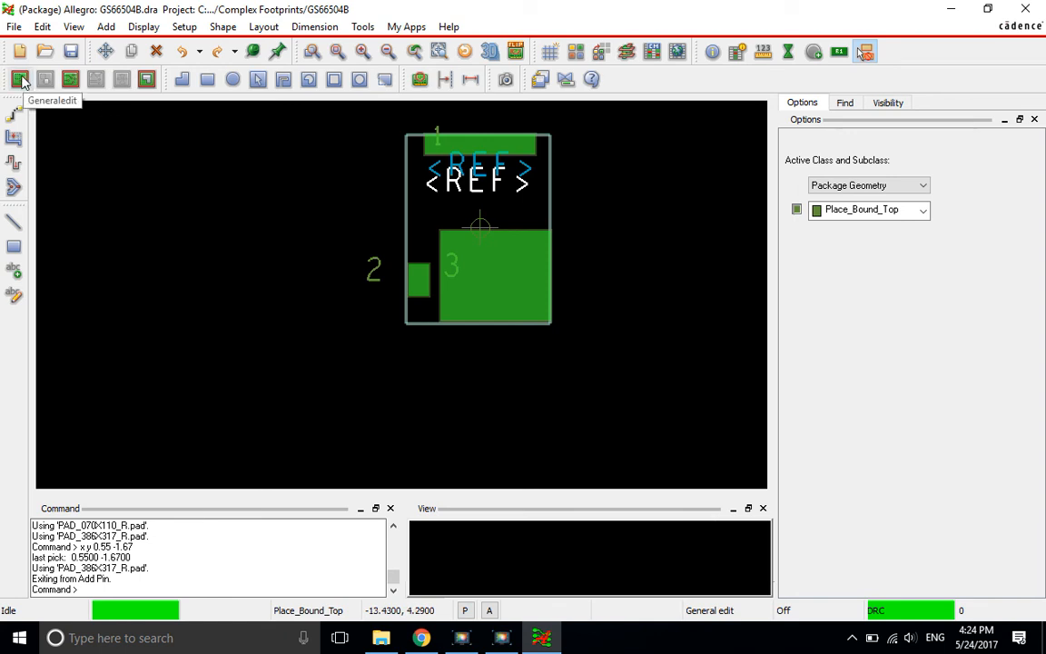
{"action": "key", "text": "F9"}
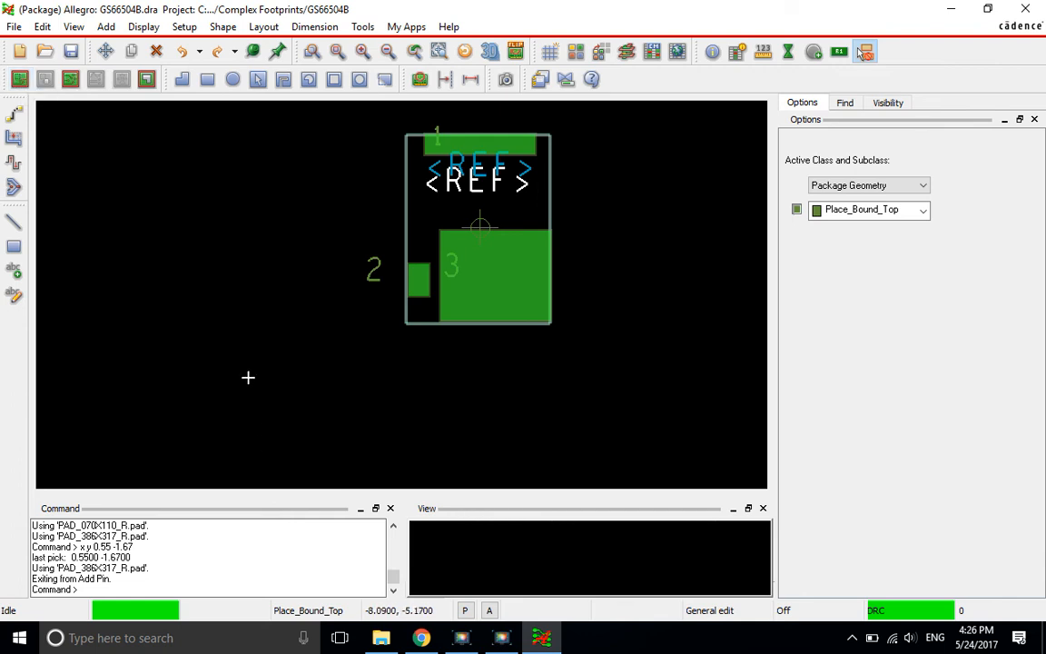
{"action": "type", "text": "ge"}
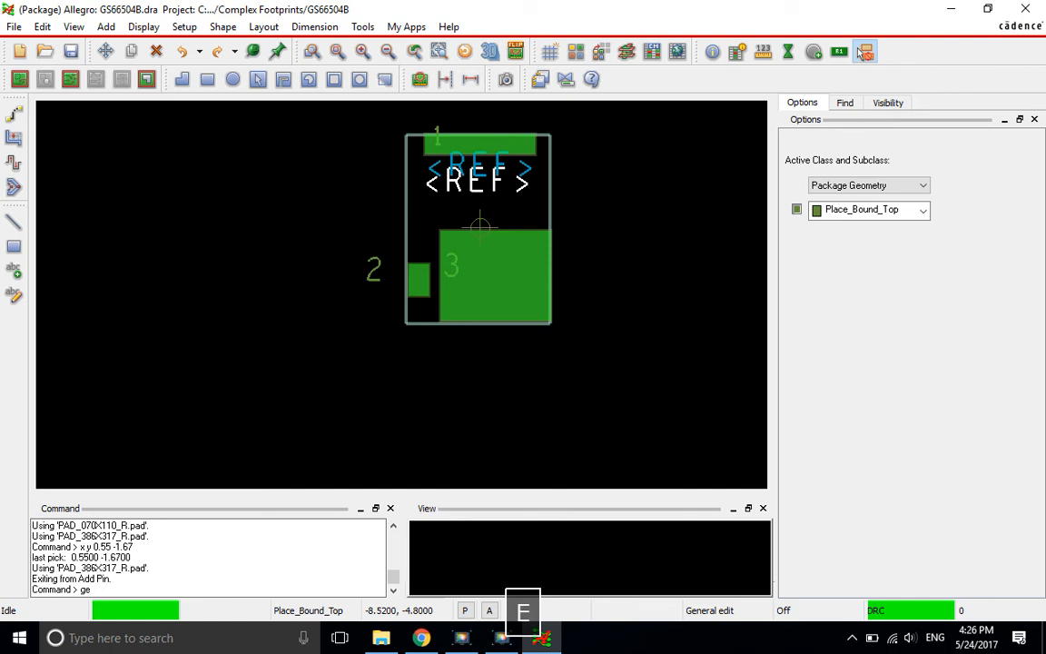
{"action": "type", "text": "neraledit"}
{"action": "key", "text": "Return"}
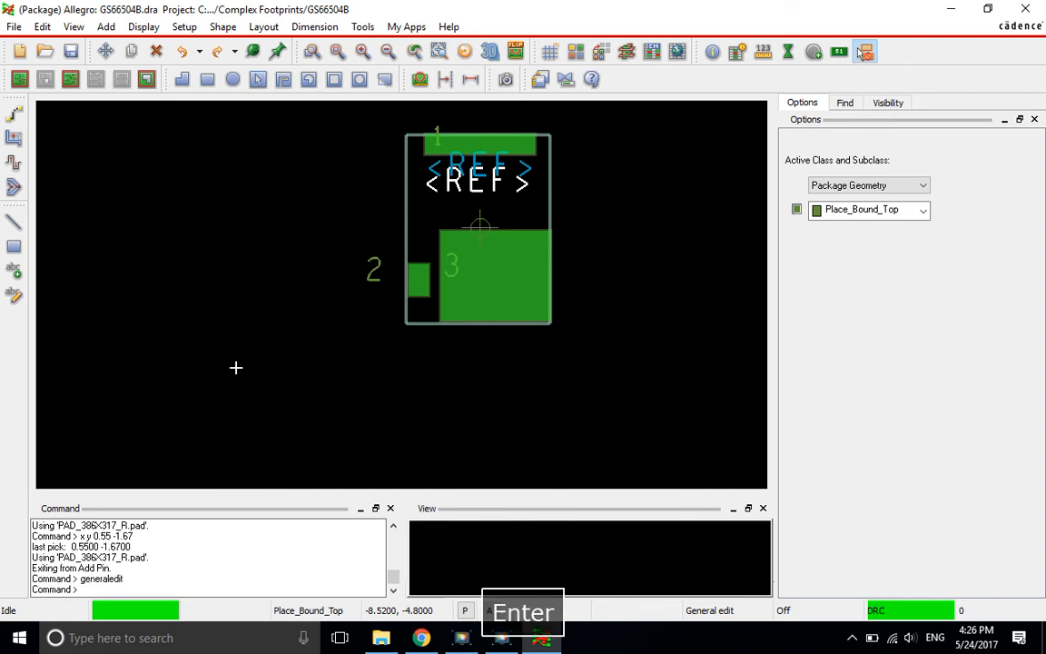
Set the super filter to Text so that only text can be selected.
{"action": "right_click", "coordinate": [227, 178]}
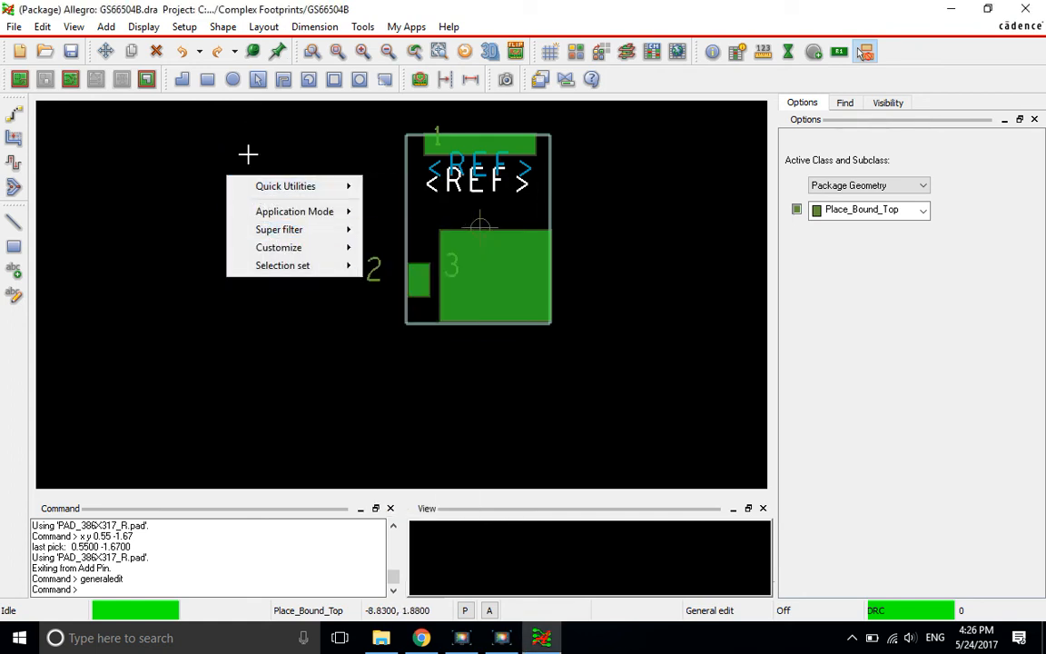
{"action": "mouse_move", "coordinate": [270, 234]}
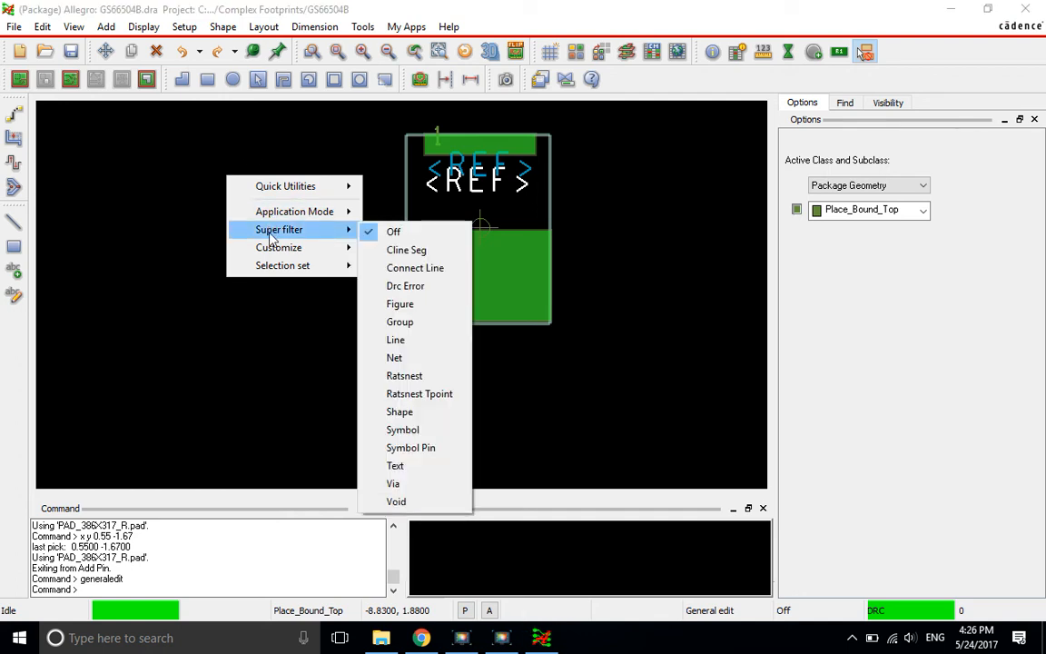
{"action": "left_click", "coordinate": [206, 136]}
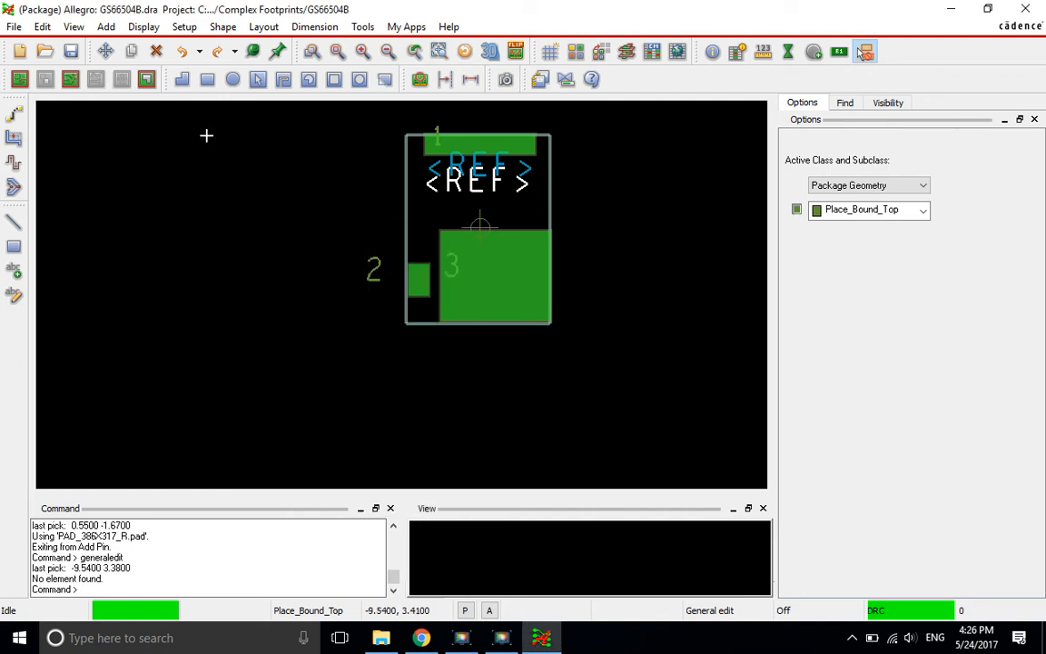
{"action": "right_click", "coordinate": [207, 141]}
{"action": "mouse_move", "coordinate": [257, 193]}
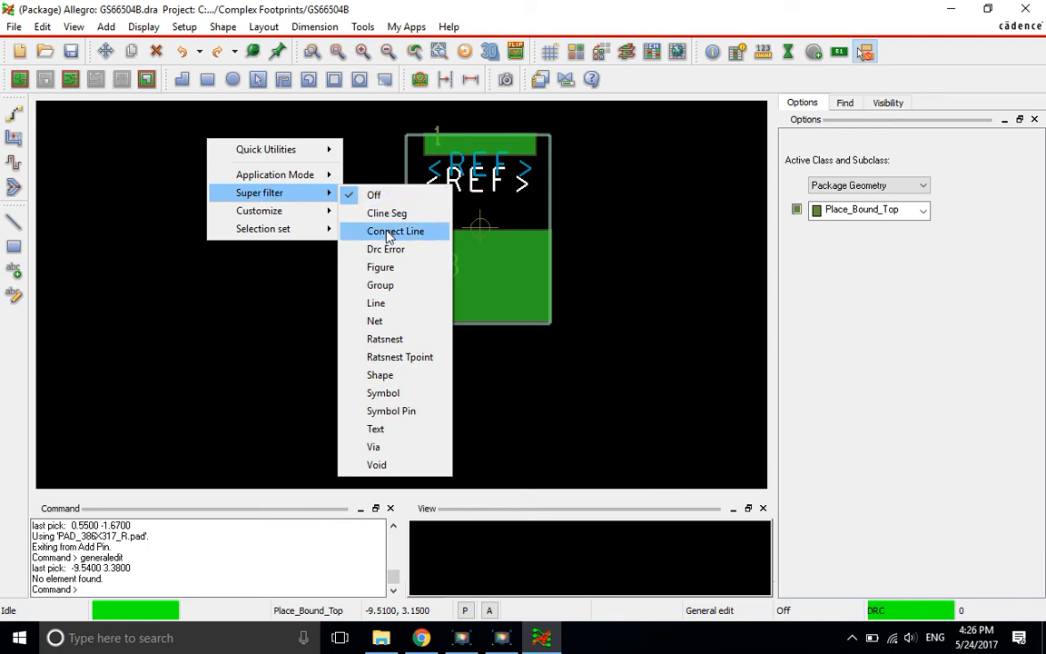
{"action": "left_click", "coordinate": [389, 431]}
{"action": "left_click", "coordinate": [282, 279]}
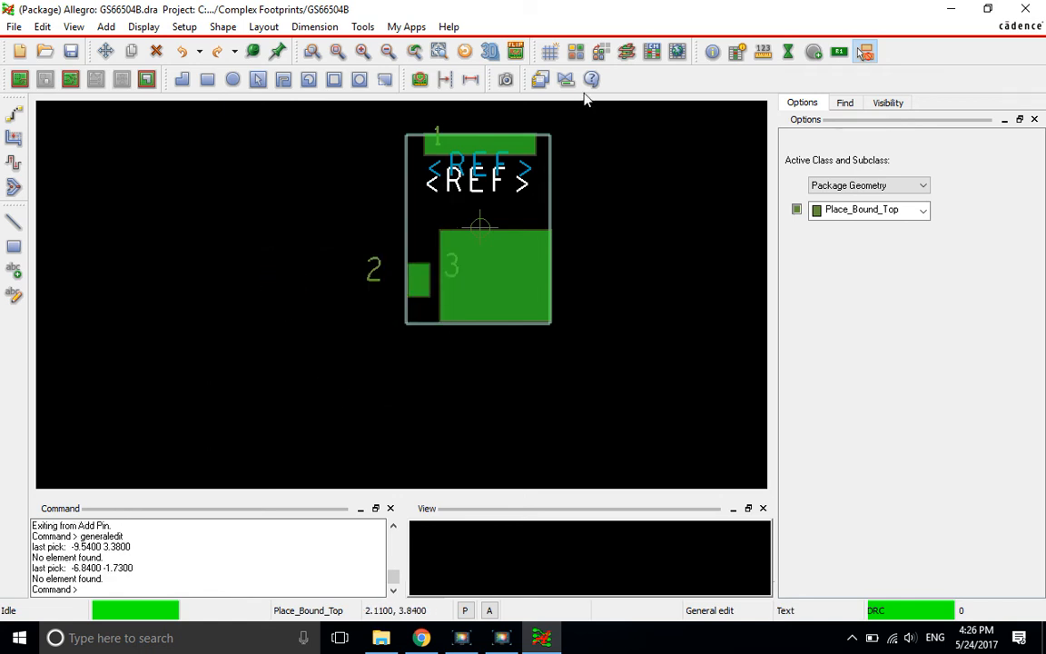
Test the text-only selection filter on the pads and on the pin number 2 text.
{"action": "left_click_drag", "start_coordinate": [549, 207], "coordinate": [572, 182]}
{"action": "left_click_drag", "start_coordinate": [477, 253], "coordinate": [572, 417]}
{"action": "left_click", "coordinate": [439, 230]}
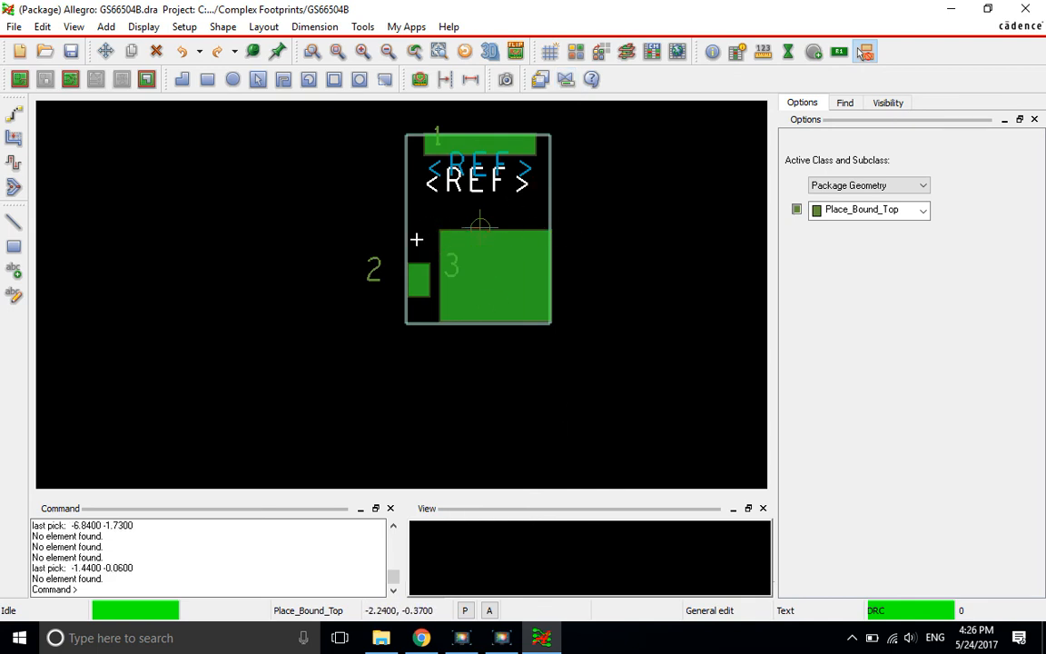
{"action": "left_click", "coordinate": [376, 265]}
{"action": "left_click", "coordinate": [382, 213]}
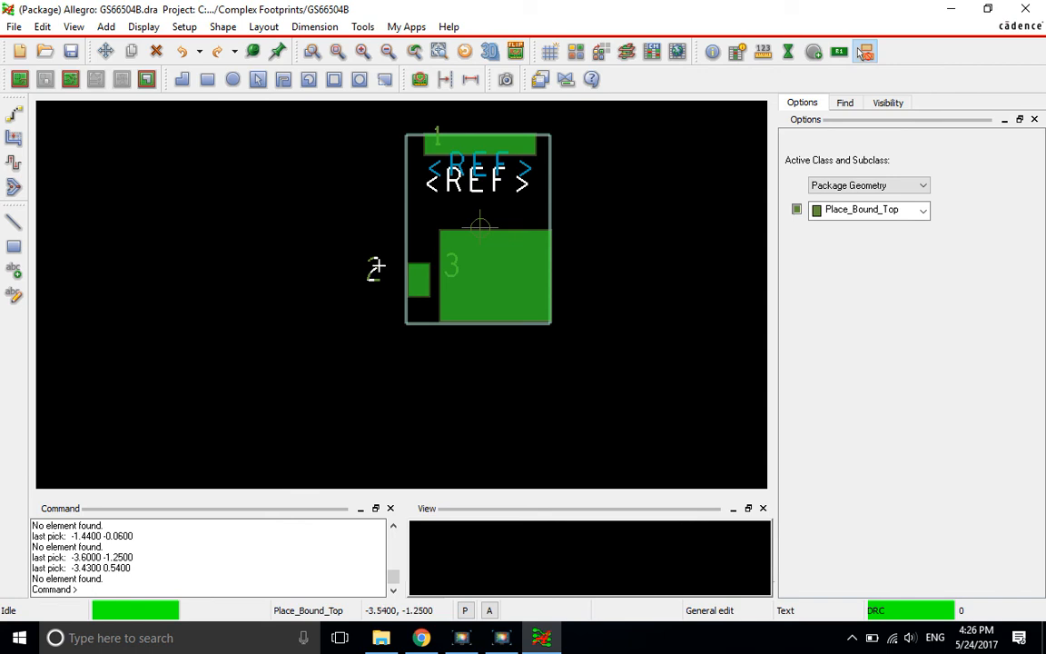
Move the pin number 2 text onto the middle of its small pad and adjust its position.
{"action": "left_click_drag", "start_coordinate": [379, 265], "coordinate": [421, 287]}
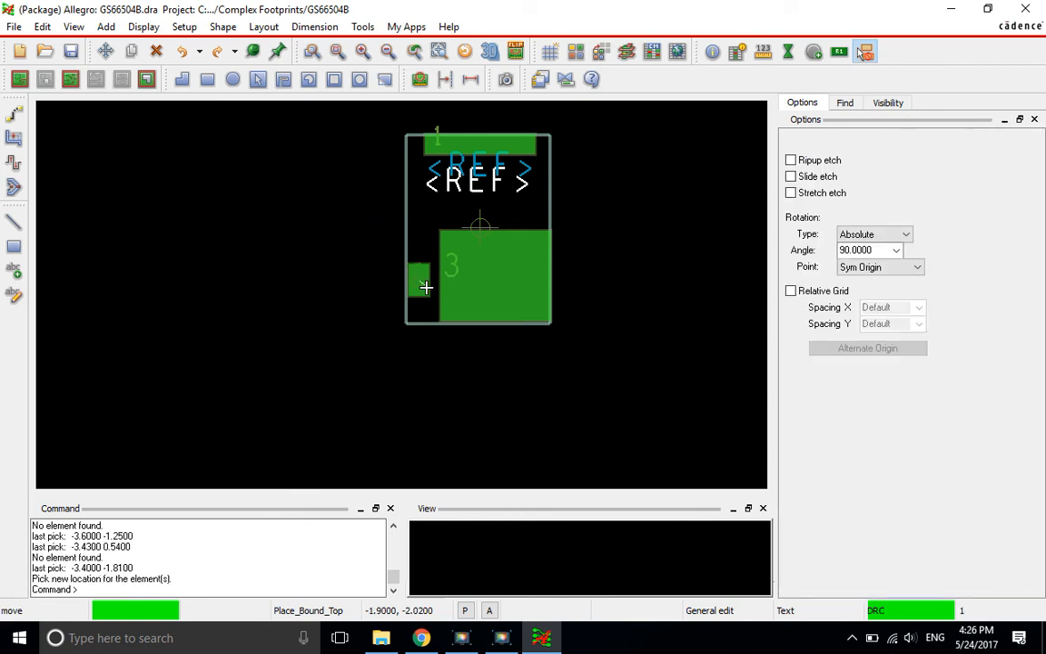
{"action": "left_click", "coordinate": [428, 290]}
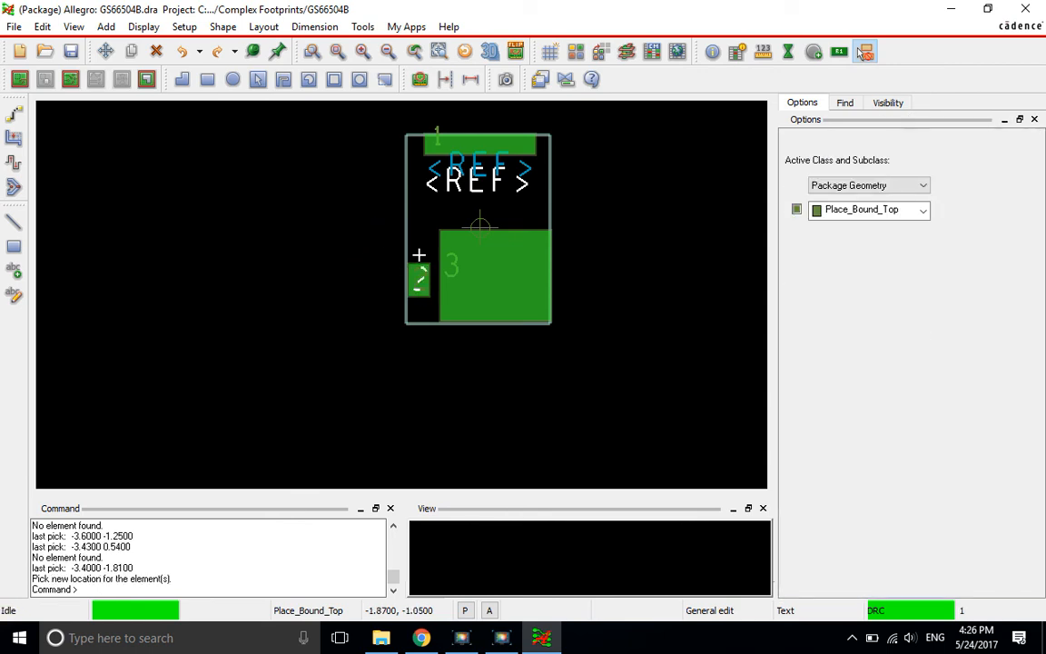
{"action": "left_click", "coordinate": [391, 208]}
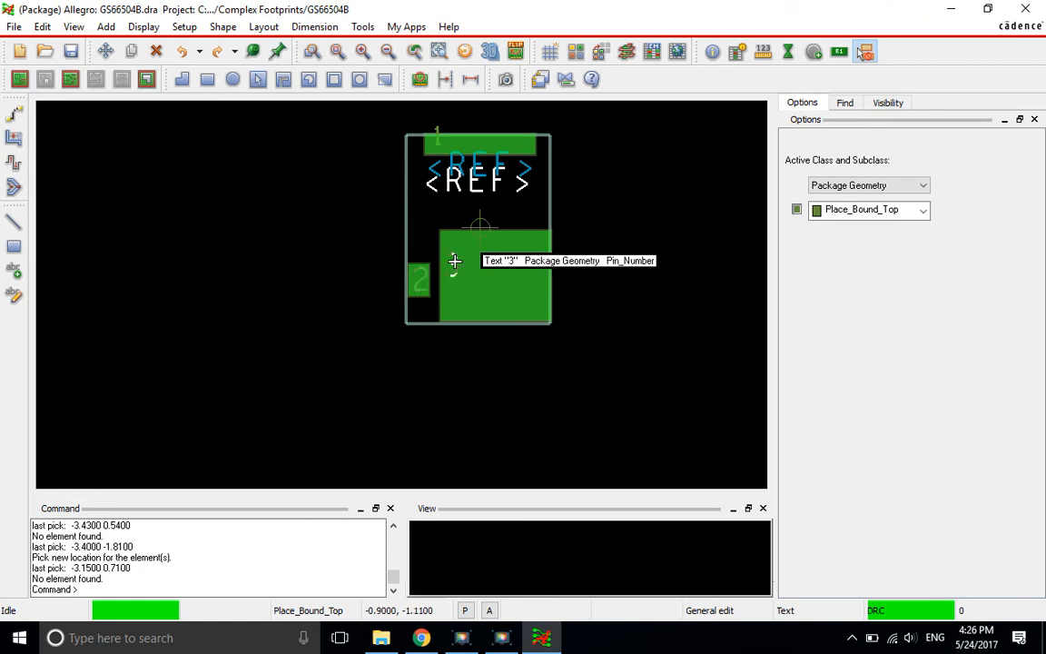
{"action": "left_click", "coordinate": [343, 231]}
{"action": "left_click", "coordinate": [418, 287]}
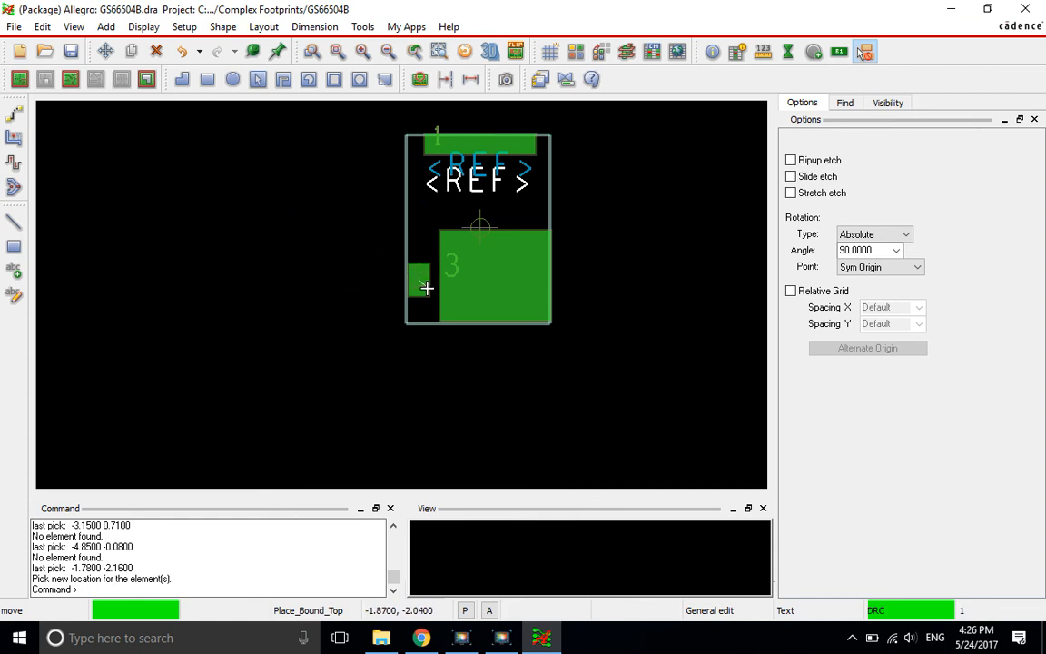
{"action": "left_click", "coordinate": [428, 289]}
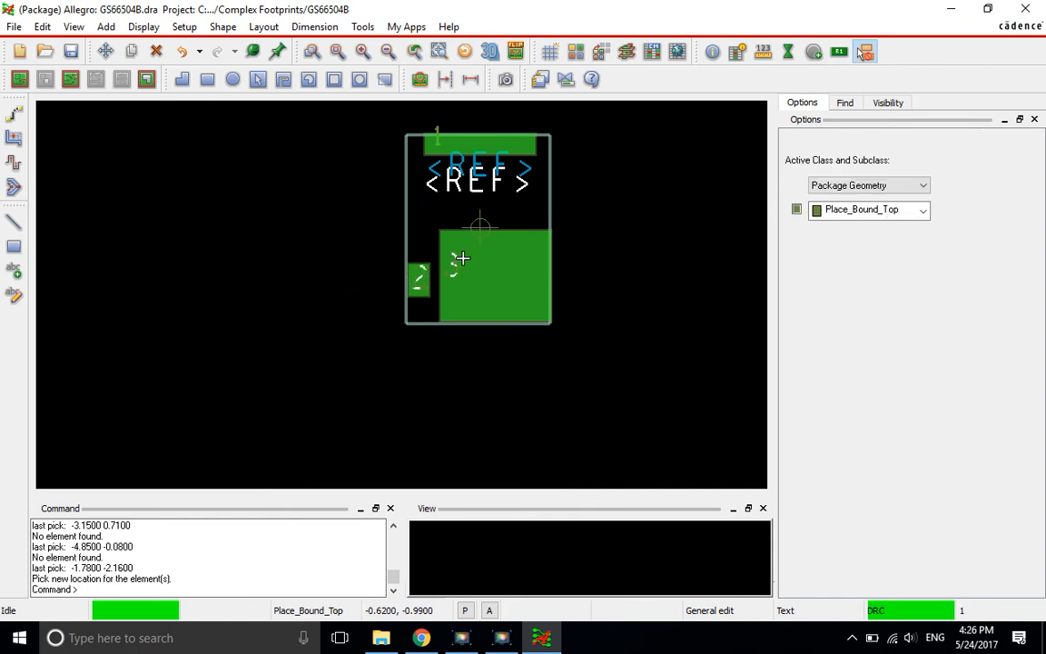
Move the pin number 3 and pin number 1 texts to the middle of their pads and clear the selection.
{"action": "left_click", "coordinate": [458, 276]}
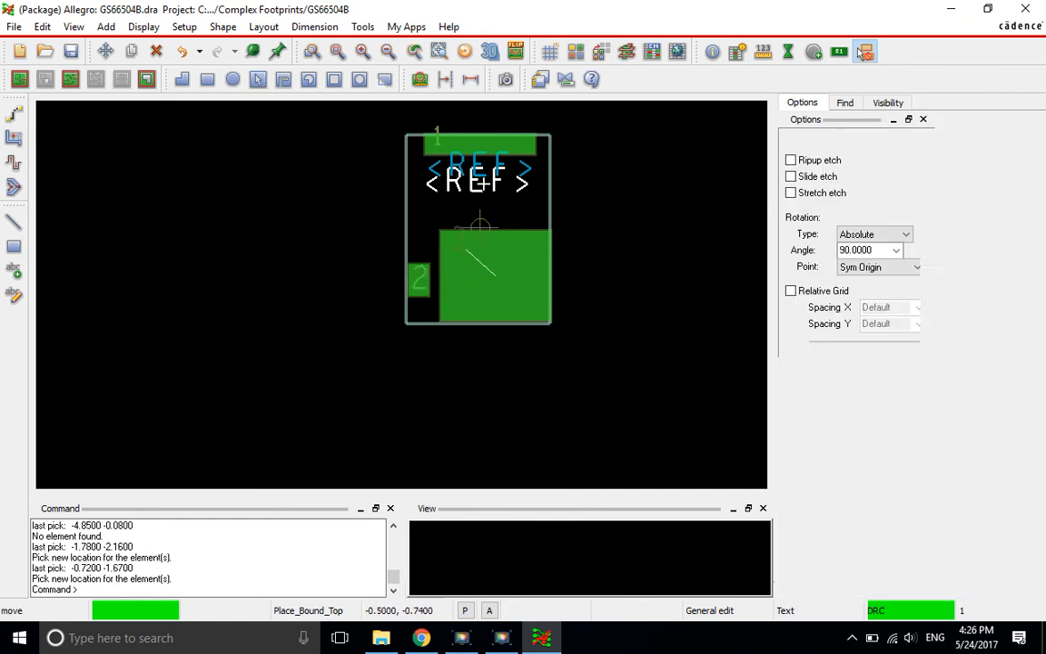
{"action": "left_click", "coordinate": [497, 281]}
{"action": "left_click", "coordinate": [434, 133]}
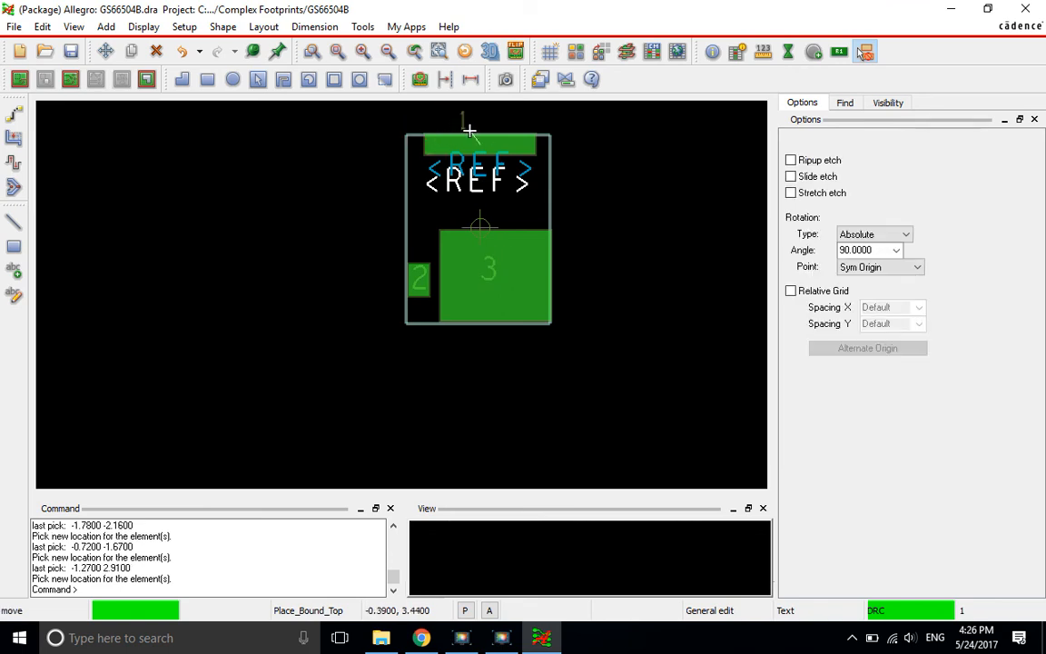
{"action": "left_click_drag", "start_coordinate": [483, 146], "coordinate": [483, 152]}
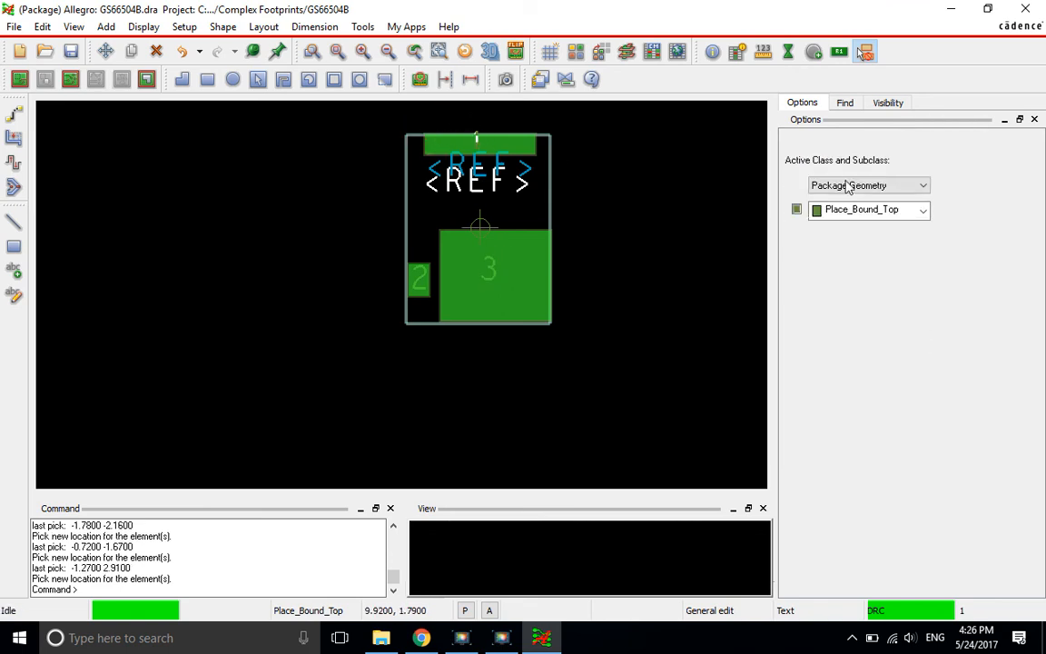
{"action": "left_click", "coordinate": [646, 145]}
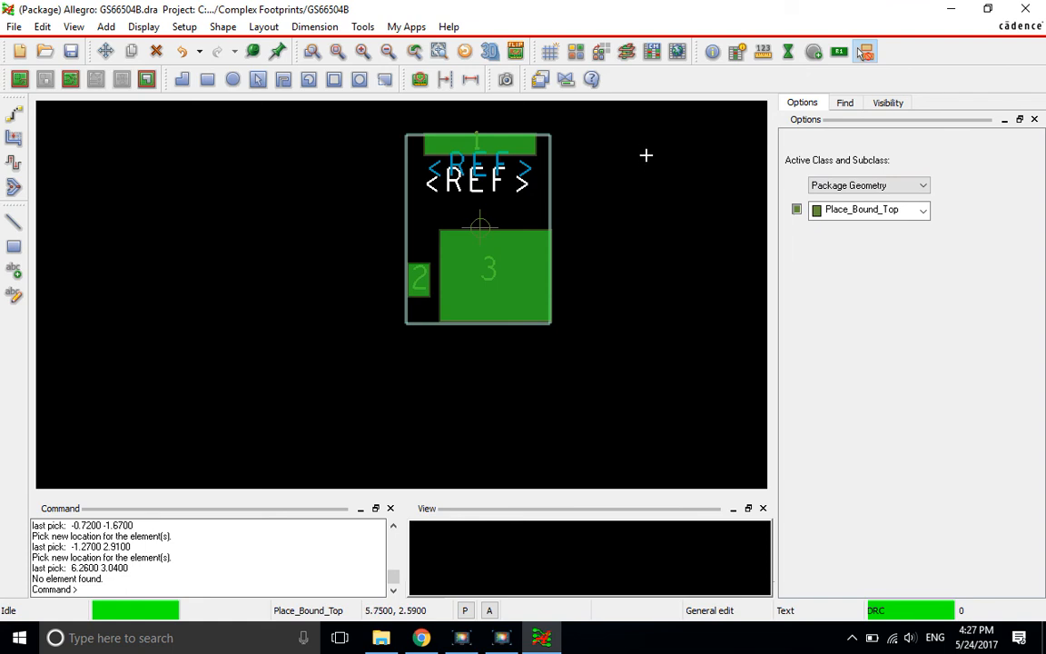
Set the Package Geometry Pin_Number layer color to yellow and apply the color change.
{"action": "left_click", "coordinate": [143, 26]}
{"action": "left_click", "coordinate": [154, 46]}
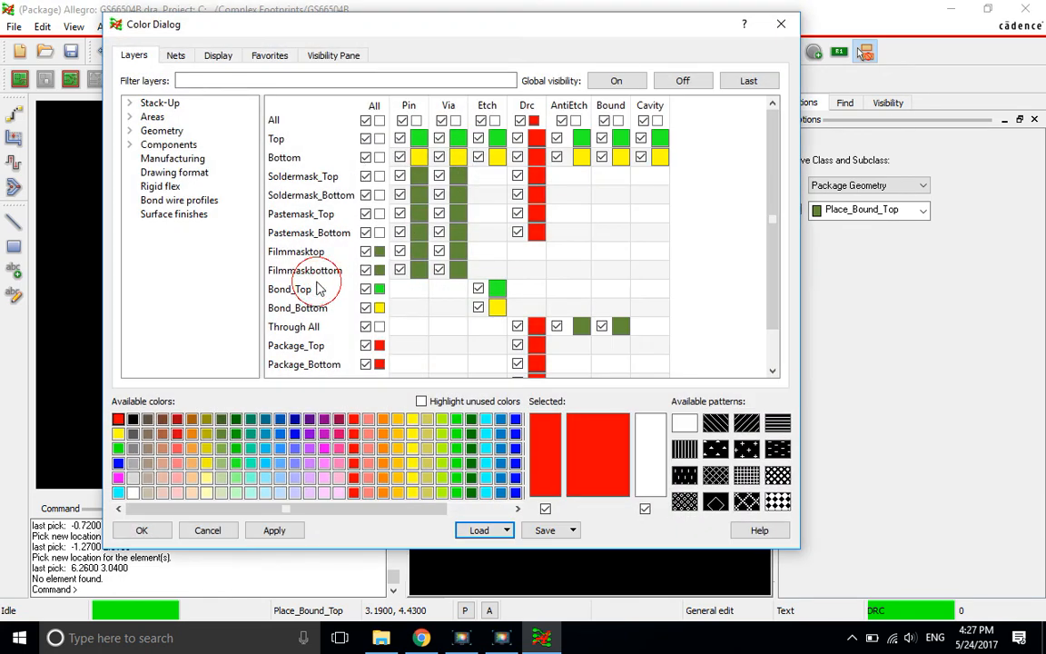
{"action": "scroll", "coordinate": [318, 288], "scroll_direction": "down", "scroll_amount": 1}
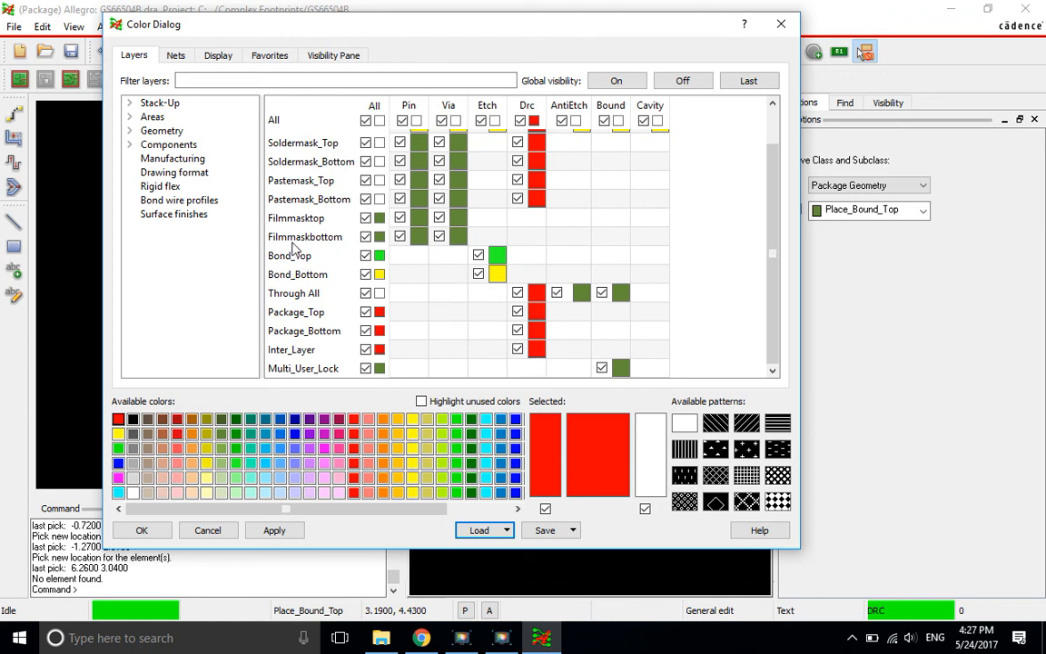
{"action": "left_click", "coordinate": [130, 132]}
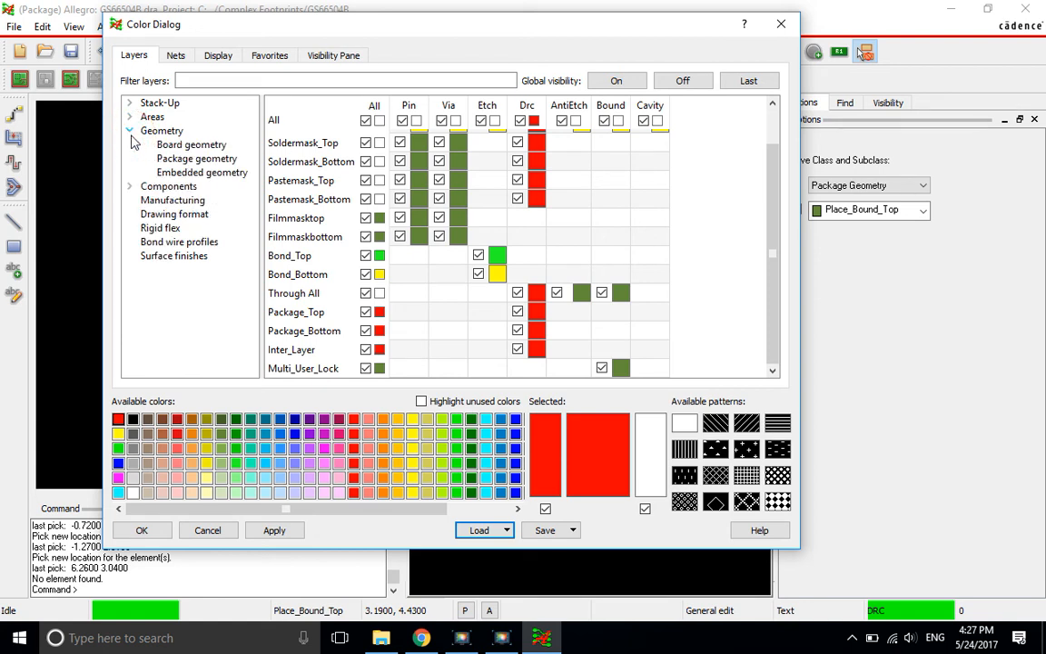
{"action": "left_click", "coordinate": [185, 160]}
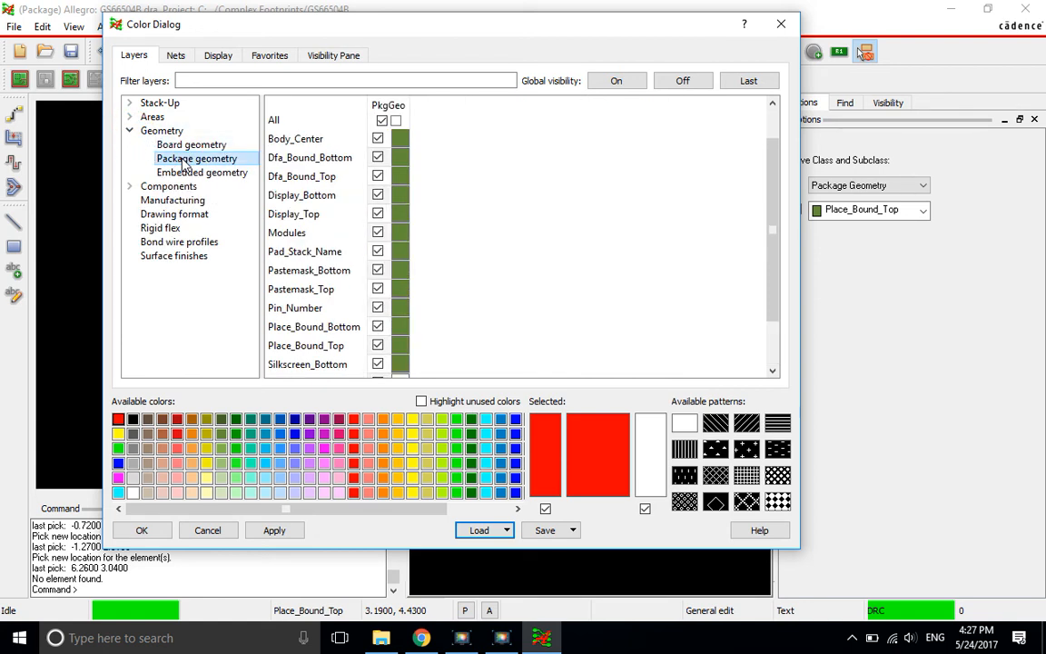
{"action": "scroll", "coordinate": [331, 261], "scroll_direction": "down", "scroll_amount": 1}
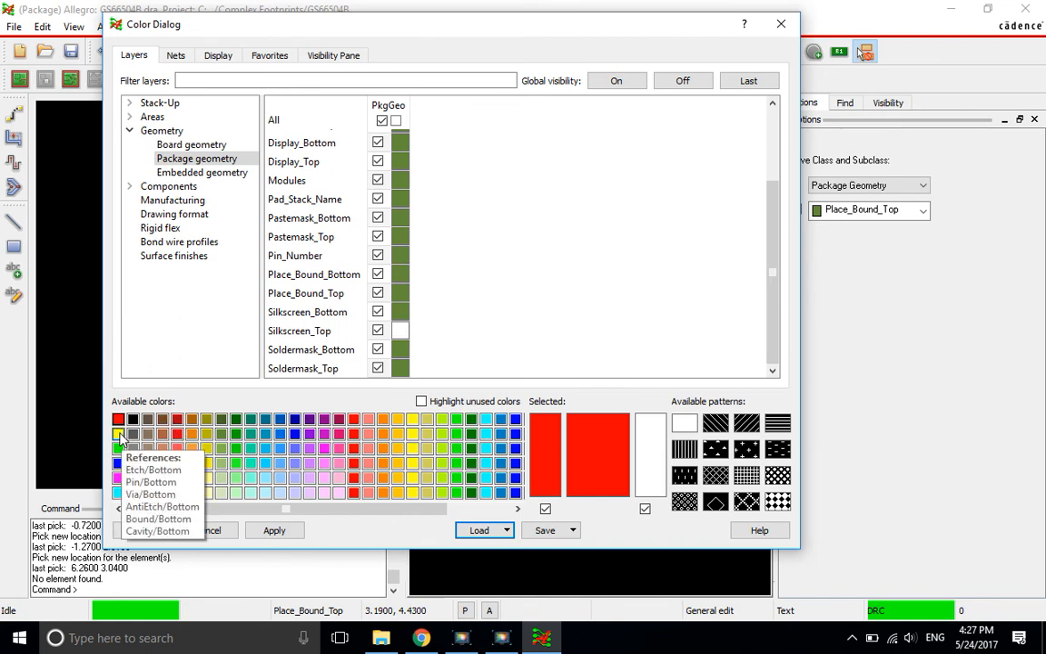
{"action": "left_click", "coordinate": [118, 433]}
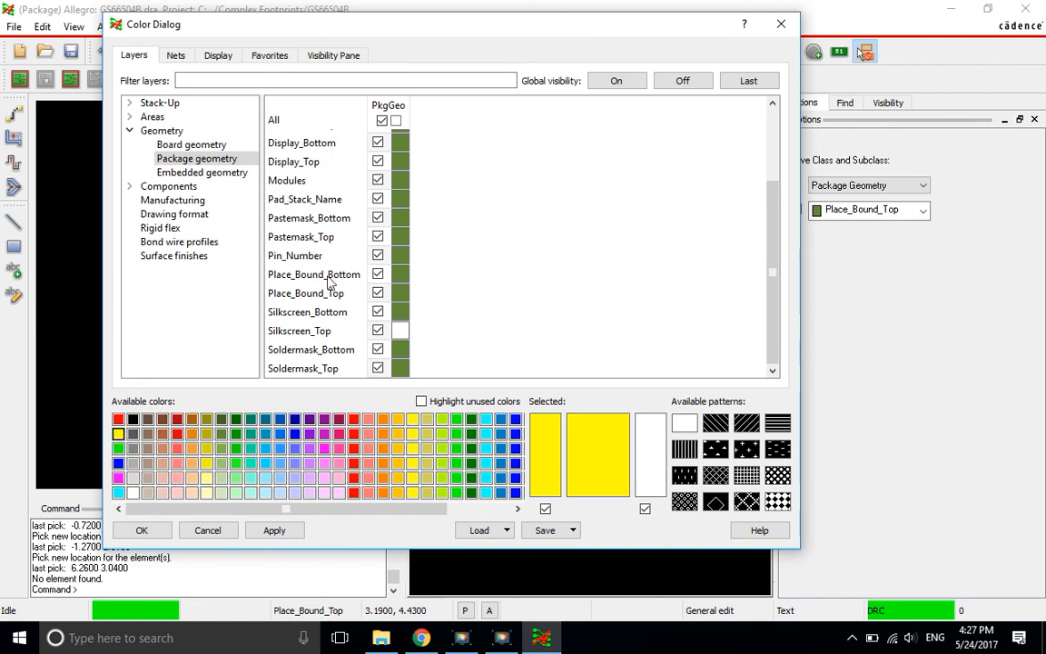
{"action": "left_click", "coordinate": [400, 257]}
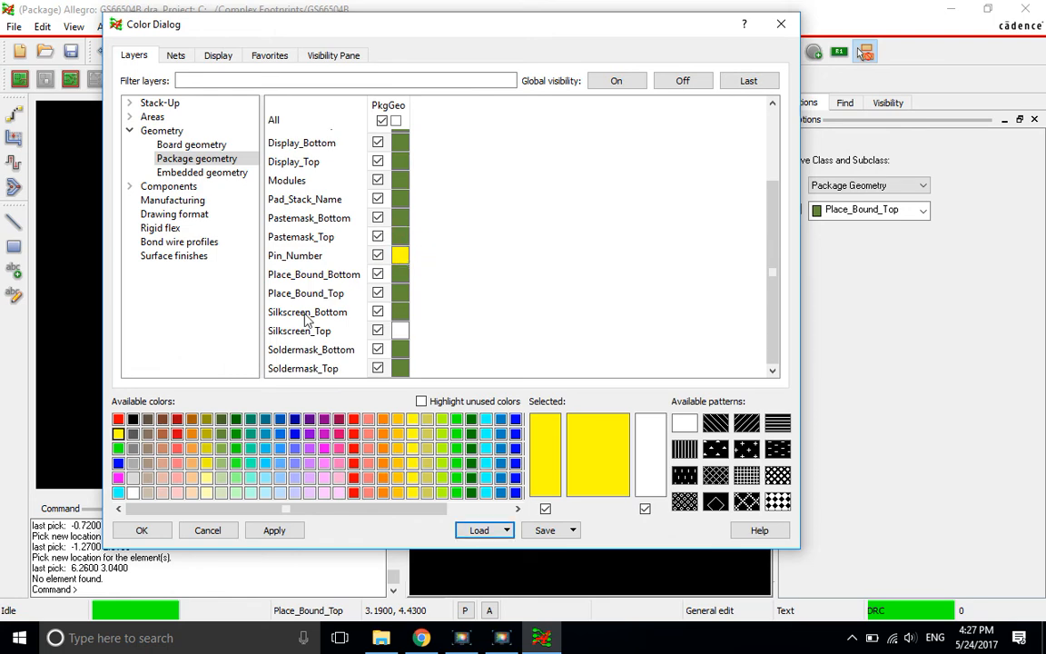
{"action": "left_click", "coordinate": [274, 531]}
{"action": "left_click", "coordinate": [142, 532]}
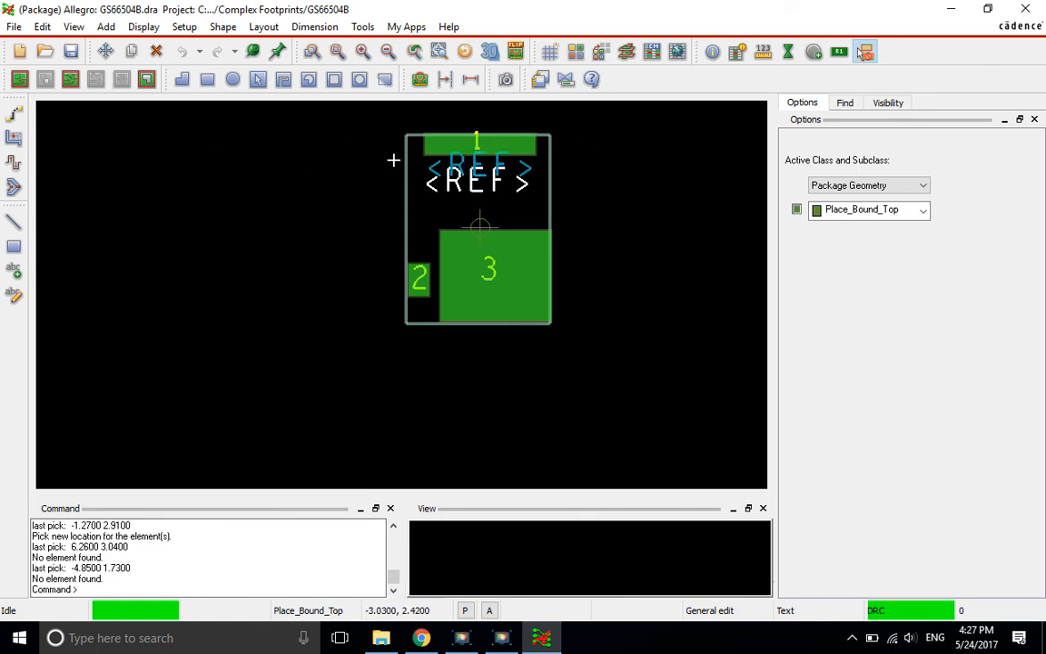
{"action": "left_click", "coordinate": [594, 180]}
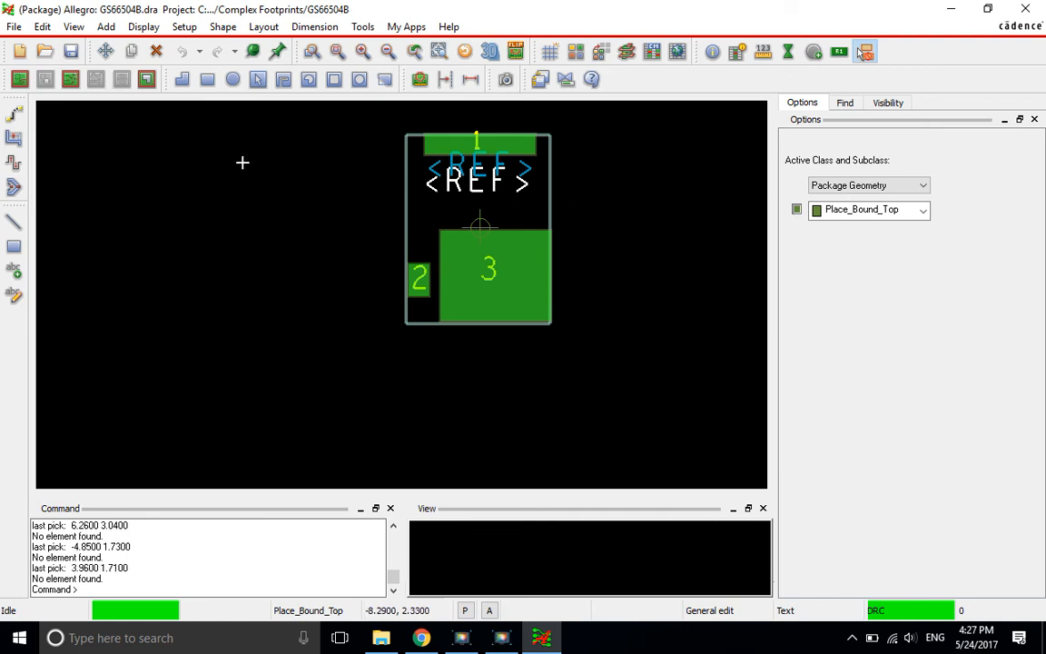
{"action": "left_click", "coordinate": [319, 159]}
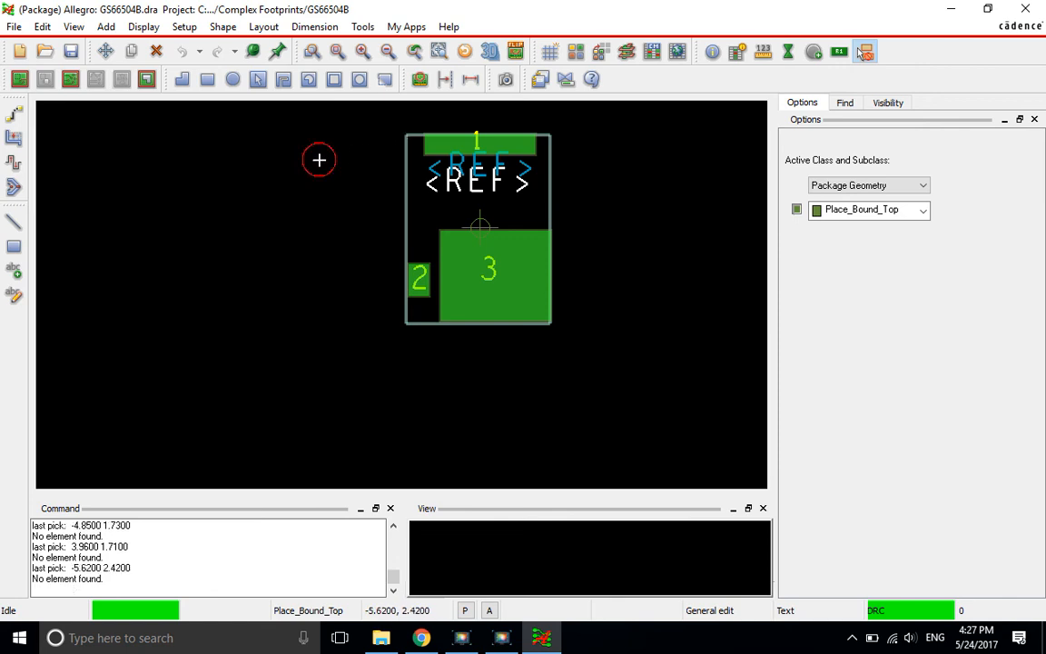
{"action": "right_click", "coordinate": [250, 175]}
{"action": "left_click", "coordinate": [231, 156]}
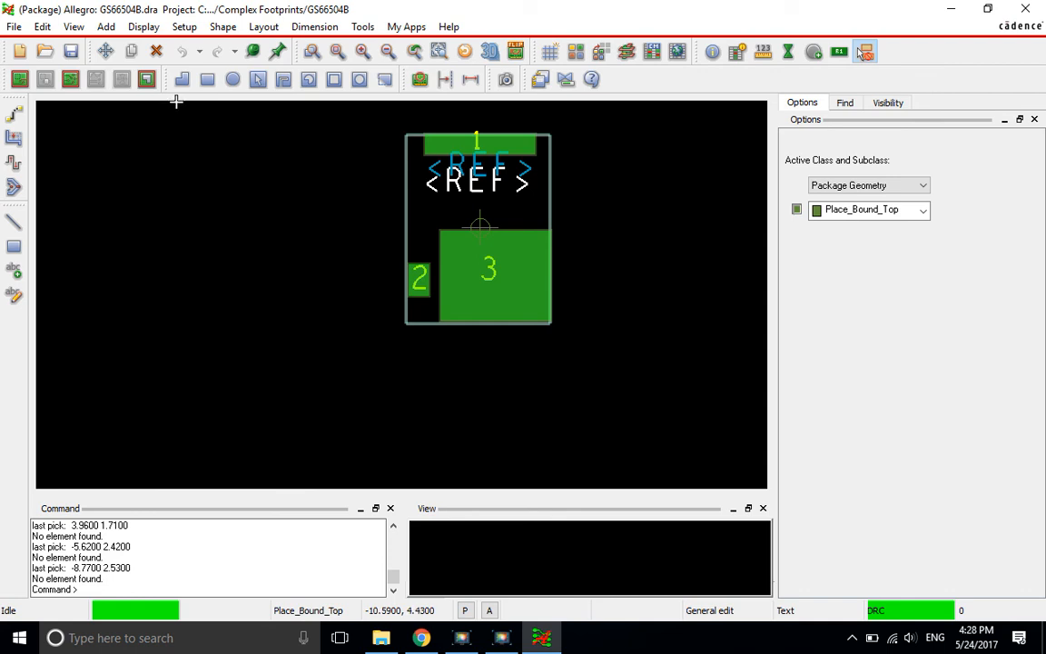
Draw a corner line on Package Geometry Silkscreen_Top at the outline's upper-left corner, from about (-2.56, 2.50) through (-2.56, 3.25) to (-1.94, 3.21).
{"action": "left_click", "coordinate": [106, 26]}
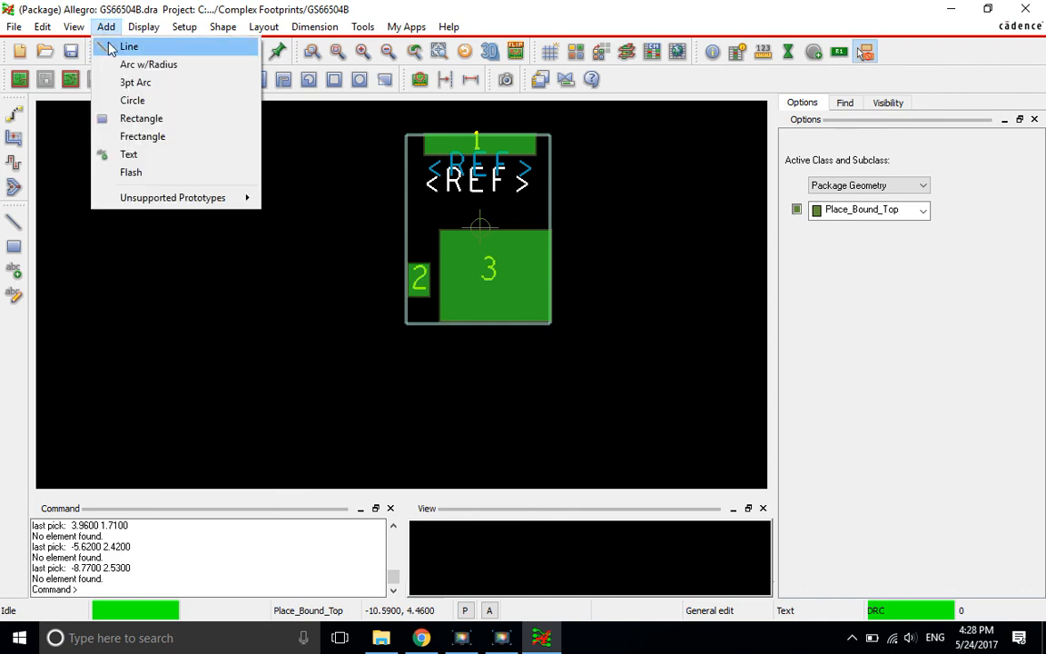
{"action": "left_click", "coordinate": [108, 47]}
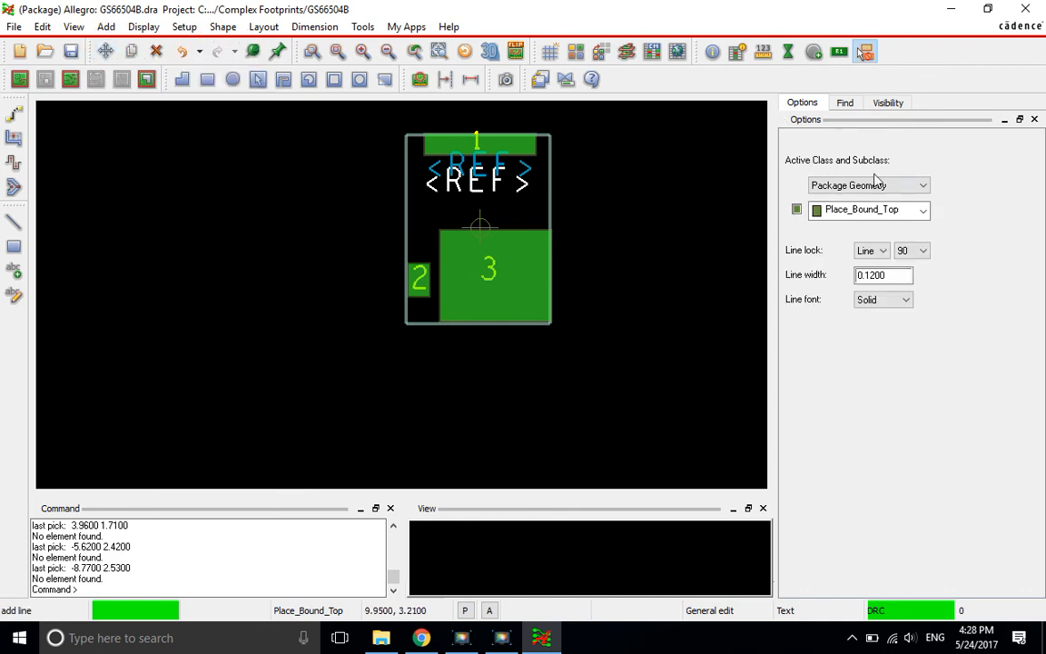
{"action": "left_click", "coordinate": [923, 210]}
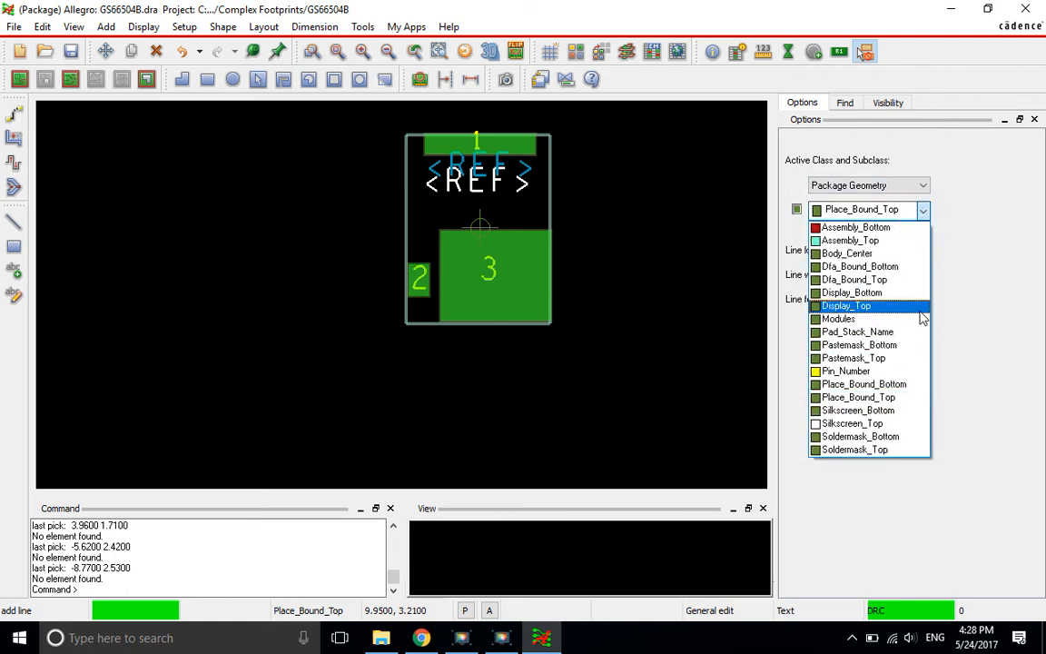
{"action": "left_click", "coordinate": [880, 425]}
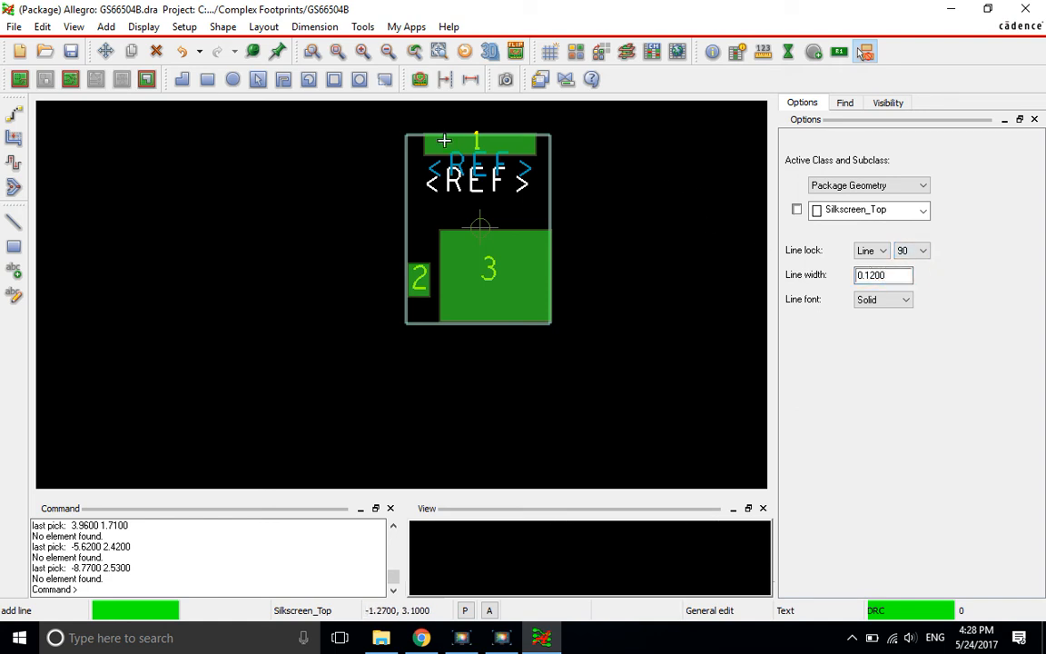
{"action": "scroll", "coordinate": [406, 151], "scroll_direction": "up", "scroll_amount": 1}
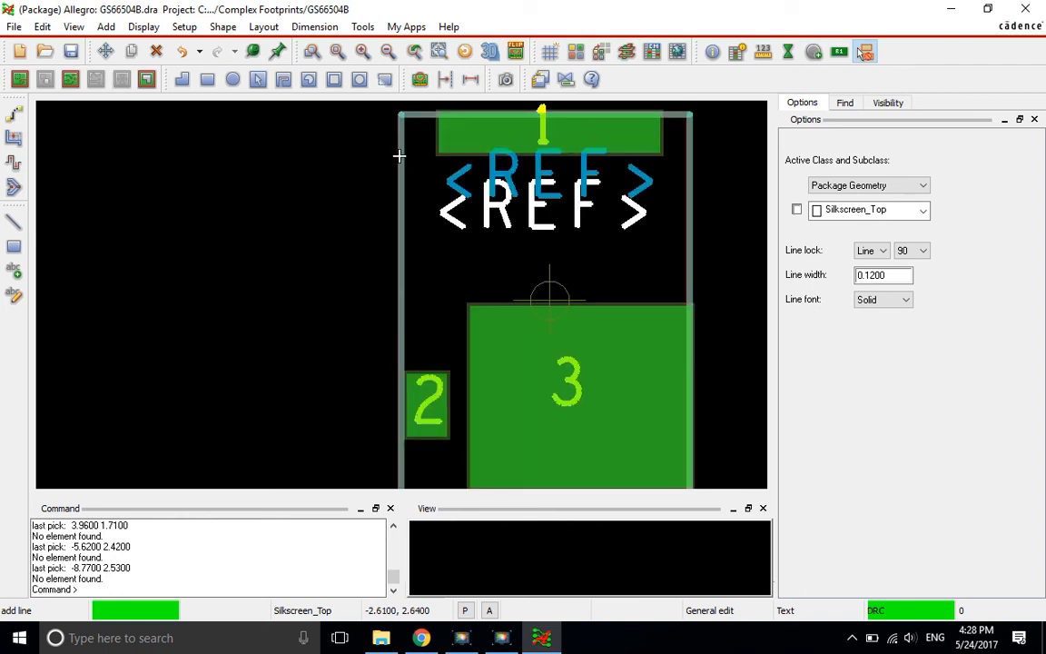
{"action": "left_click", "coordinate": [403, 159]}
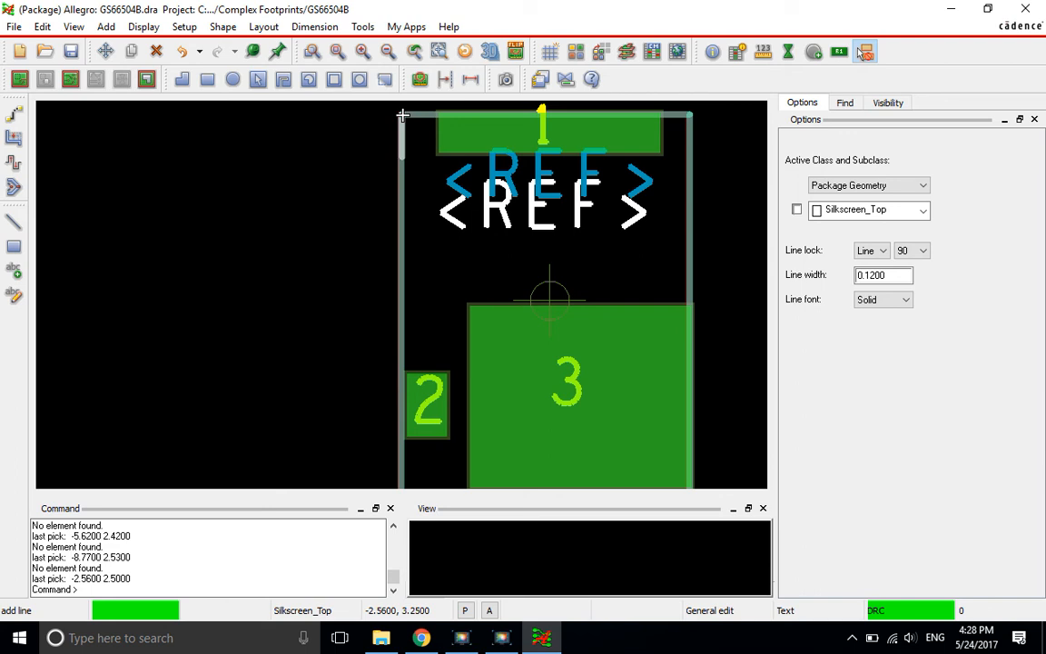
{"action": "left_click", "coordinate": [402, 116]}
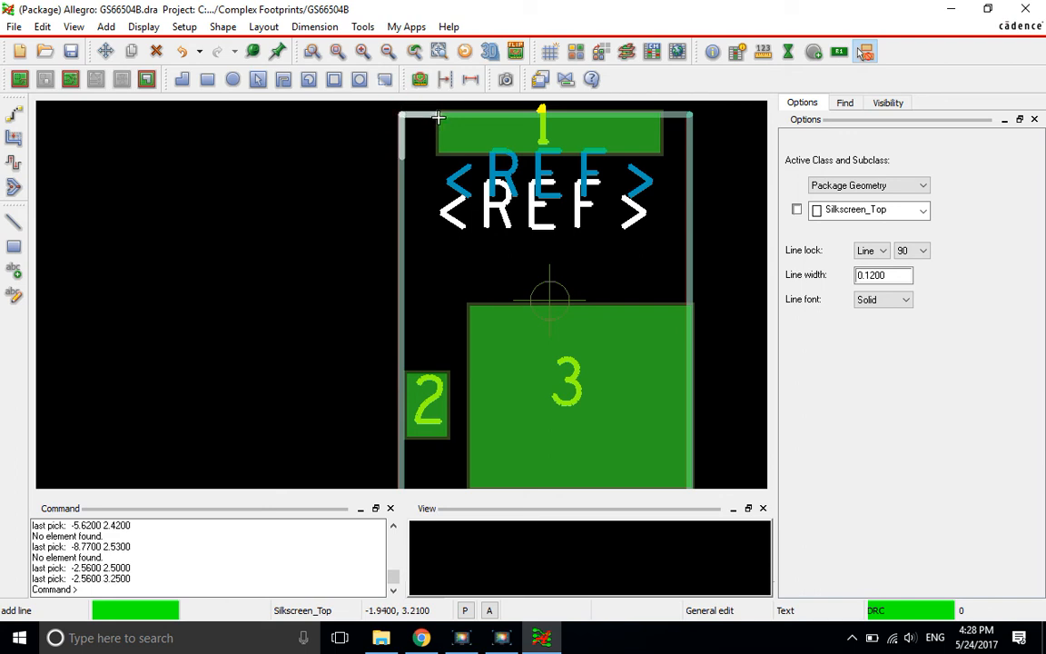
{"action": "left_click", "coordinate": [438, 117]}
{"action": "right_click", "coordinate": [438, 117]}
{"action": "left_click", "coordinate": [463, 127]}
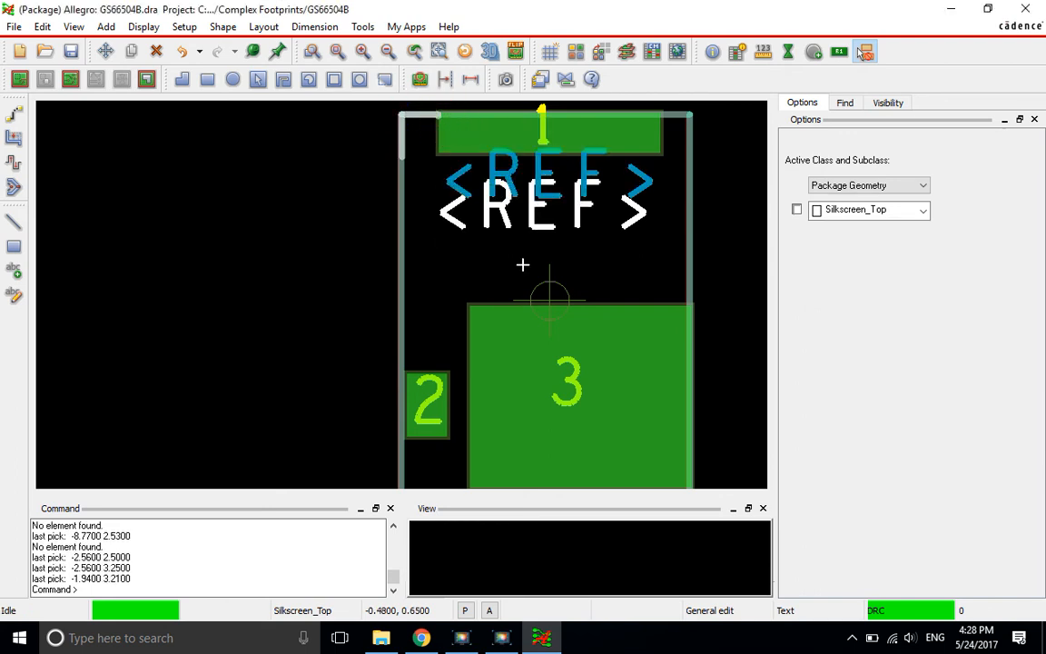
{"action": "scroll", "coordinate": [522, 265], "scroll_direction": "down", "scroll_amount": 1}
{"action": "scroll", "coordinate": [607, 193], "scroll_direction": "up", "scroll_amount": 1}
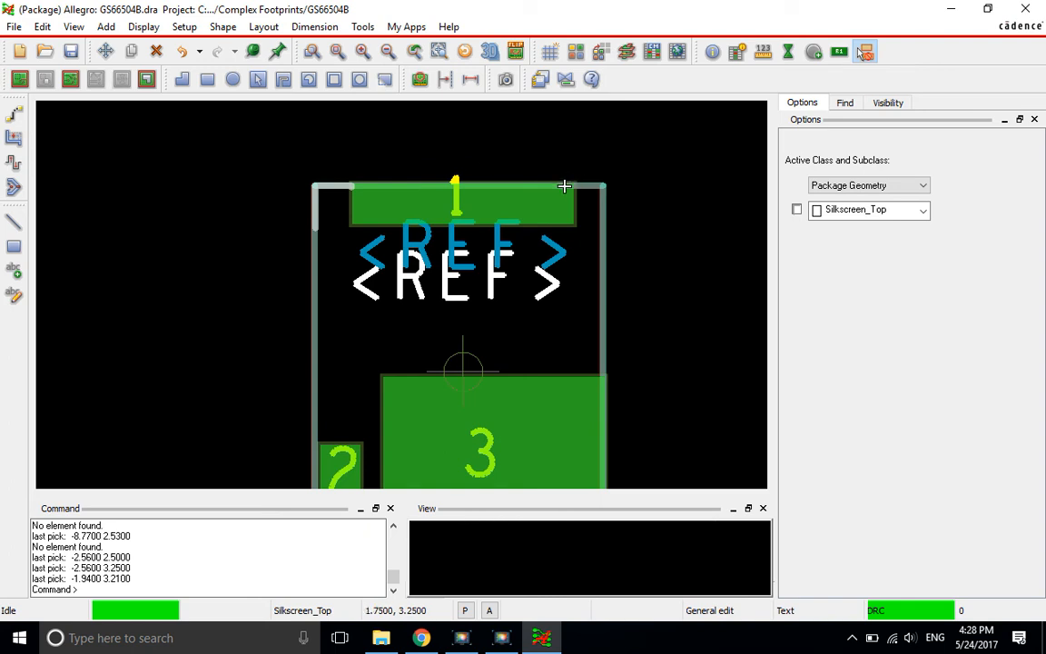
{"action": "left_click", "coordinate": [590, 147]}
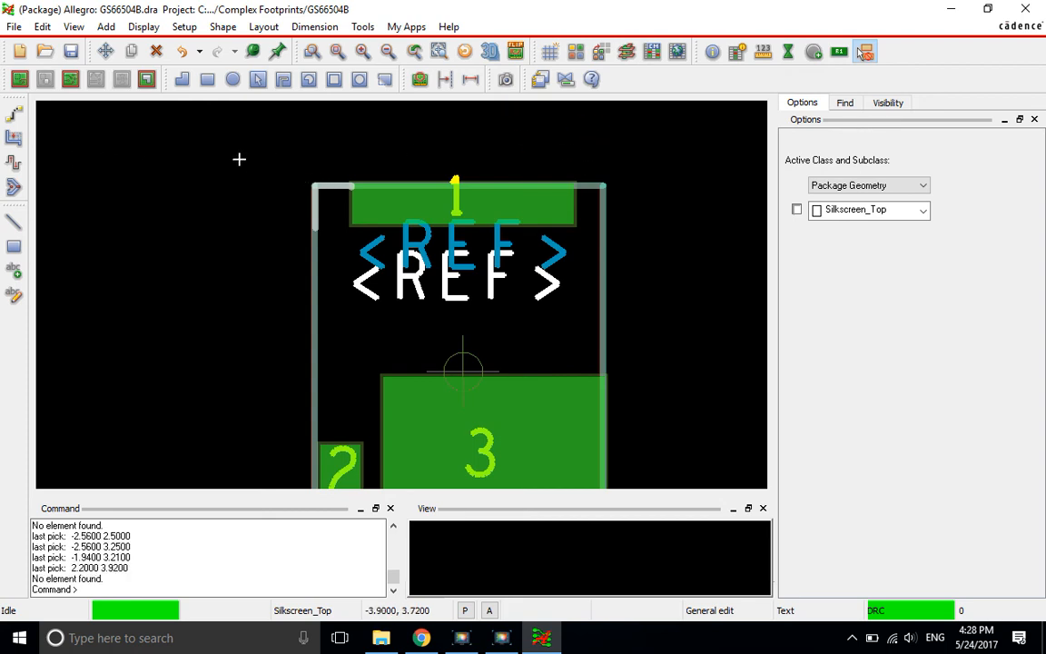
{"action": "left_click", "coordinate": [132, 146]}
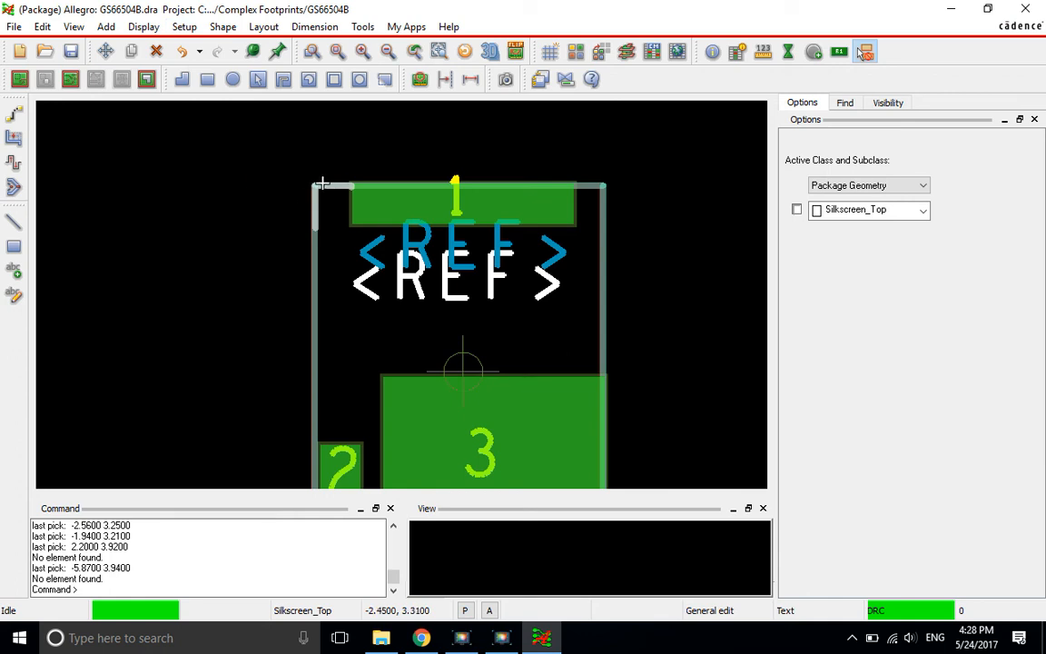
{"action": "left_click", "coordinate": [241, 146]}
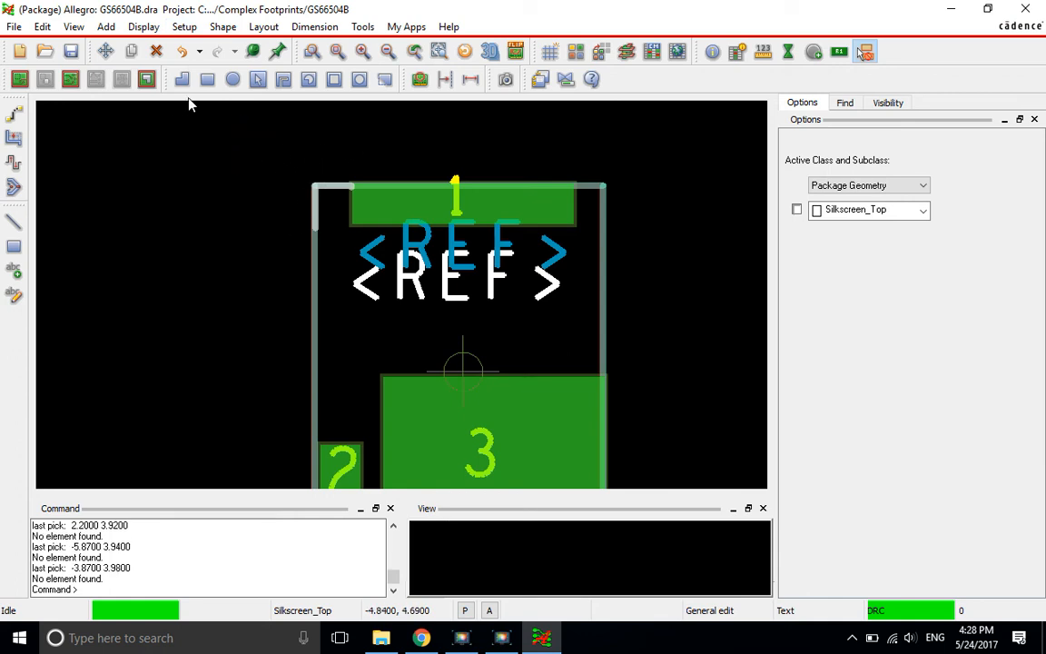
Draw a Silkscreen_Top corner line around the outline's upper-right corner, from about (1.90, 3.30) to (2.49, 2.54).
{"action": "left_click", "coordinate": [106, 26]}
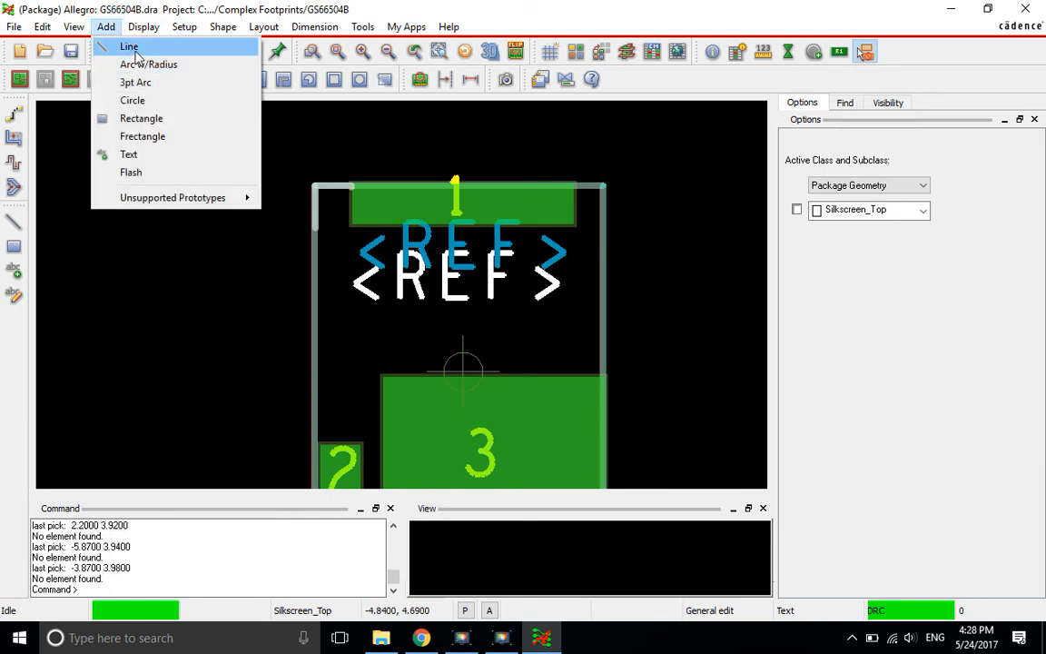
{"action": "left_click", "coordinate": [130, 47]}
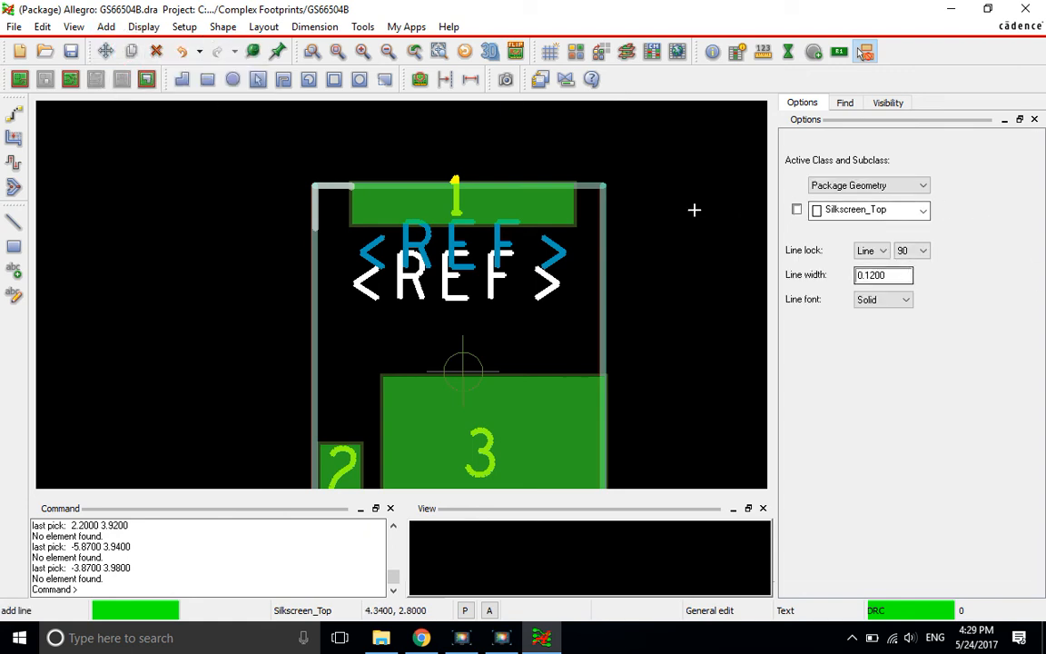
{"action": "left_click", "coordinate": [572, 184]}
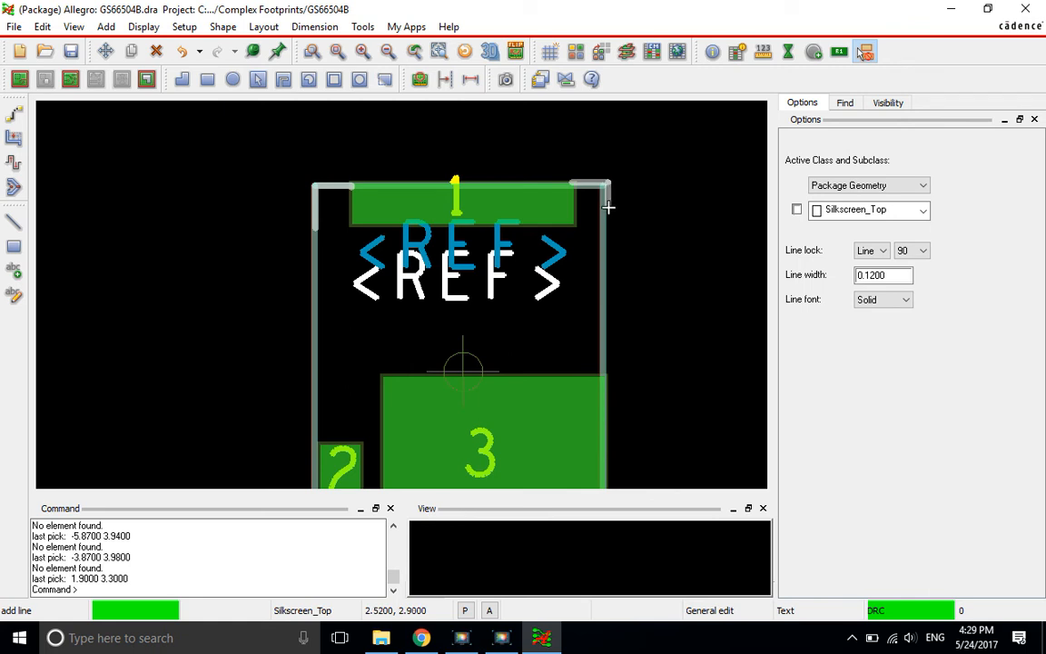
{"action": "left_click", "coordinate": [607, 225]}
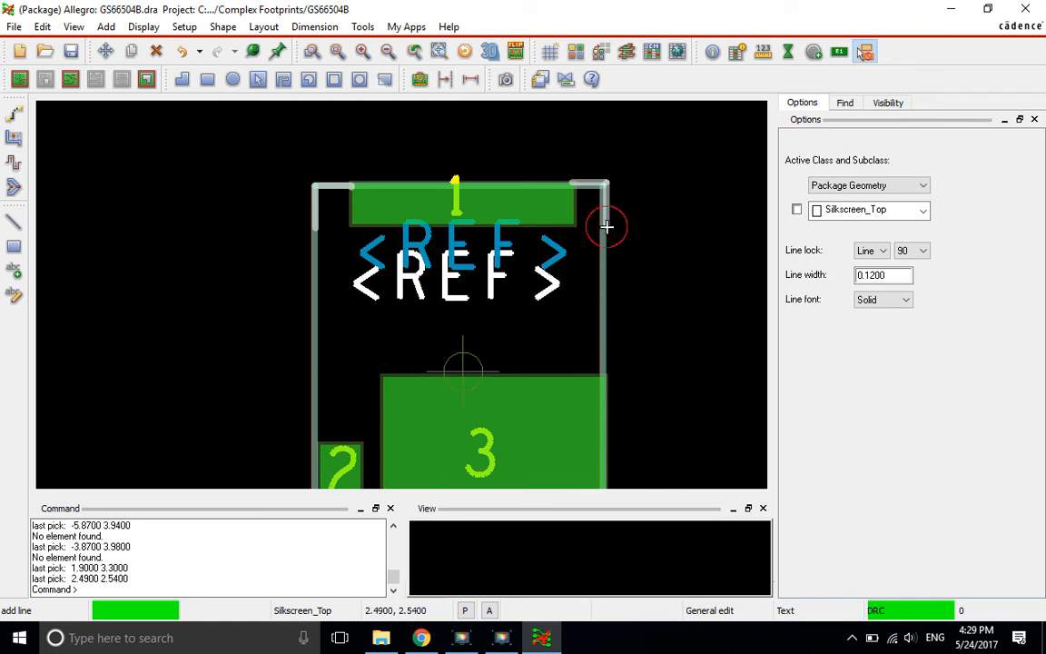
{"action": "right_click", "coordinate": [626, 215]}
{"action": "left_click", "coordinate": [646, 224]}
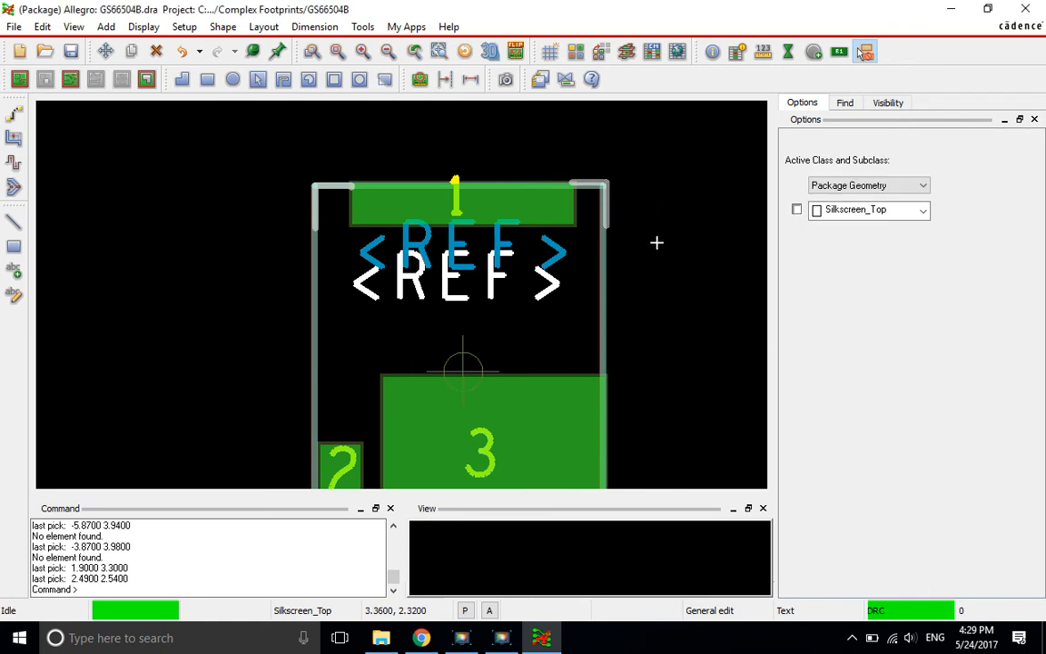
Examine the footprint outline from the pin 1 pad down to its lower edge and back up.
{"action": "scroll", "coordinate": [654, 247], "scroll_direction": "down", "scroll_amount": 5}
{"action": "scroll", "coordinate": [672, 259], "scroll_direction": "up", "scroll_amount": 5}
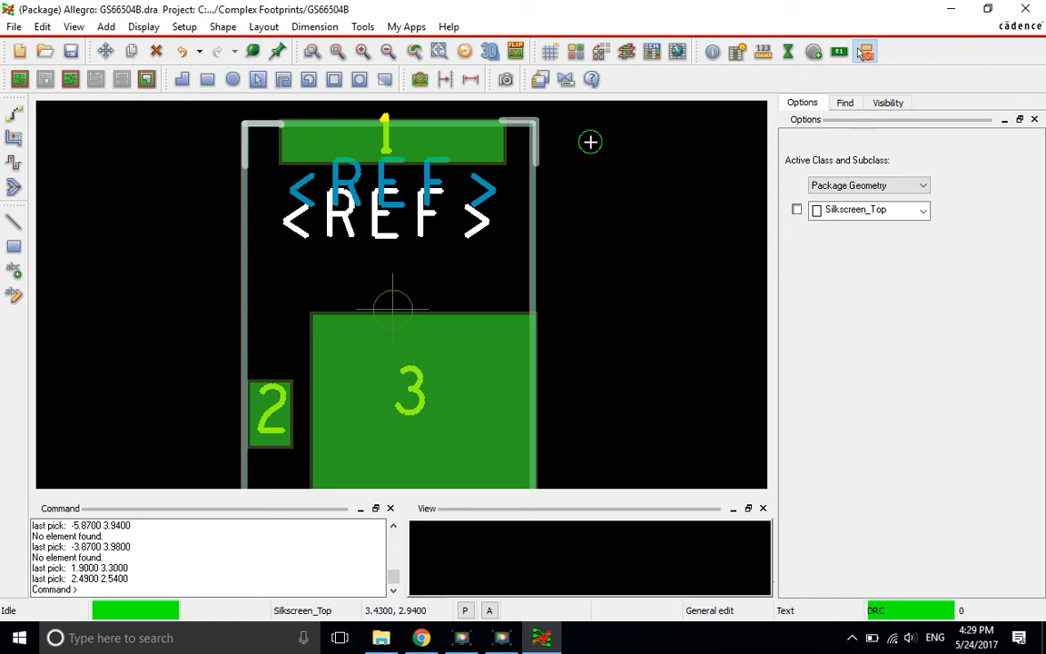
{"action": "key", "text": "Down"}
{"action": "key", "text": "Down"}
{"action": "key", "text": "Down"}
{"action": "key", "text": "Down"}
{"action": "key", "text": "Down"}
{"action": "key", "text": "Down"}
{"action": "key", "text": "Down"}
{"action": "key", "text": "Down"}
{"action": "key", "text": "Down"}
{"action": "key", "text": "Down"}
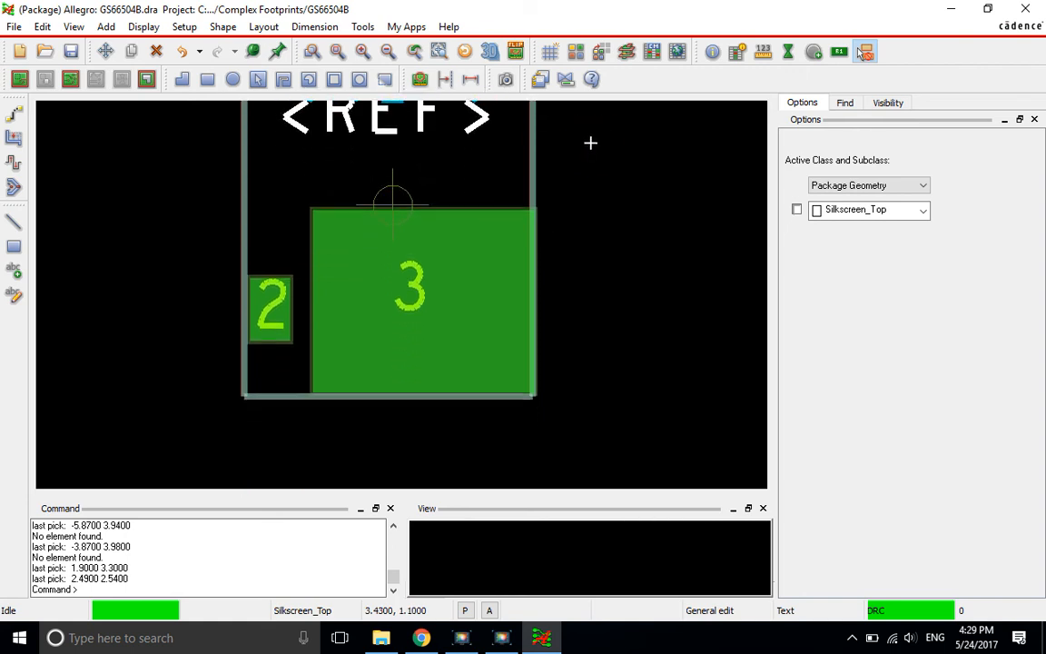
{"action": "key", "text": "Down"}
{"action": "key", "text": "Down"}
{"action": "key", "text": "Down"}
{"action": "key", "text": "Down"}
{"action": "key", "text": "Down"}
{"action": "key", "text": "Down"}
{"action": "key", "text": "Down"}
{"action": "key", "text": "Down"}
{"action": "key", "text": "Down"}
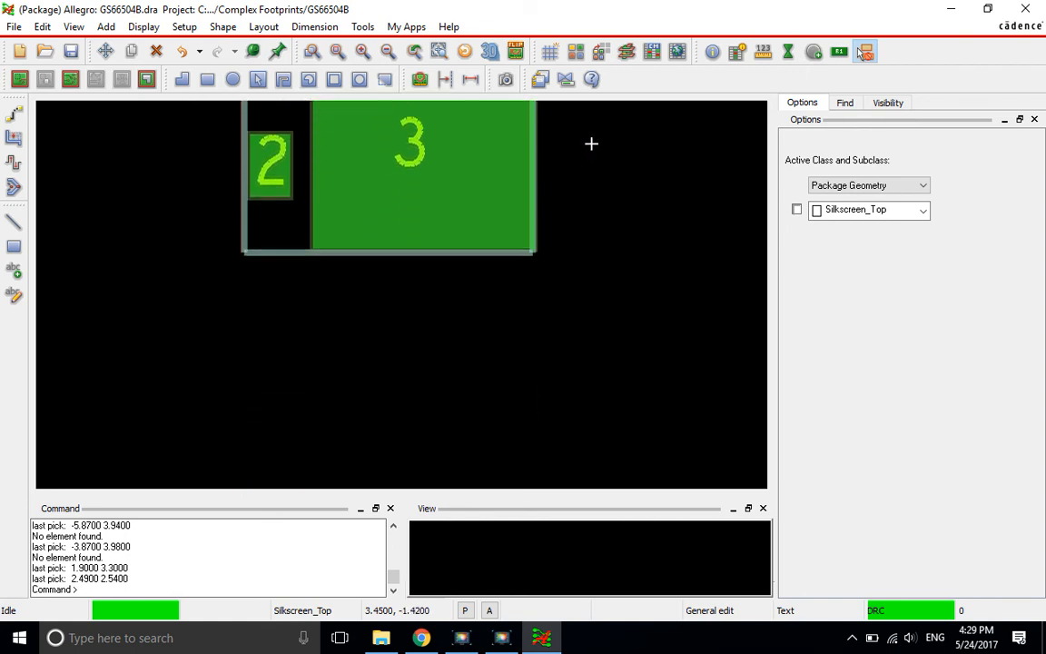
{"action": "key", "text": "Up"}
{"action": "key", "text": "Up"}
{"action": "key", "text": "Up"}
{"action": "key", "text": "Up"}
{"action": "key", "text": "Up"}
{"action": "middle_click_drag", "start_coordinate": [590, 140], "coordinate": [590, 140]}
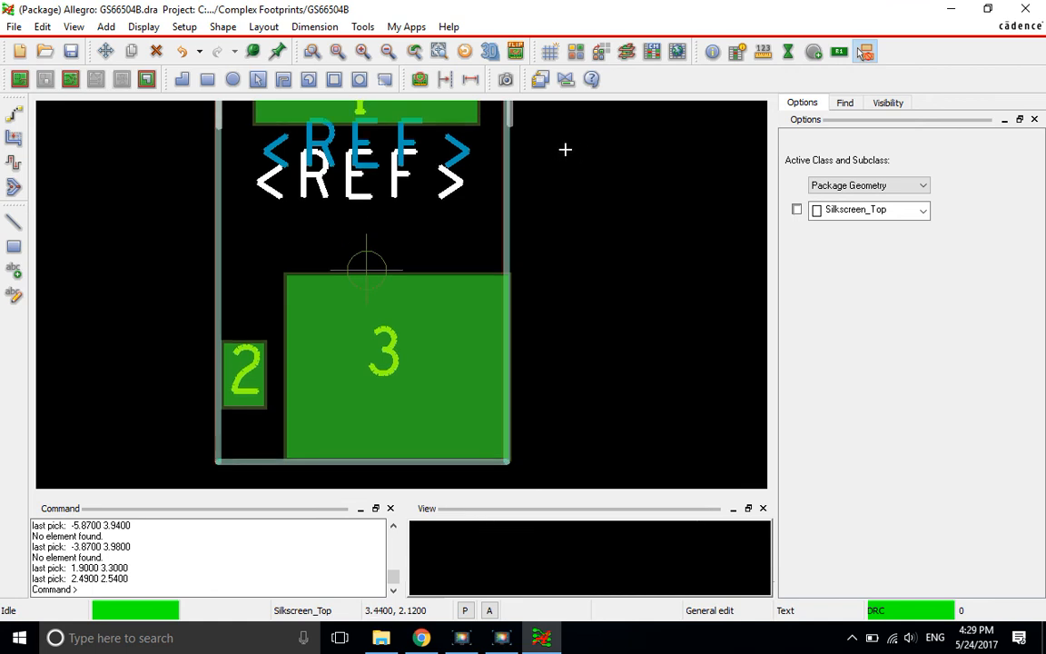
{"action": "middle_click_drag", "start_coordinate": [565, 147], "coordinate": [565, 144]}
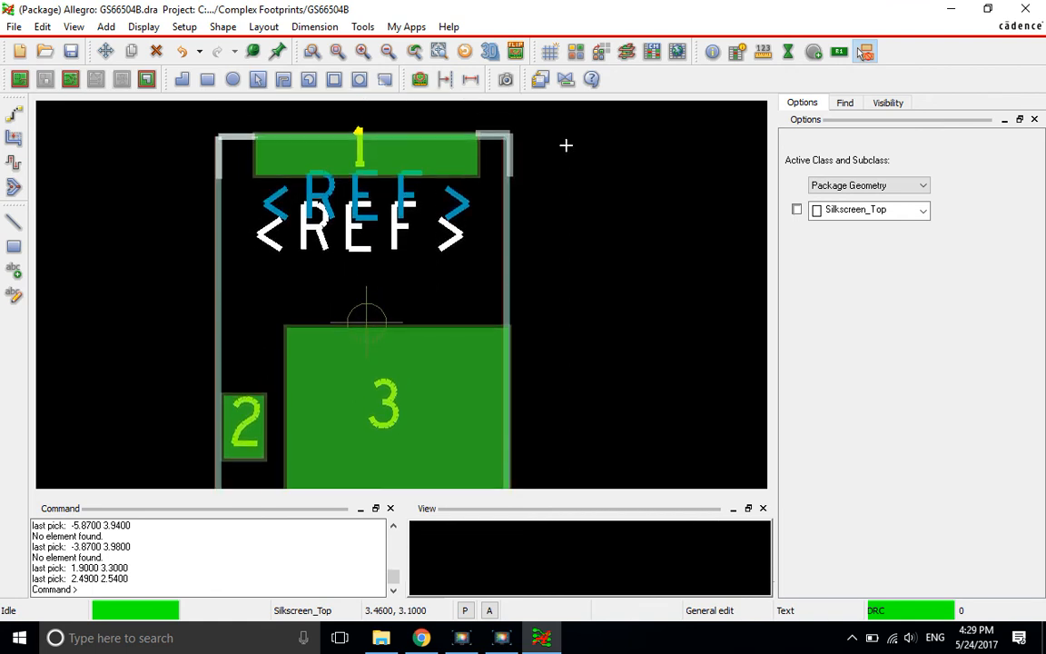
{"action": "left_click", "coordinate": [558, 212]}
{"action": "key", "text": "Down"}
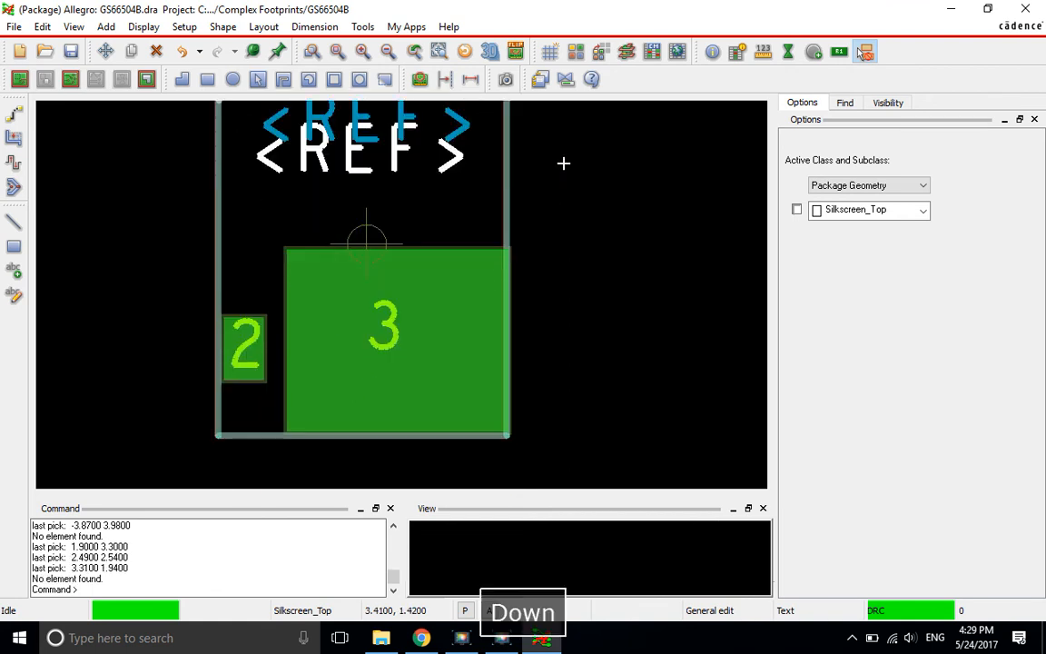
{"action": "key", "text": "Down"}
{"action": "key", "text": "Up"}
{"action": "key", "text": "Up"}
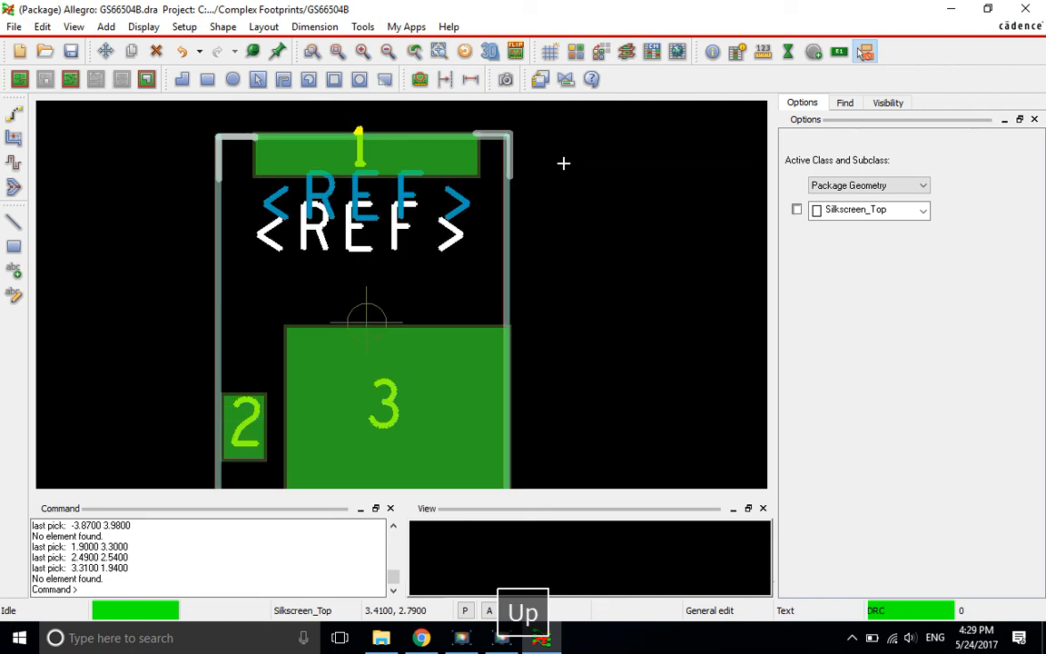
Draw a Silkscreen_Top corner line at the outline's lower-left corner, from about (-2.61, -2.65) through (-2.60, -3.31) to (-2.01, -3.32).
{"action": "key", "text": "Left"}
{"action": "key", "text": "Left"}
{"action": "key", "text": "Down"}
{"action": "key", "text": "Right"}
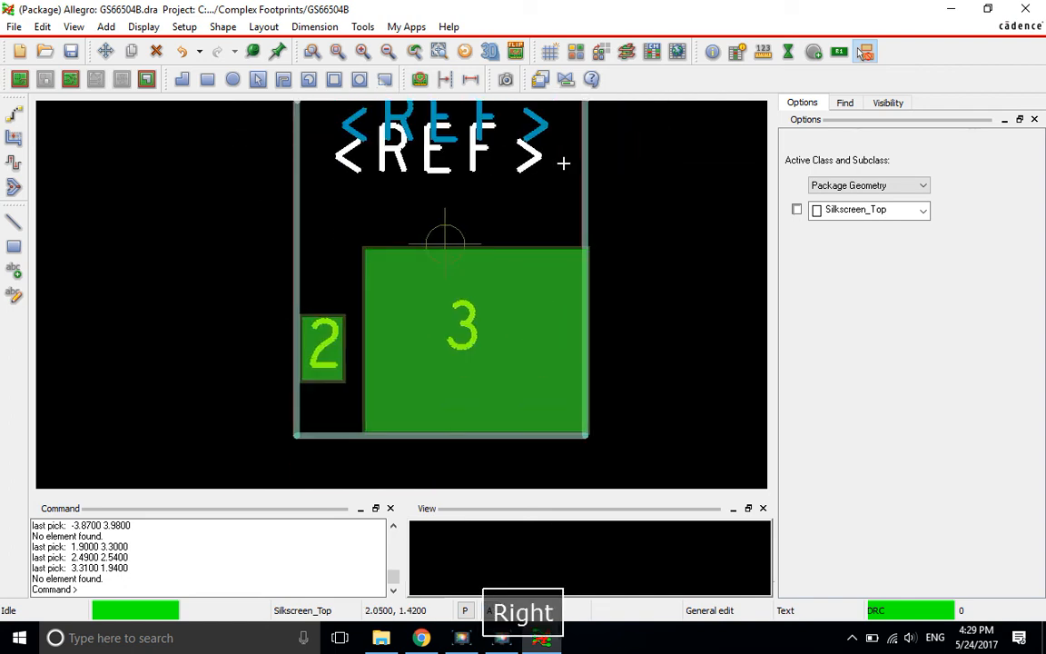
{"action": "key", "text": "Left"}
{"action": "key", "text": "Right"}
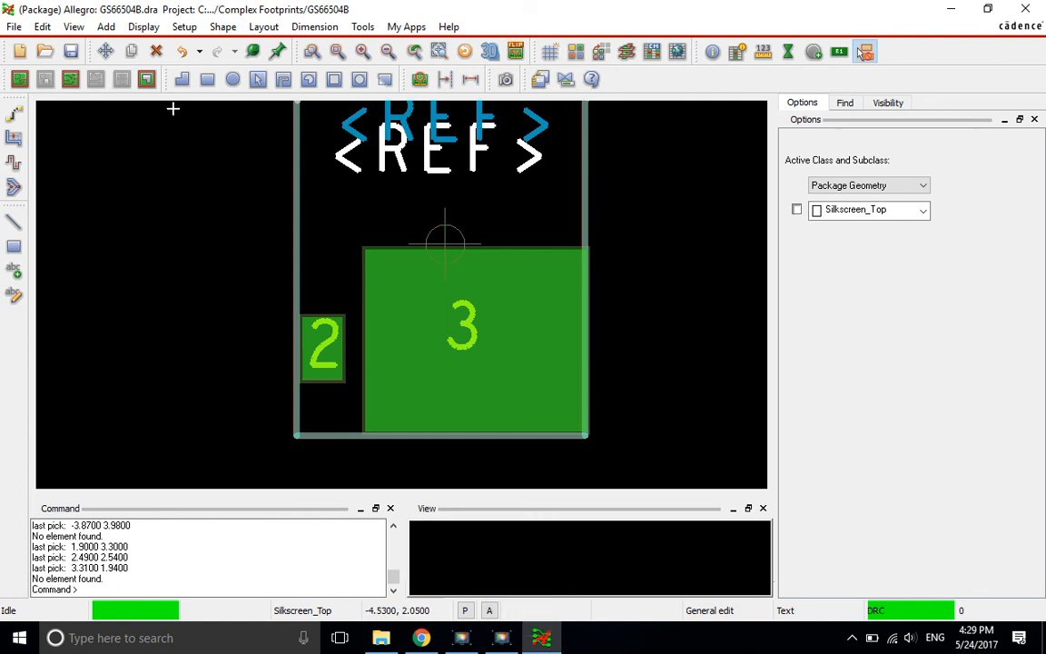
{"action": "left_click", "coordinate": [107, 28]}
{"action": "left_click", "coordinate": [109, 42]}
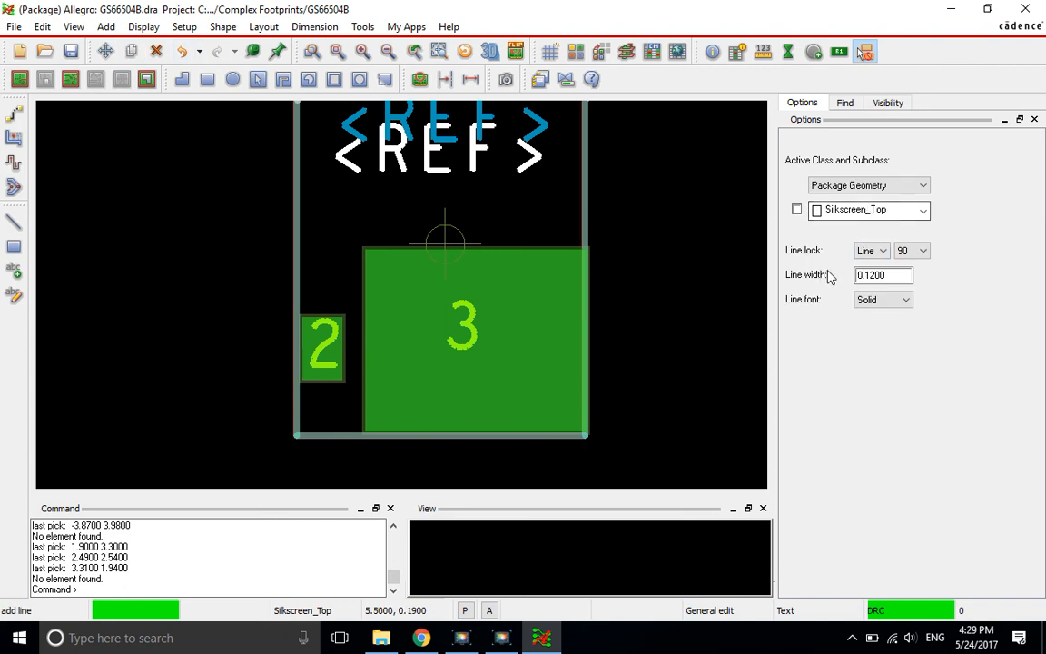
{"action": "left_click", "coordinate": [295, 397]}
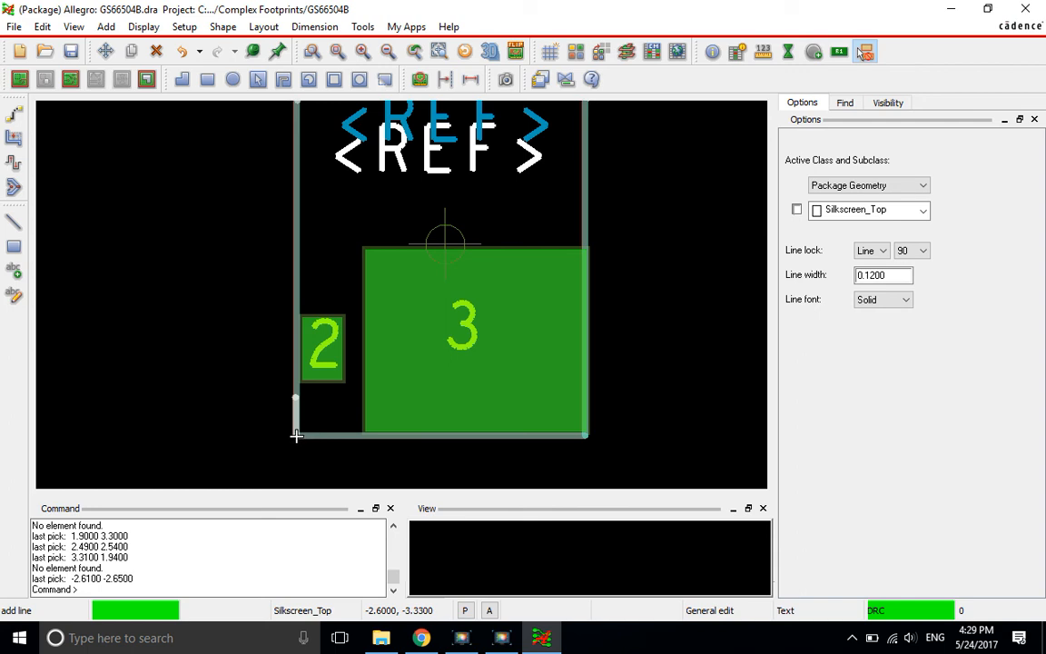
{"action": "left_click", "coordinate": [296, 435]}
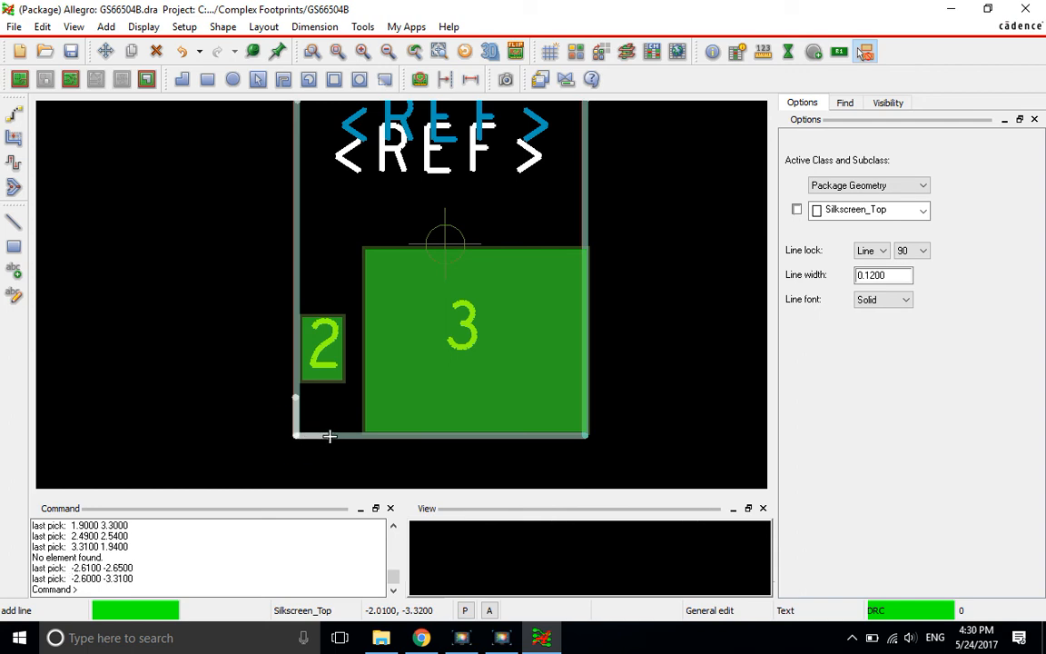
{"action": "left_click", "coordinate": [329, 436]}
{"action": "right_click", "coordinate": [338, 437]}
{"action": "left_click", "coordinate": [368, 441]}
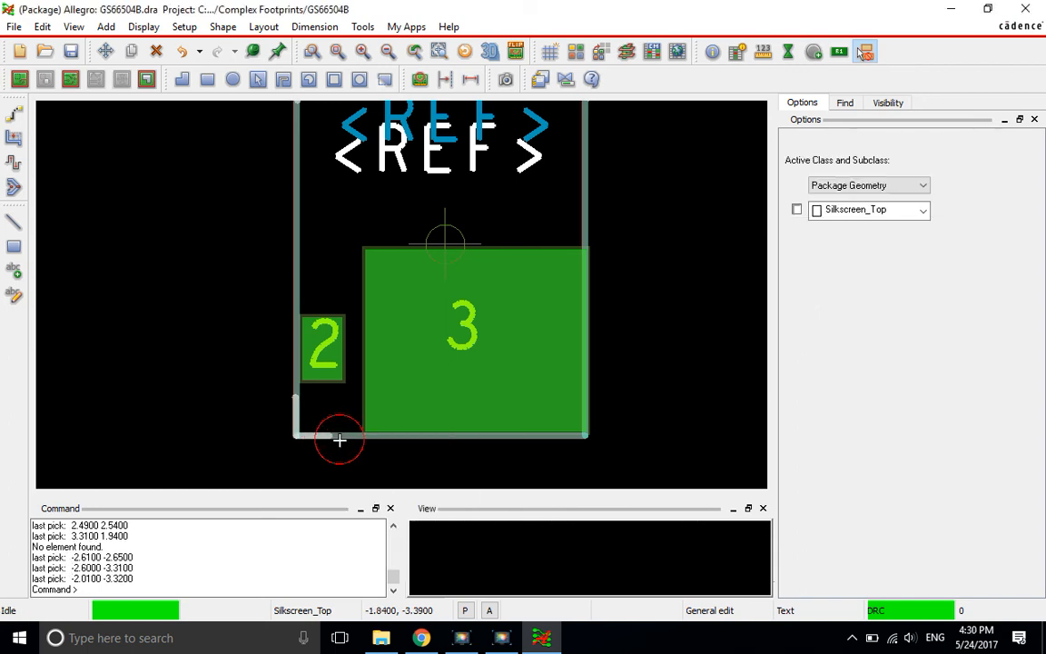
{"action": "left_click", "coordinate": [220, 193]}
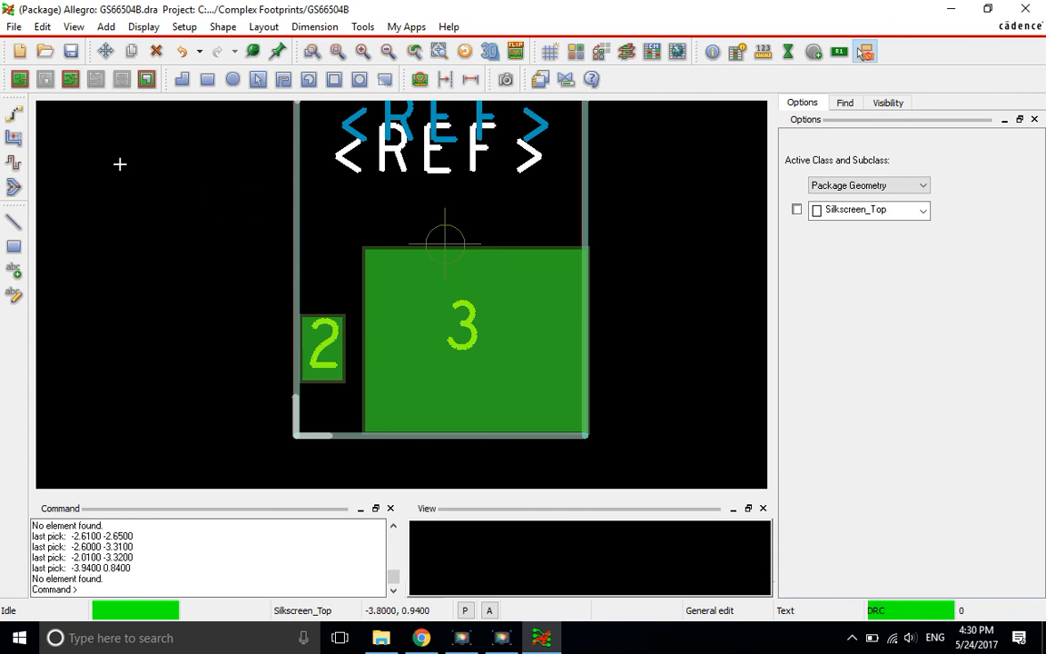
Draw a Silkscreen_Top corner line at the outline's lower-right corner, from about (2.04, -3.33) through (2.59, -3.32) to (2.59, -2.42).
{"action": "left_click", "coordinate": [107, 27]}
{"action": "left_click", "coordinate": [113, 44]}
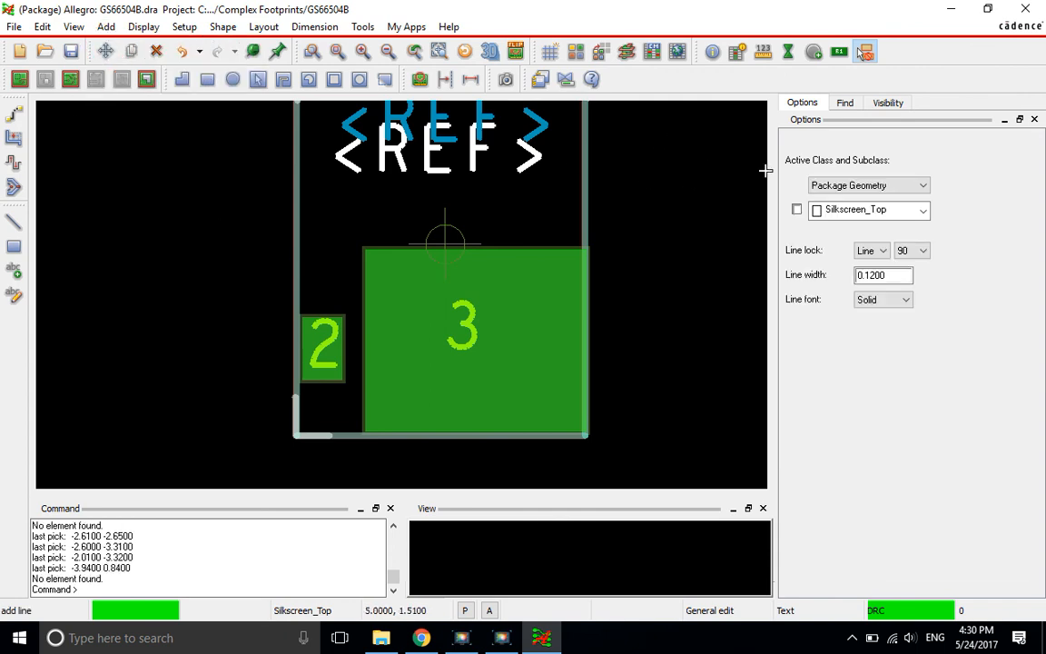
{"action": "left_click", "coordinate": [588, 435]}
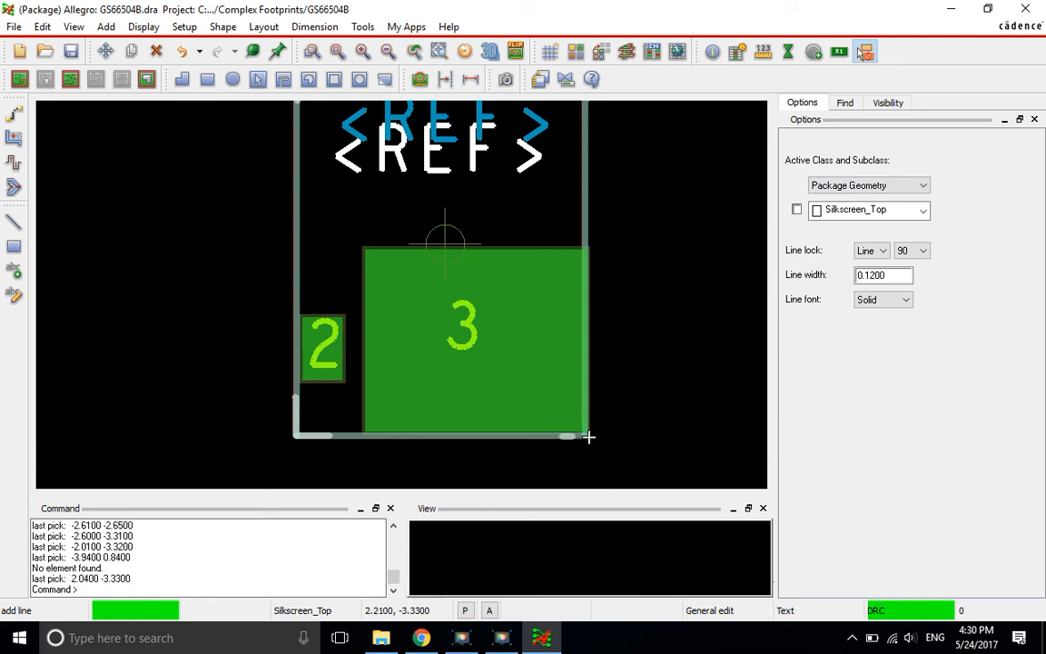
{"action": "left_click", "coordinate": [594, 436]}
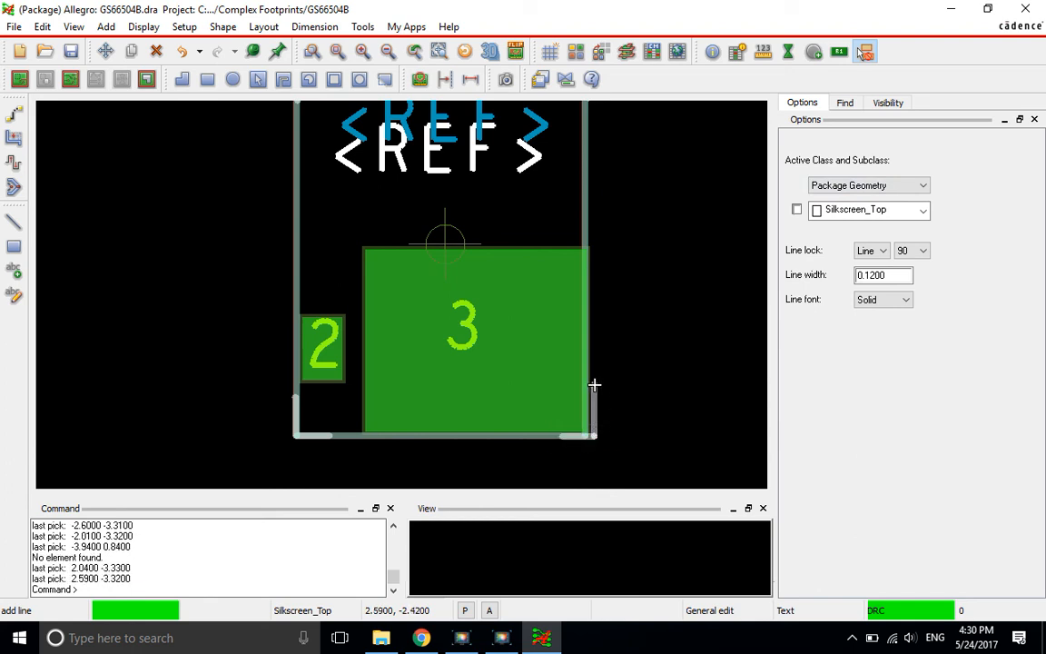
{"action": "left_click", "coordinate": [594, 385]}
{"action": "right_click", "coordinate": [593, 385]}
{"action": "left_click", "coordinate": [619, 393]}
{"action": "left_click", "coordinate": [649, 303]}
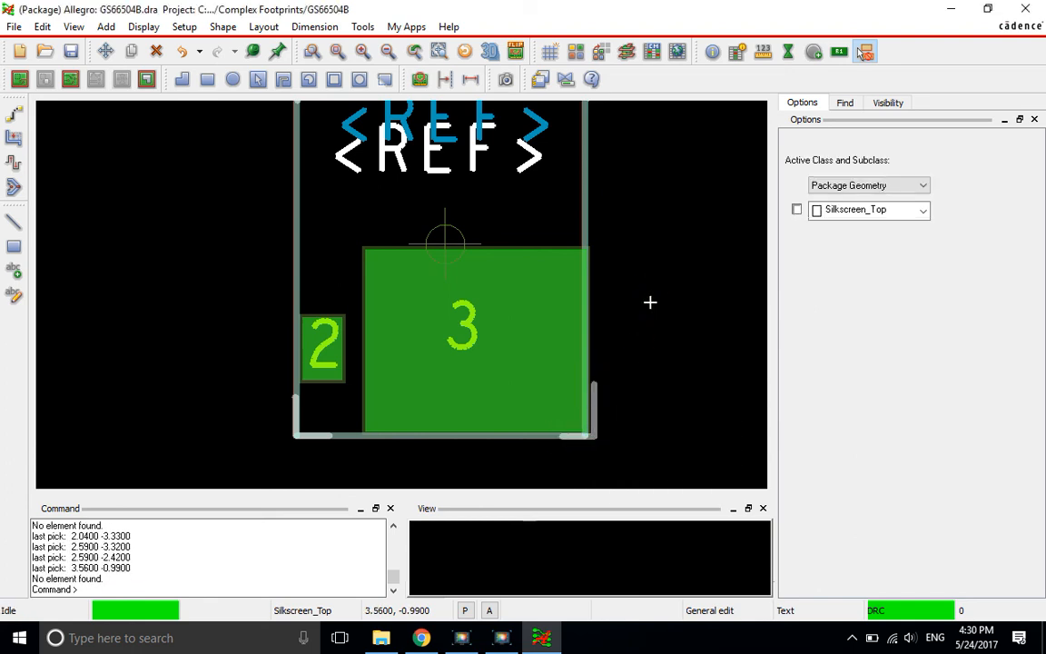
Save the footprint drawing, overwriting the existing GS66504B.dra file.
{"action": "scroll", "coordinate": [655, 300], "scroll_direction": "down", "scroll_amount": 1}
{"action": "scroll", "coordinate": [656, 300], "scroll_direction": "up", "scroll_amount": 1}
{"action": "scroll", "coordinate": [660, 296], "scroll_direction": "down", "scroll_amount": 1}
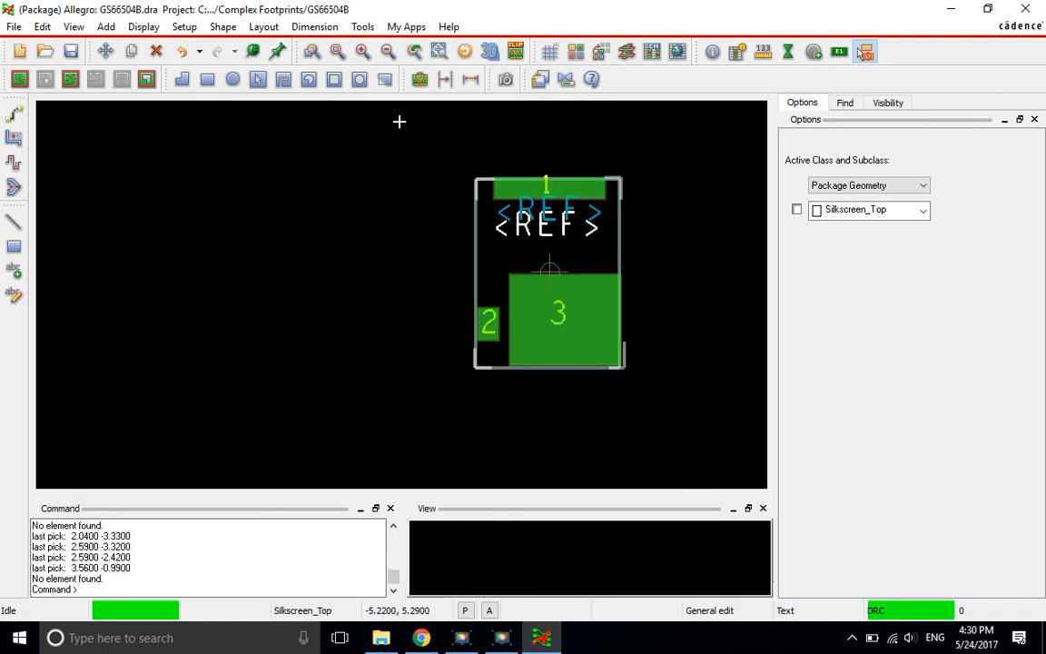
{"action": "left_click", "coordinate": [74, 52]}
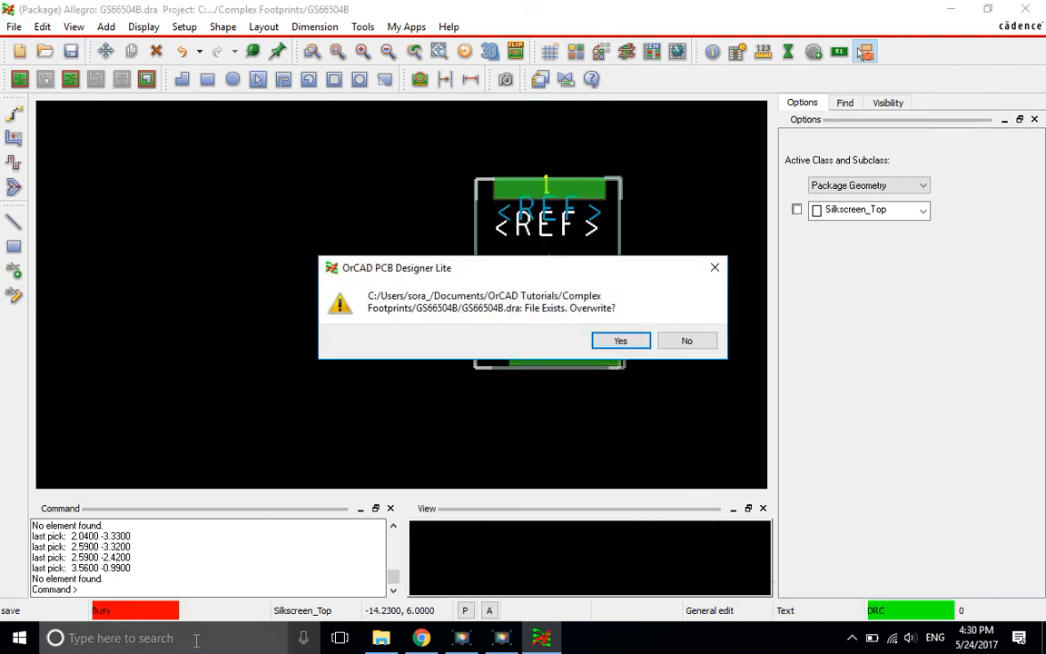
{"action": "left_click", "coordinate": [620, 342]}
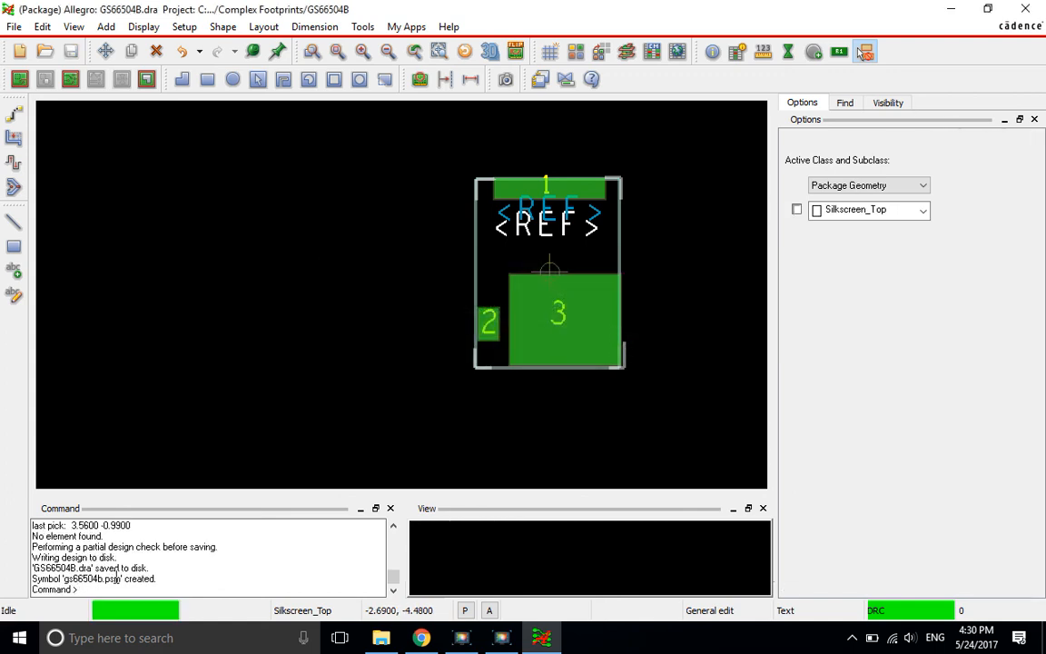
{"action": "left_click", "coordinate": [368, 163]}
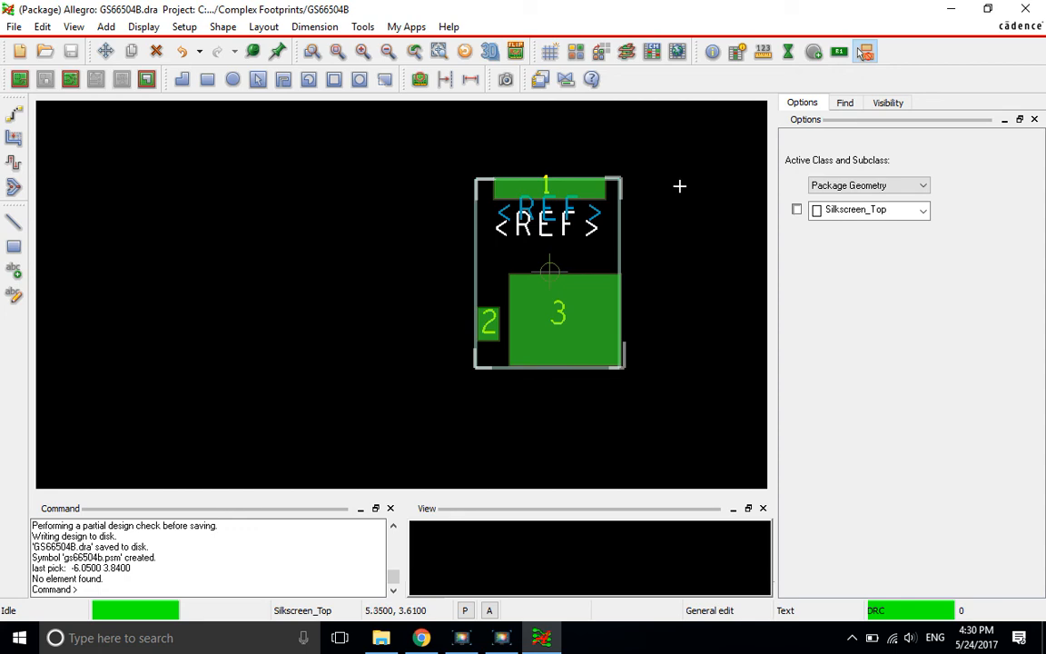
Switch to Chrome and review the GS66504B datasheet's first page and the product page's design library and evaluation board downloads.
{"action": "left_click", "coordinate": [421, 638]}
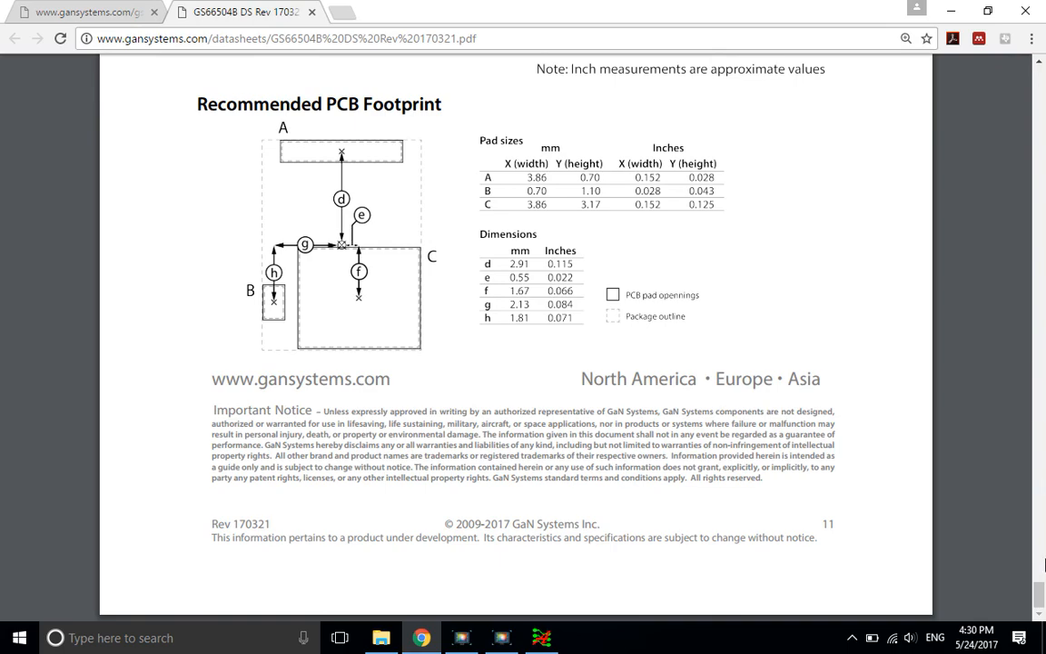
{"action": "left_click_drag", "start_coordinate": [1039, 595], "coordinate": [1045, 49]}
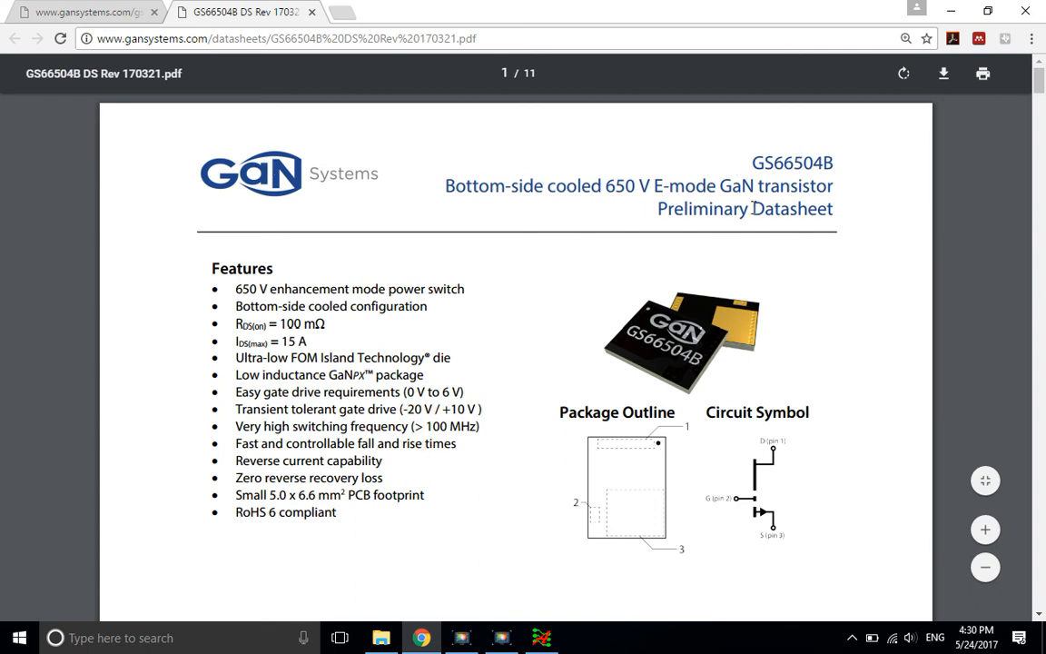
{"action": "left_click", "coordinate": [80, 13]}
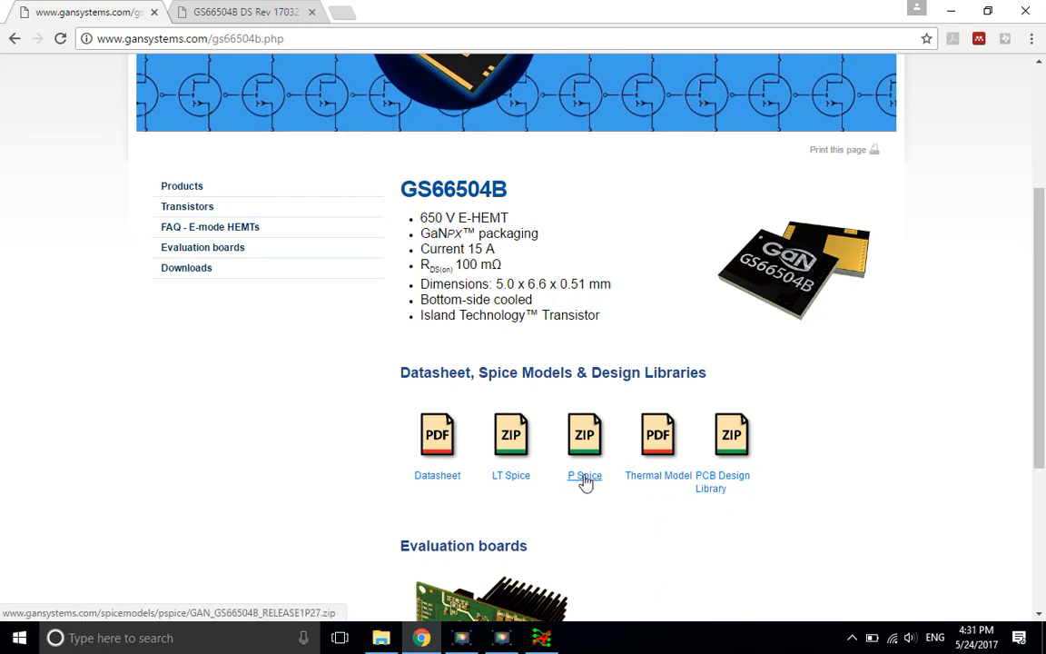
{"action": "scroll", "coordinate": [899, 426], "scroll_direction": "down", "scroll_amount": 2}
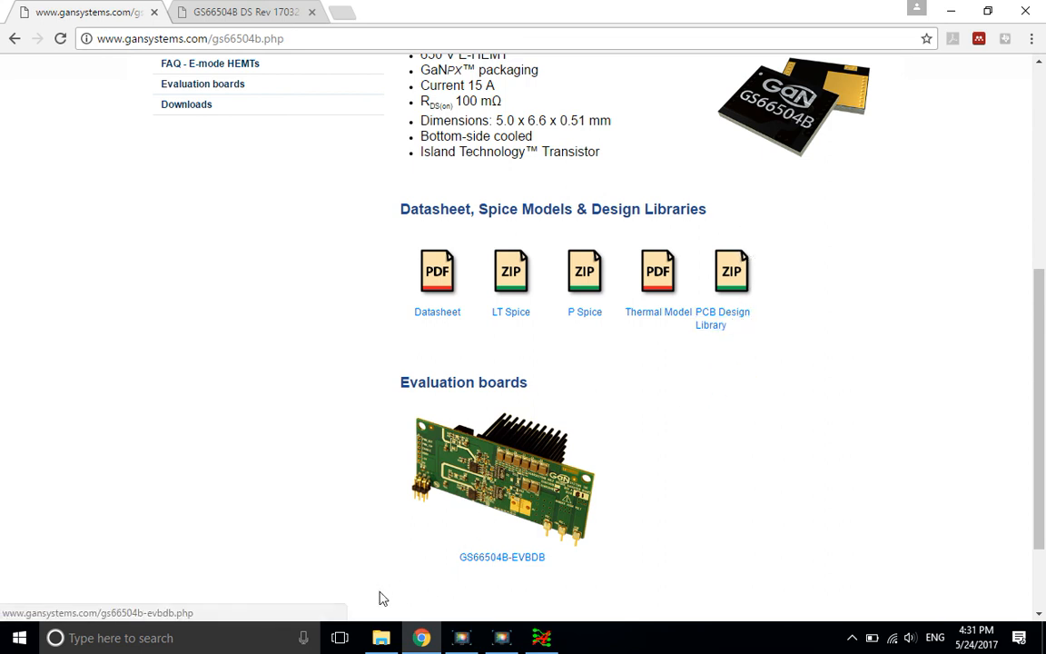
In File Explorer, browse the GaN GS66504B folder down to GANSYS-ALLEGRO-FOOTPRINT-RELEASE_20170124 and look through its footprint files.
{"action": "left_click", "coordinate": [382, 641]}
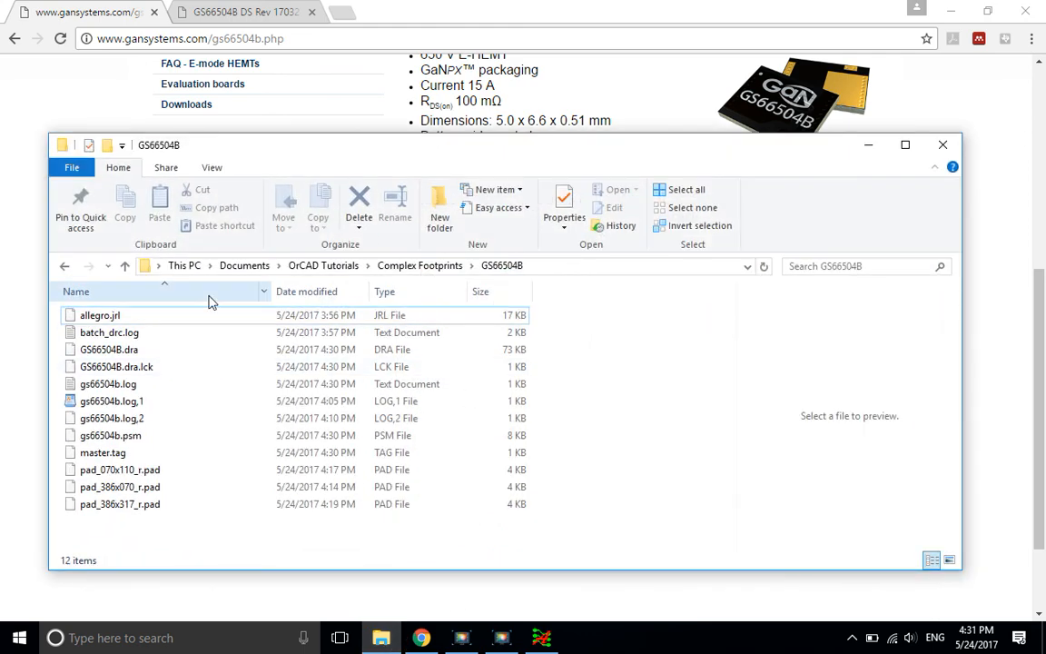
{"action": "left_click", "coordinate": [421, 266]}
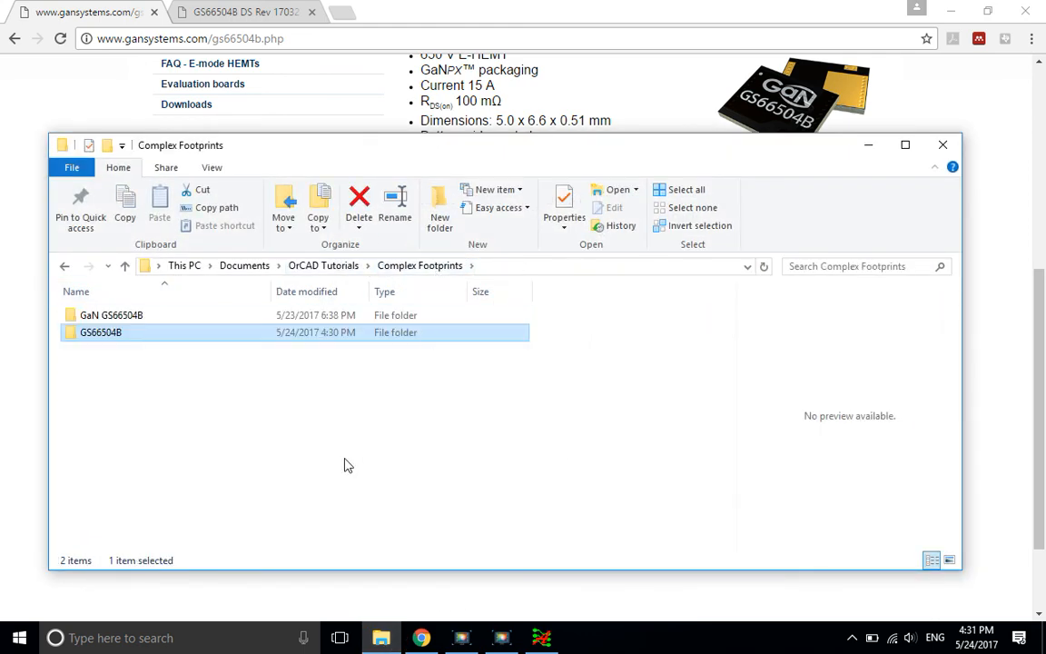
{"action": "double_click", "coordinate": [166, 319]}
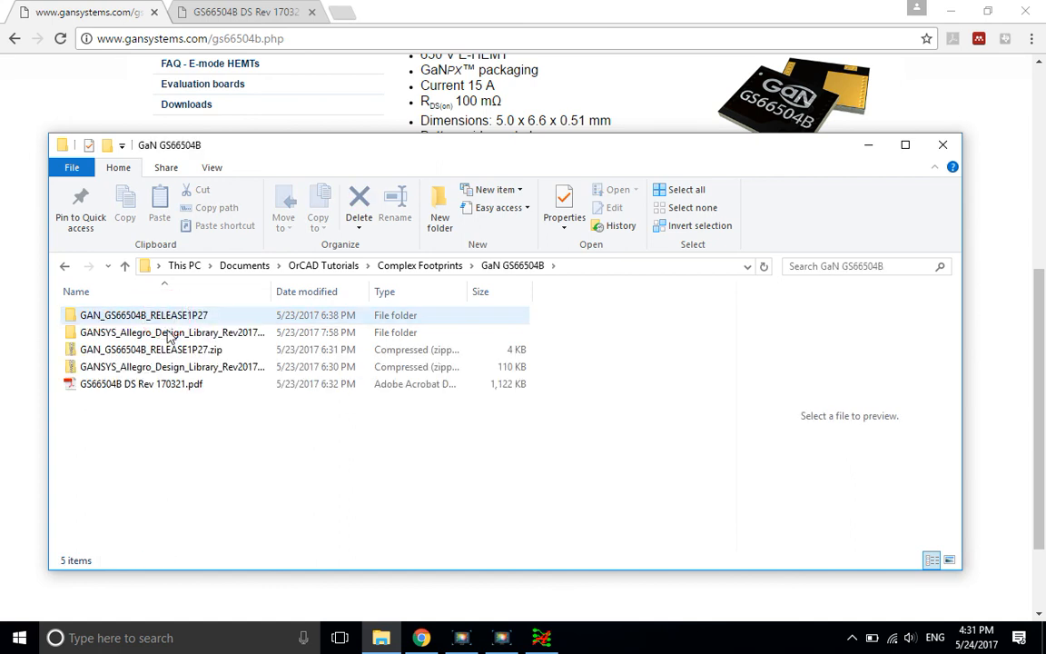
{"action": "double_click", "coordinate": [177, 332]}
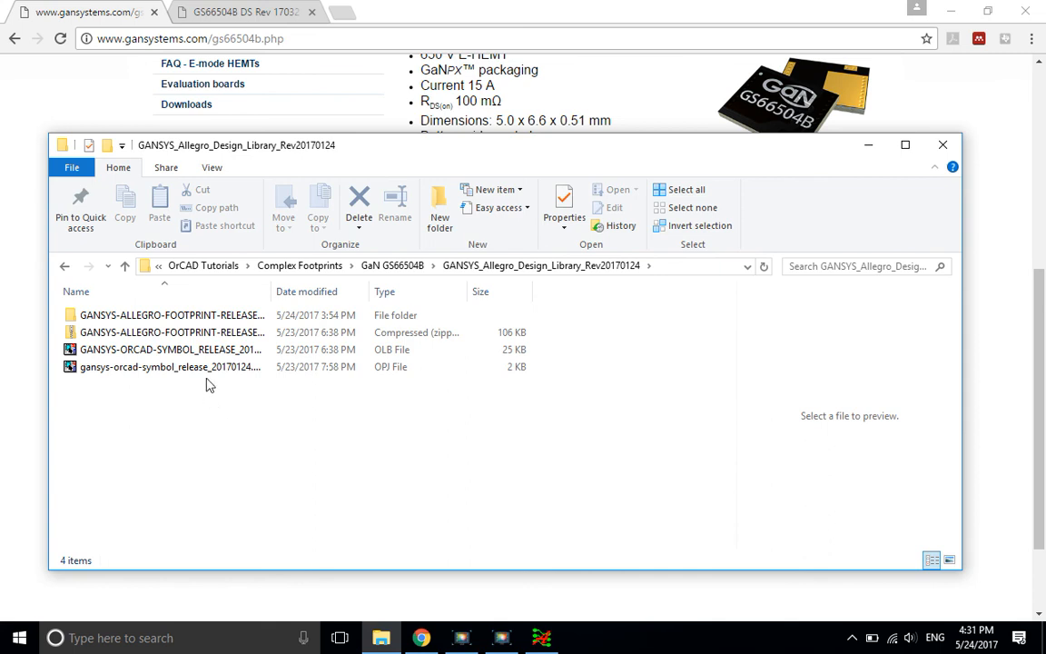
{"action": "double_click", "coordinate": [207, 318]}
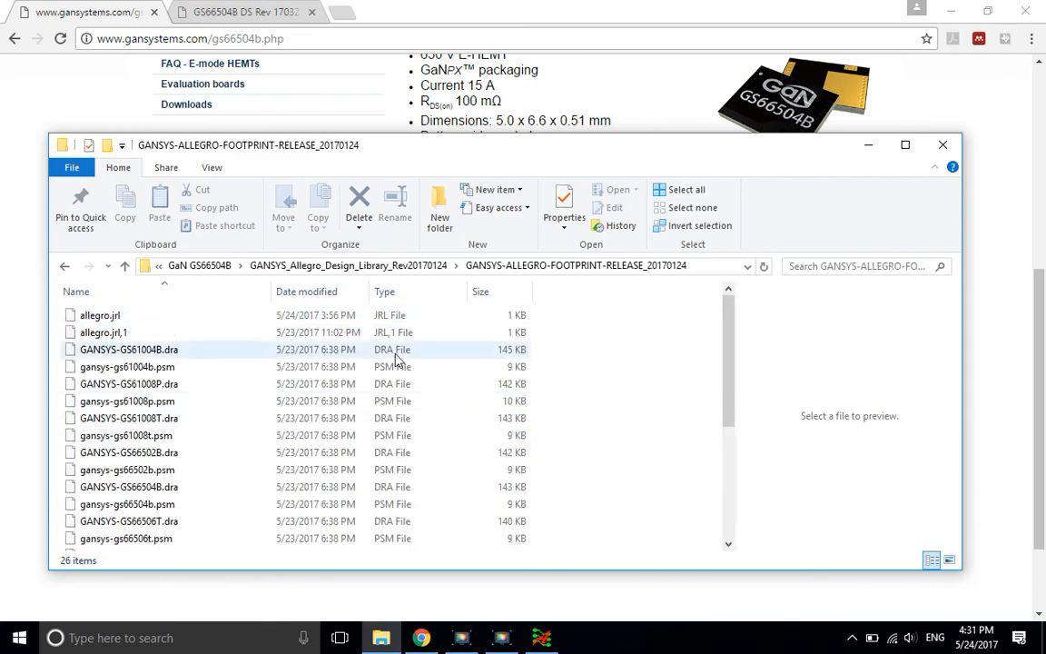
{"action": "scroll", "coordinate": [626, 373], "scroll_direction": "down", "scroll_amount": 4}
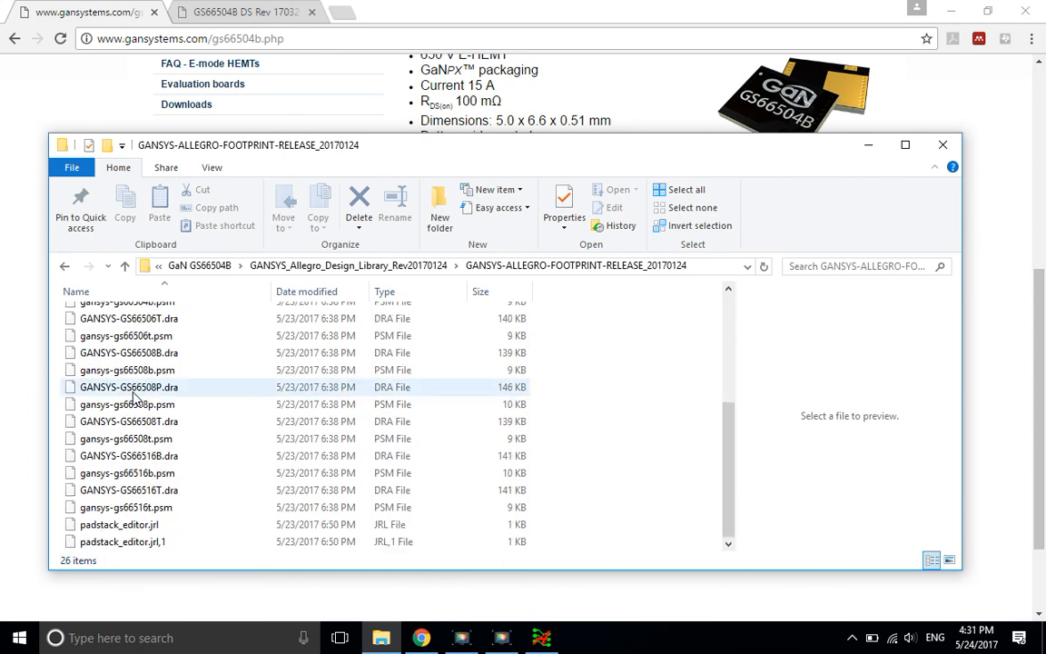
{"action": "scroll", "coordinate": [180, 362], "scroll_direction": "up", "scroll_amount": 2}
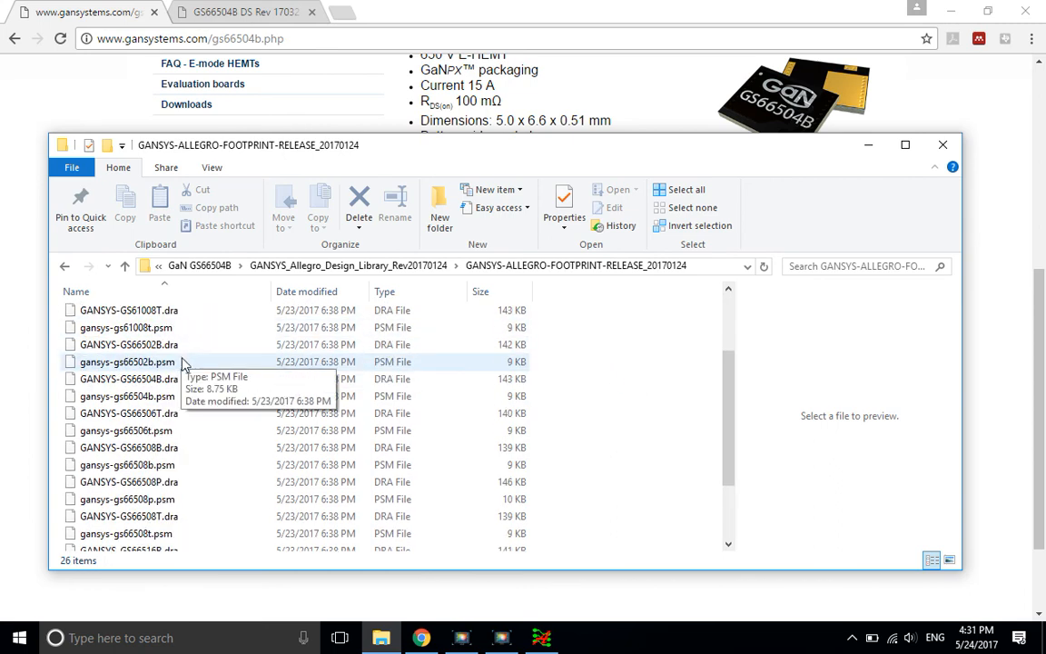
{"action": "scroll", "coordinate": [186, 369], "scroll_direction": "down", "scroll_amount": 1}
{"action": "scroll", "coordinate": [186, 368], "scroll_direction": "down", "scroll_amount": 1}
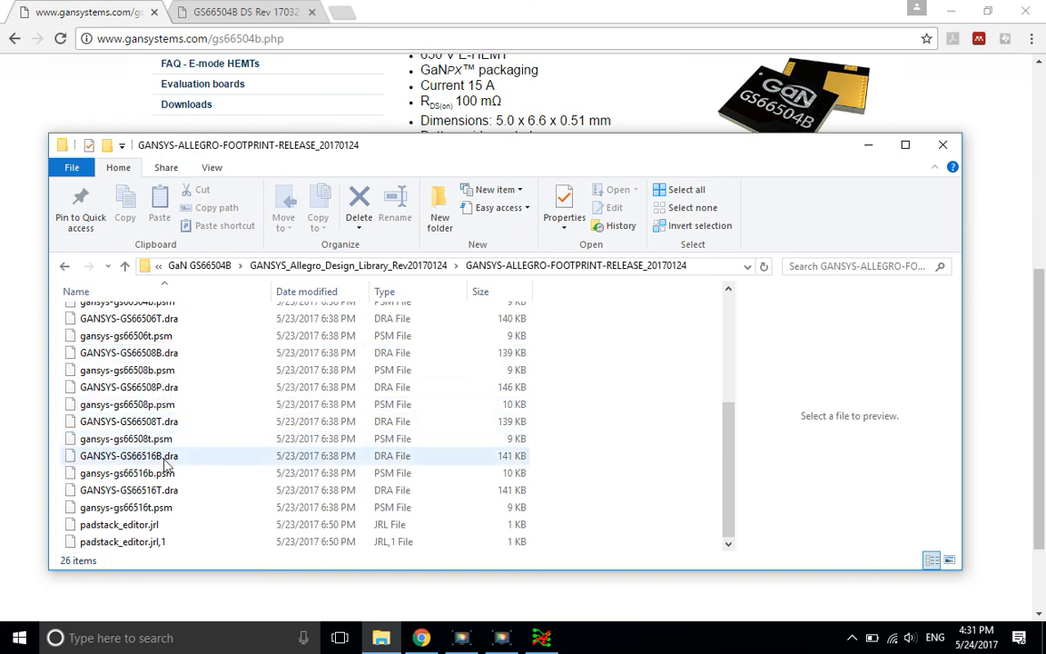
Switch to Allegro and browse for a drawing to open in GaN GS66504B's GANSYS-ALLEGRO-FOOTPRINT-RELEASE_20170124 folder.
{"action": "left_click", "coordinate": [544, 637]}
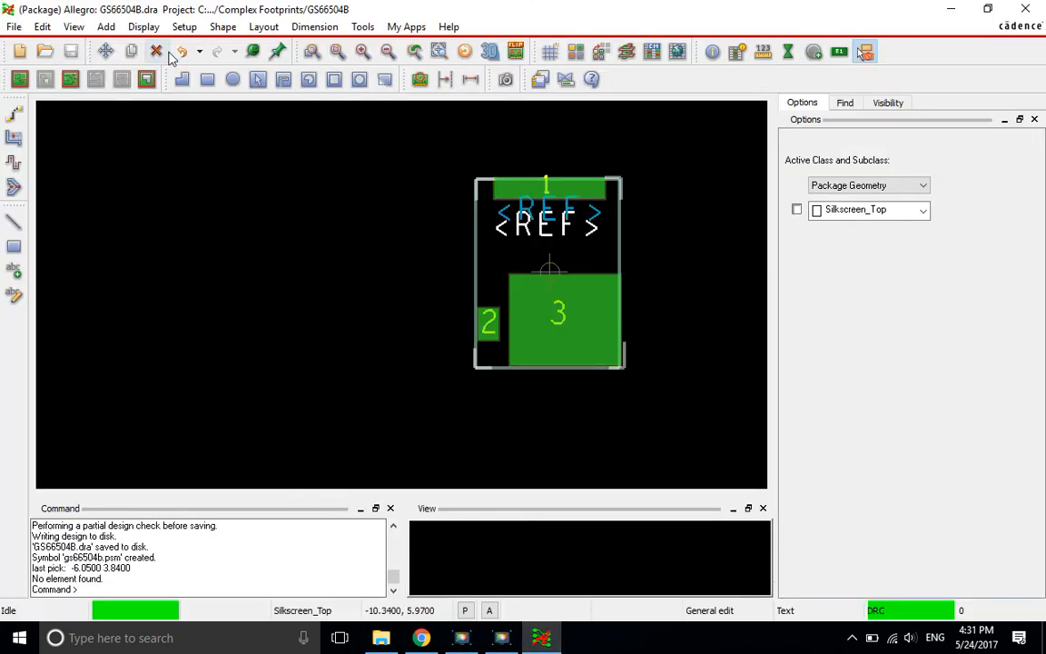
{"action": "left_click", "coordinate": [152, 136]}
{"action": "left_click", "coordinate": [14, 26]}
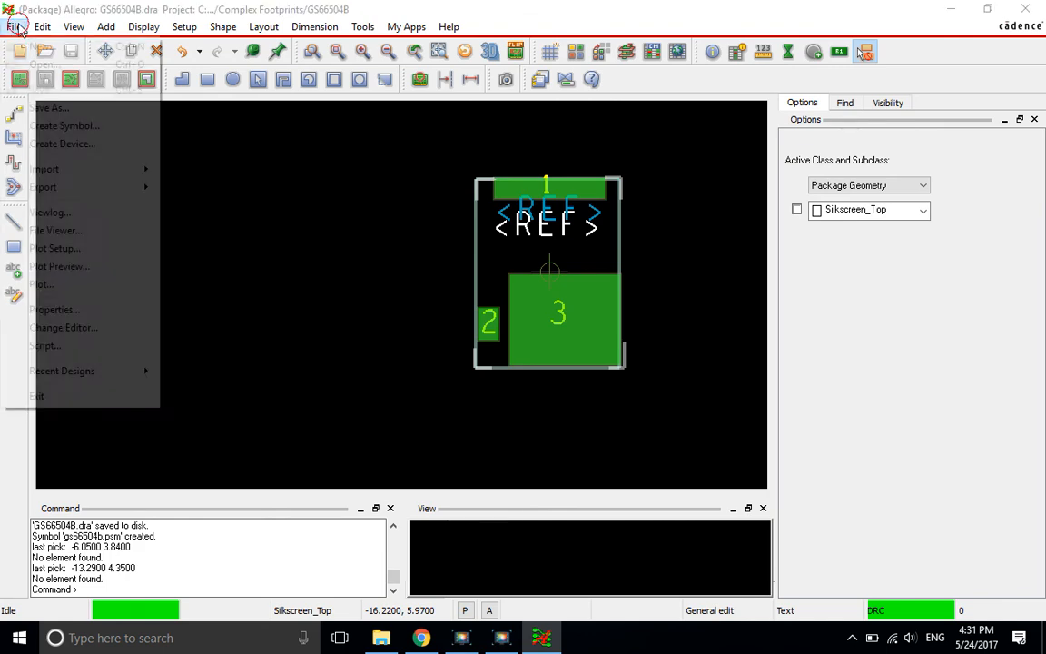
{"action": "left_click", "coordinate": [41, 64]}
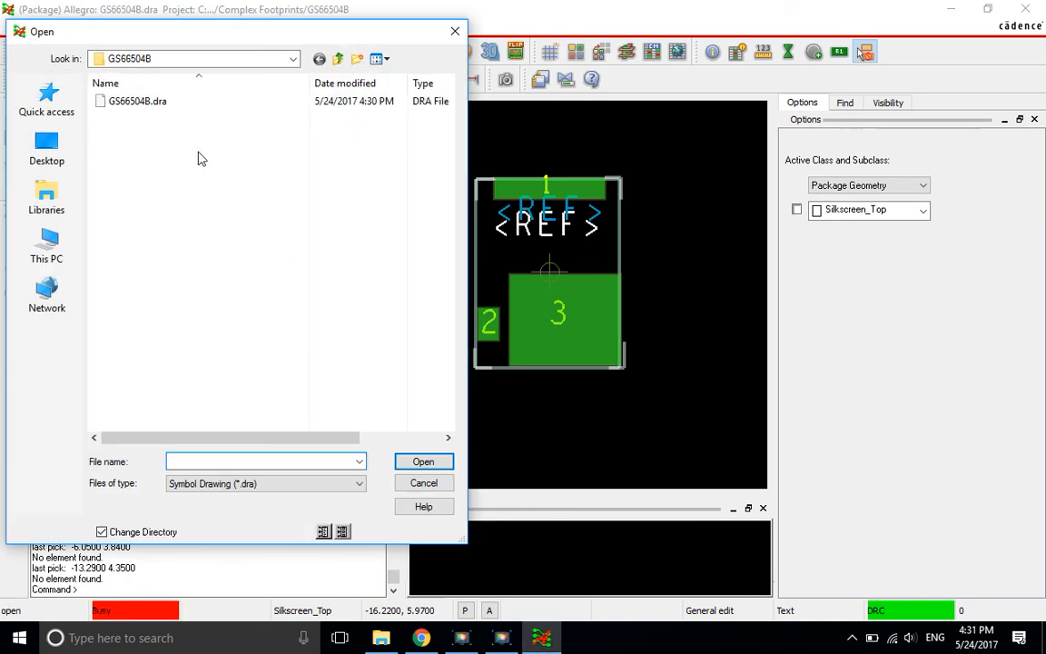
{"action": "left_click", "coordinate": [338, 59]}
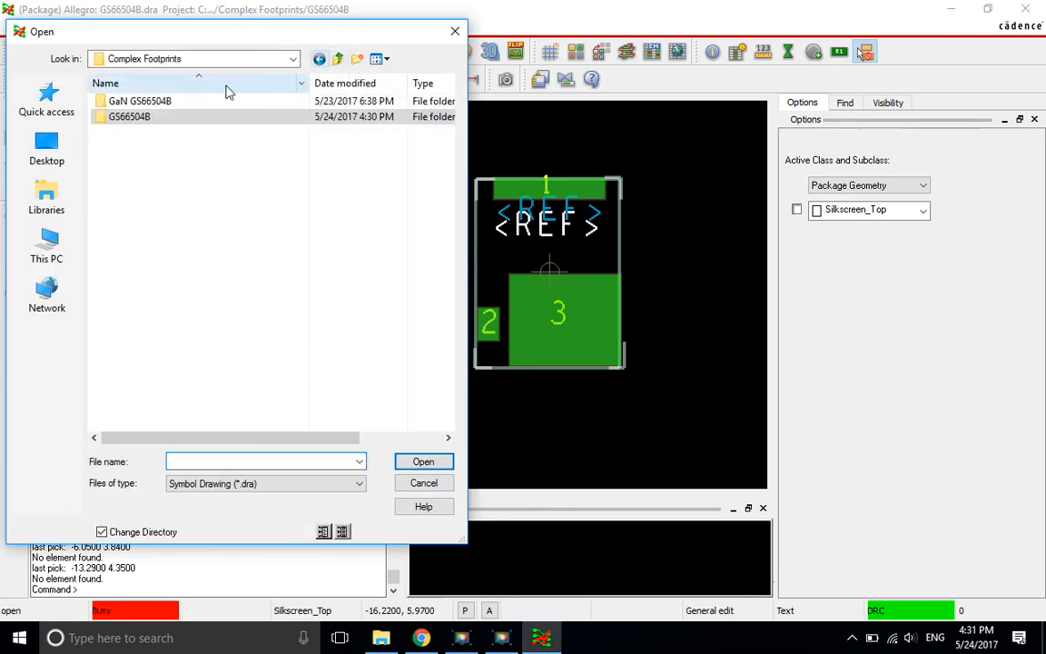
{"action": "double_click", "coordinate": [186, 100]}
{"action": "left_click", "coordinate": [187, 102]}
{"action": "double_click", "coordinate": [186, 102]}
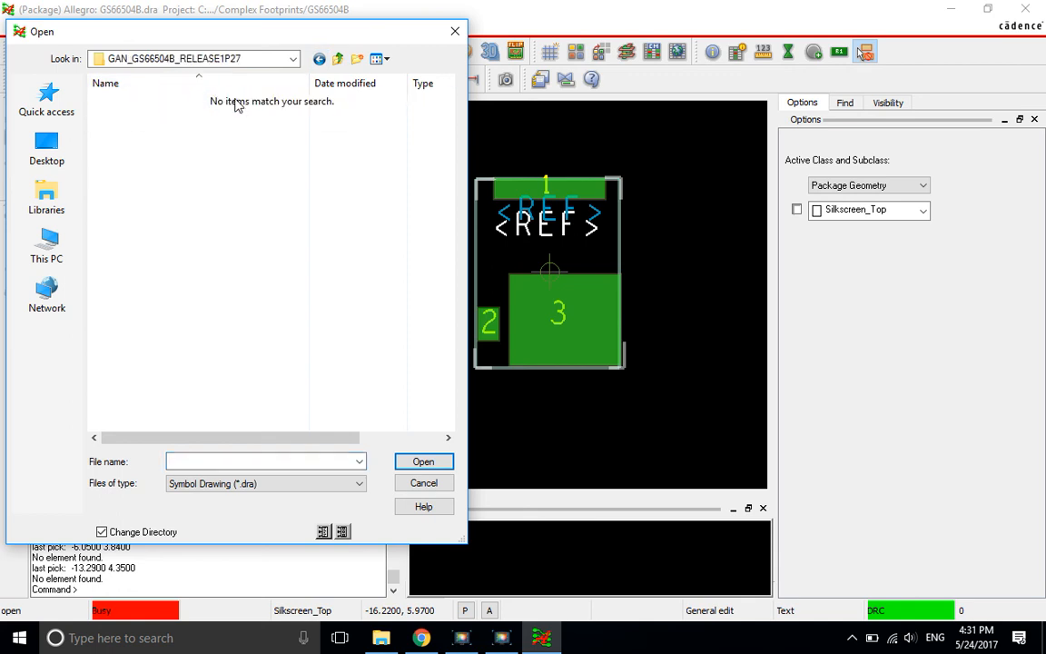
{"action": "left_click", "coordinate": [318, 59]}
{"action": "left_click", "coordinate": [215, 121]}
{"action": "double_click", "coordinate": [215, 122]}
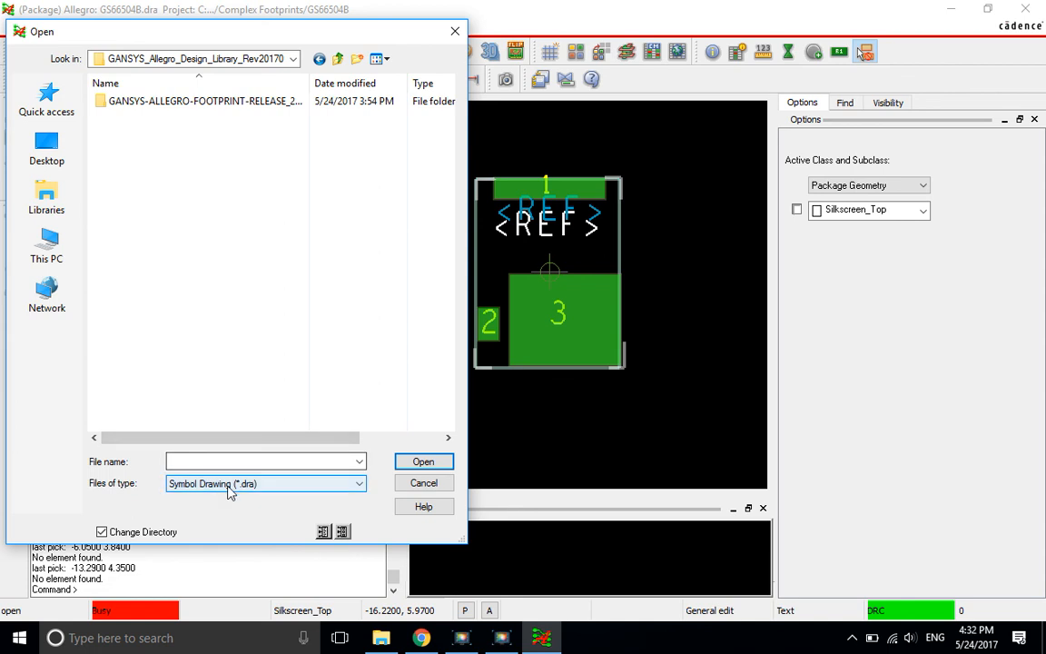
{"action": "double_click", "coordinate": [227, 103]}
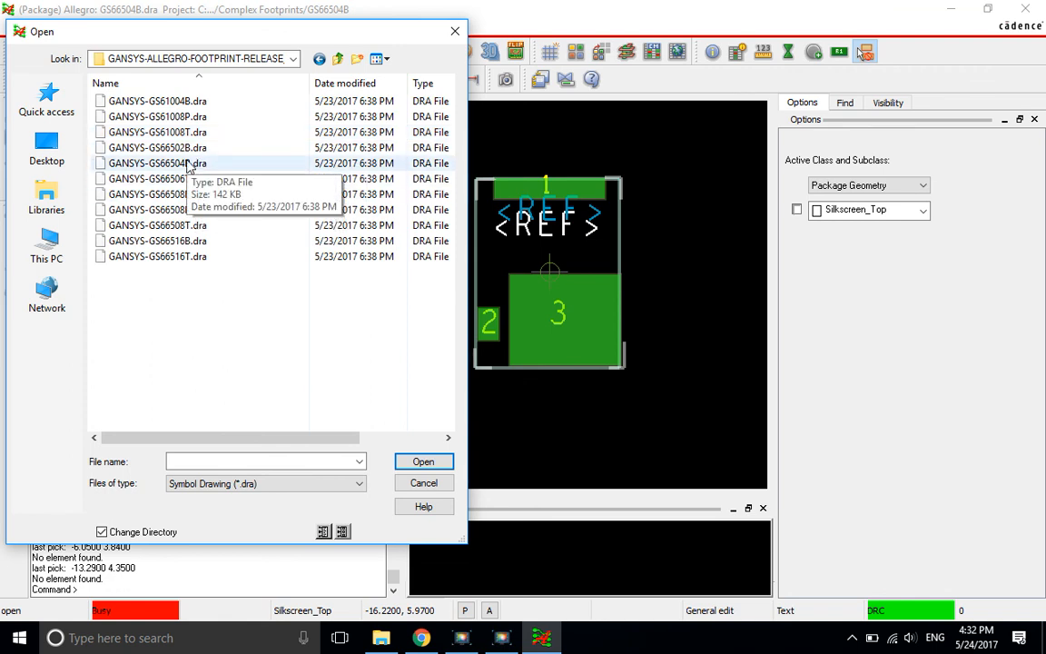
Open the manufacturer's GANSYS-GS66504B.dra footprint and accept updating it from the 16.6 release.
{"action": "left_click", "coordinate": [188, 163]}
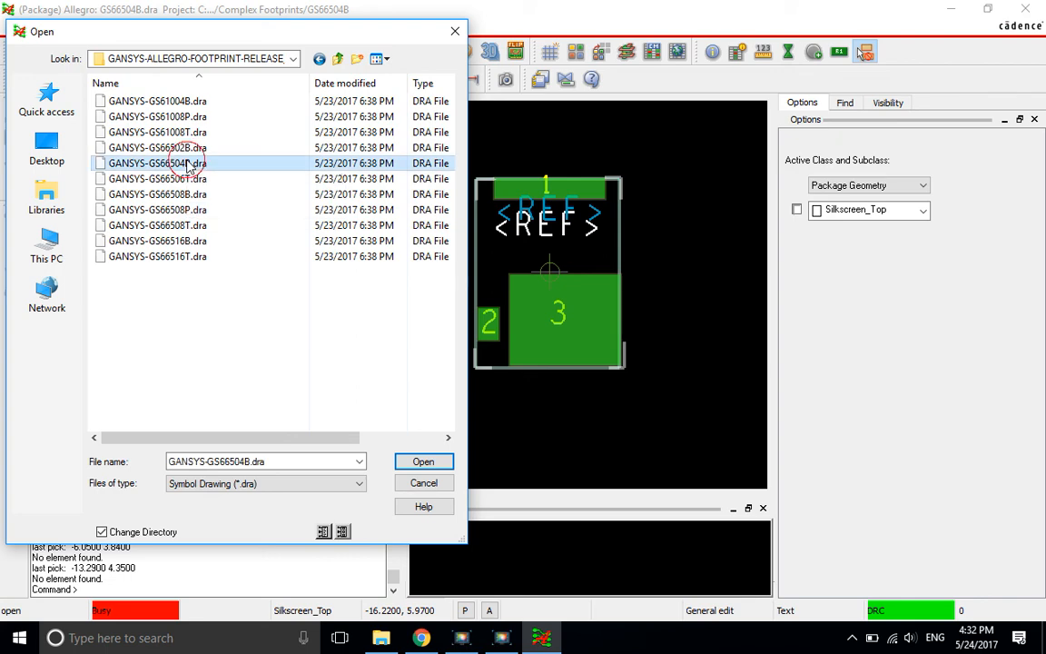
{"action": "left_click", "coordinate": [423, 462]}
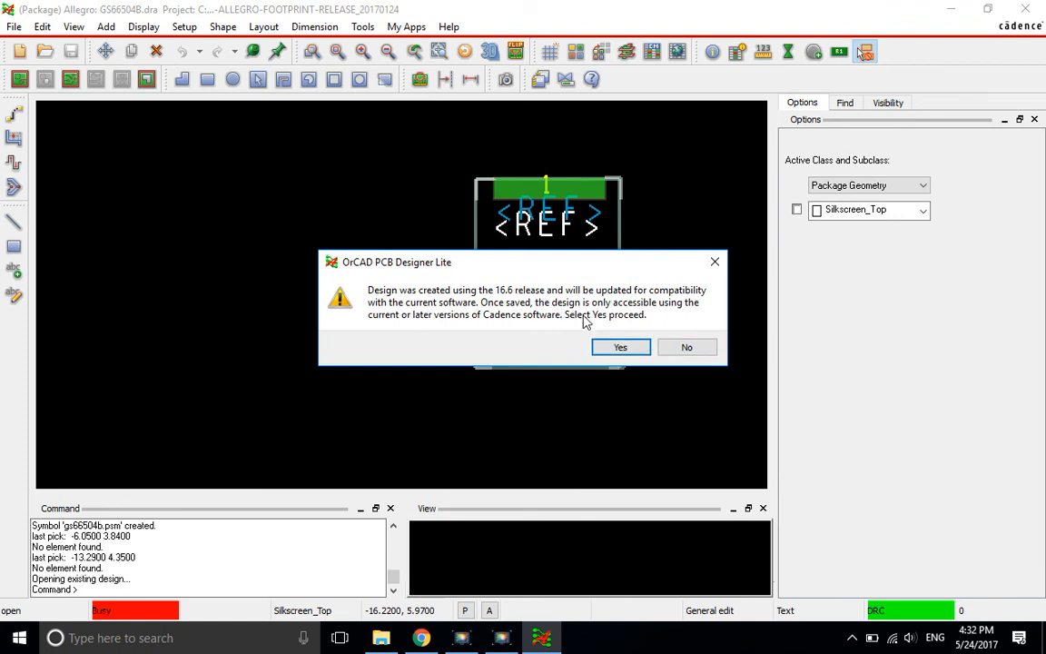
{"action": "left_click", "coordinate": [620, 348]}
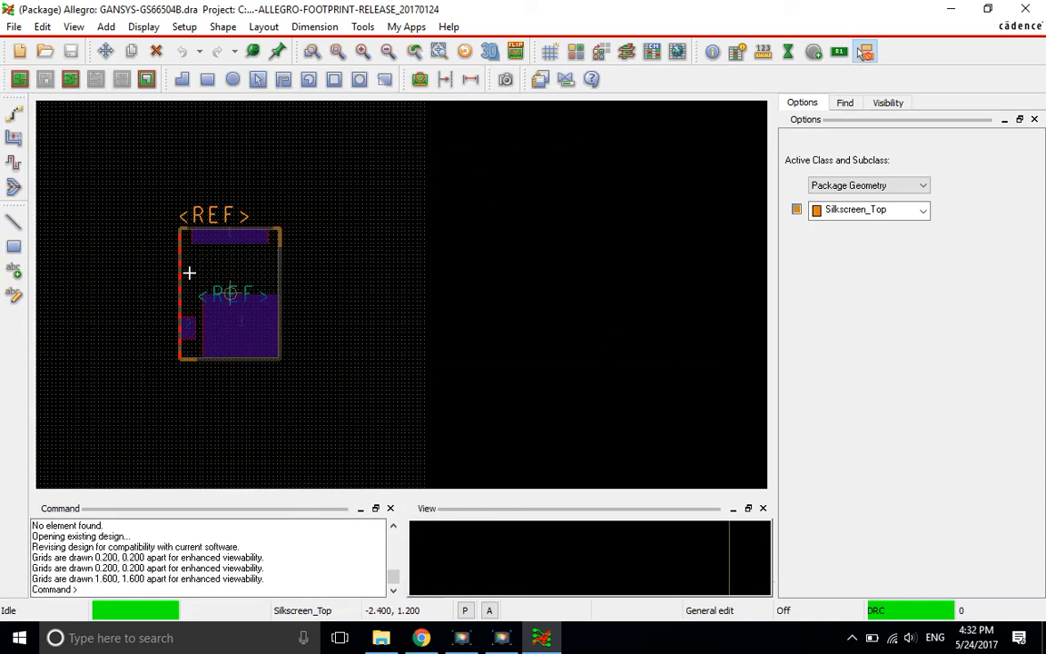
Examine the manufacturer footprint's pads, silkscreen corner marks and the pin 1 number up close.
{"action": "scroll", "coordinate": [195, 273], "scroll_direction": "up", "scroll_amount": 1}
{"action": "scroll", "coordinate": [401, 277], "scroll_direction": "up", "scroll_amount": 1}
{"action": "scroll", "coordinate": [401, 277], "scroll_direction": "down", "scroll_amount": 1}
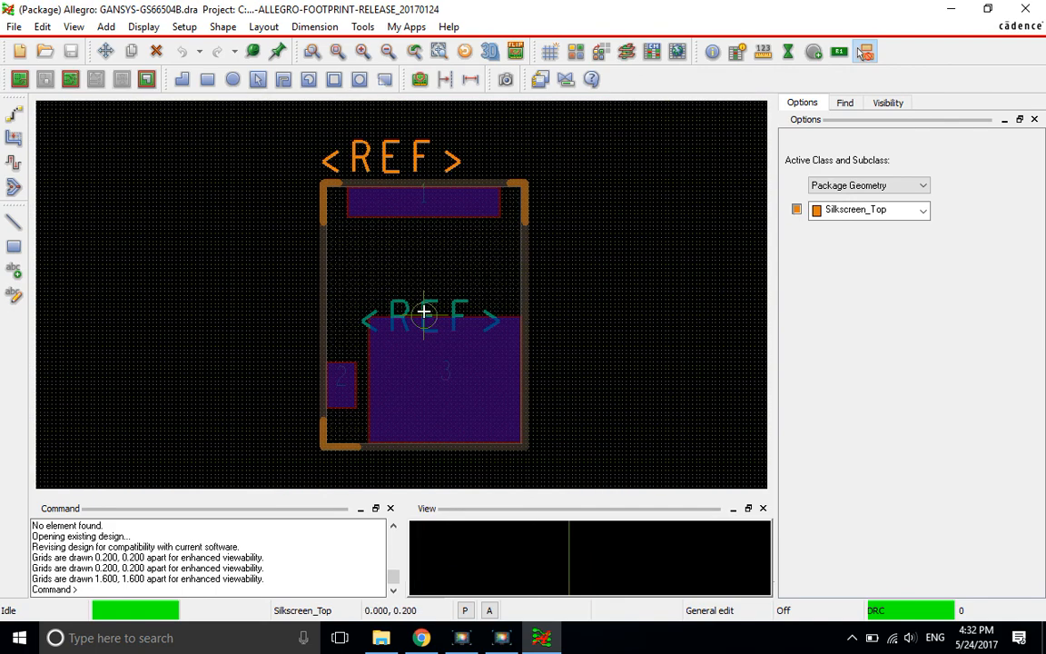
{"action": "scroll", "coordinate": [445, 366], "scroll_direction": "up", "scroll_amount": 1}
{"action": "scroll", "coordinate": [446, 366], "scroll_direction": "down", "scroll_amount": 1}
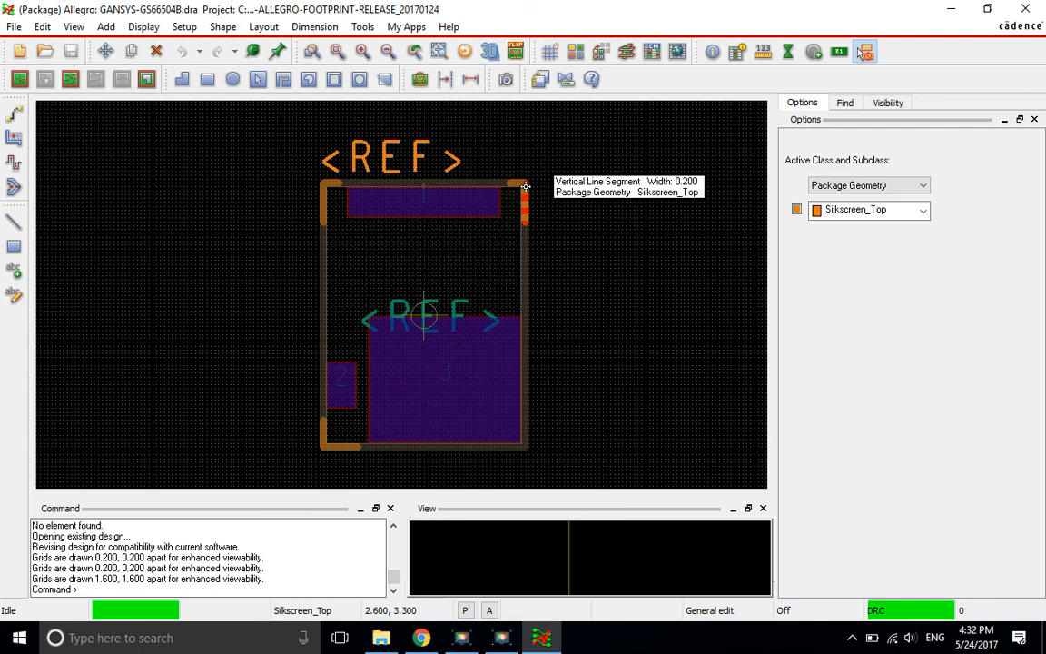
{"action": "scroll", "coordinate": [424, 184], "scroll_direction": "up", "scroll_amount": 2}
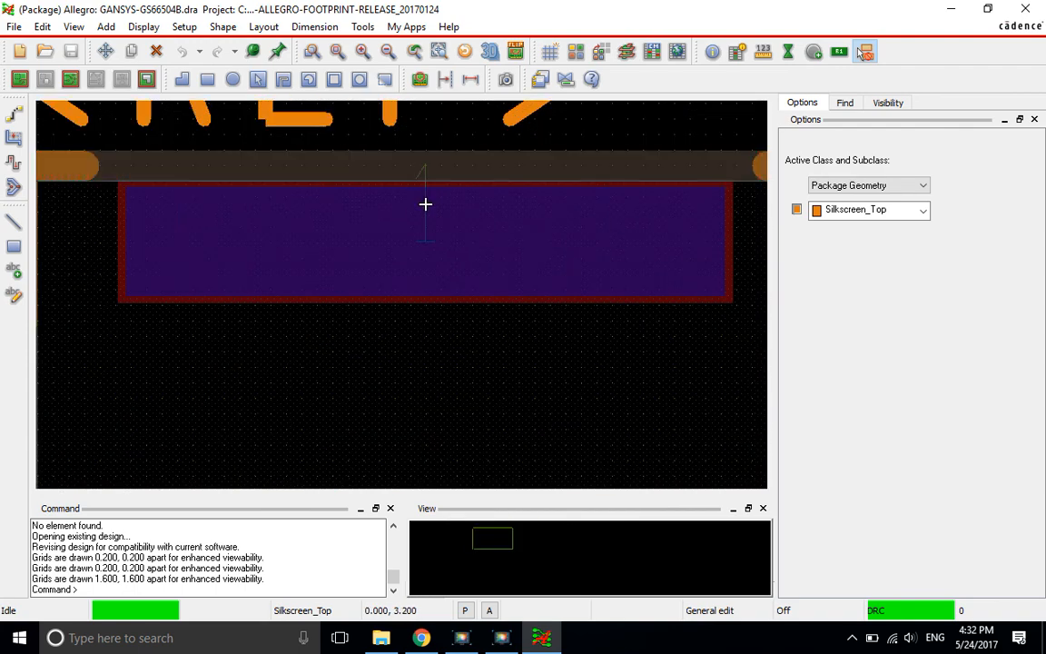
{"action": "scroll", "coordinate": [423, 202], "scroll_direction": "down", "scroll_amount": 1}
{"action": "scroll", "coordinate": [423, 145], "scroll_direction": "up", "scroll_amount": 2}
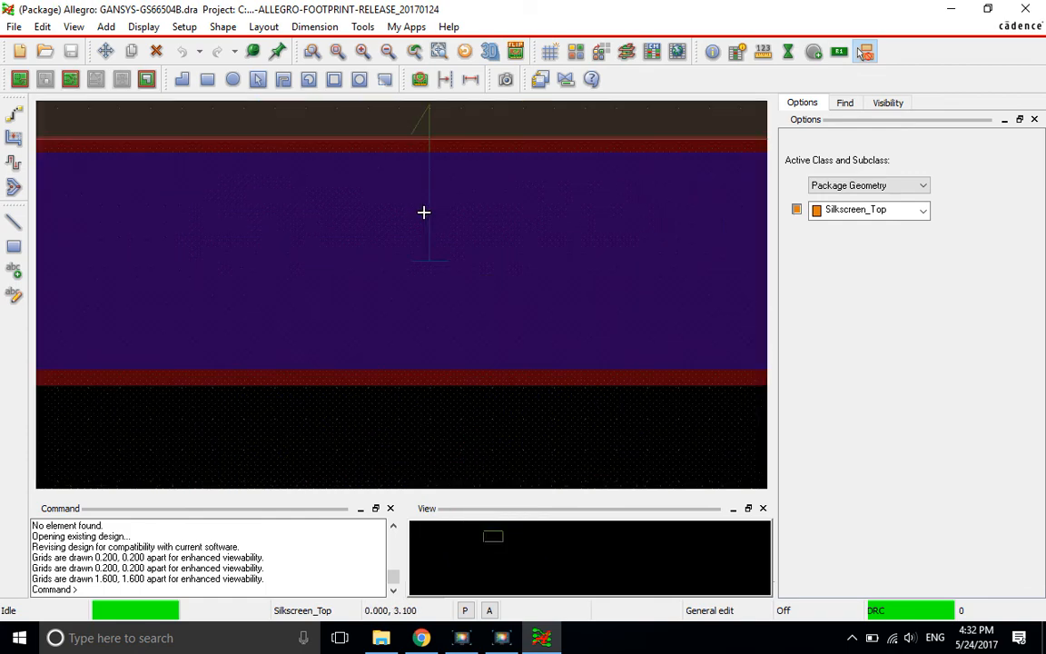
{"action": "scroll", "coordinate": [426, 137], "scroll_direction": "up", "scroll_amount": 1}
{"action": "scroll", "coordinate": [426, 324], "scroll_direction": "down", "scroll_amount": 3}
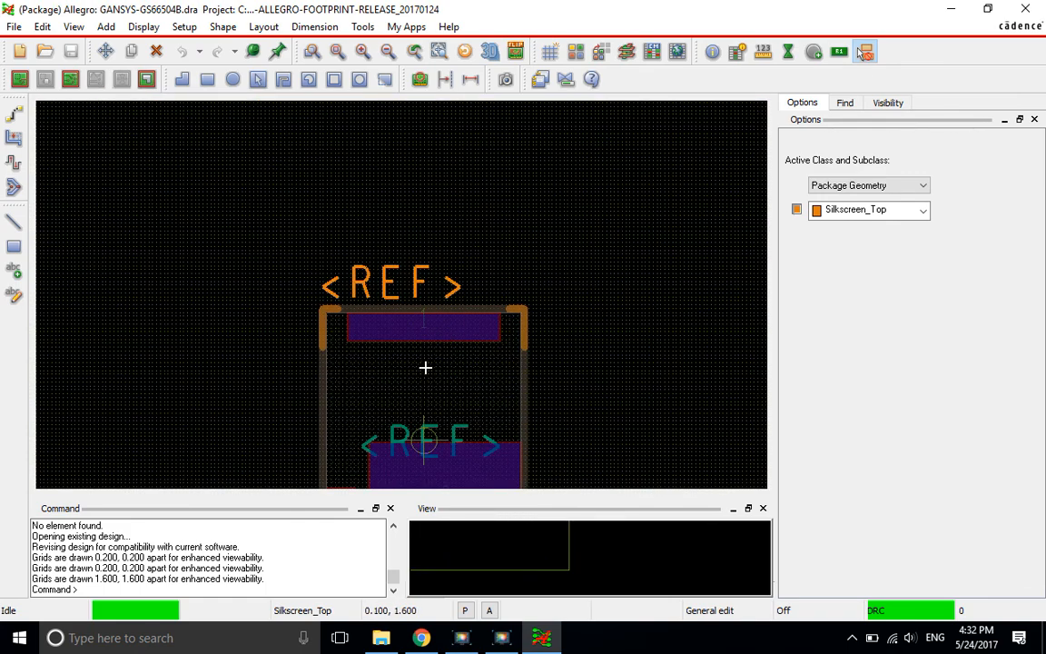
Restrict selection to text with the Super filter and move the pin 1 number to (0.300, 2.700) on its pad.
{"action": "right_click", "coordinate": [489, 253]}
{"action": "mouse_move", "coordinate": [535, 290]}
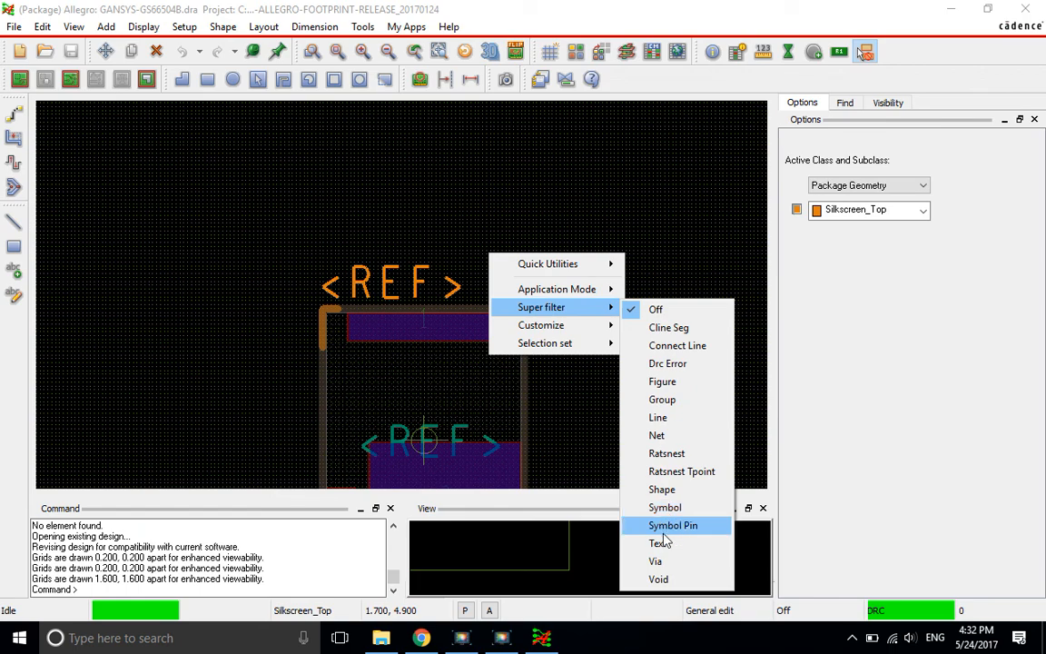
{"action": "left_click", "coordinate": [660, 543]}
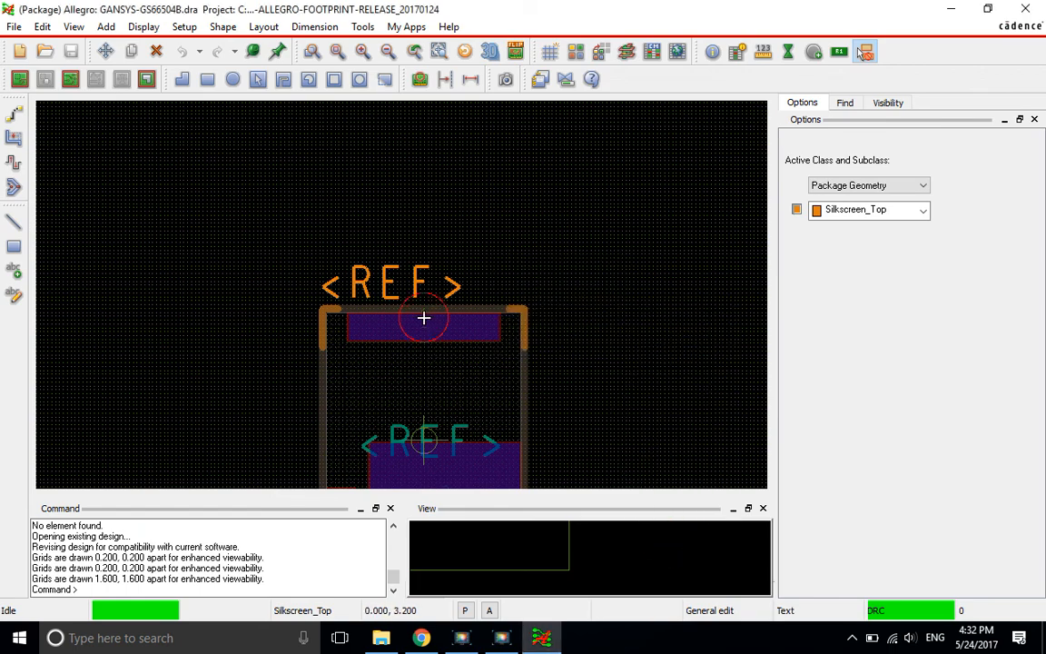
{"action": "left_click", "coordinate": [423, 318]}
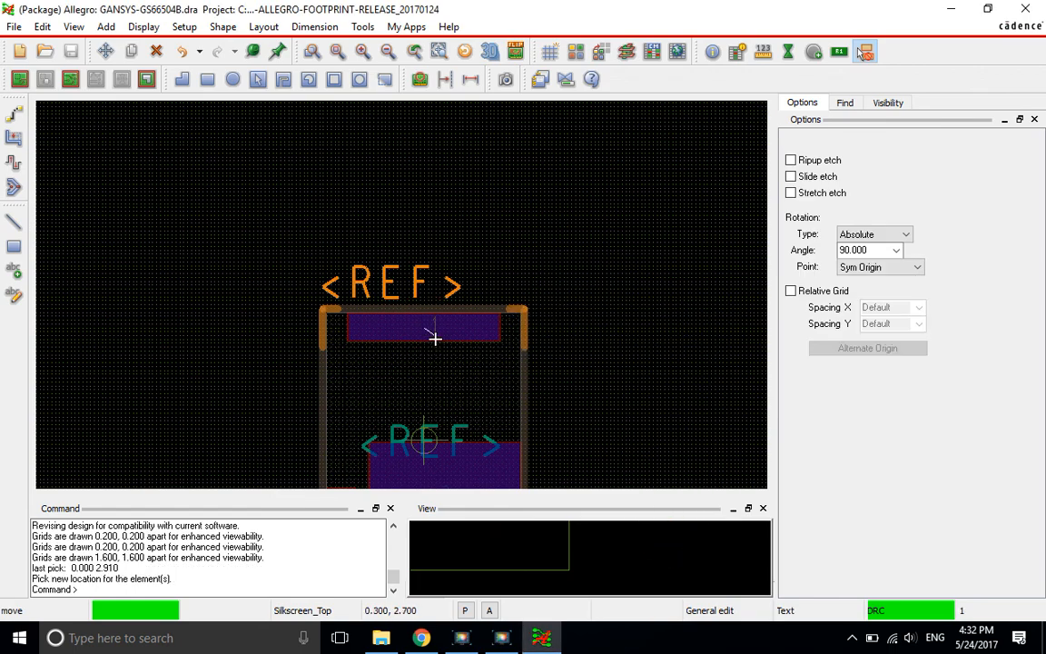
{"action": "left_click", "coordinate": [434, 338]}
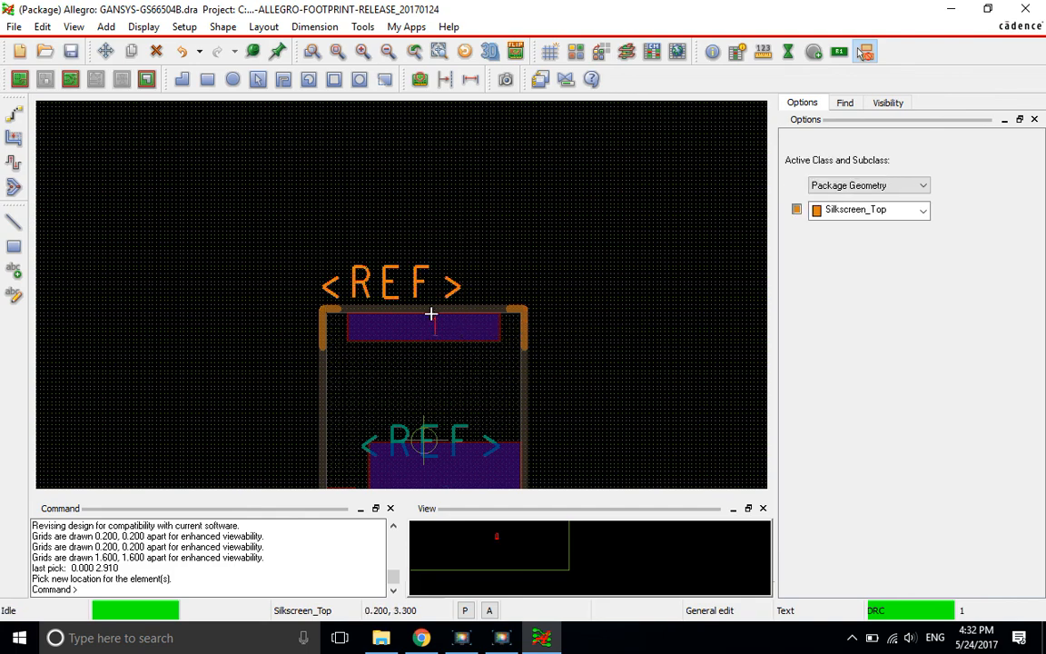
Show the element properties of the pin 1 number text to check its text block and photoplot width.
{"action": "left_click", "coordinate": [714, 54]}
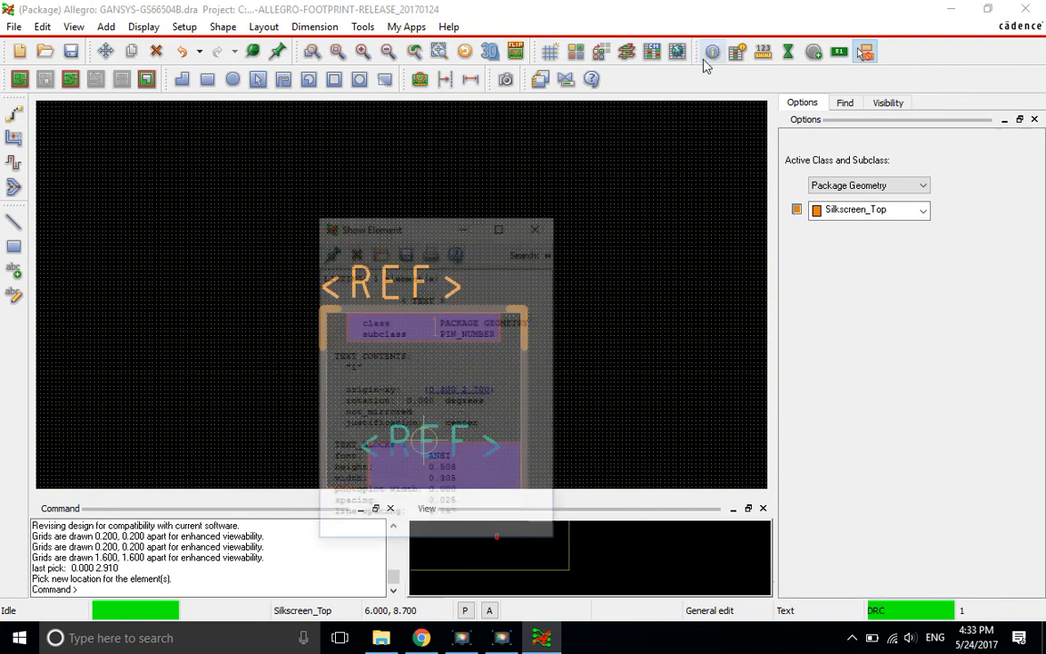
{"action": "left_click_drag", "start_coordinate": [390, 218], "coordinate": [170, 36]}
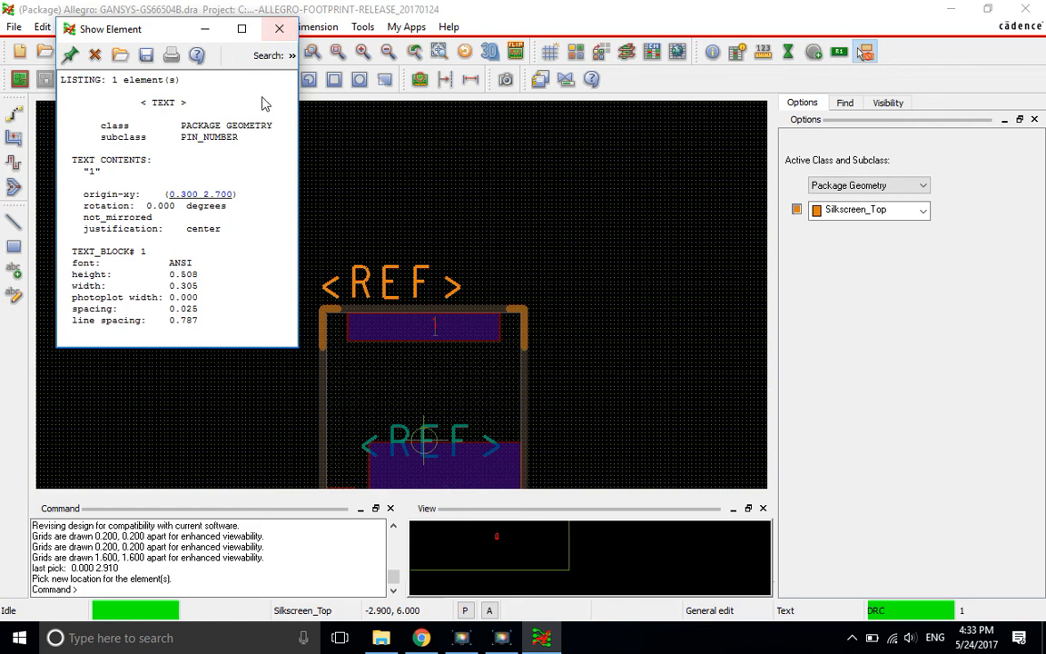
{"action": "left_click", "coordinate": [277, 30]}
{"action": "right_click", "coordinate": [242, 223]}
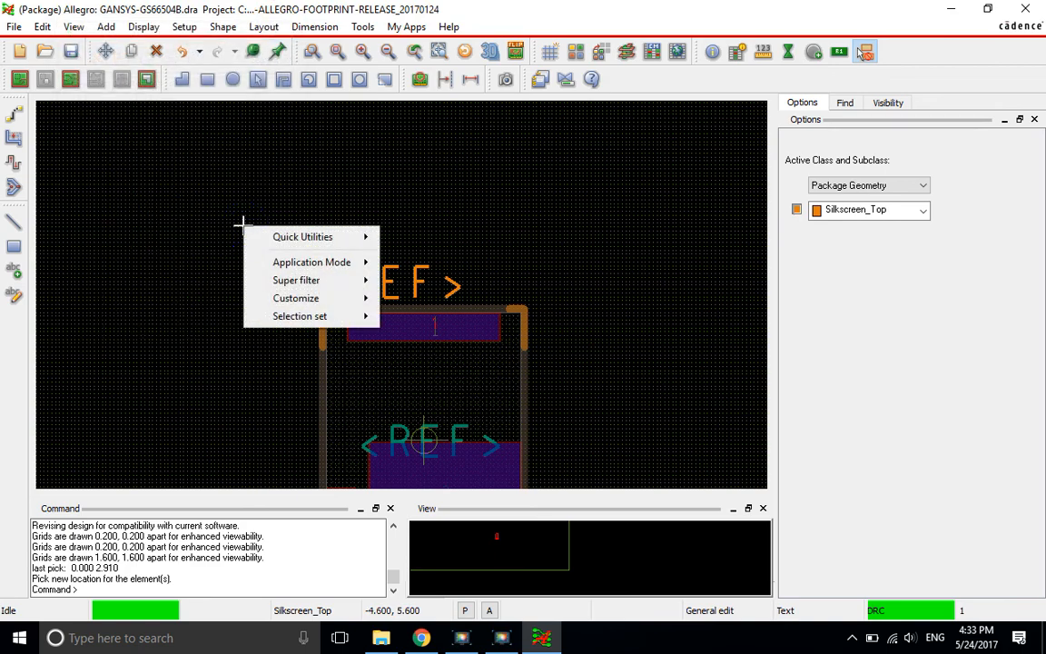
{"action": "left_click", "coordinate": [210, 172]}
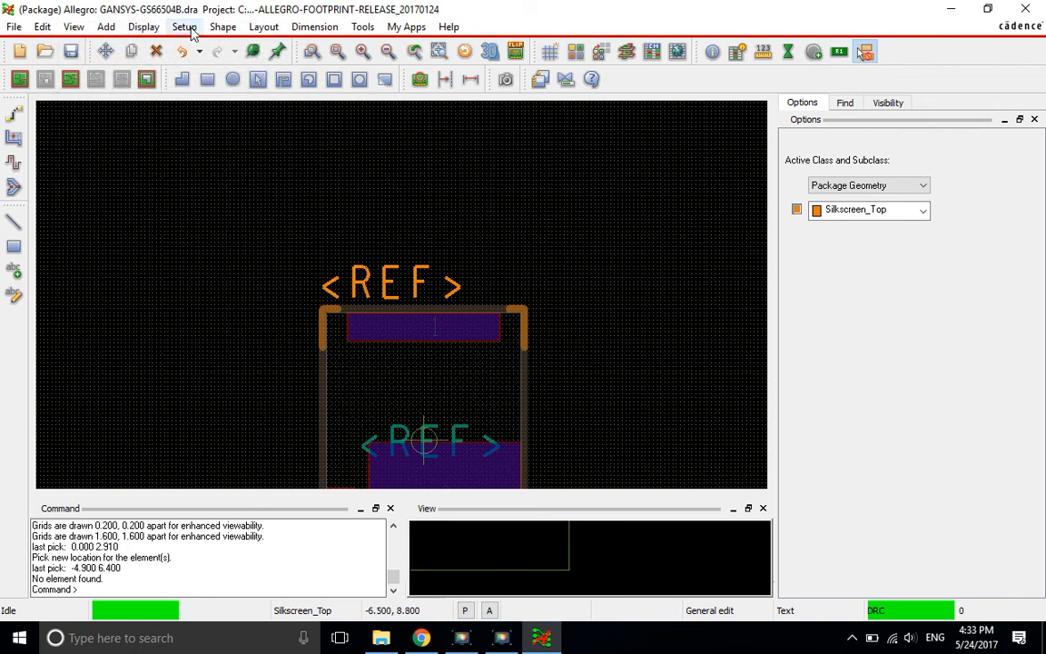
Set the photo width of text block 1 to 0.100 in the design's text size setup.
{"action": "left_click", "coordinate": [186, 27]}
{"action": "left_click", "coordinate": [209, 45]}
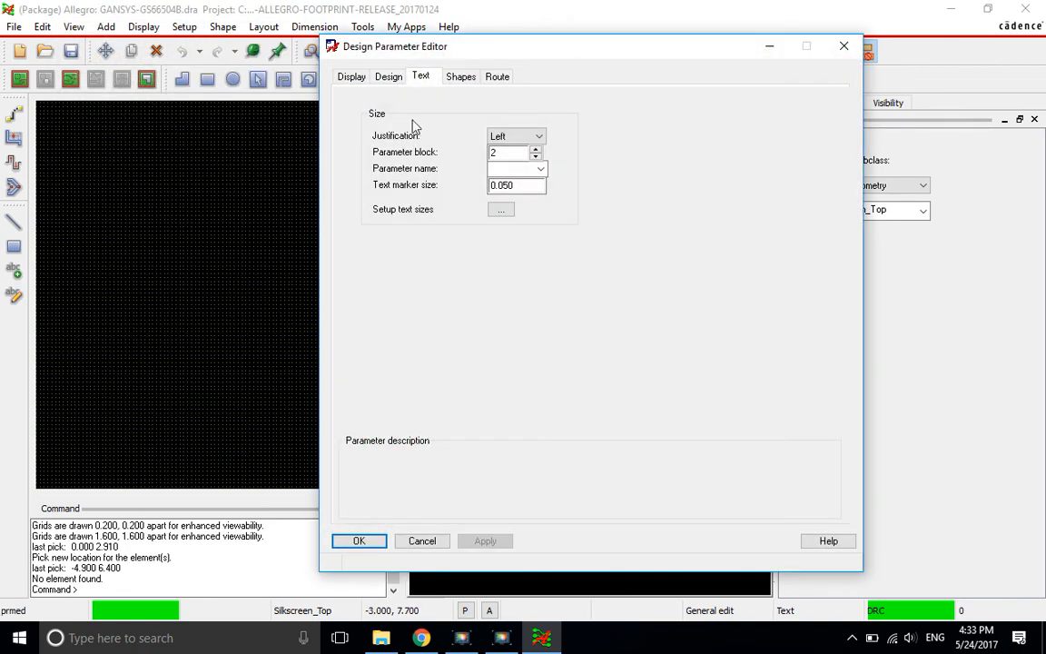
{"action": "left_click", "coordinate": [500, 211]}
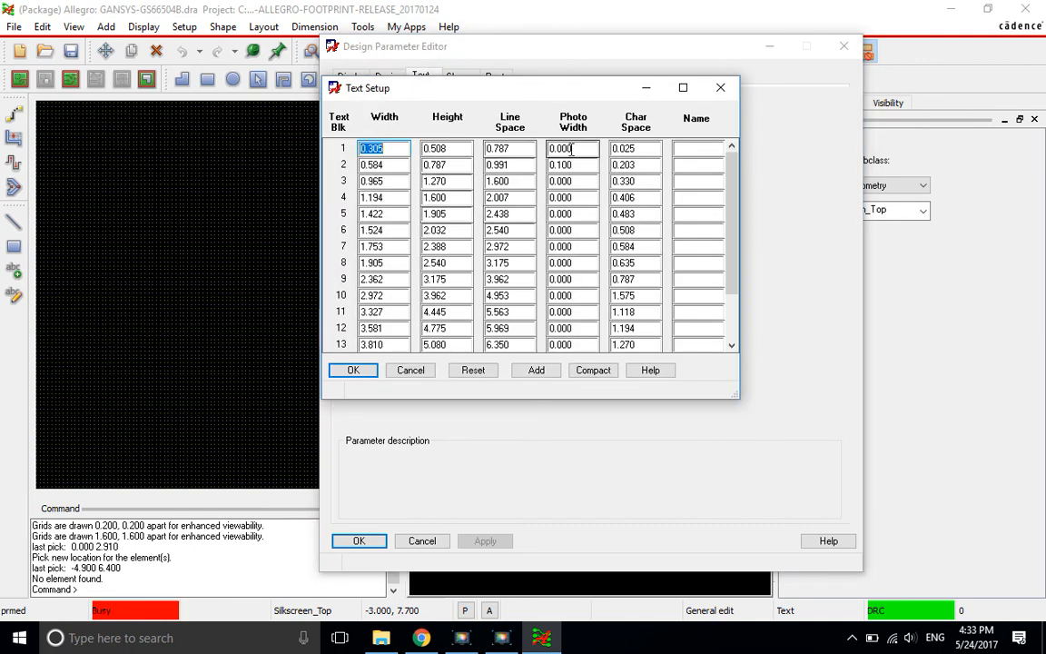
{"action": "left_click", "coordinate": [583, 149]}
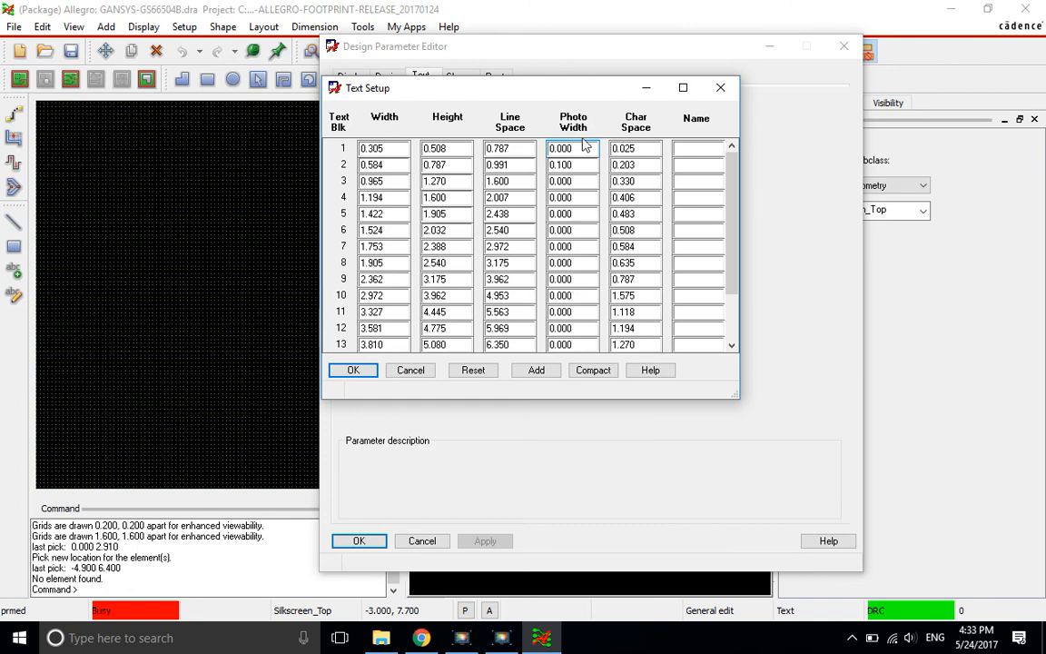
{"action": "left_click_drag", "start_coordinate": [512, 89], "coordinate": [595, 93]}
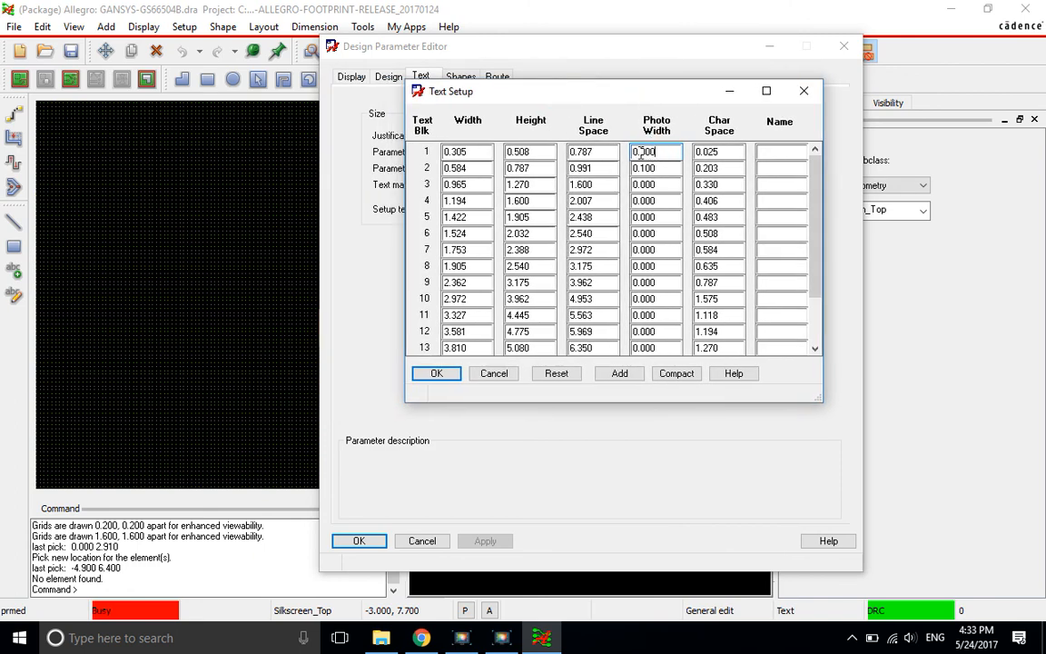
{"action": "type", "text": "1"}
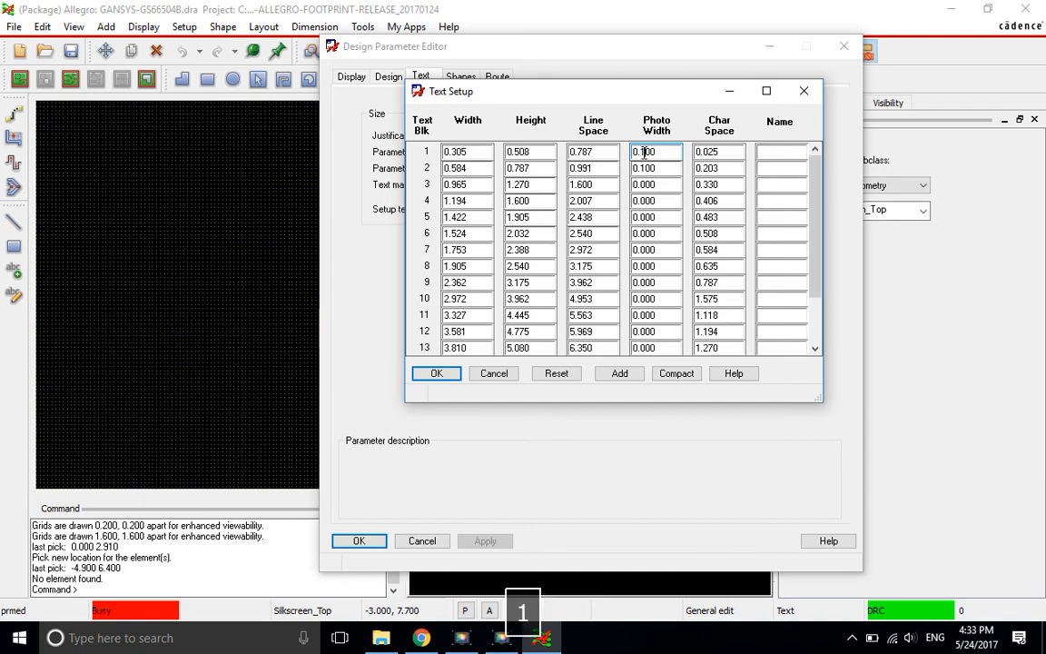
{"action": "key", "text": "Tab"}
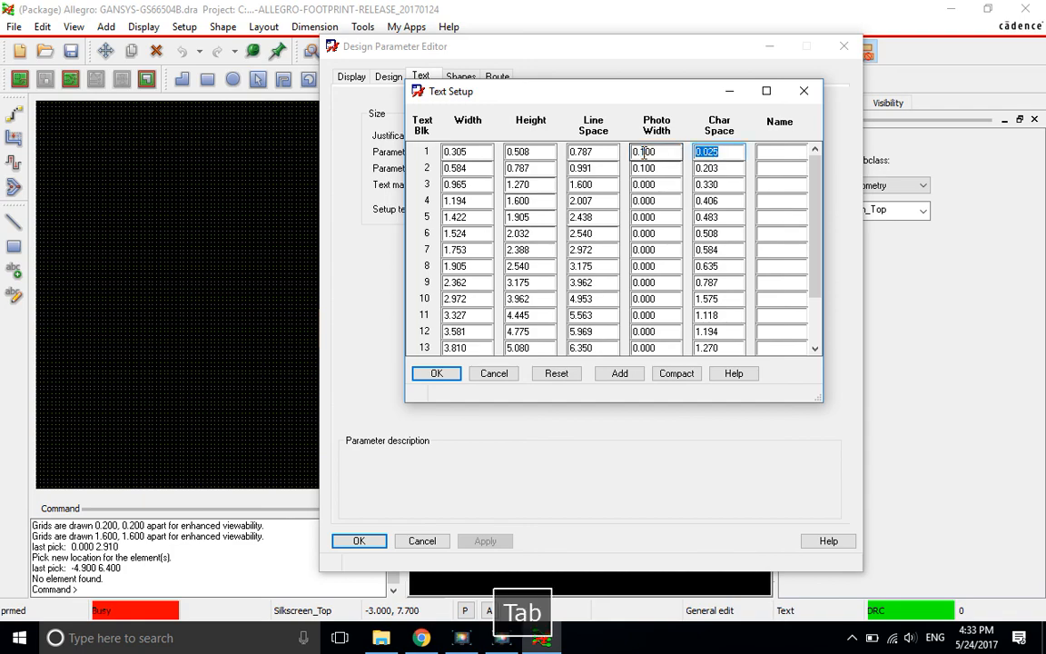
{"action": "left_click", "coordinate": [434, 373]}
{"action": "left_click", "coordinate": [477, 542]}
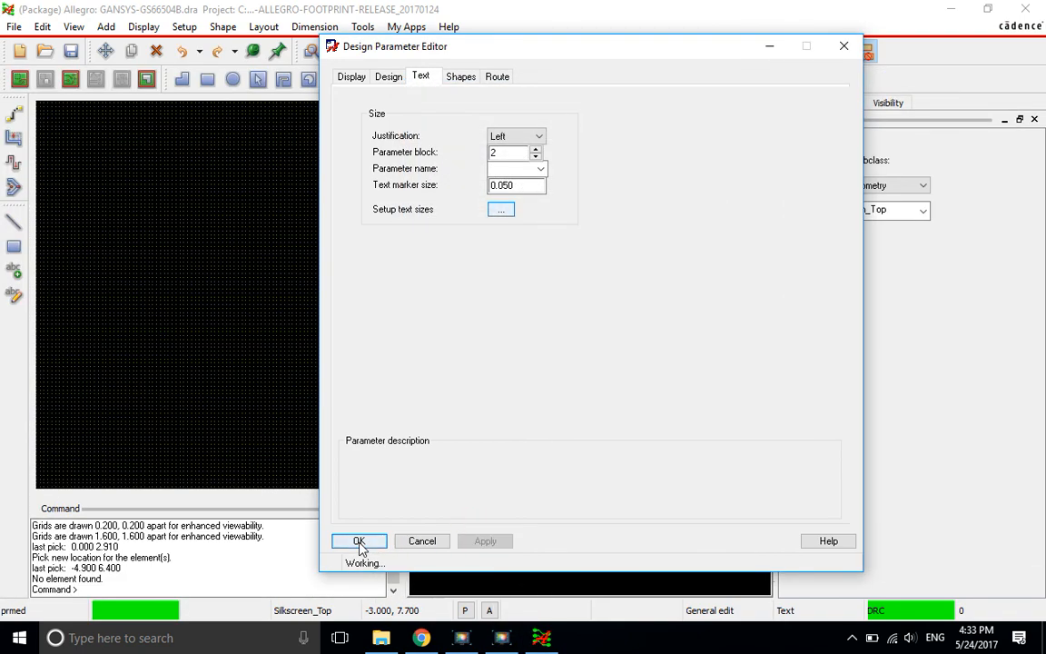
{"action": "left_click", "coordinate": [360, 542]}
Inspect the pin numbers 1, 2 and 3 and the overall footprint with the thicker text.
{"action": "left_click", "coordinate": [219, 277]}
{"action": "scroll", "coordinate": [479, 360], "scroll_direction": "up", "scroll_amount": 2}
{"action": "scroll", "coordinate": [325, 196], "scroll_direction": "up", "scroll_amount": 2}
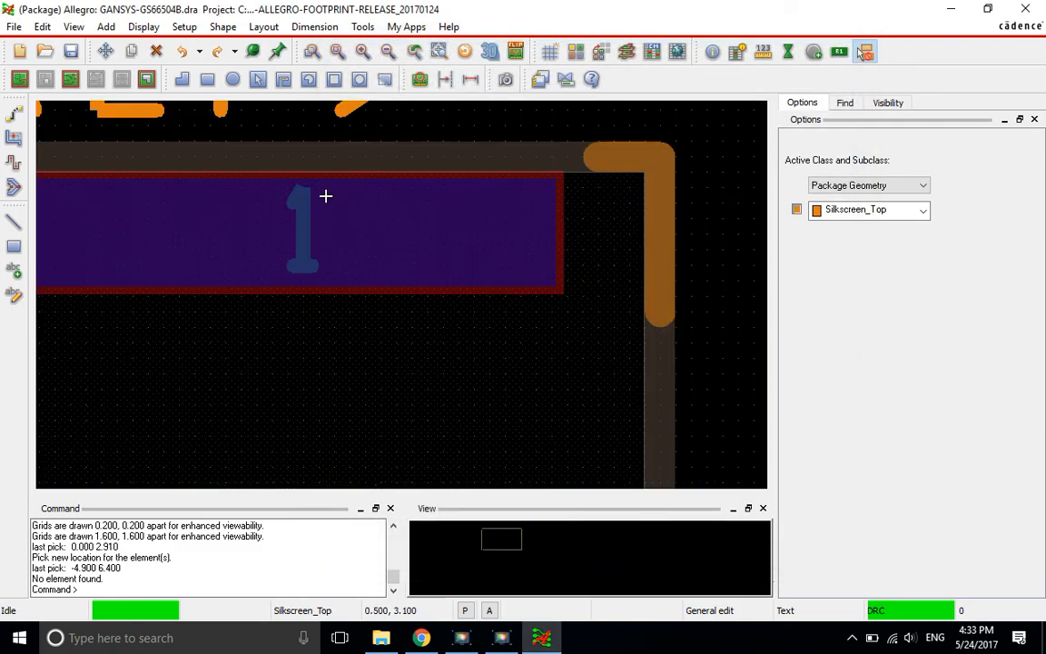
{"action": "scroll", "coordinate": [311, 221], "scroll_direction": "down", "scroll_amount": 1}
{"action": "scroll", "coordinate": [314, 223], "scroll_direction": "down", "scroll_amount": 2}
{"action": "left_click", "coordinate": [424, 286]}
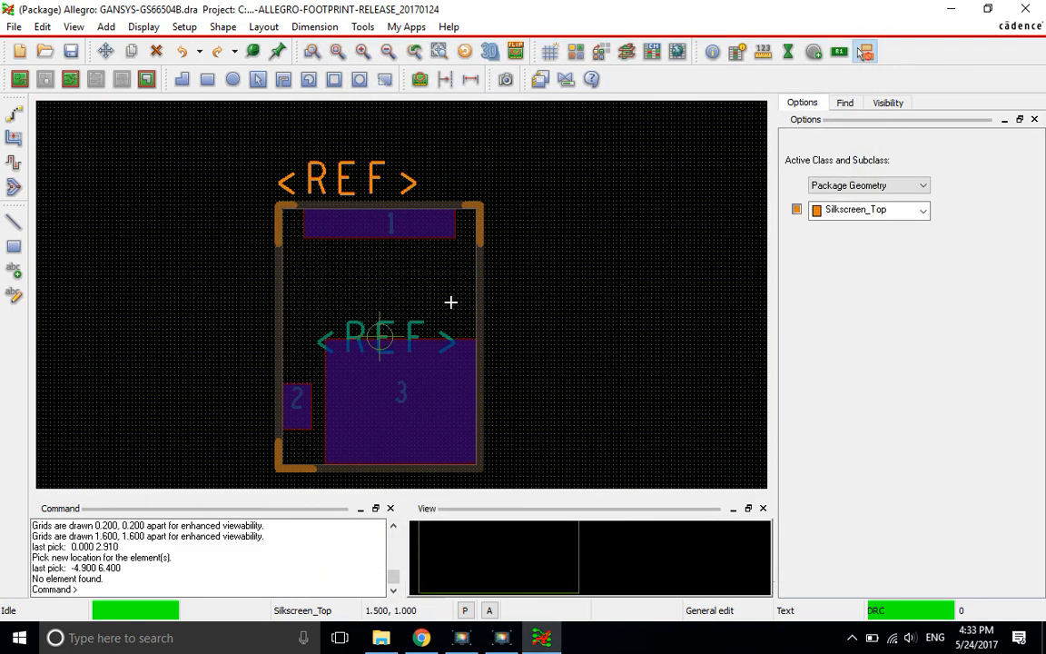
{"action": "left_click", "coordinate": [648, 202]}
{"action": "scroll", "coordinate": [404, 205], "scroll_direction": "down", "scroll_amount": 2}
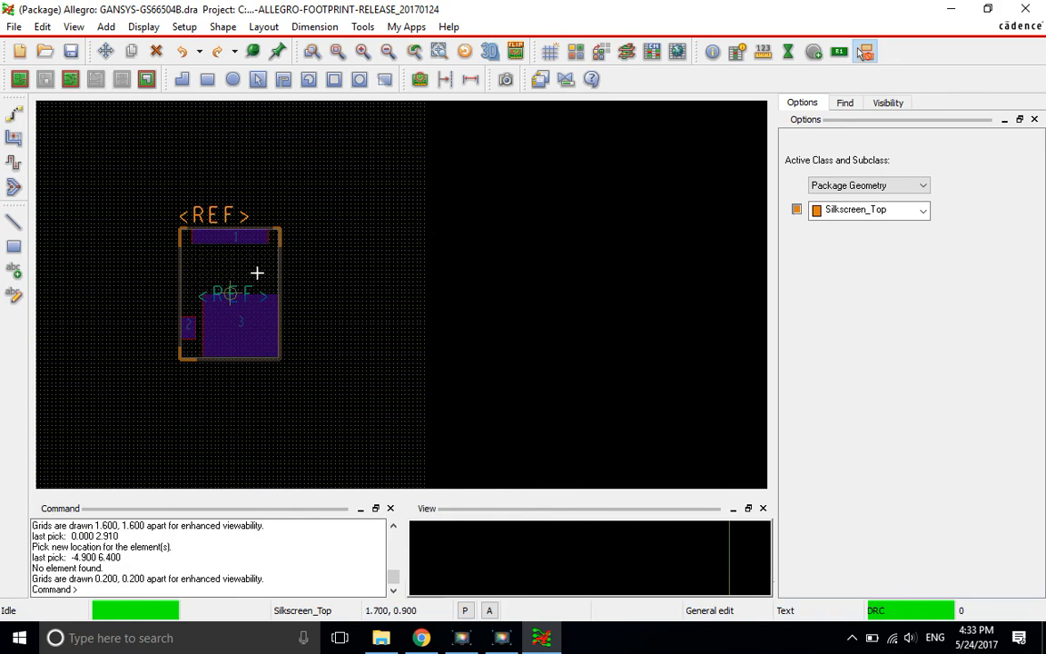
{"action": "scroll", "coordinate": [257, 274], "scroll_direction": "up", "scroll_amount": 2}
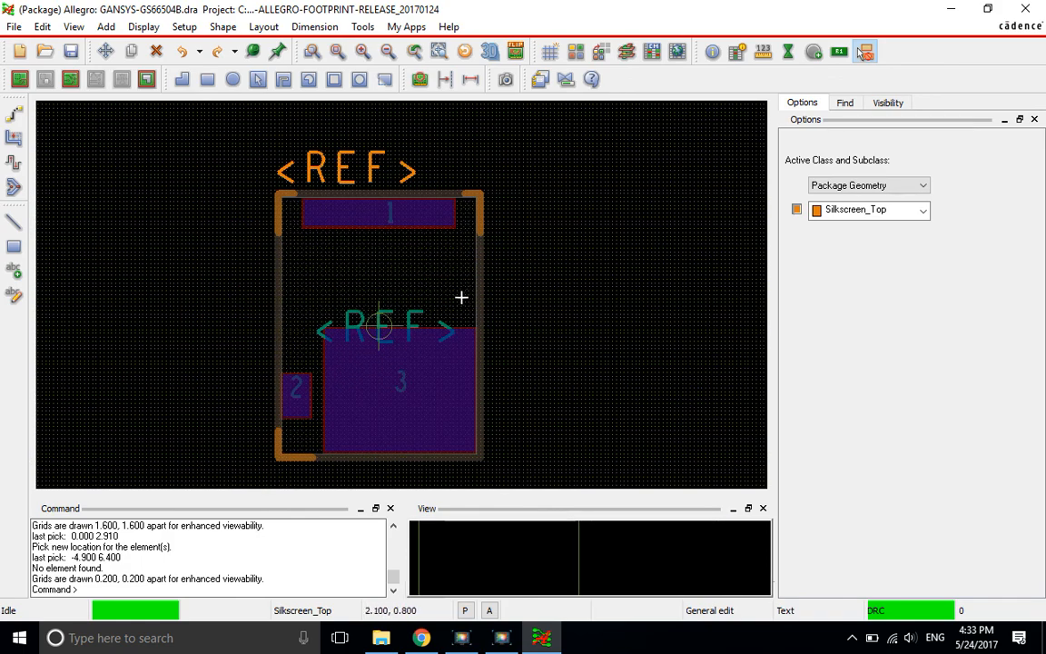
{"action": "left_click", "coordinate": [518, 141]}
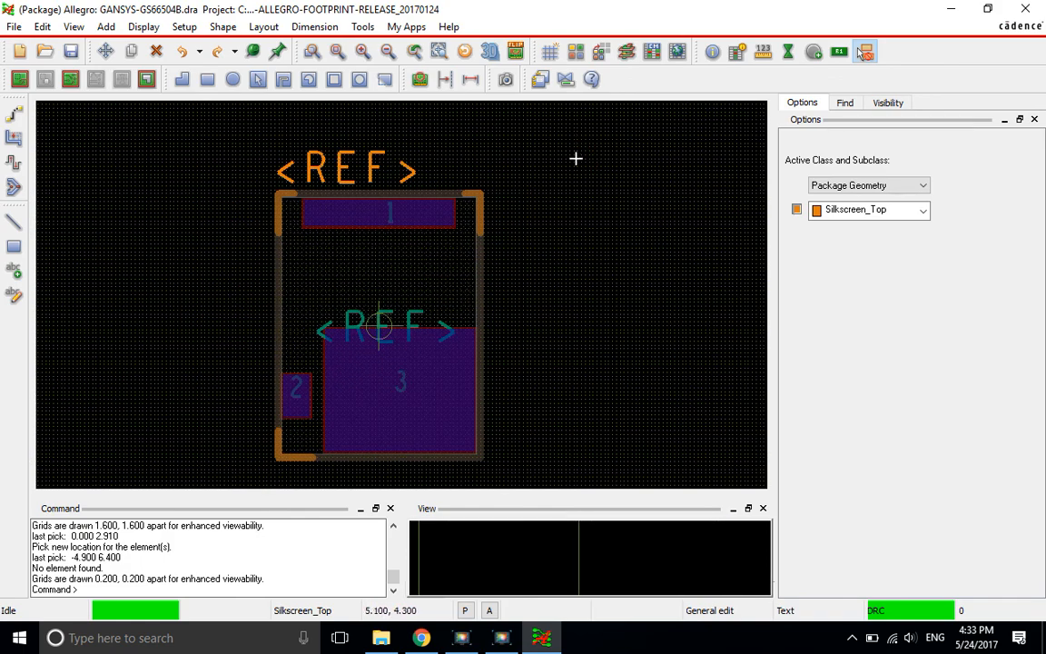